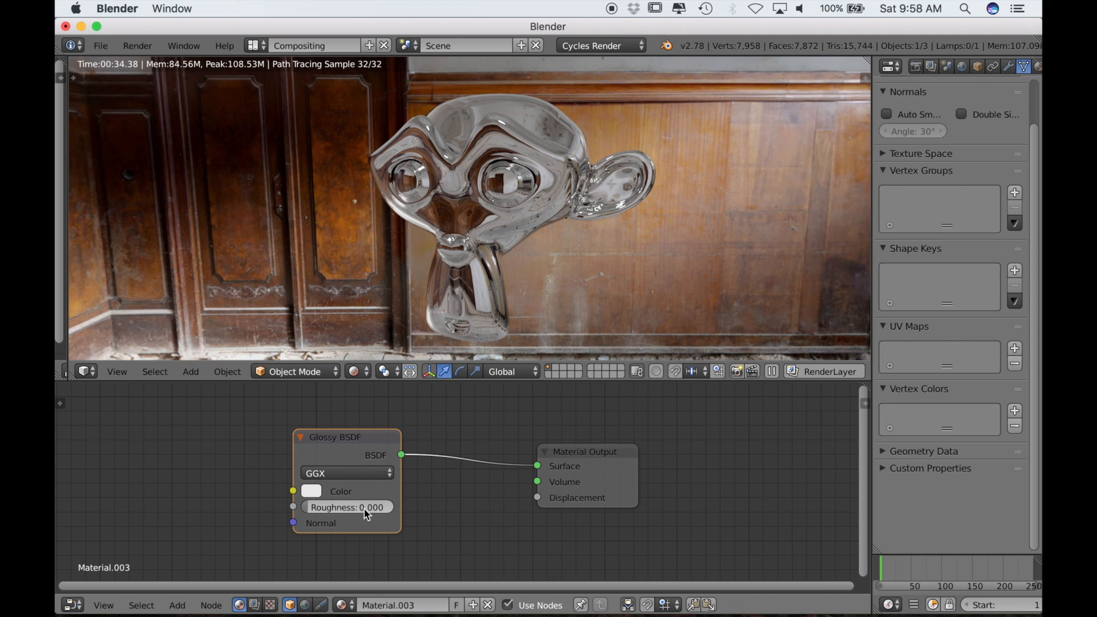
# - Adjust the roughness of the Glossy BSDF node
pyautogui.moveTo(343, 508); pyautogui.dragTo(350, 507)
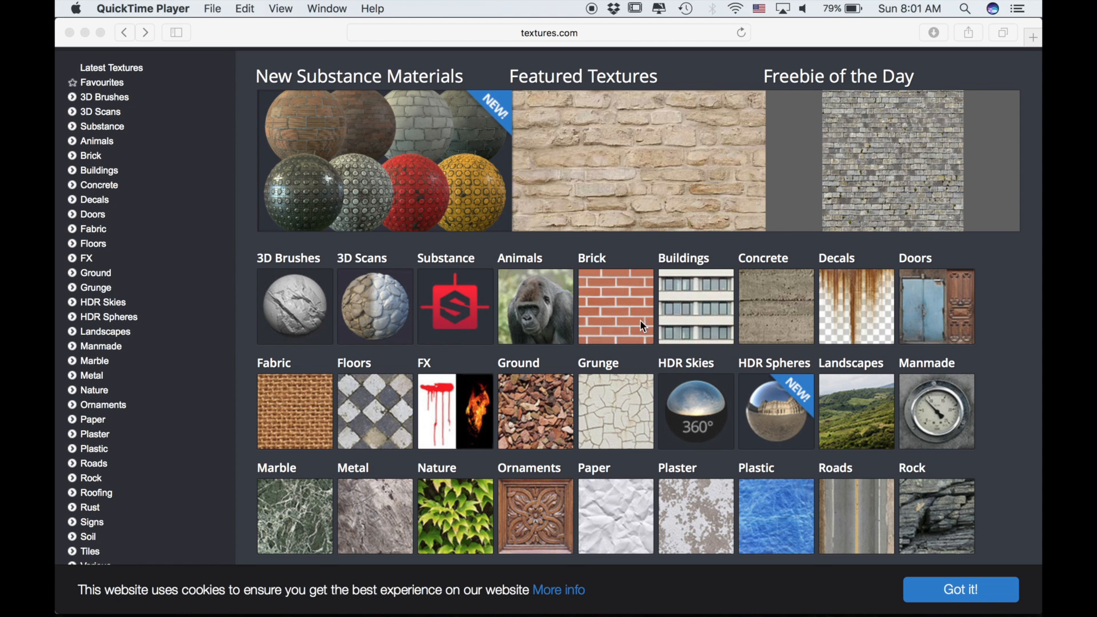
# - Switch to the textures.com site in Safari and browse the panoramas in the HDR Spheres category
pyautogui.click(784, 419)
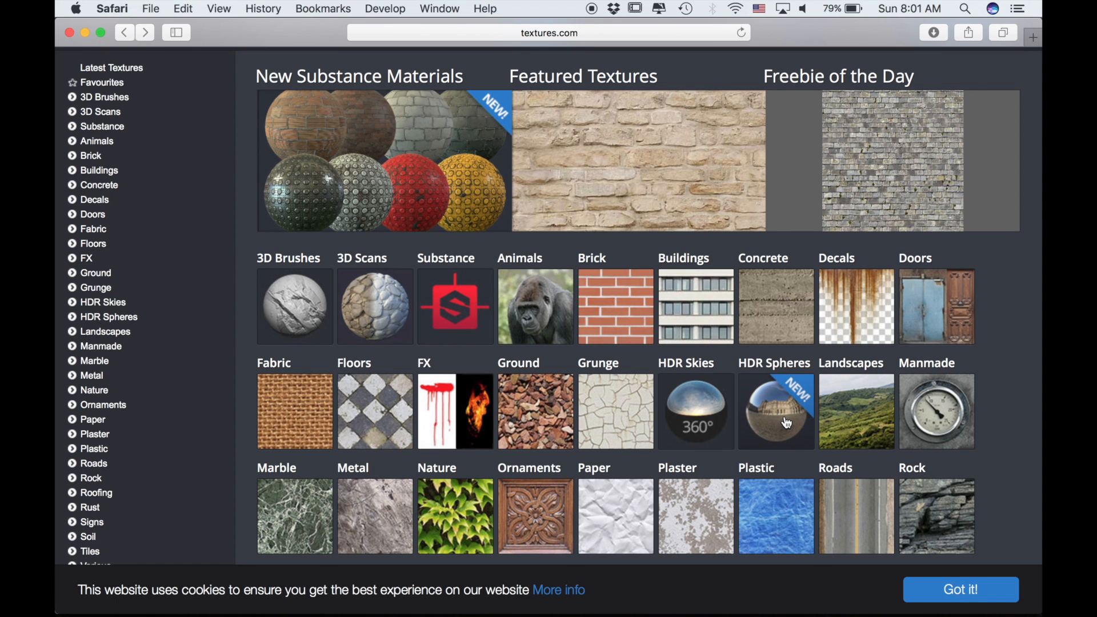
pyautogui.click(780, 425)
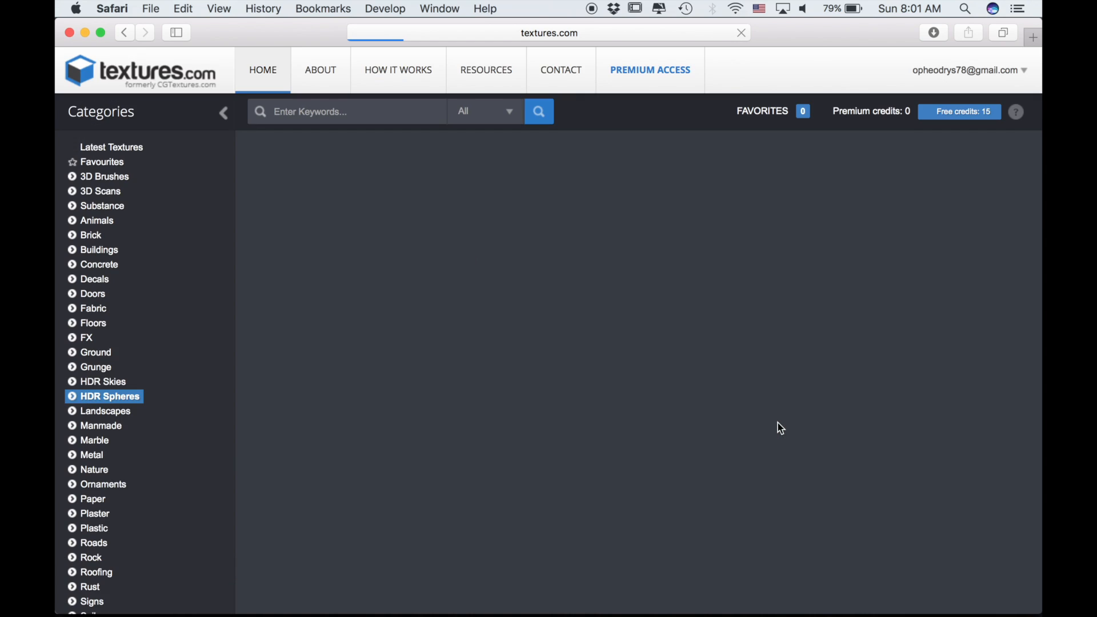
pyautogui.scroll(-10, 781, 428)
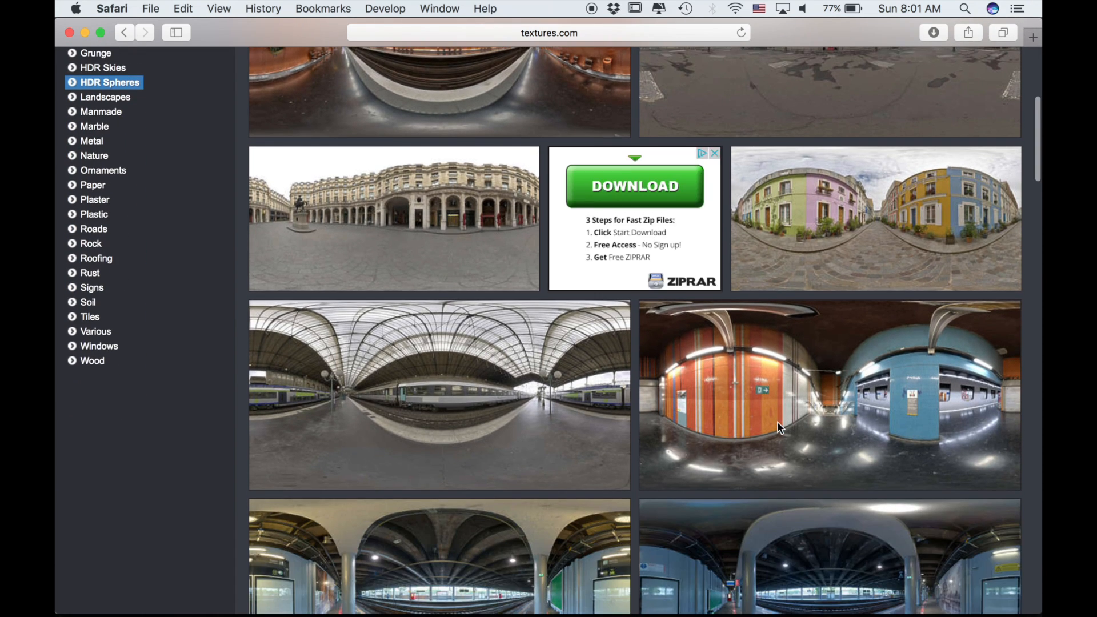
pyautogui.scroll(-4, 779, 427)
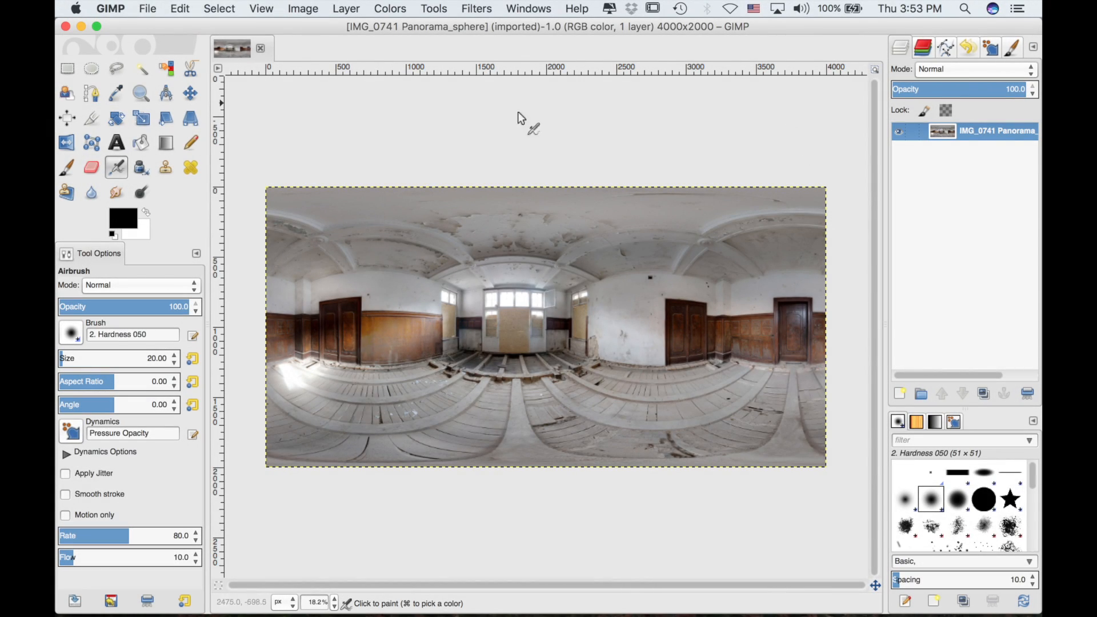
# - Switch to GIMP and apply a Gaussian Blur with a 300 px radius to the panorama image
pyautogui.click(476, 9)
pyautogui.moveTo(482, 80)
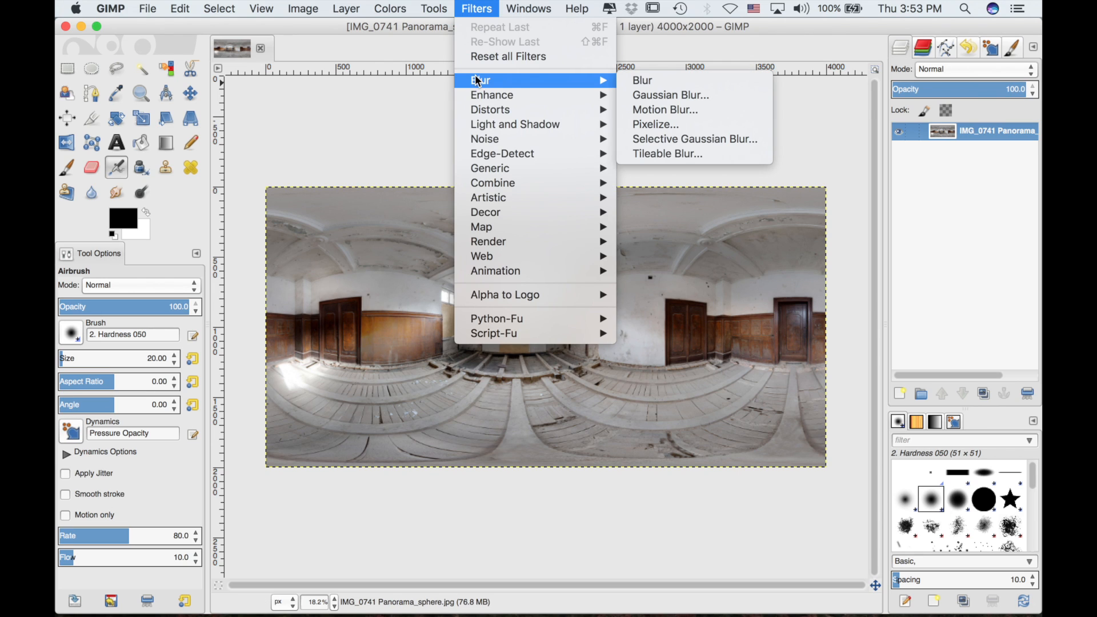
pyautogui.click(651, 97)
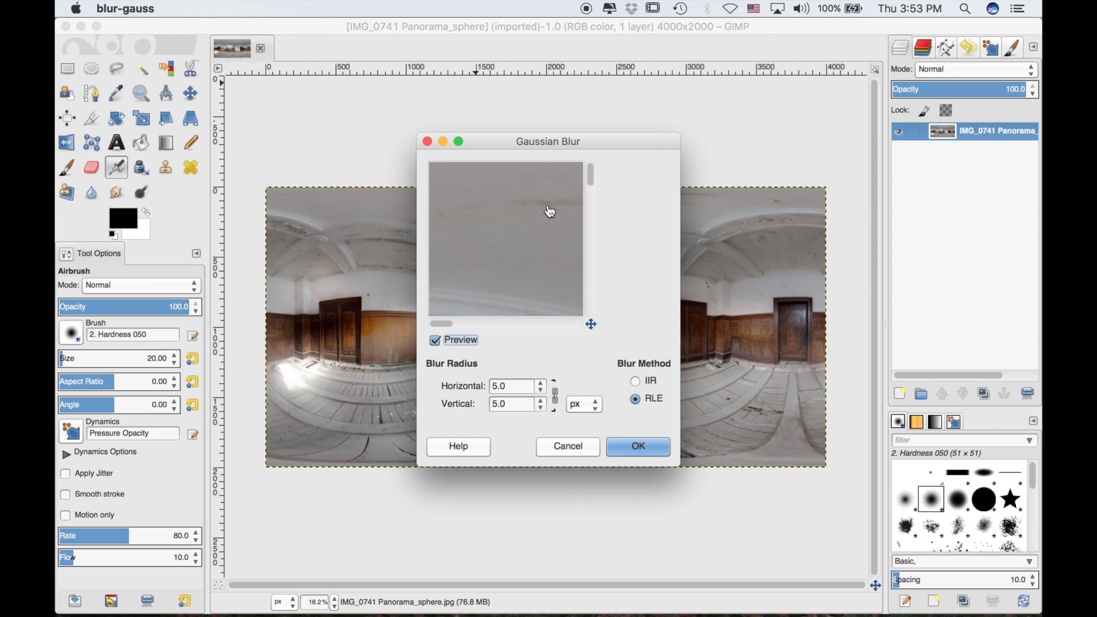
pyautogui.scroll(-15, 521, 242)
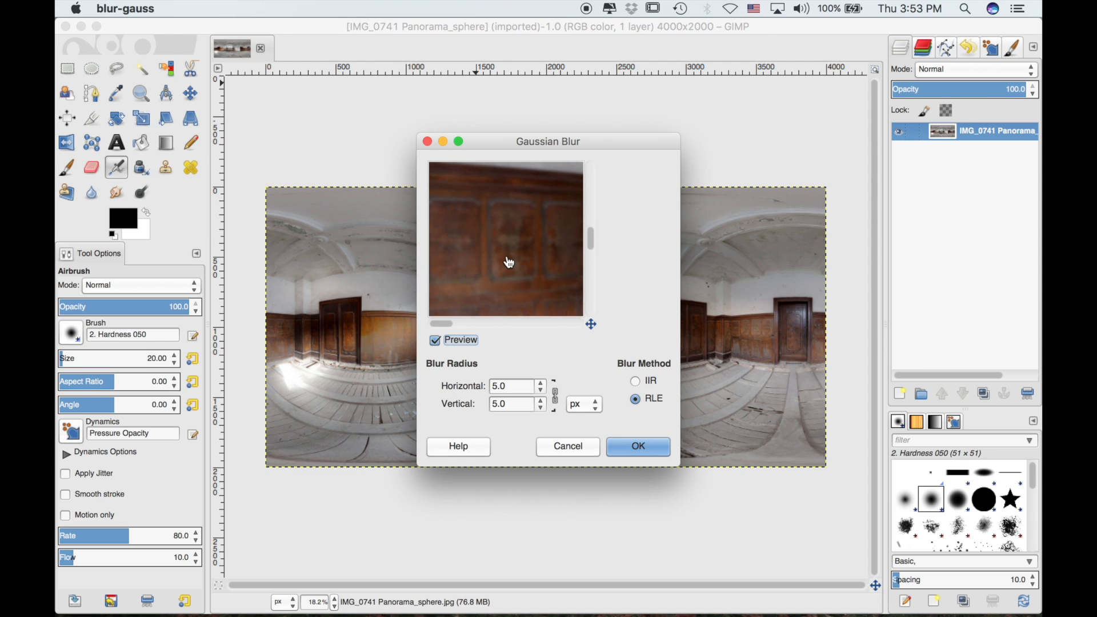
pyautogui.click(527, 391)
pyautogui.write('300')
pyautogui.click(634, 452)
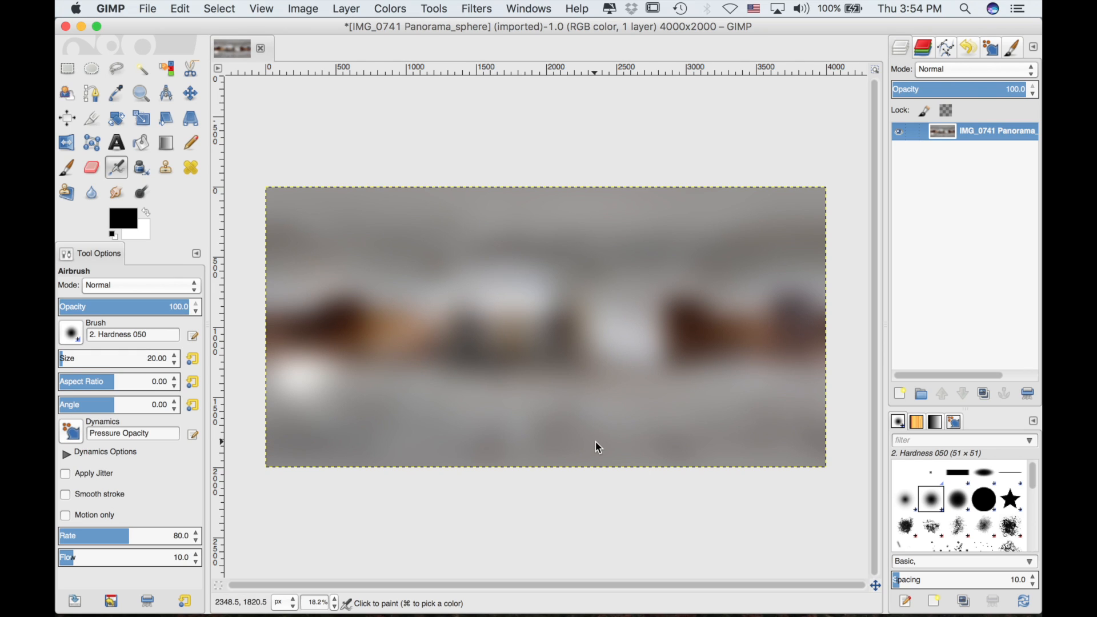
# - Export the blurred panorama to the Desktop as "IMG_0741 Panorama_sphere_Blur.jpg"
pyautogui.click(149, 10)
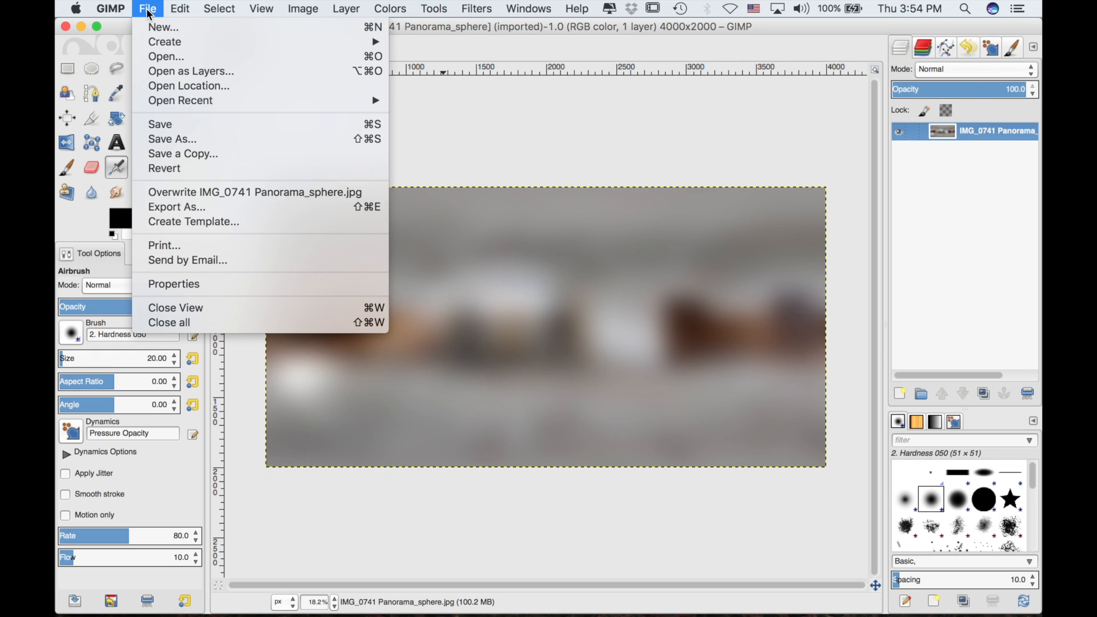
pyautogui.click(196, 213)
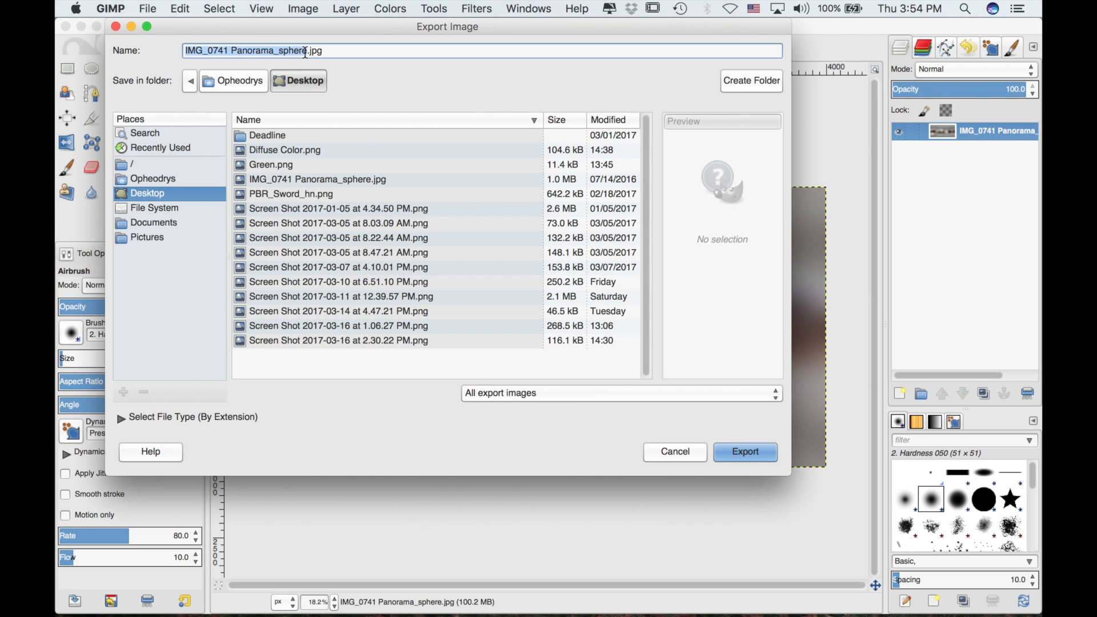
pyautogui.click(307, 51)
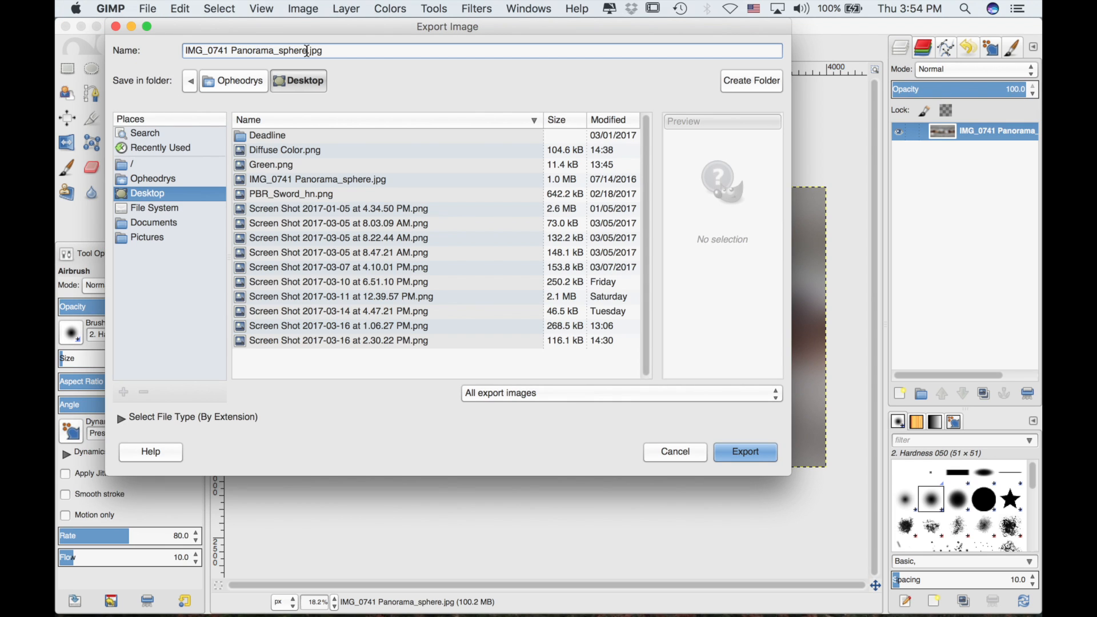
pyautogui.write('_Blur')
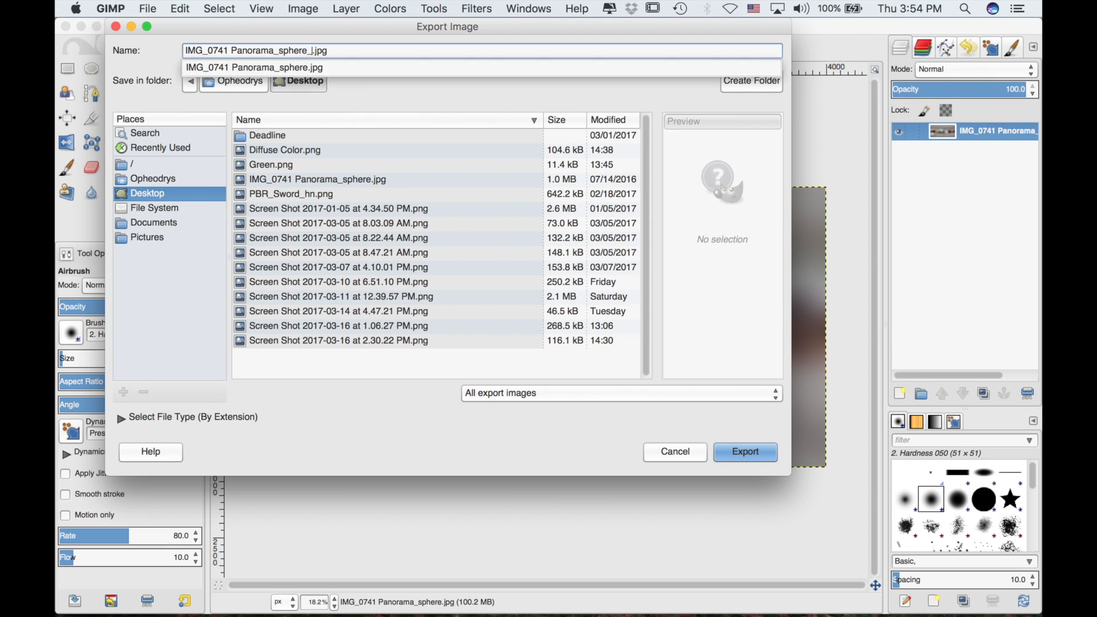
pyautogui.click(769, 457)
pyautogui.click(744, 455)
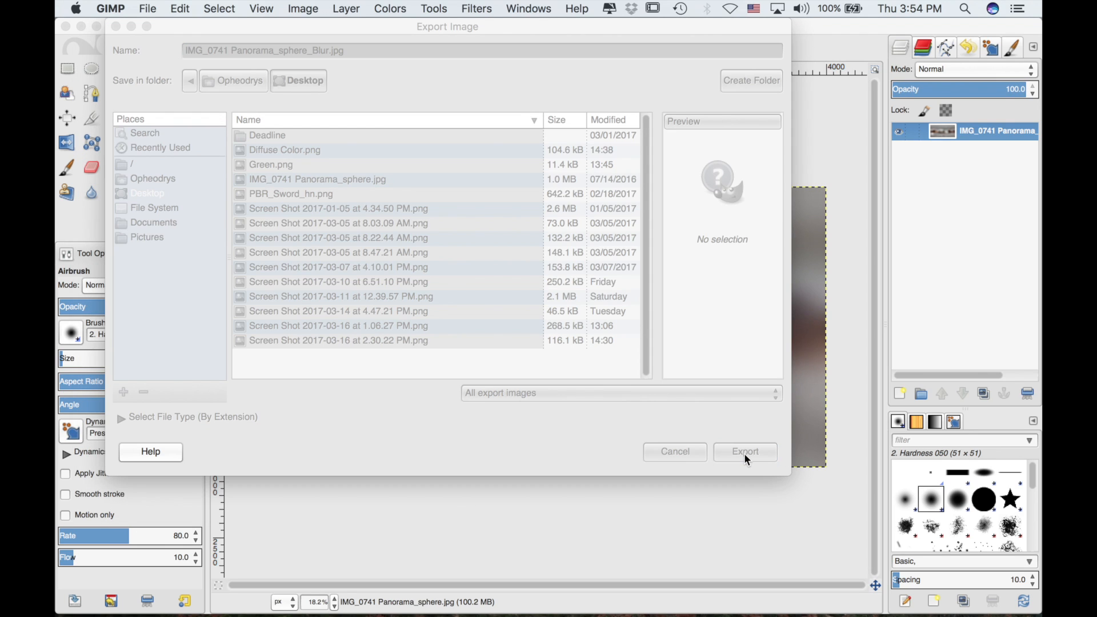
pyautogui.click(630, 372)
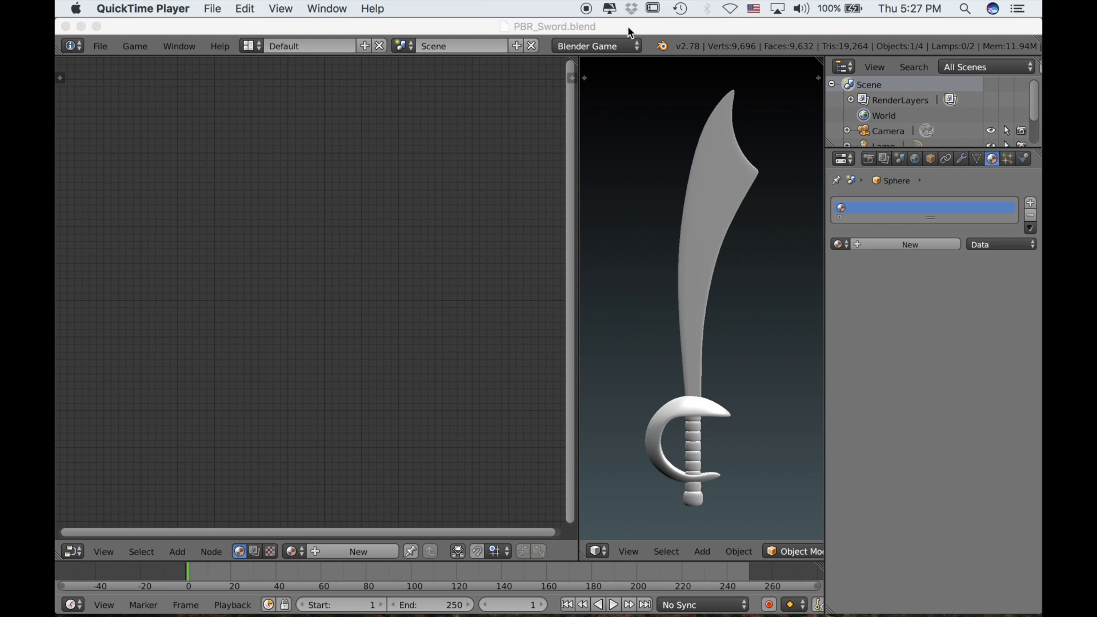
# - Switch to PBR_Sword.blend in Blender, create a new material for the sword and enable nodes for it
pyautogui.click(627, 26)
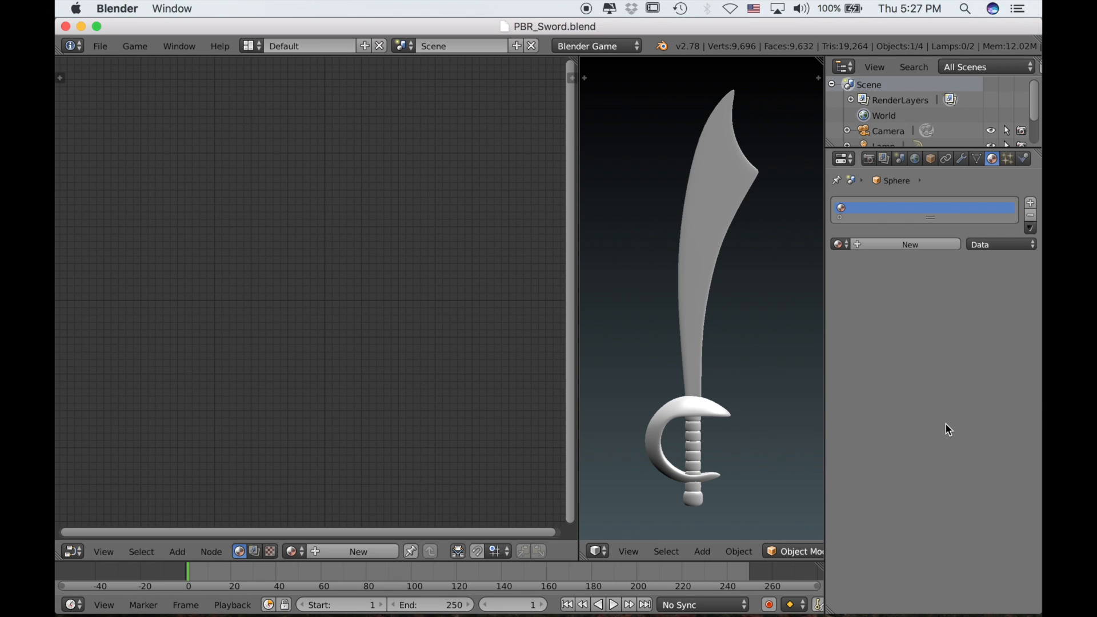
pyautogui.click(367, 552)
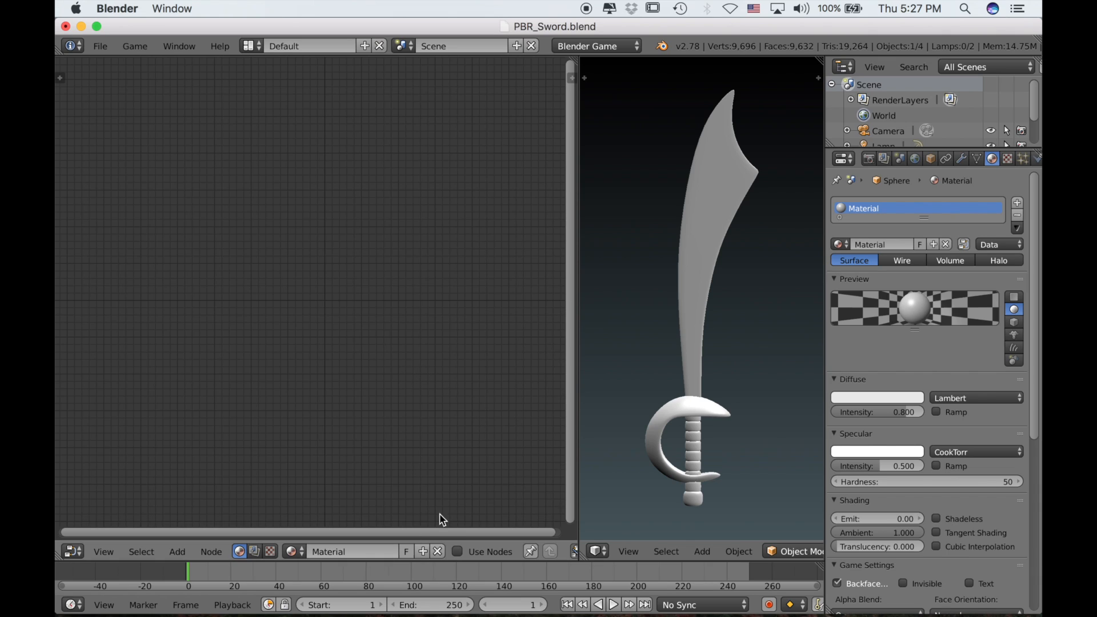
pyautogui.click(457, 552)
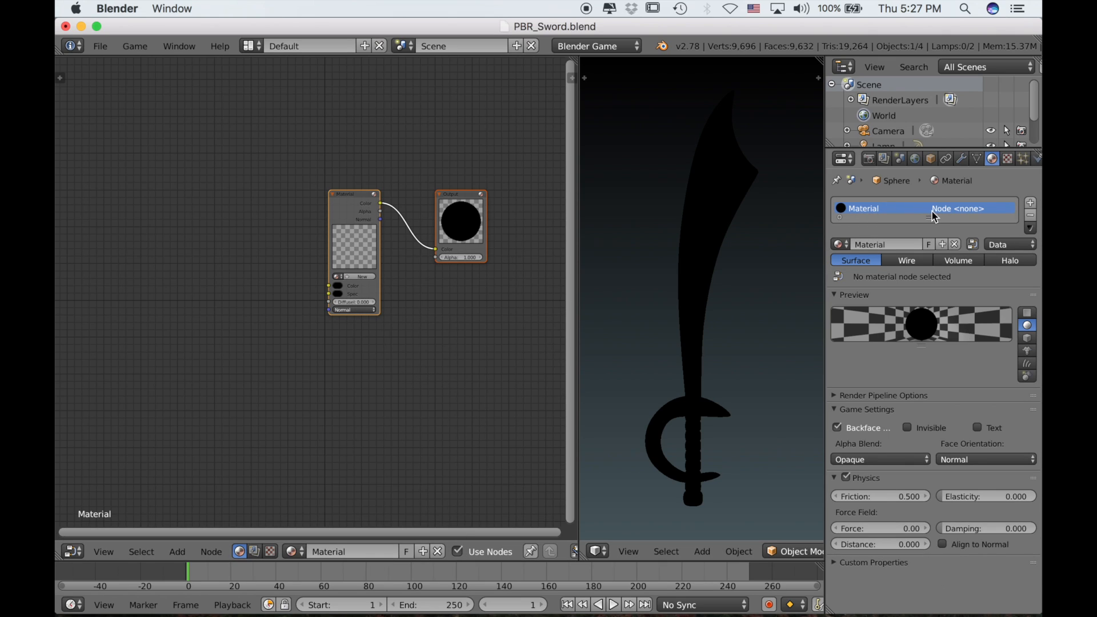
# - Assign the existing material "Material" to the Material node
pyautogui.scroll(2, 362, 278)
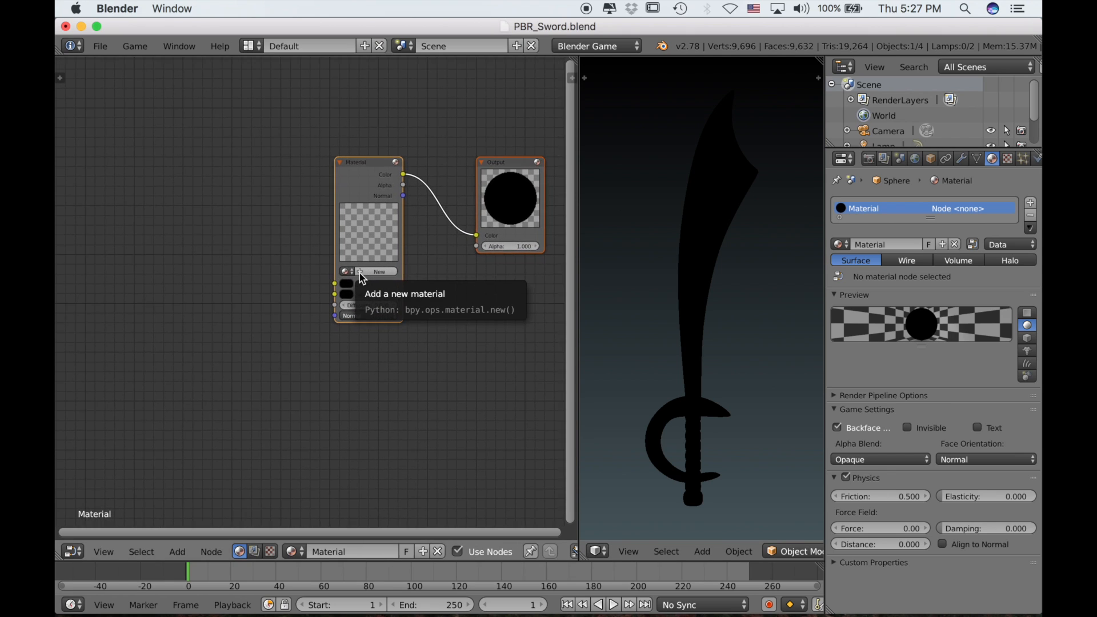
pyautogui.scroll(2, 362, 278)
pyautogui.click(362, 263)
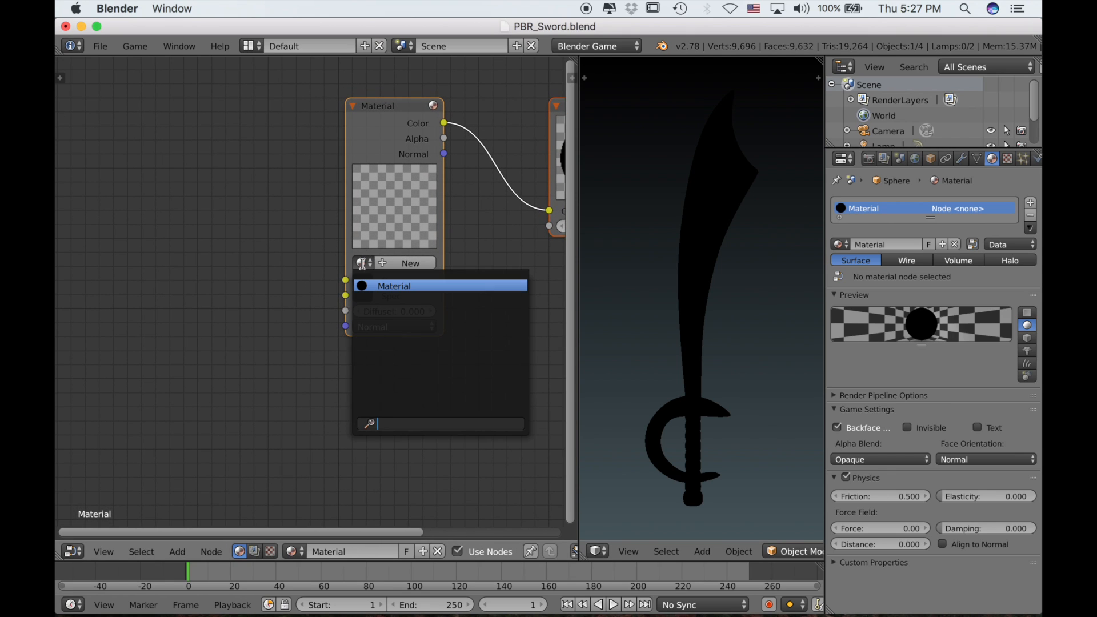
pyautogui.click(386, 289)
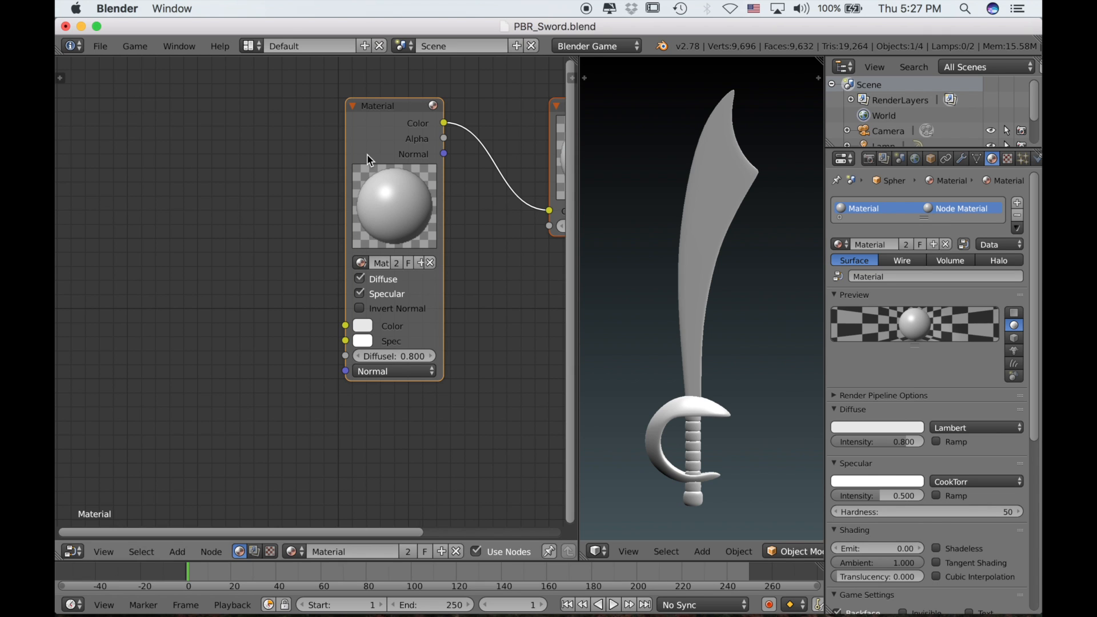
# - Add a Geometry input node in the empty space well before the Material node
pyautogui.hscroll(-8, 297, 196)
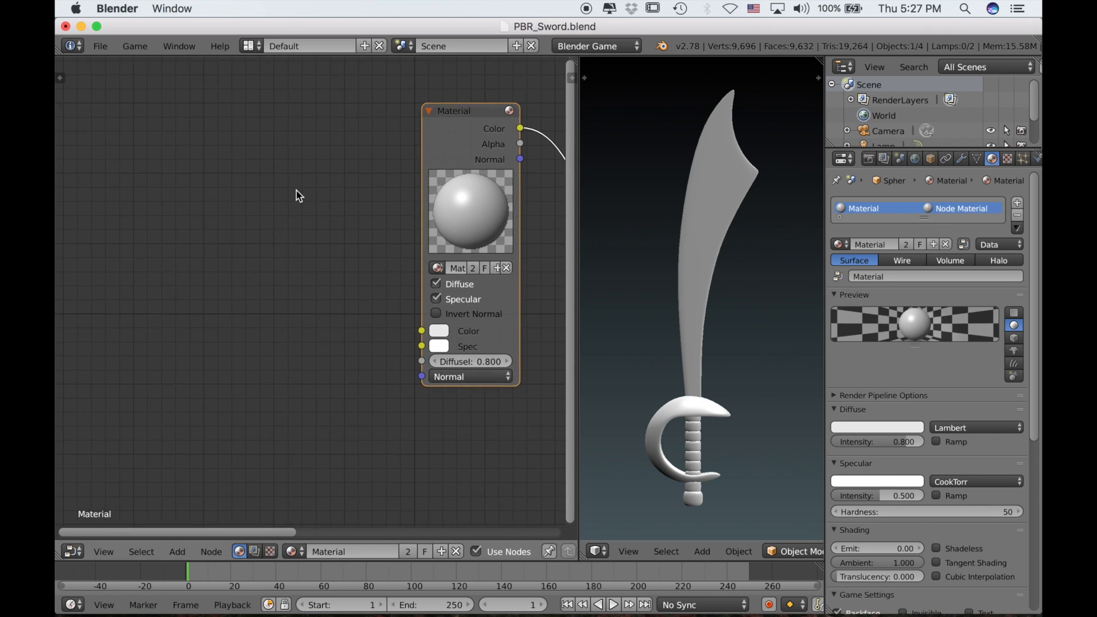
pyautogui.hscroll(-2, 297, 196)
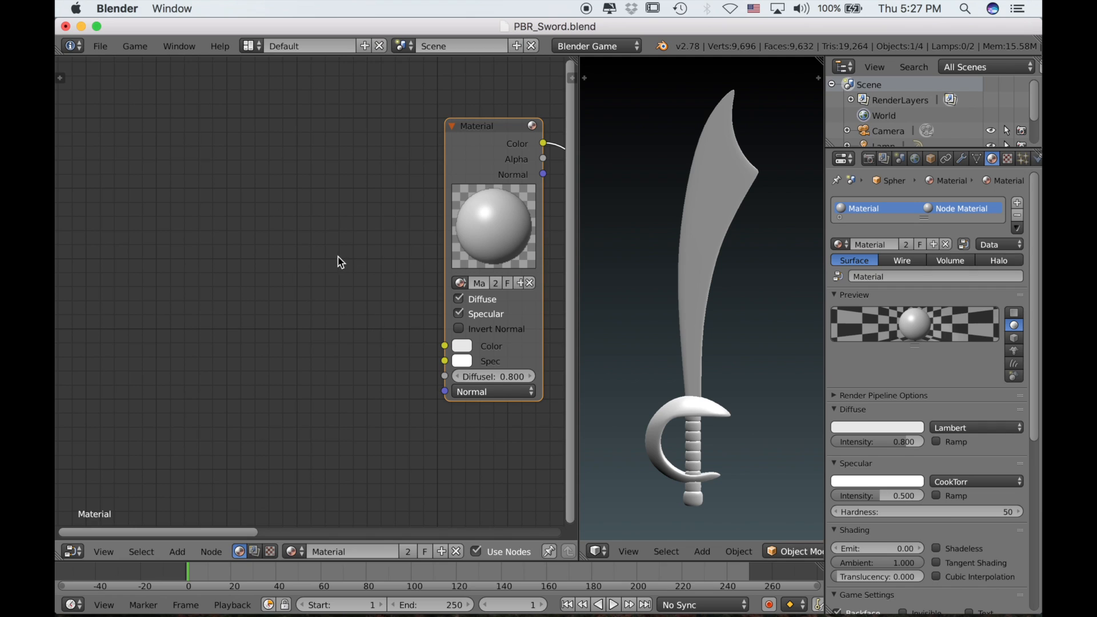
pyautogui.hscroll(-1, 275, 267)
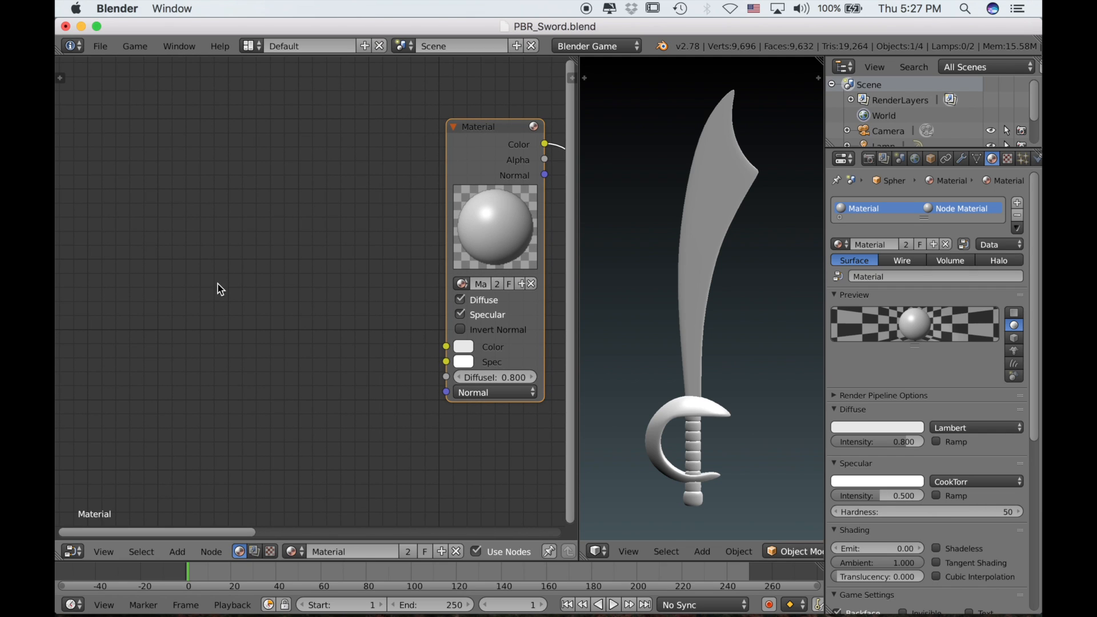
pyautogui.hotkey('shift', 'a')
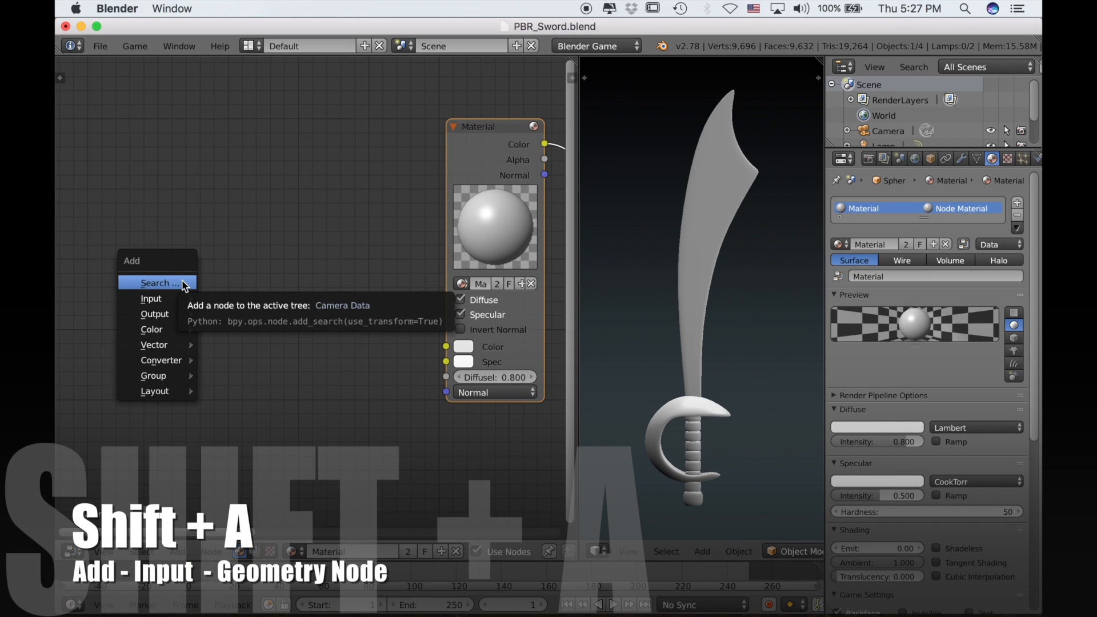
pyautogui.moveTo(171, 299)
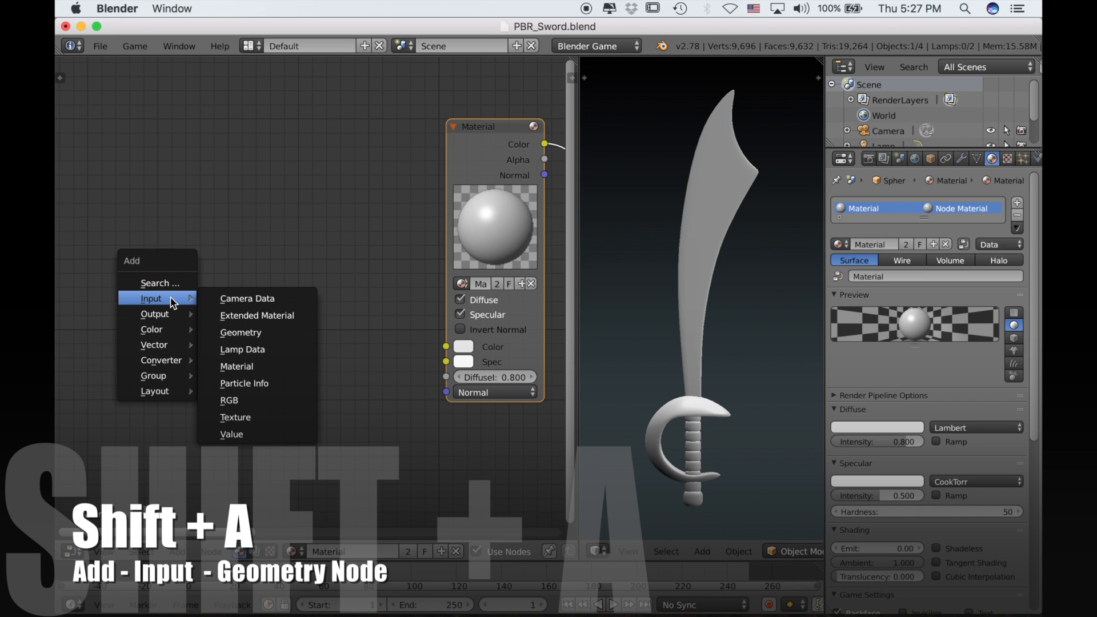
pyautogui.click(240, 332)
pyautogui.click(58, 166)
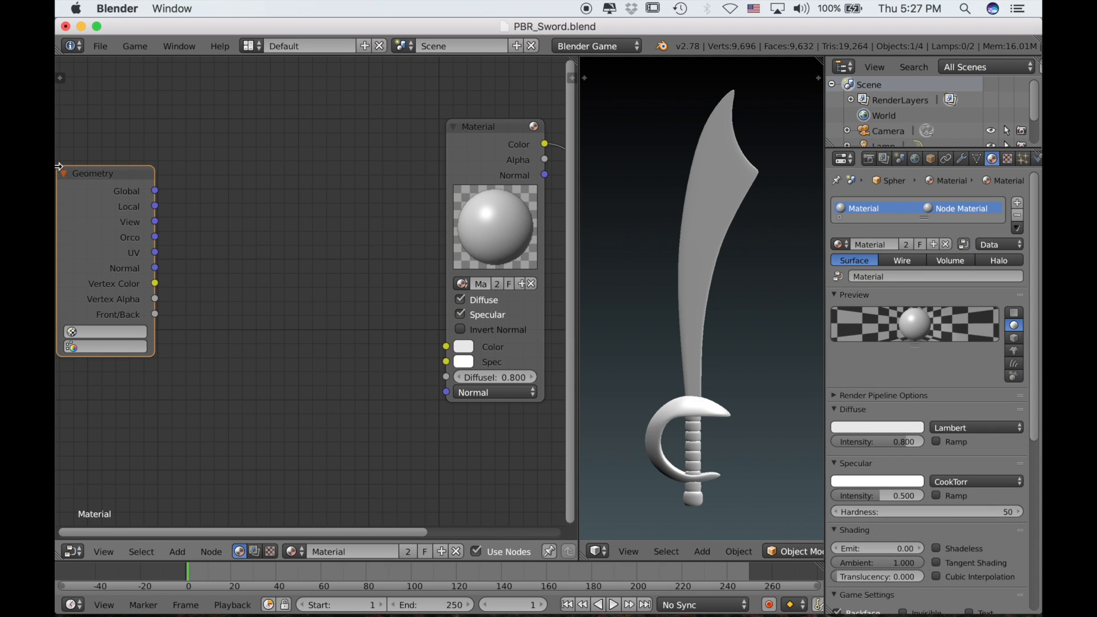
# - Add a Normal vector node just after the Geometry node
pyautogui.hscroll(-3, 134, 238)
pyautogui.moveTo(222, 260); pyautogui.dragTo(165, 245)
pyautogui.hotkey('shift', 'a')
pyautogui.moveTo(178, 256)
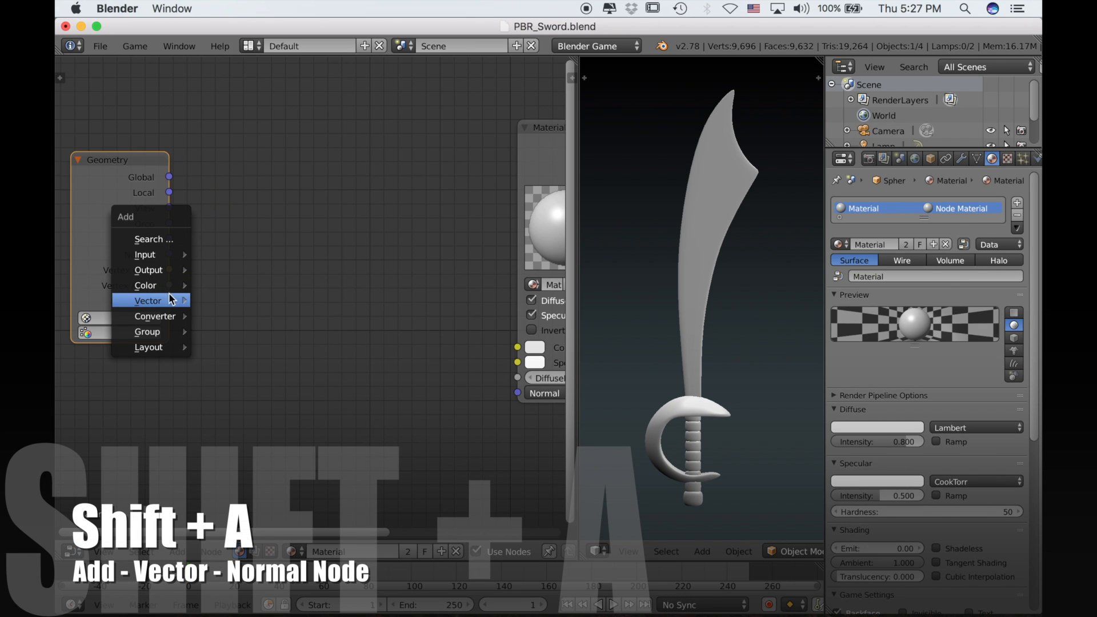
pyautogui.moveTo(170, 301)
pyautogui.click(230, 317)
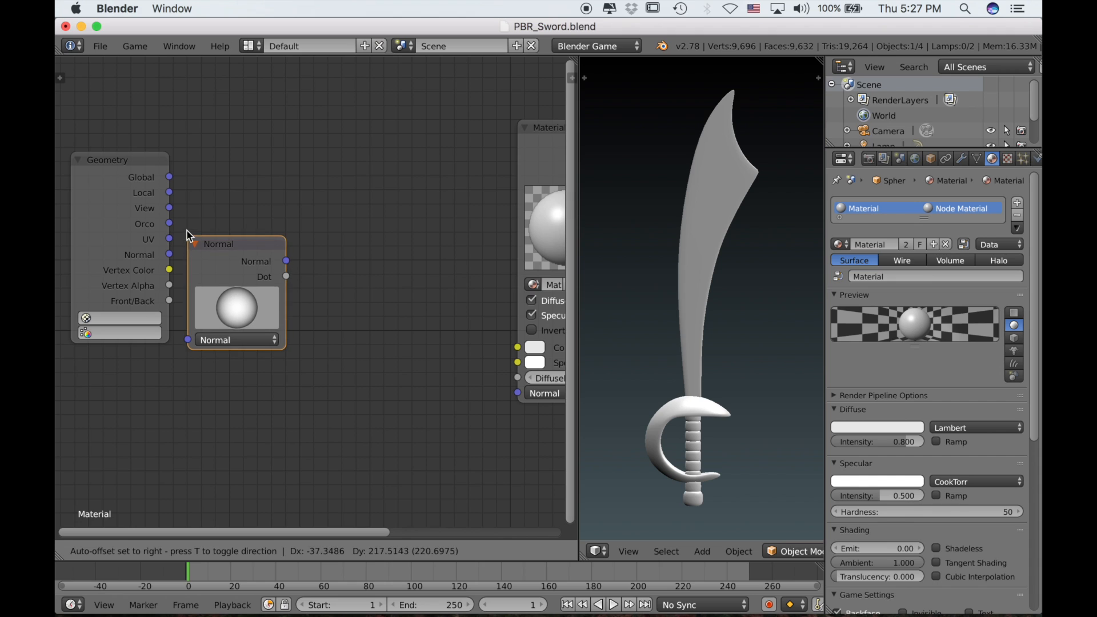
pyautogui.click(188, 226)
# - Add a ColorRamp converter node between the Normal node and the Material node
pyautogui.hotkey('shift', 'a')
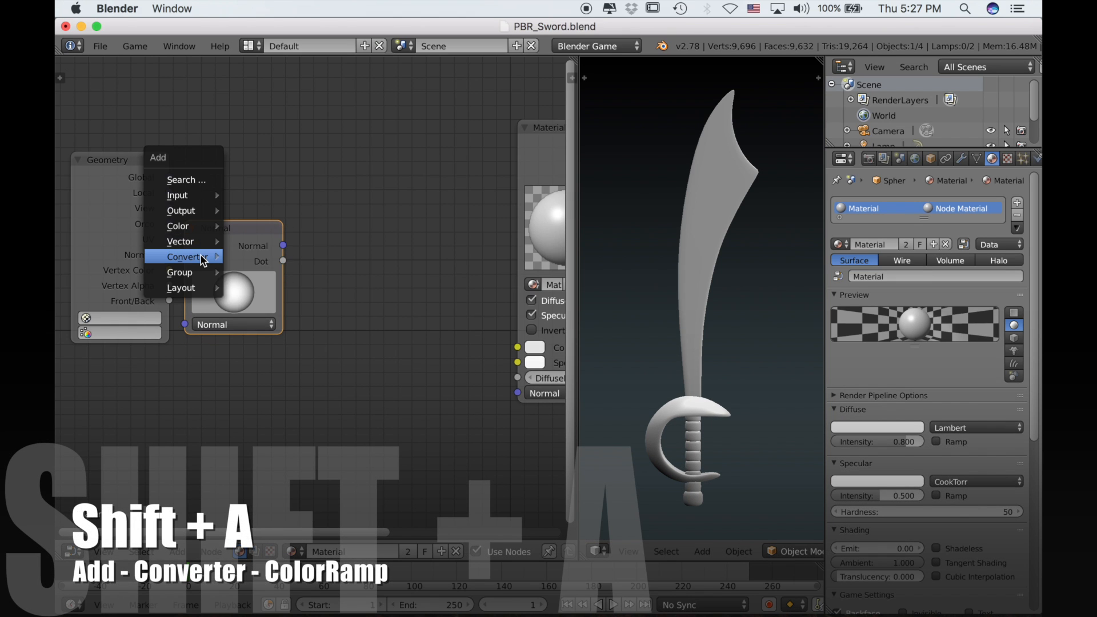
pyautogui.moveTo(204, 259)
pyautogui.click(255, 256)
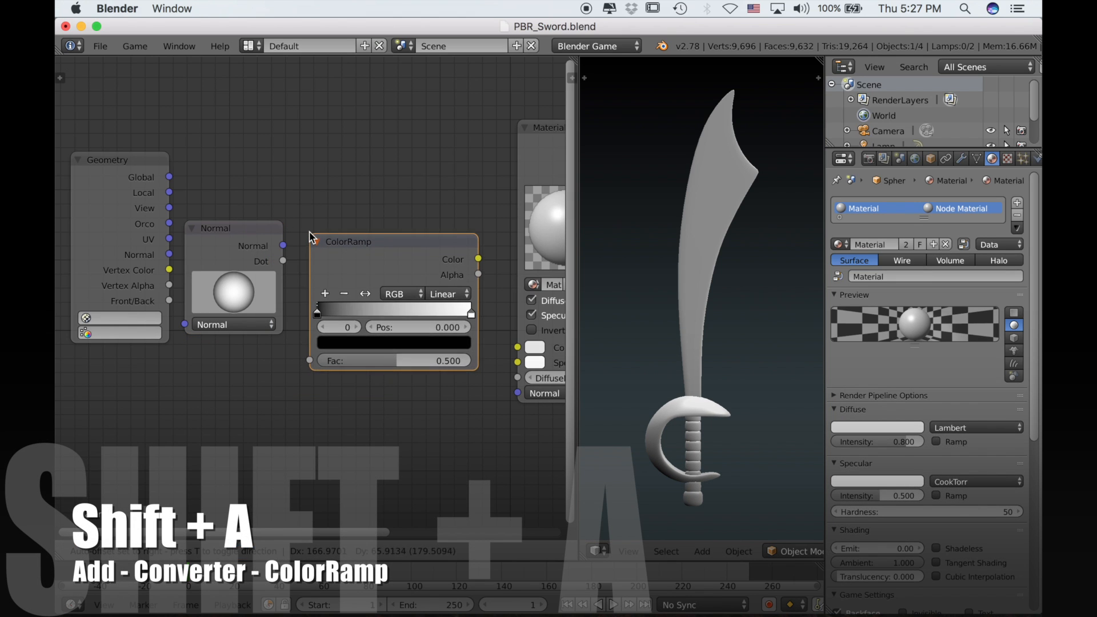
pyautogui.click(298, 213)
# - Connect the Geometry node's Normal output to the Normal node, and that node's Dot output to the ColorRamp's Fac input
pyautogui.click(147, 262)
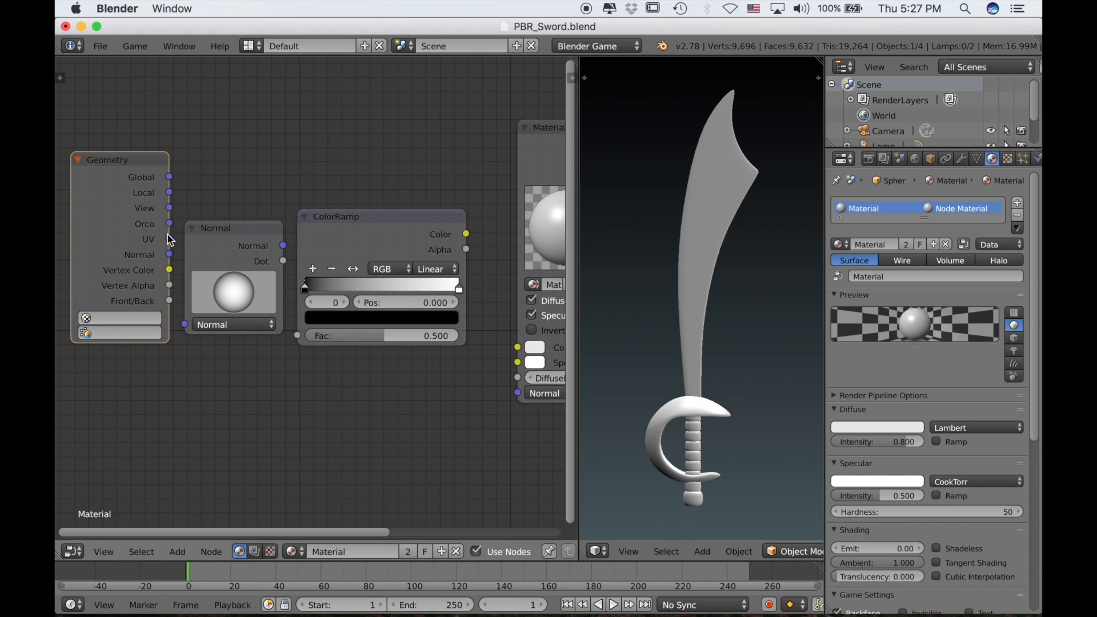
pyautogui.moveTo(169, 254); pyautogui.dragTo(196, 327)
pyautogui.moveTo(283, 261); pyautogui.dragTo(297, 335)
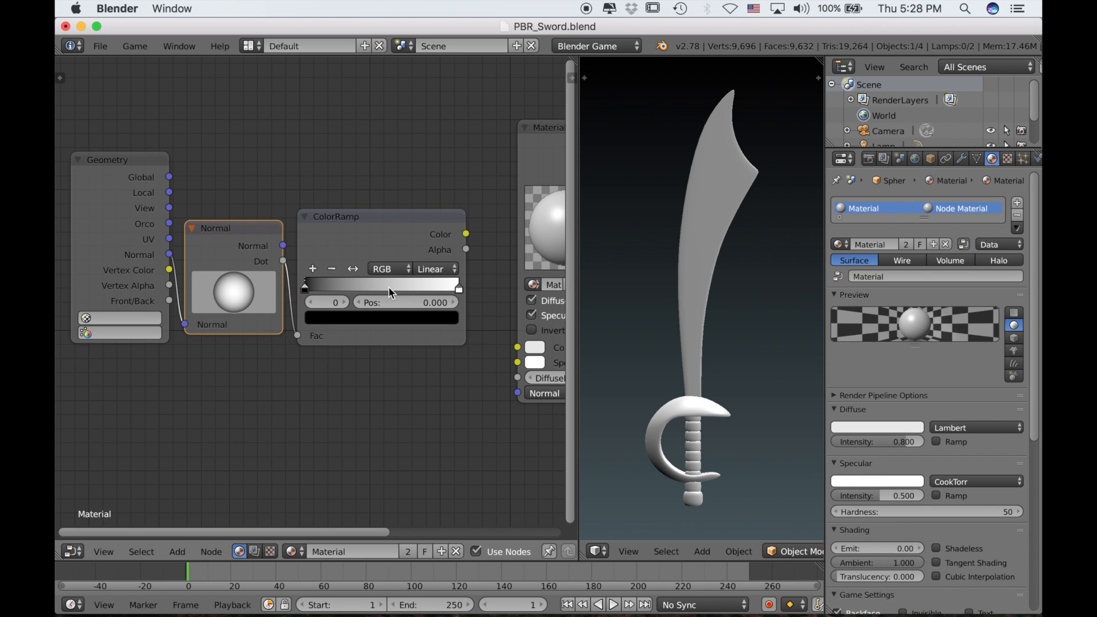
# - Move the Geometry, Normal and ColorRamp nodes together farther away from the Material node to free space before it
pyautogui.scroll(-5, 392, 293)
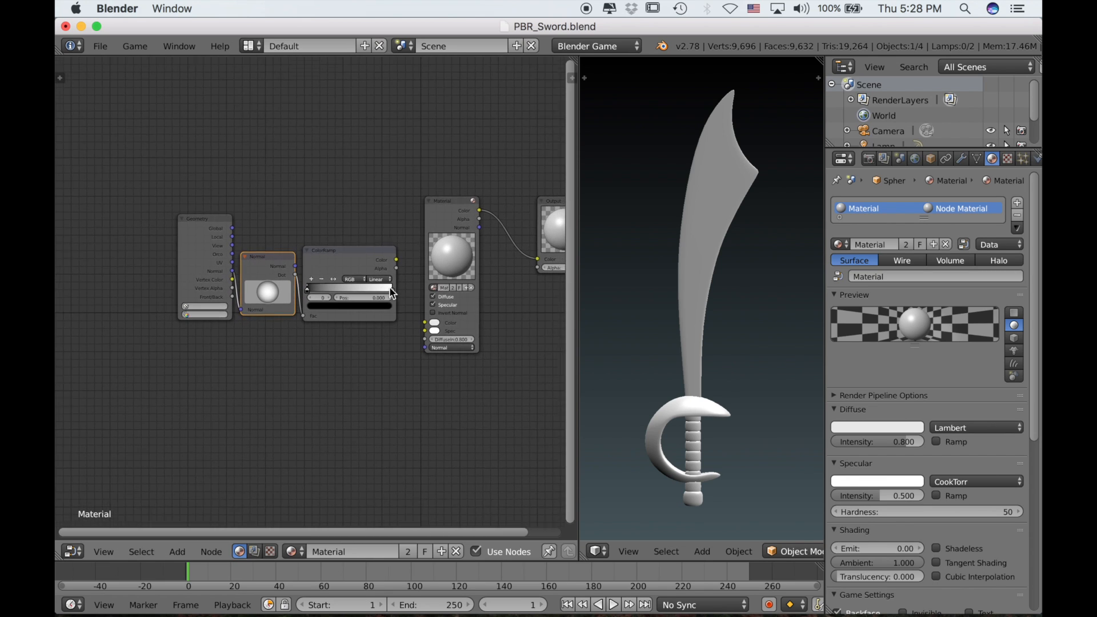
pyautogui.moveTo(182, 206); pyautogui.dragTo(375, 330)
pyautogui.press('g')
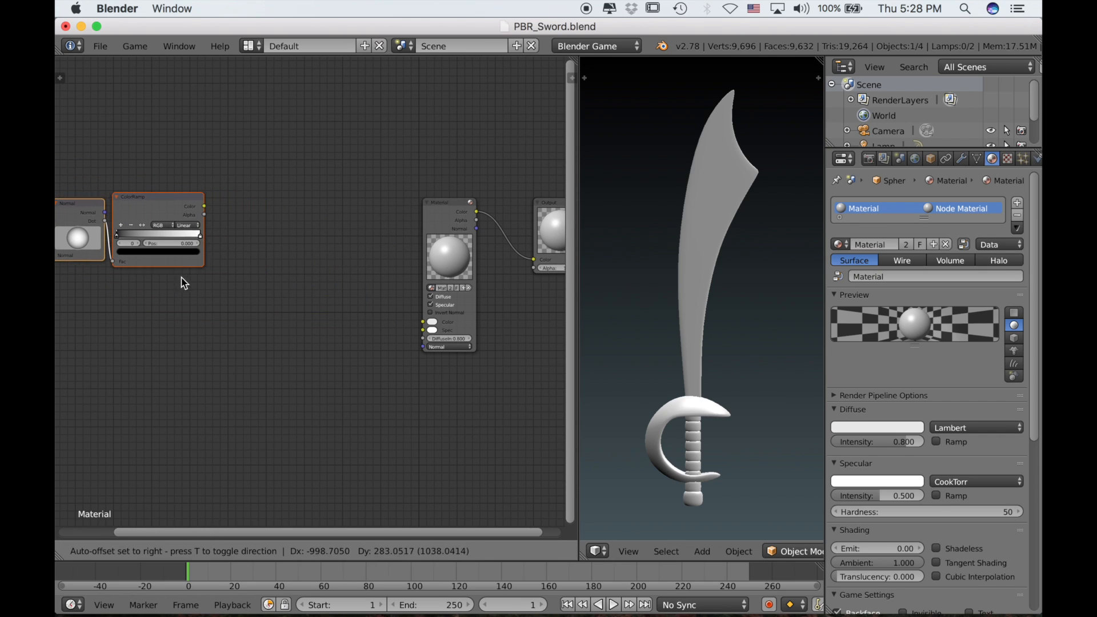
pyautogui.click(179, 284)
# - Add a MixRGB node just before the Material node and connect its Color output to the Material node's Color input
pyautogui.hotkey('shift', 'a')
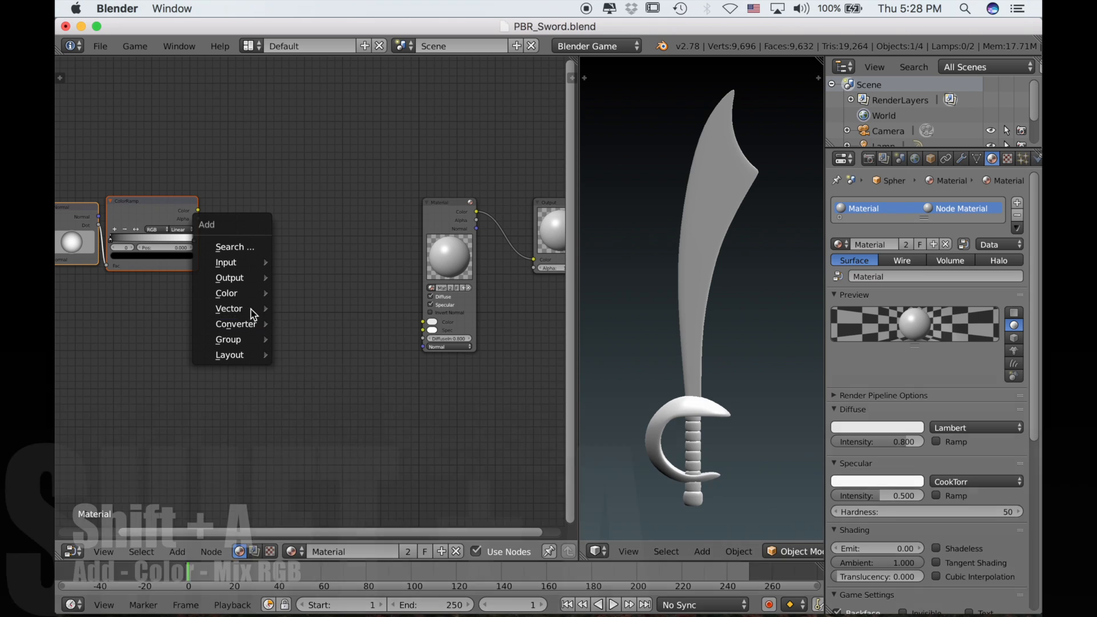
pyautogui.moveTo(239, 293)
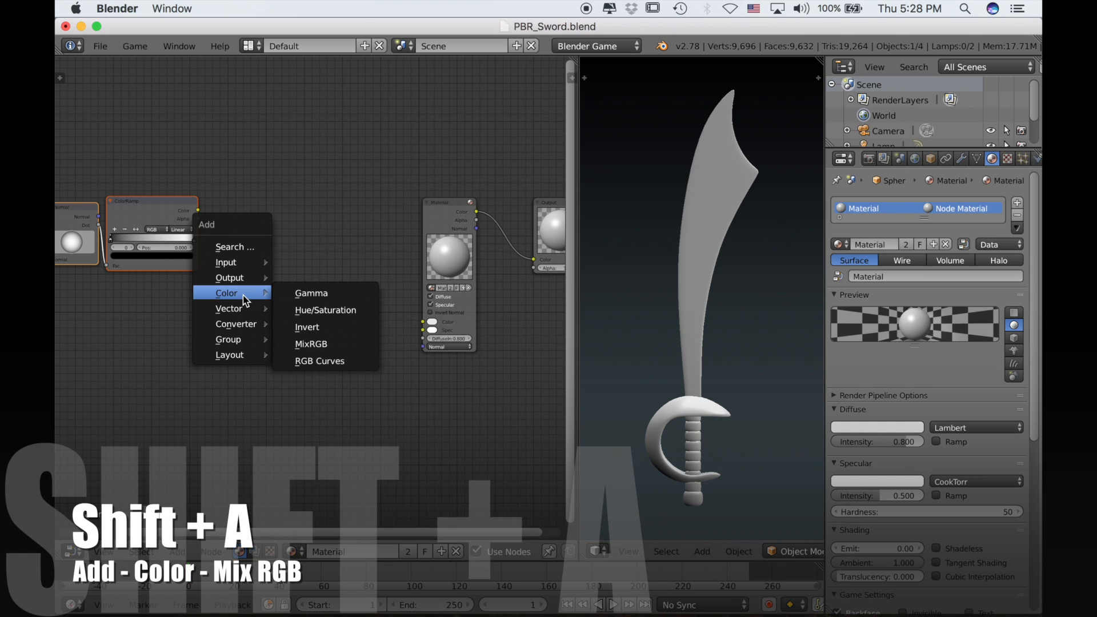
pyautogui.click(311, 344)
pyautogui.click(327, 284)
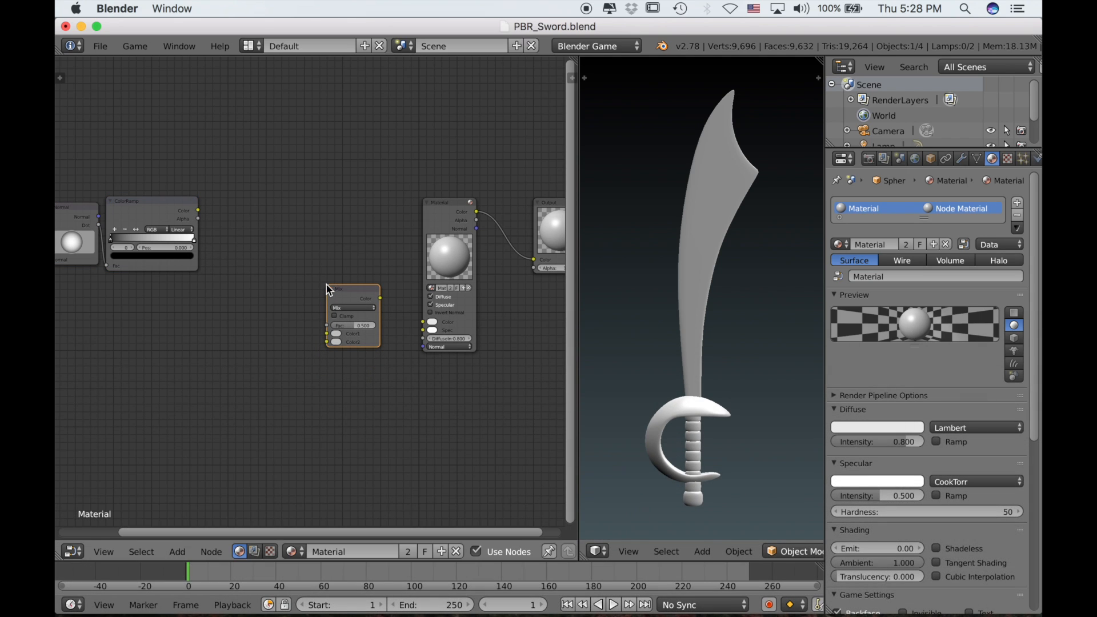
pyautogui.moveTo(381, 298); pyautogui.dragTo(429, 326)
pyautogui.scroll(2, 428, 325)
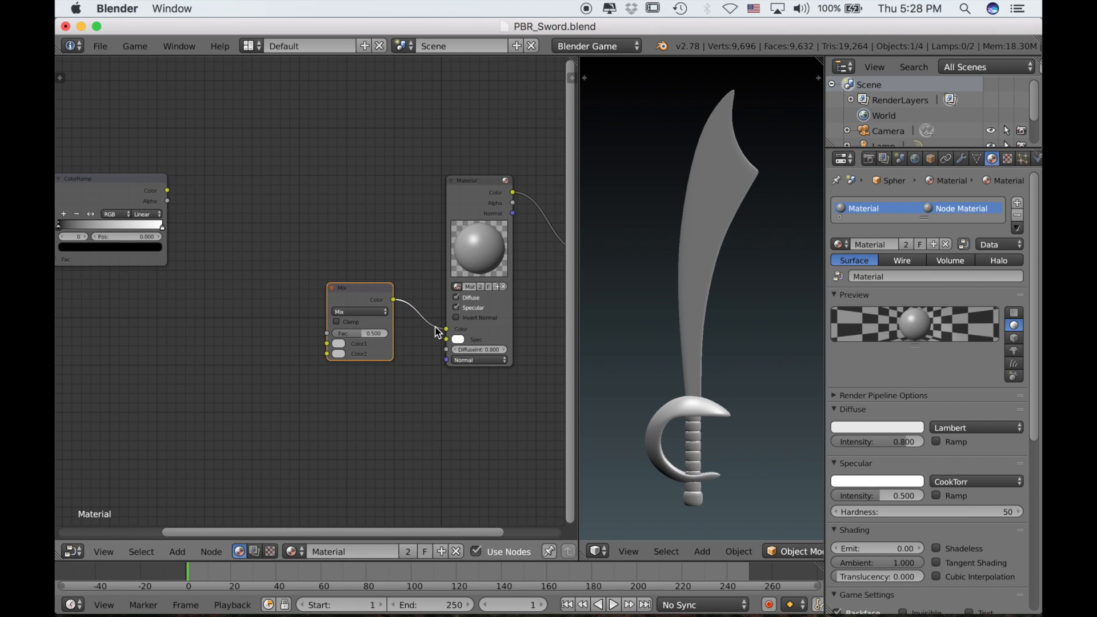
# - Set the Mix node's Color2 to black and connect the ColorRamp's Color output to the Mix node's Fac input
pyautogui.click(341, 354)
pyautogui.moveTo(413, 276); pyautogui.dragTo(414, 286)
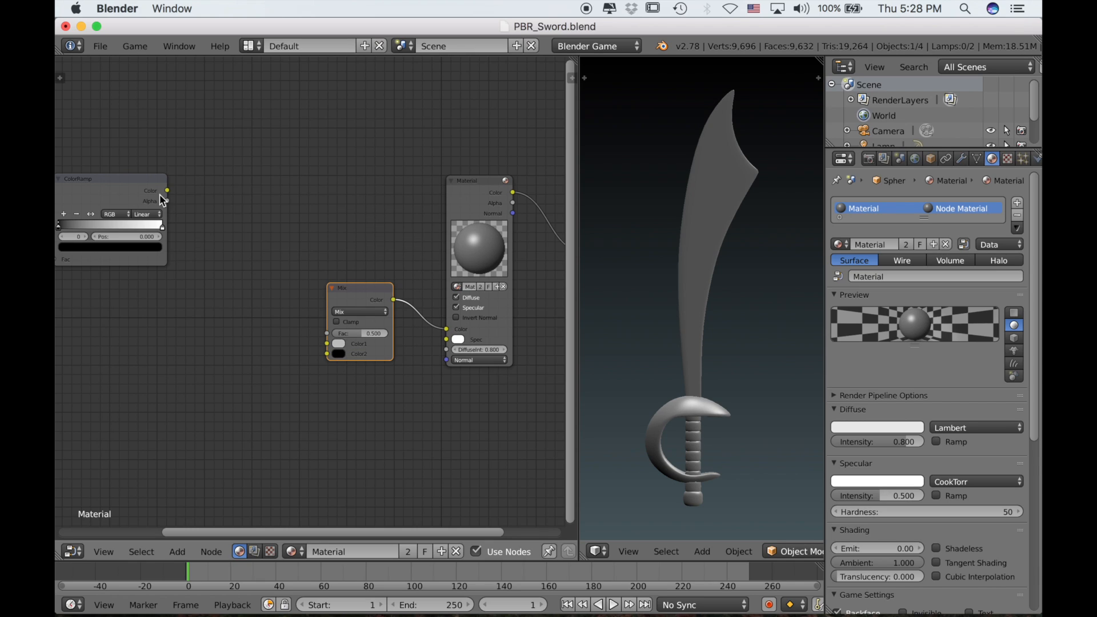
pyautogui.moveTo(167, 191); pyautogui.dragTo(331, 332)
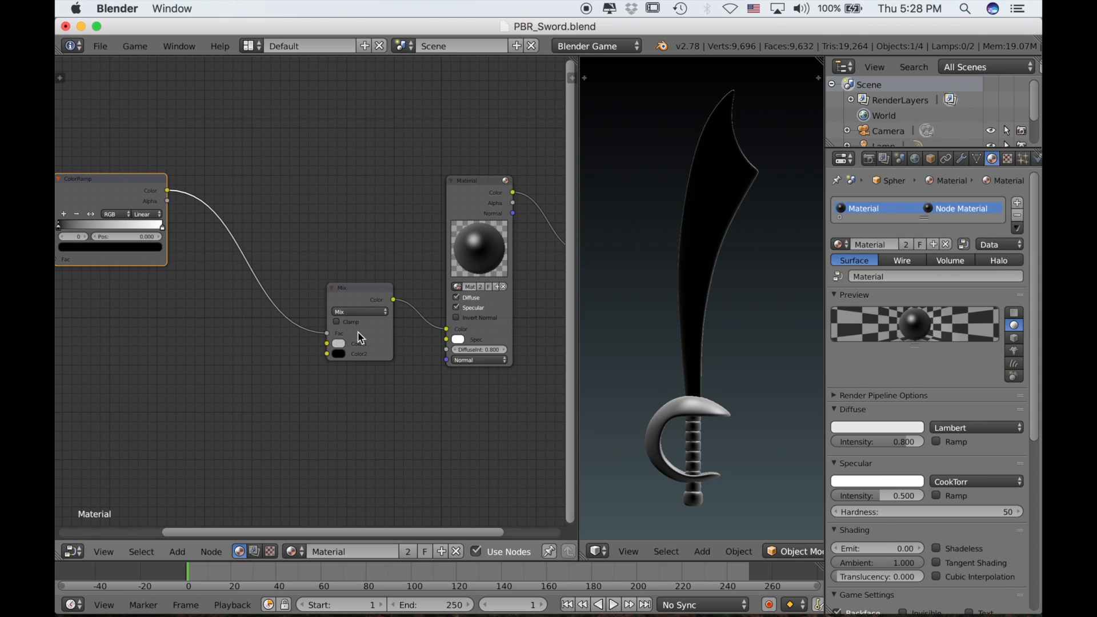
# - Tighten the ColorRamp gradient by moving the black stop to about 0.466 and the white stop to about 0.550
pyautogui.hscroll(-5, 723, 368)
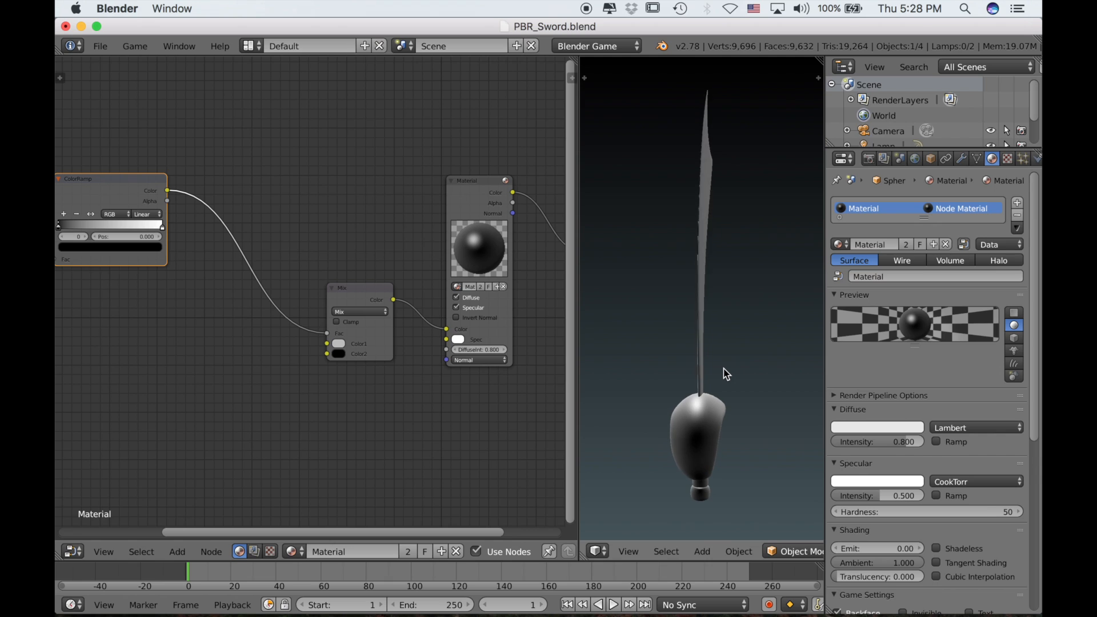
pyautogui.hscroll(3, 723, 368)
pyautogui.hscroll(-10, 159, 306)
pyautogui.scroll(2, 159, 307)
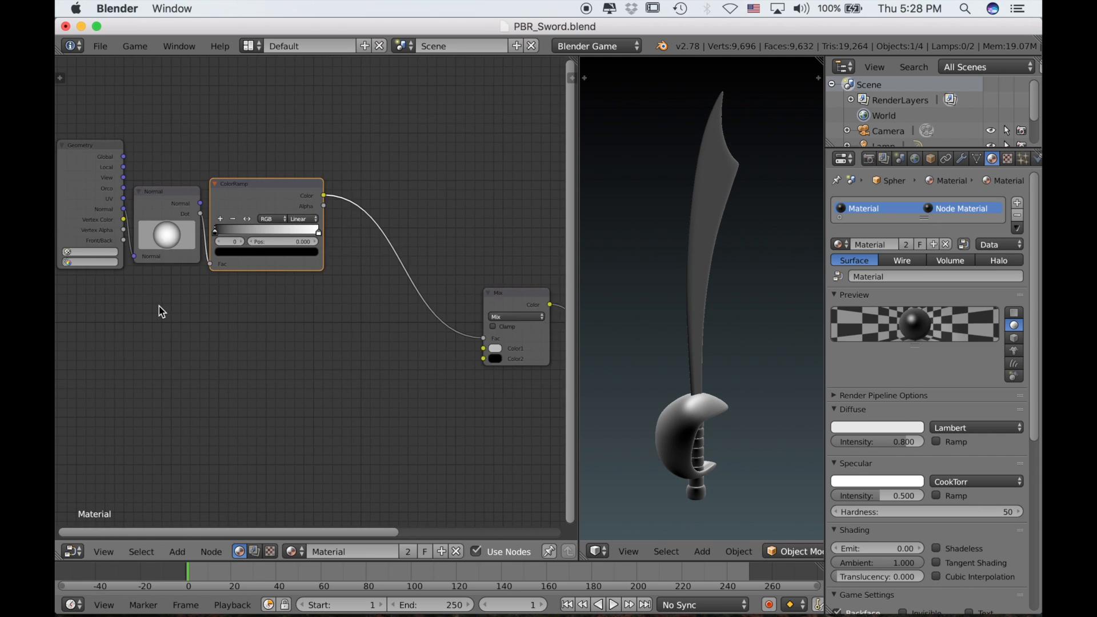
pyautogui.hscroll(2, 159, 306)
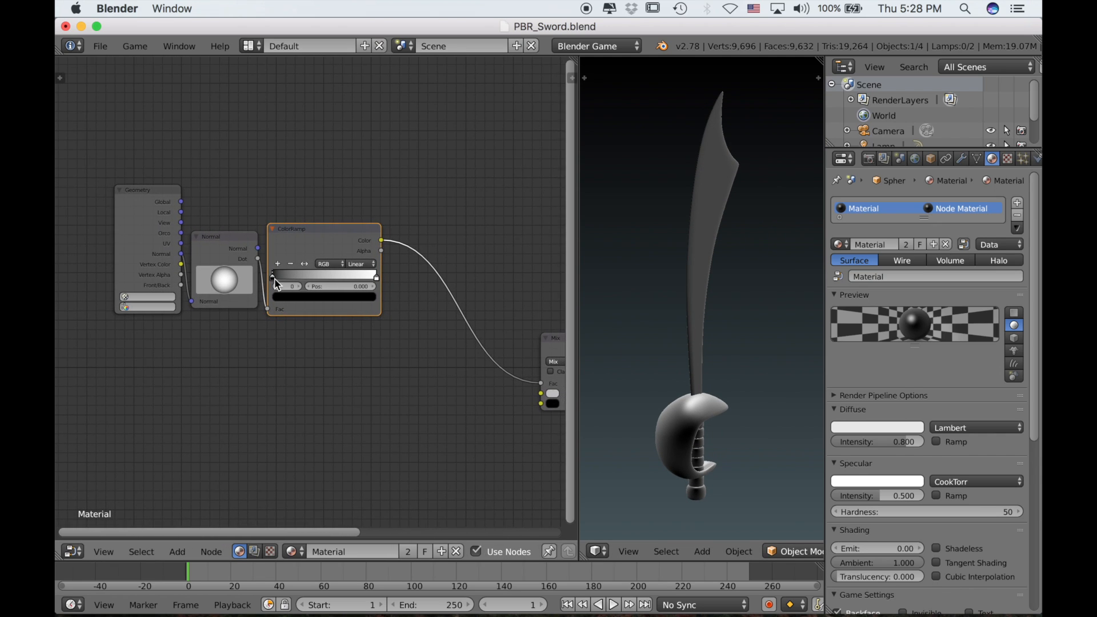
pyautogui.moveTo(286, 277); pyautogui.dragTo(321, 276)
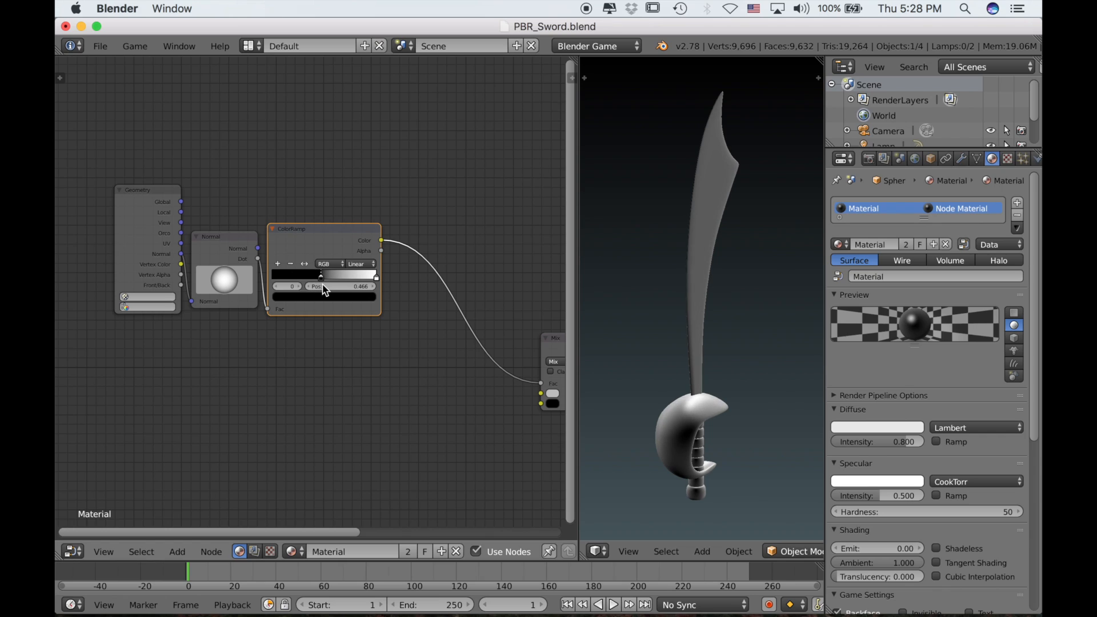
pyautogui.moveTo(376, 277); pyautogui.dragTo(326, 277)
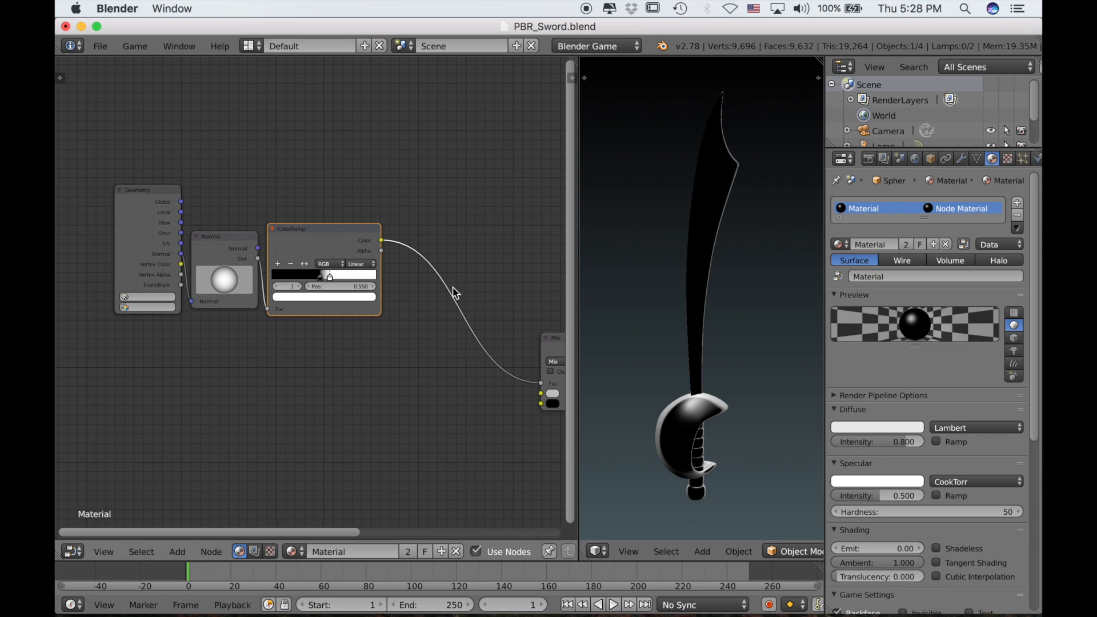
# - Examine the edge shading on the sword's guard, handle and blade up close from several angles
pyautogui.scroll(5, 661, 389)
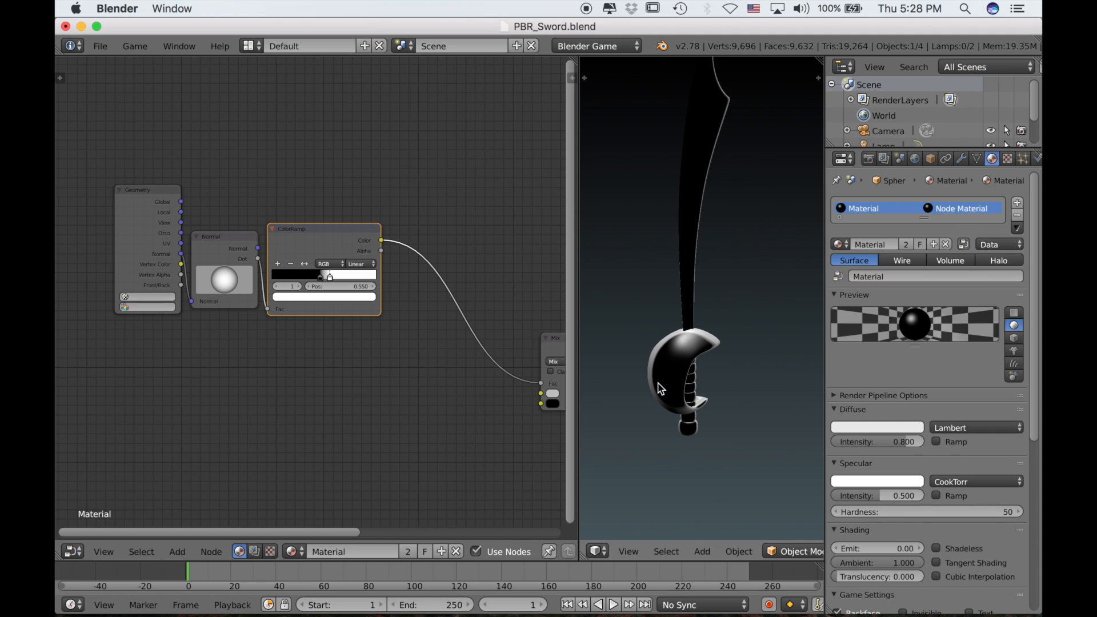
pyautogui.hscroll(10, 661, 389)
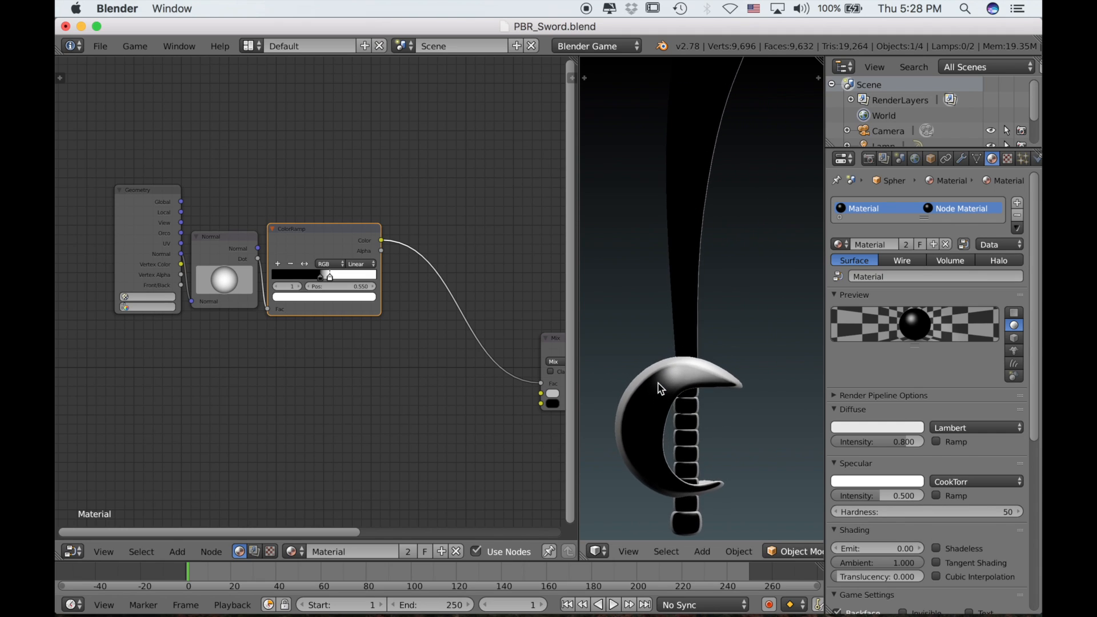
pyautogui.hscroll(8, 659, 385)
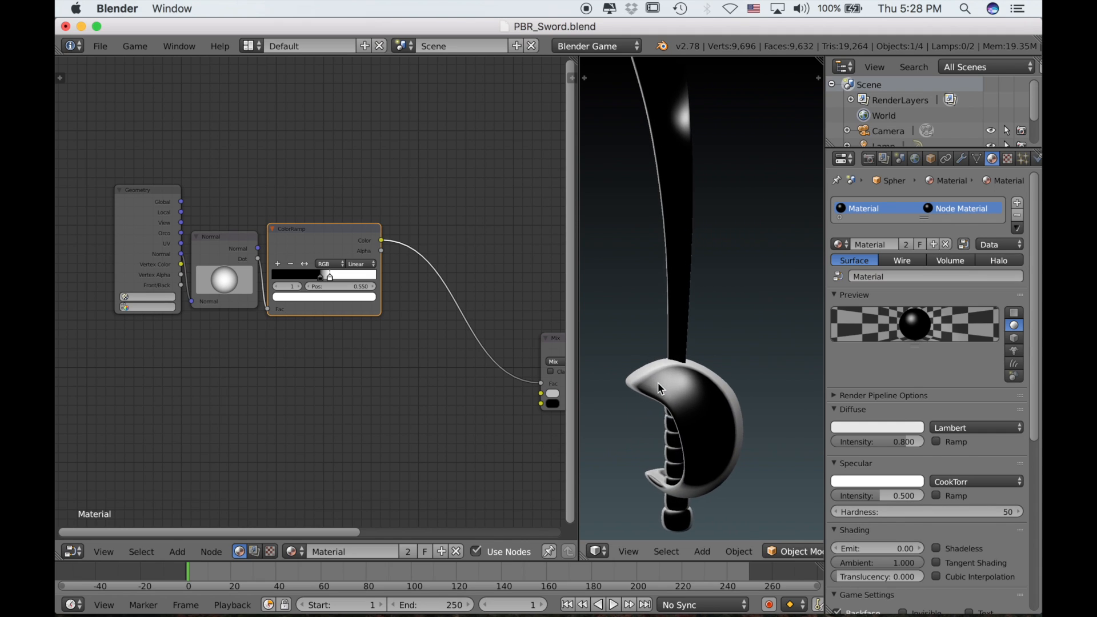
pyautogui.hscroll(-6, 659, 386)
pyautogui.hscroll(6, 659, 390)
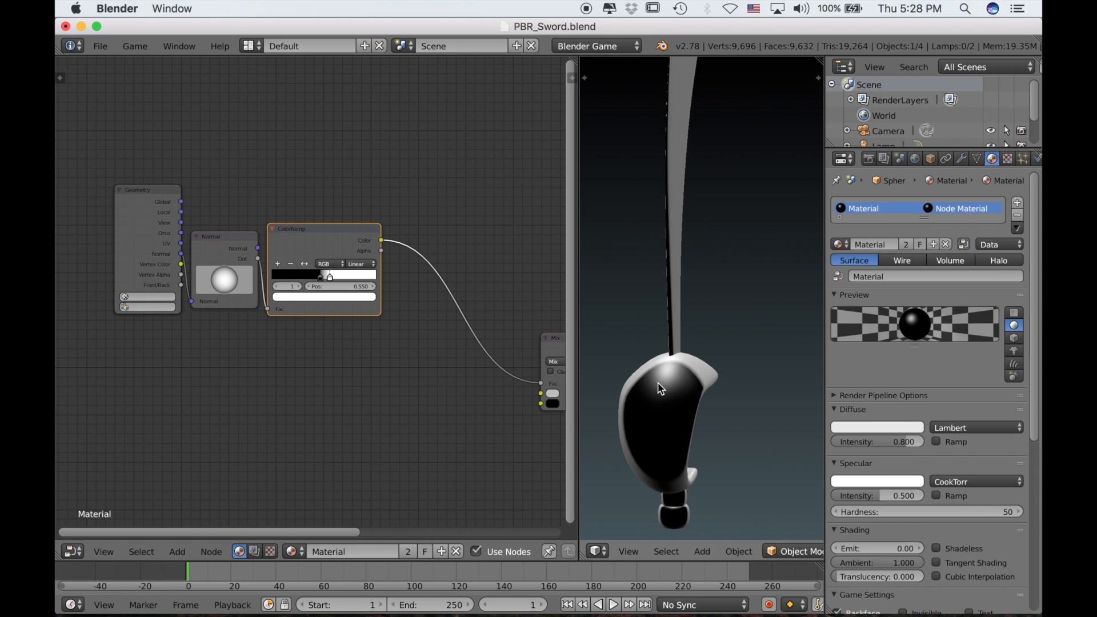
pyautogui.scroll(4, 658, 389)
pyautogui.scroll(-8, 659, 391)
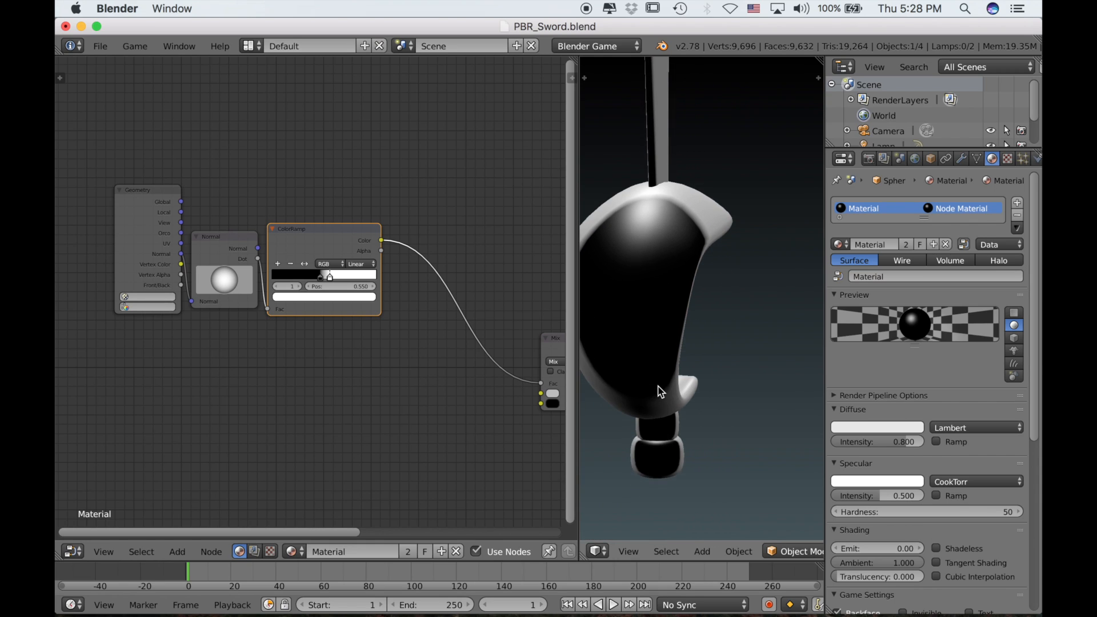
pyautogui.hscroll(8, 655, 381)
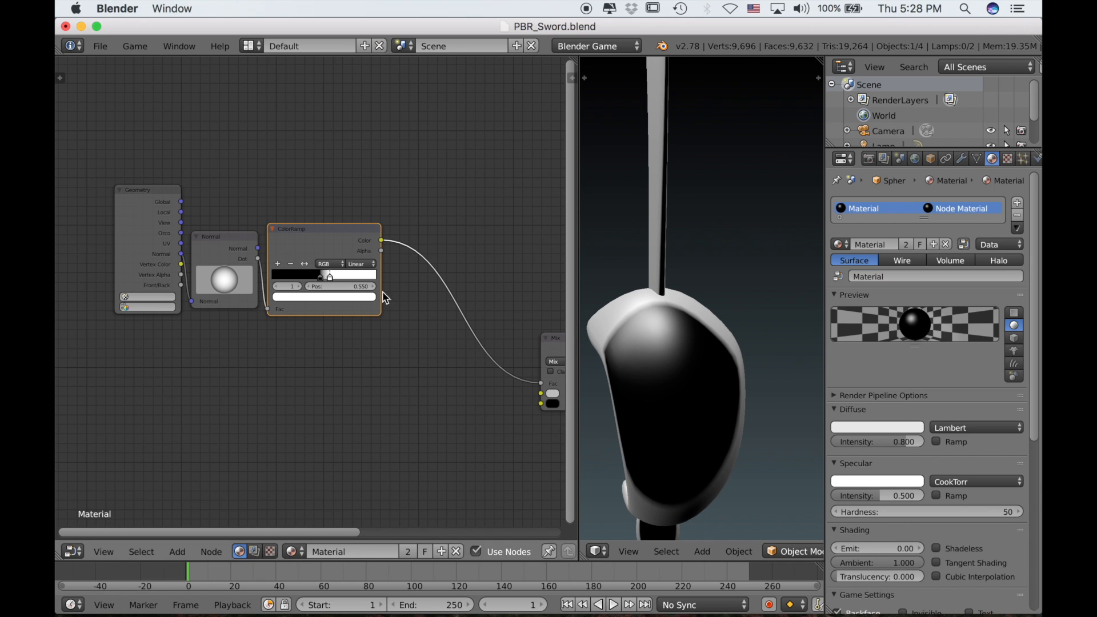
# - Compare the B-Spline and Ease interpolations on the ColorRamp and settle on B-Spline
pyautogui.scroll(3, 362, 285)
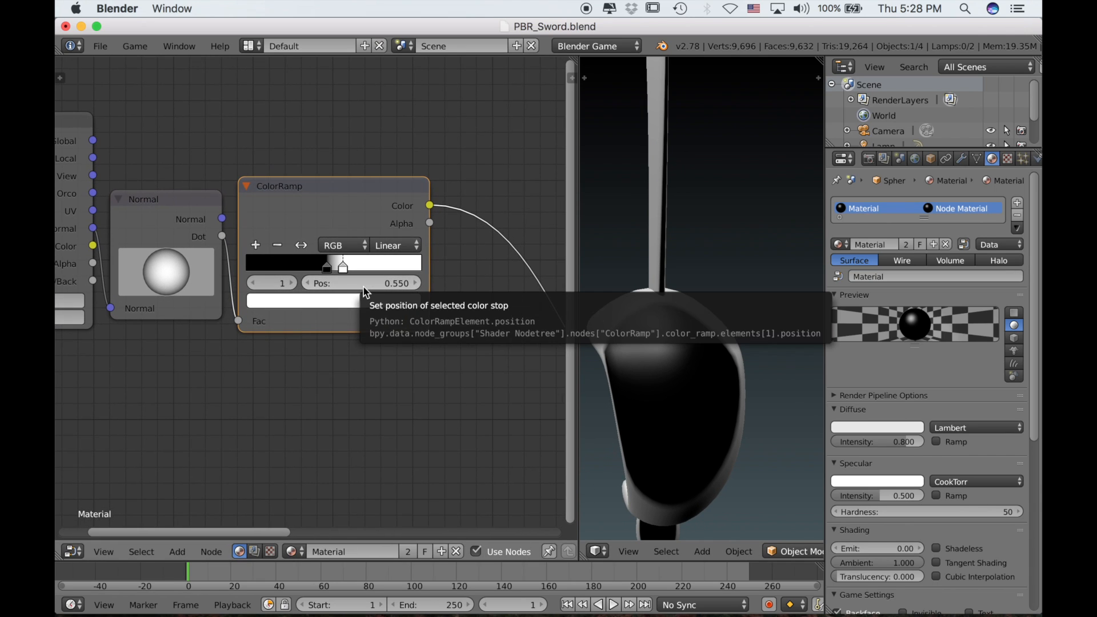
pyautogui.click(391, 246)
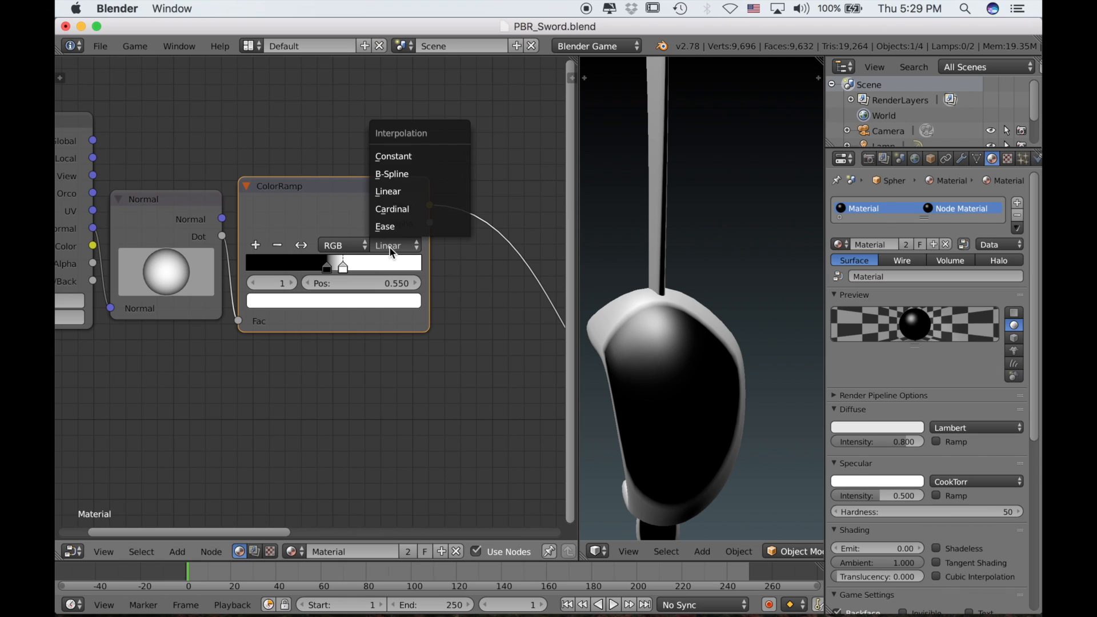
pyautogui.click(393, 174)
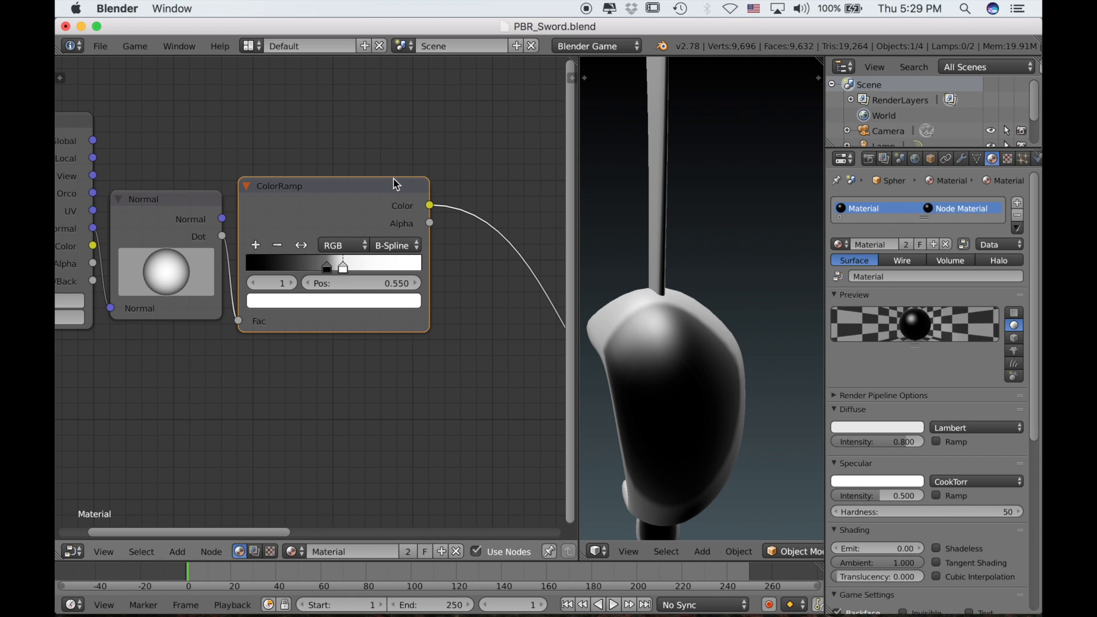
pyautogui.moveTo(414, 329); pyautogui.dragTo(421, 328, button='middle')
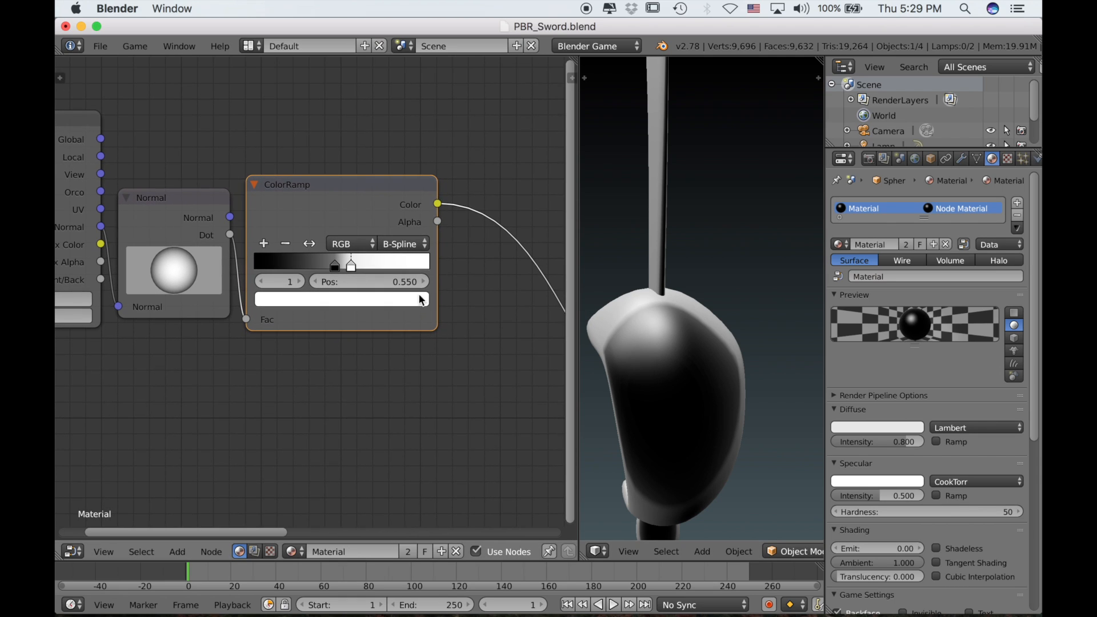
pyautogui.click(407, 244)
pyautogui.click(403, 226)
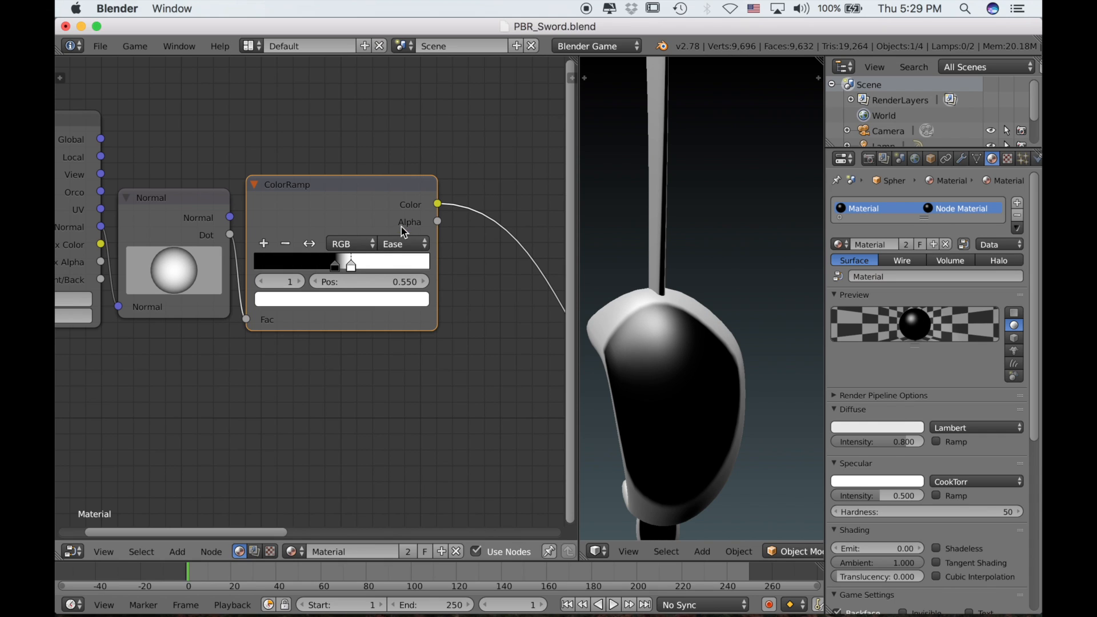
pyautogui.click(409, 240)
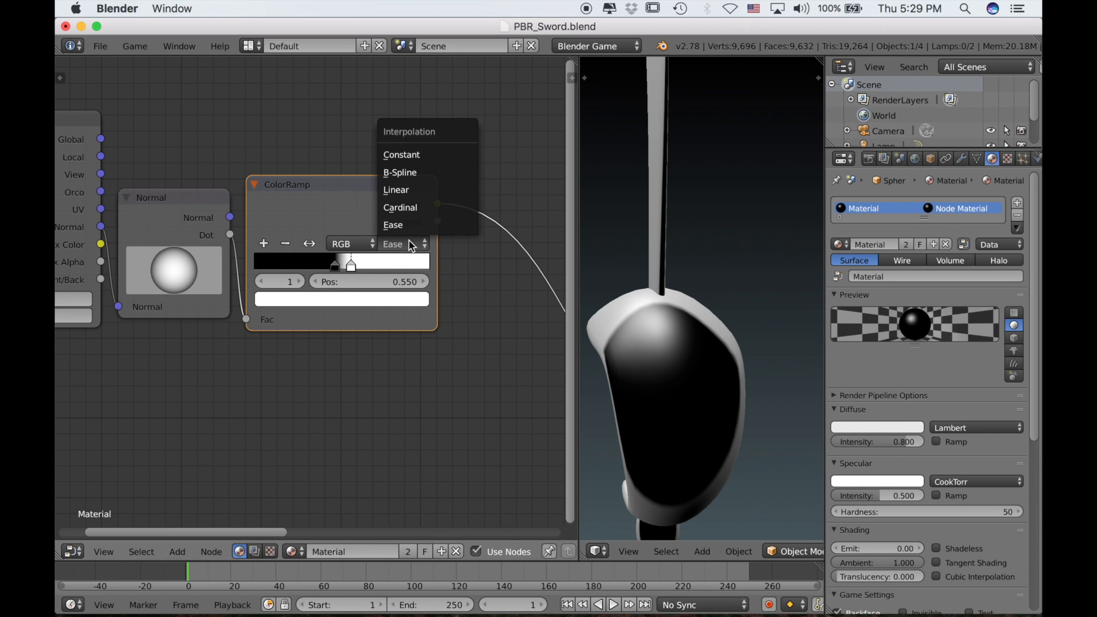
pyautogui.click(407, 173)
pyautogui.hscroll(-10, 680, 366)
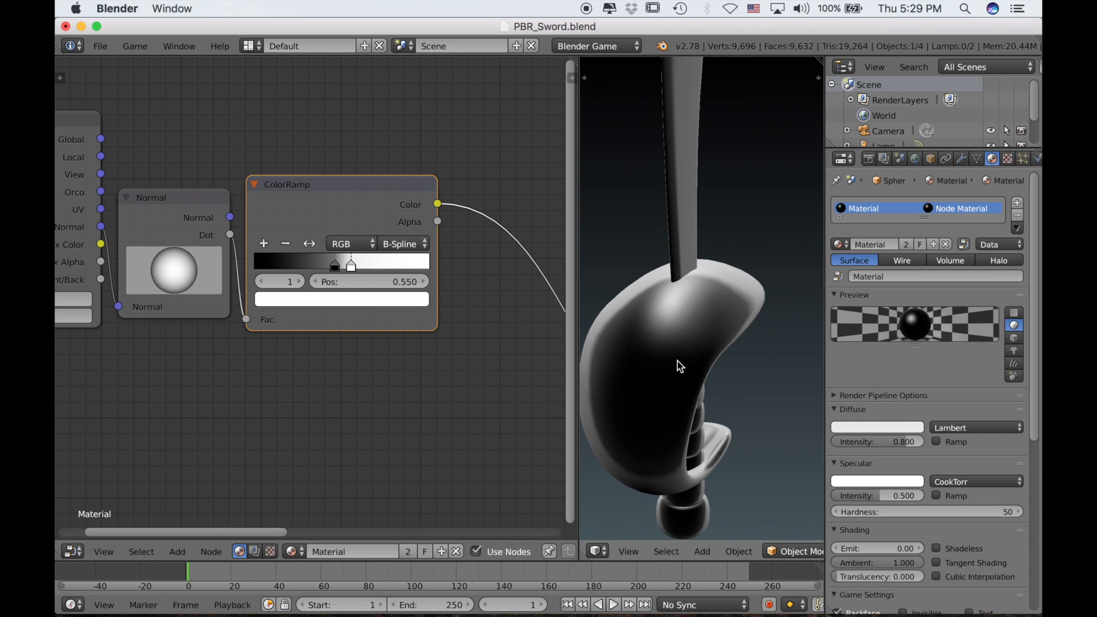
pyautogui.hscroll(-3, 680, 365)
# - Fine-tune the ColorRamp's black stop to position 0.480 and check the falloff on the sword's guard
pyautogui.click(336, 264)
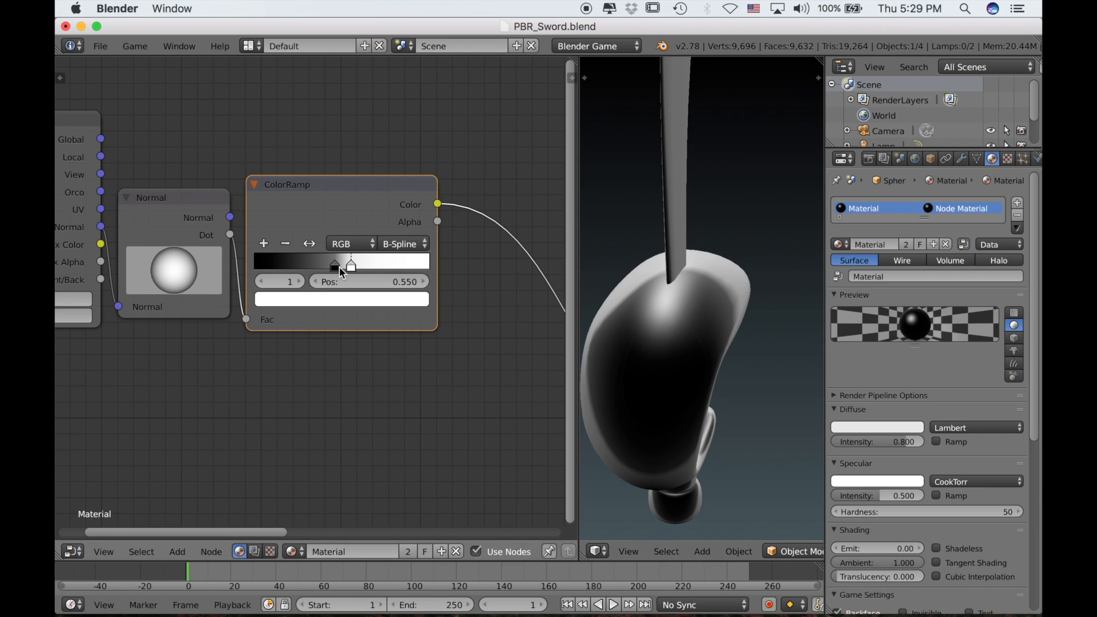
pyautogui.moveTo(336, 263)
pyautogui.mouseDown()
pyautogui.moveTo(353, 264)
pyautogui.moveTo(339, 268)
pyautogui.mouseUp()
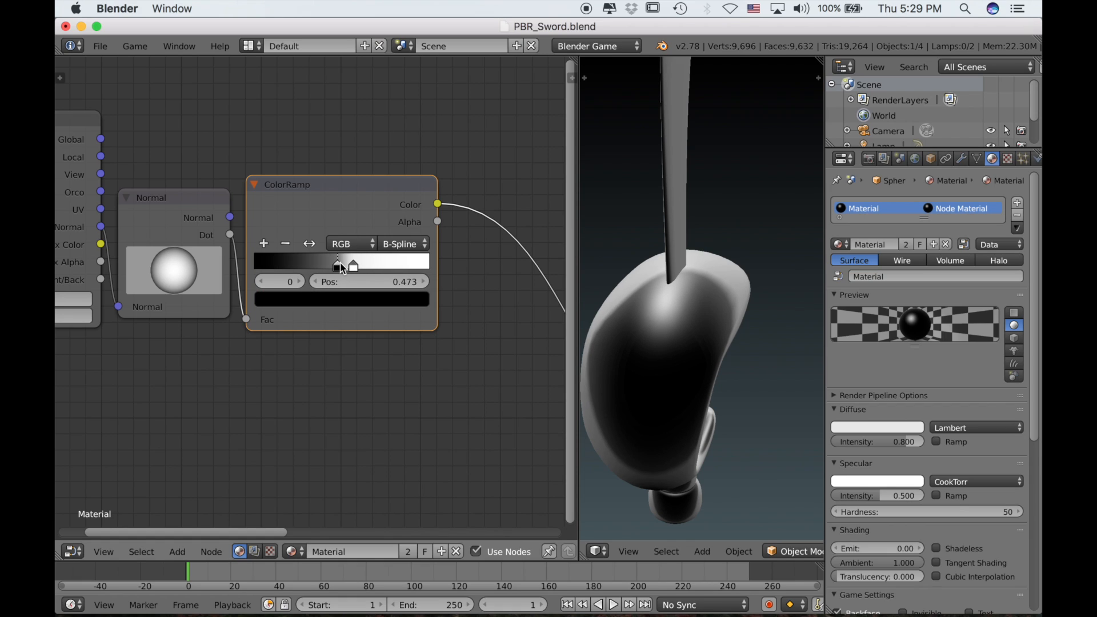
pyautogui.scroll(-5, 650, 332)
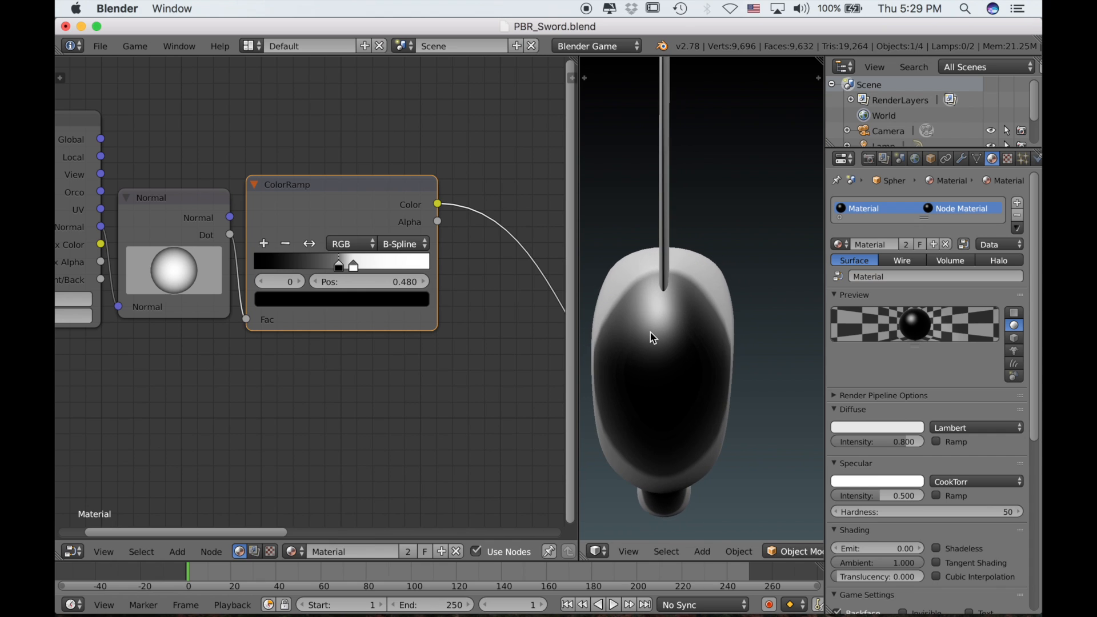
pyautogui.scroll(-5, 650, 333)
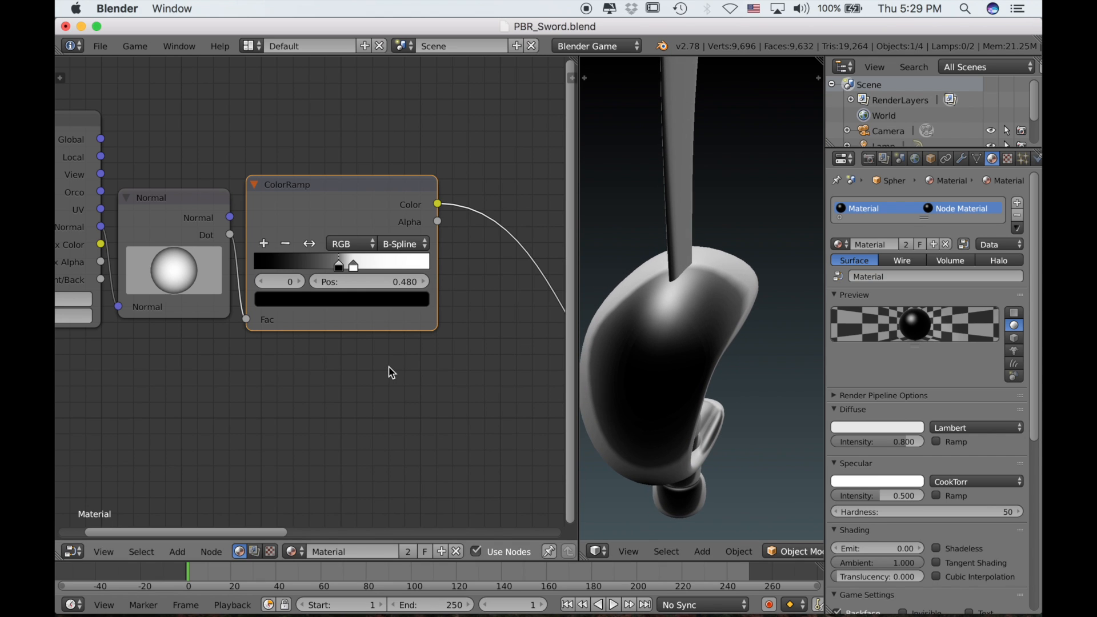
# - Shift the Geometry, Normal and ColorRamp nodes down level with the Mix node, and place the ColorRamp midway between the Normal and Mix nodes
pyautogui.scroll(1, 383, 372)
pyautogui.scroll(-5, 384, 372)
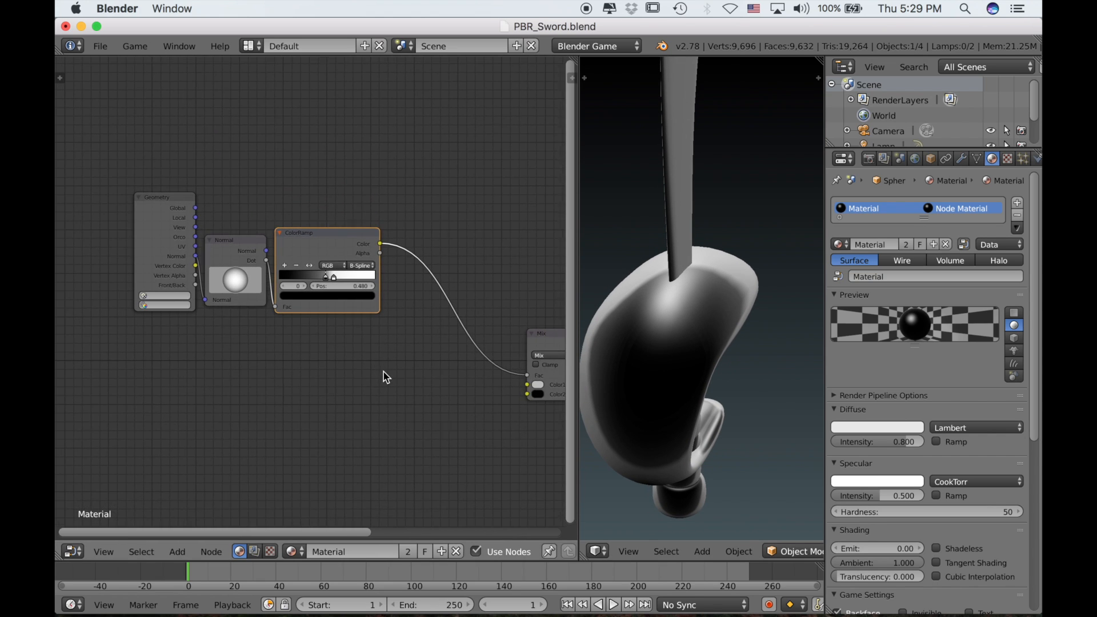
pyautogui.scroll(-2, 382, 372)
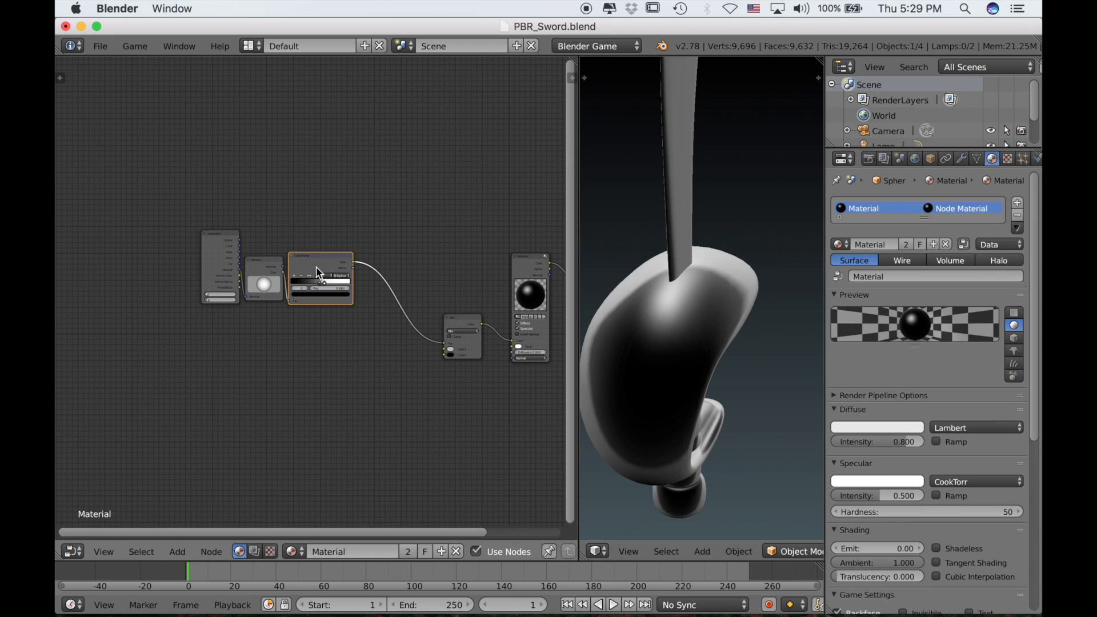
pyautogui.press('b')
pyautogui.moveTo(176, 216); pyautogui.dragTo(337, 313)
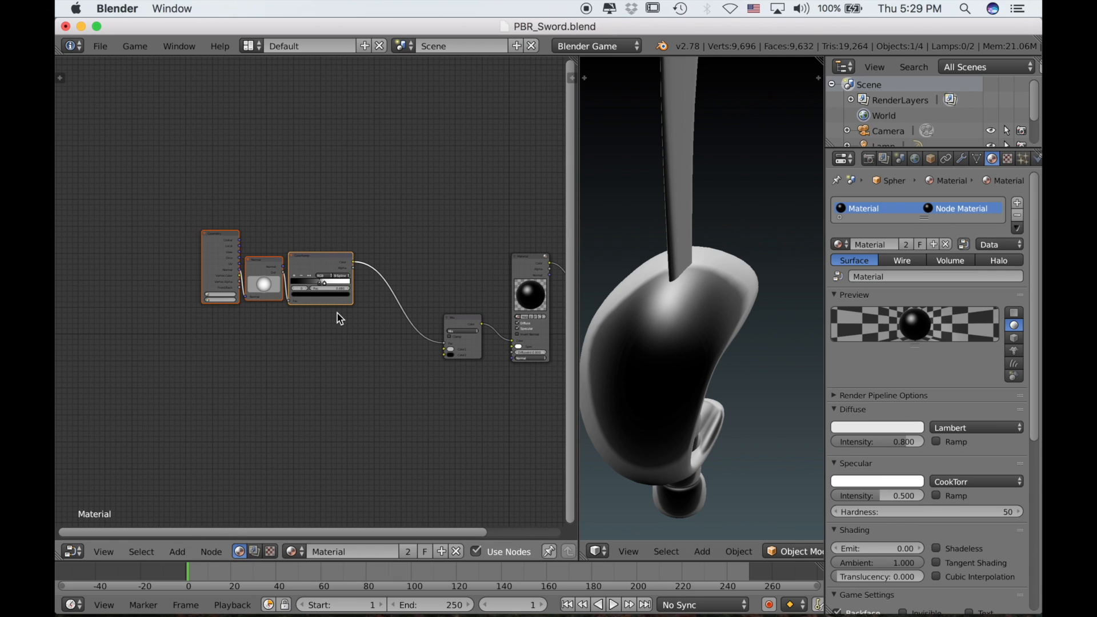
pyautogui.press('g')
pyautogui.click(284, 373)
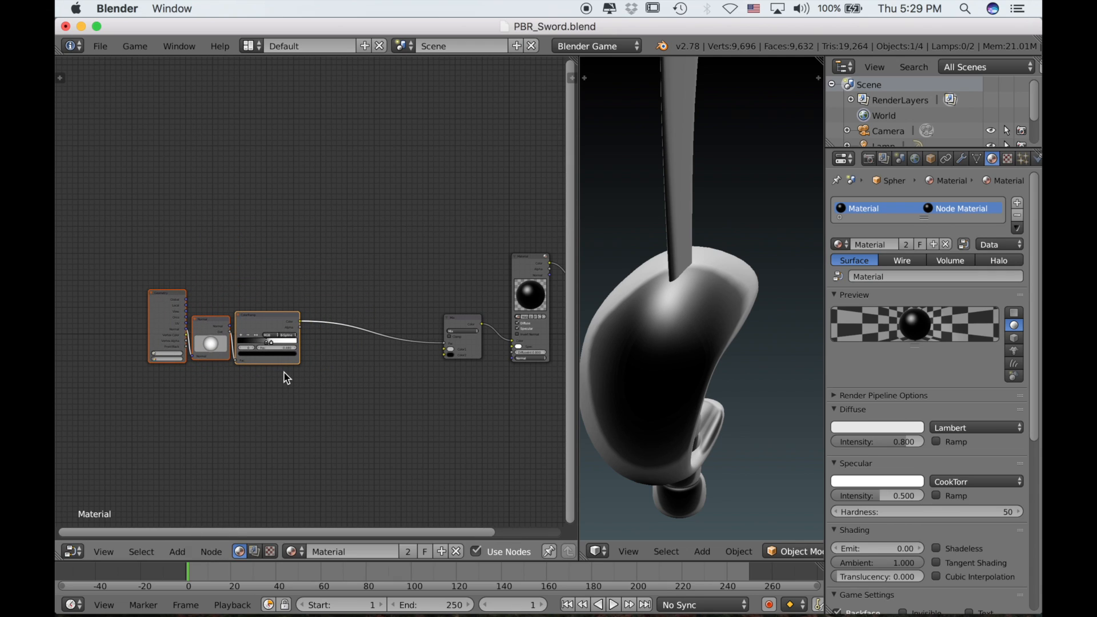
pyautogui.moveTo(272, 330); pyautogui.dragTo(326, 325)
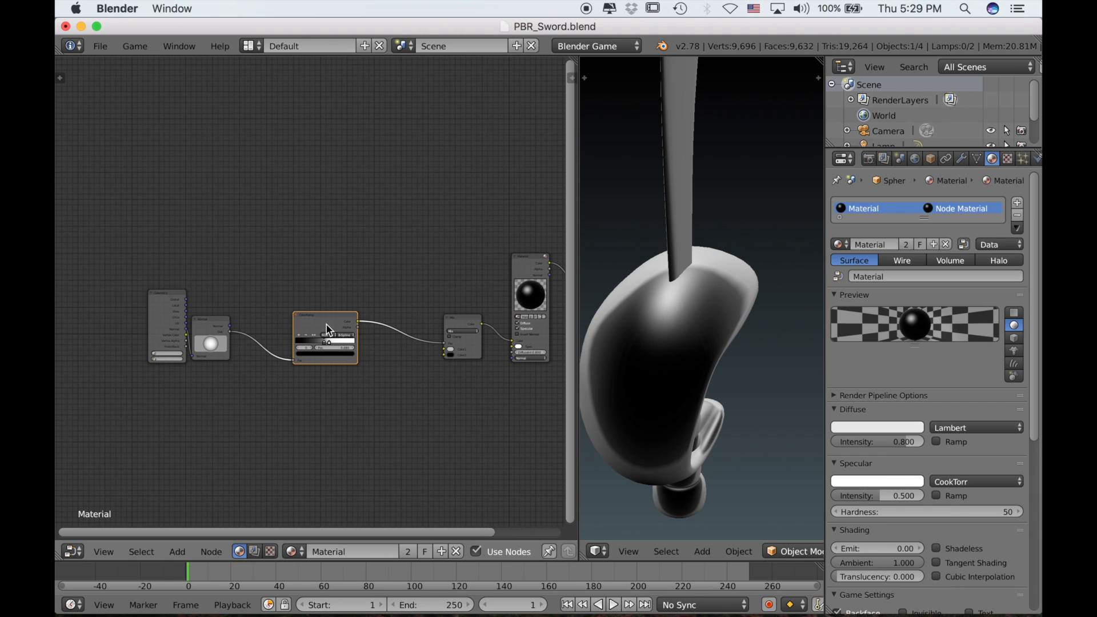
# - Add a Math node between the ColorRamp and Mix nodes and set its operation to Subtract
pyautogui.scroll(4, 285, 395)
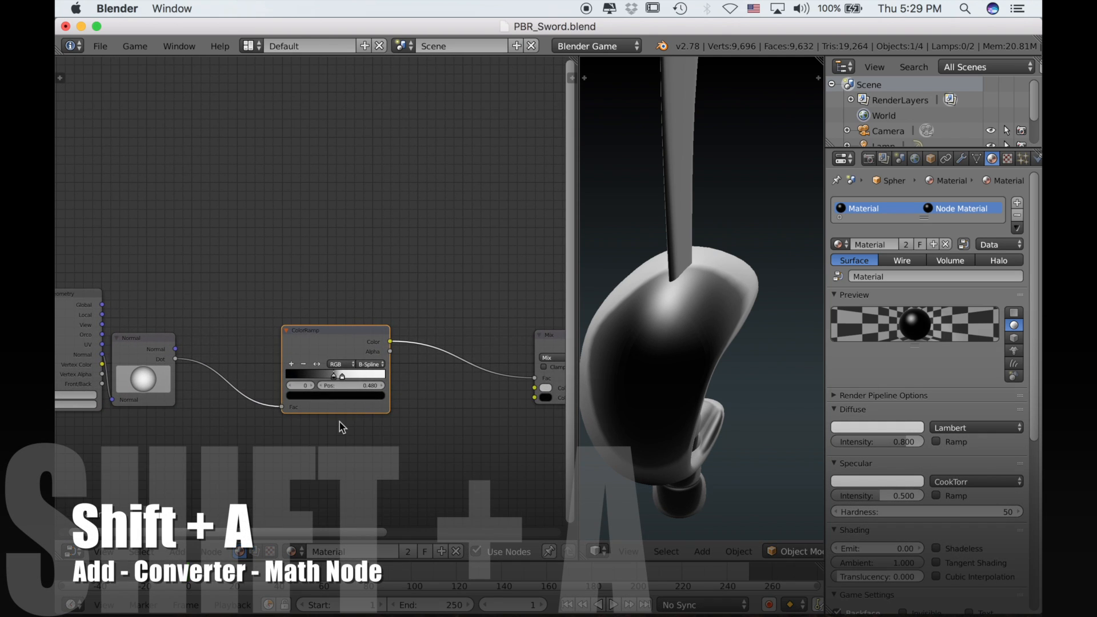
pyautogui.hotkey('shift', 'a')
pyautogui.moveTo(342, 477)
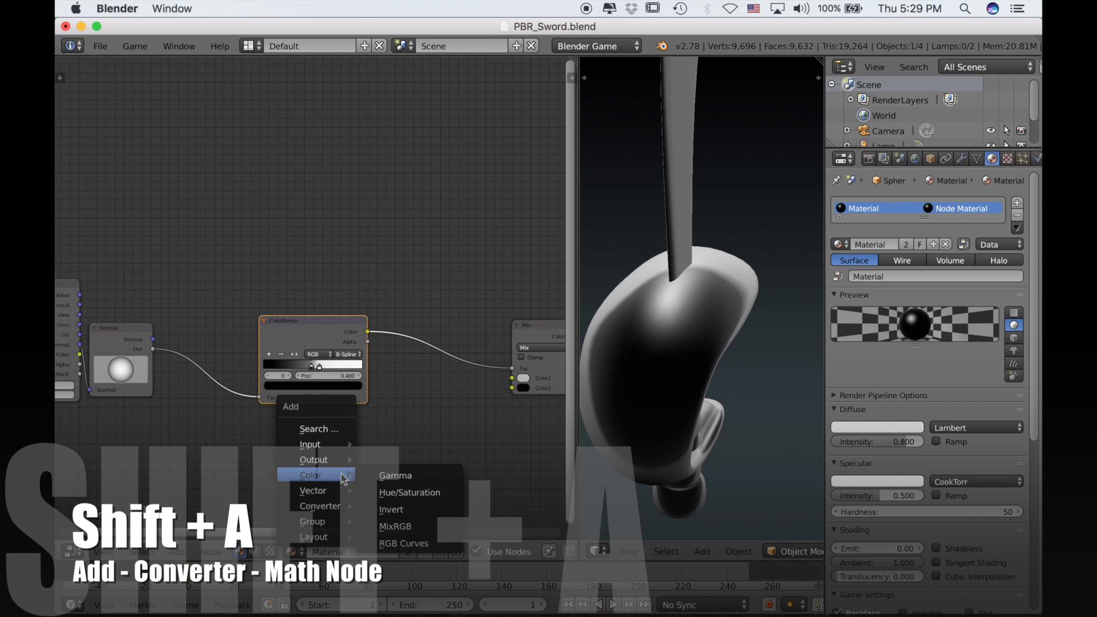
pyautogui.moveTo(334, 505)
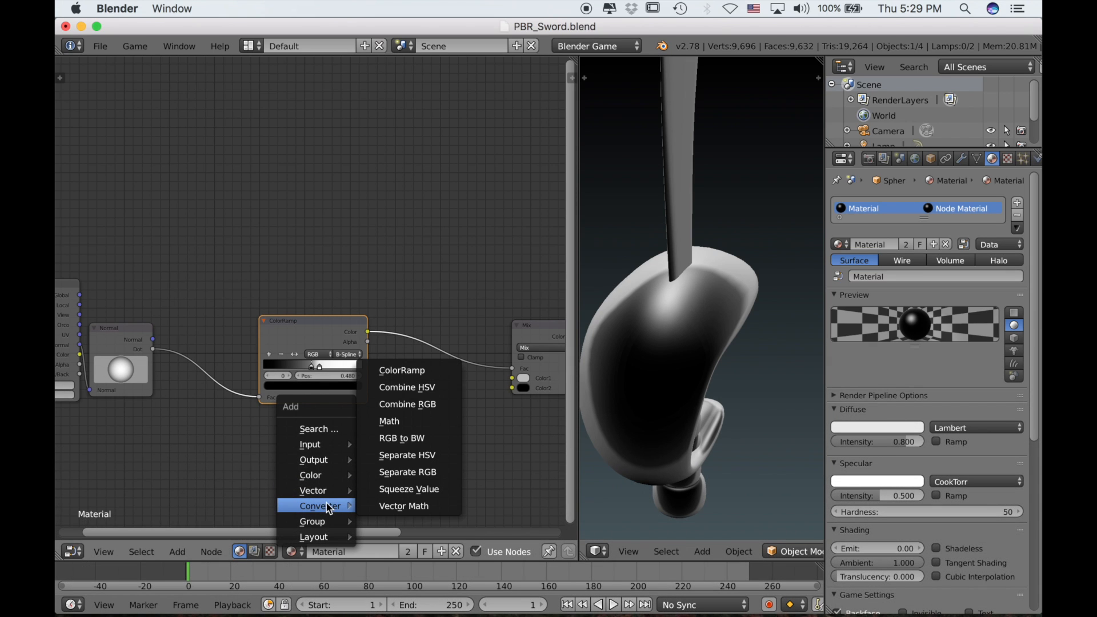
pyautogui.click(409, 421)
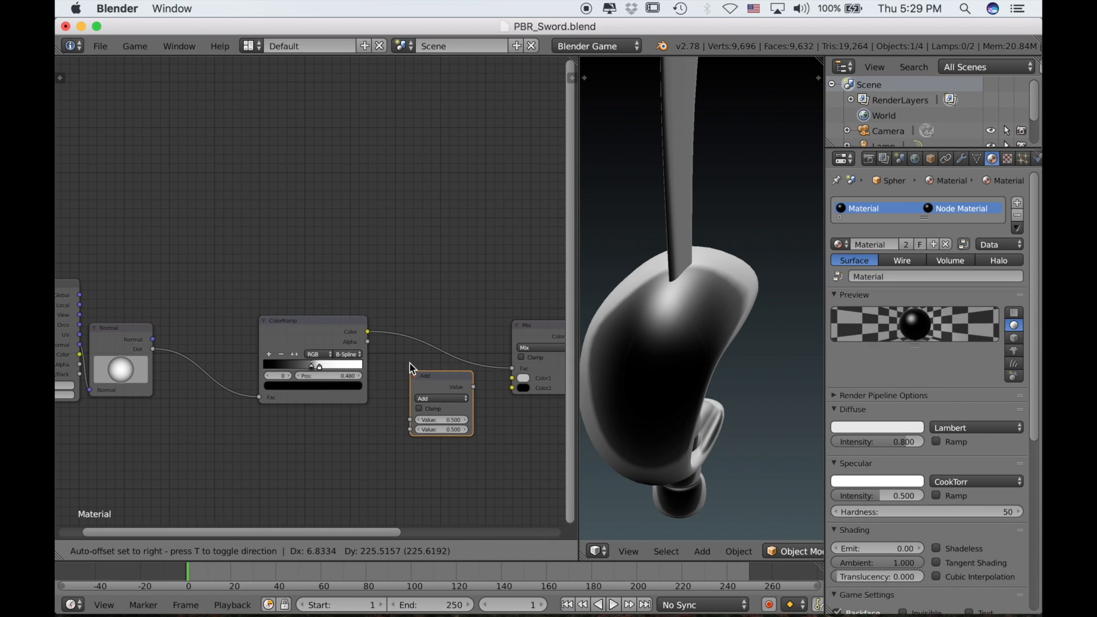
pyautogui.click(409, 318)
pyautogui.click(428, 342)
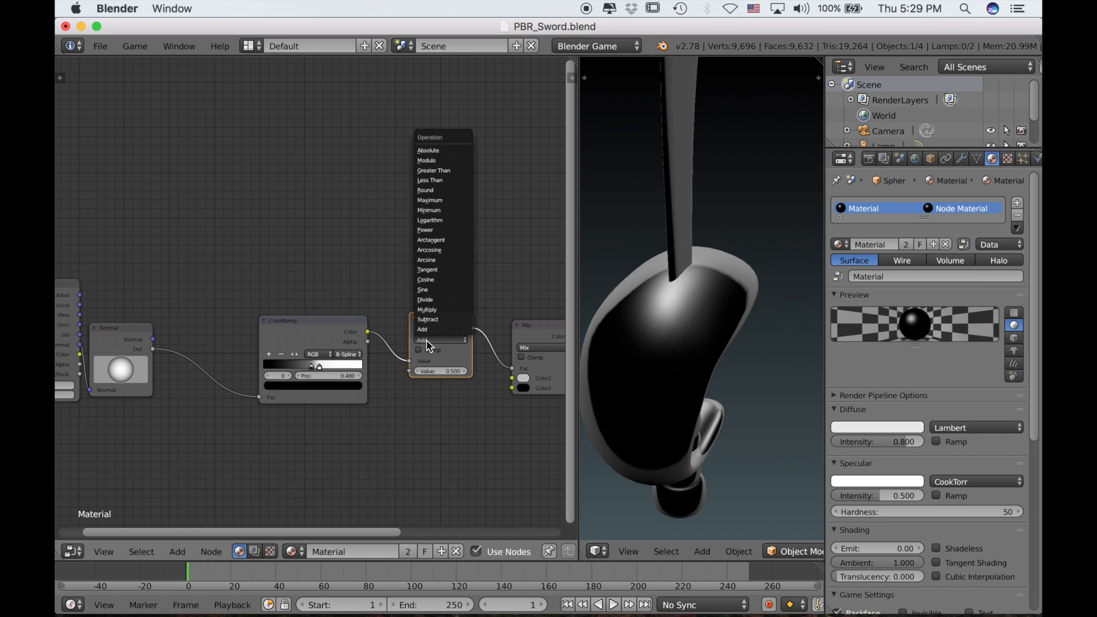
pyautogui.click(433, 323)
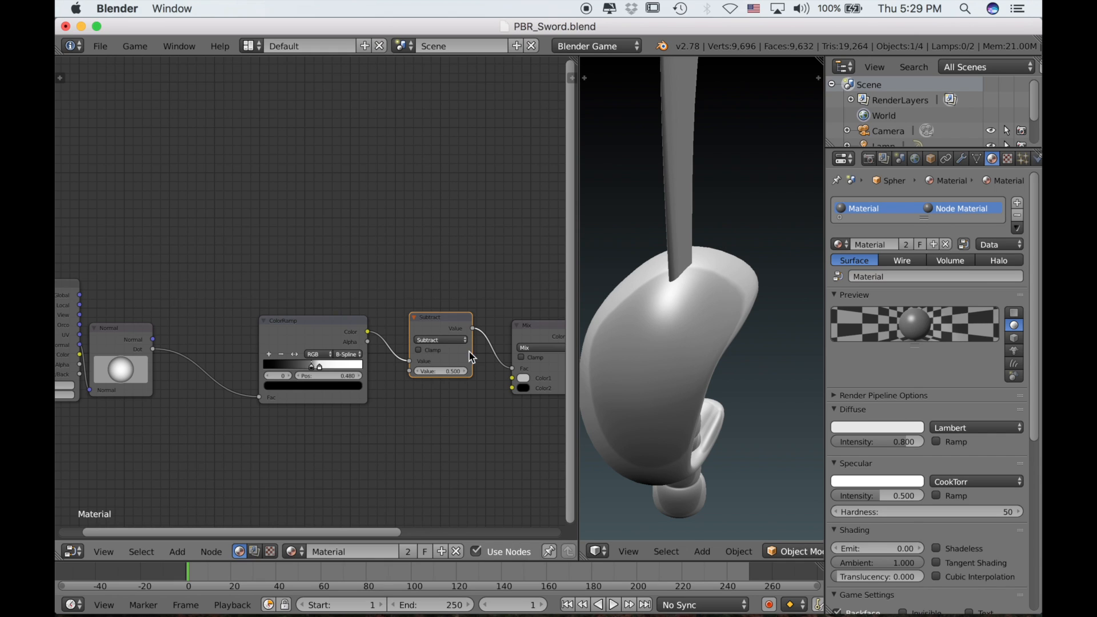
# - Lower the Subtract node's second value to -0.500 to compare the shading, and reset it to 0
pyautogui.scroll(3, 472, 358)
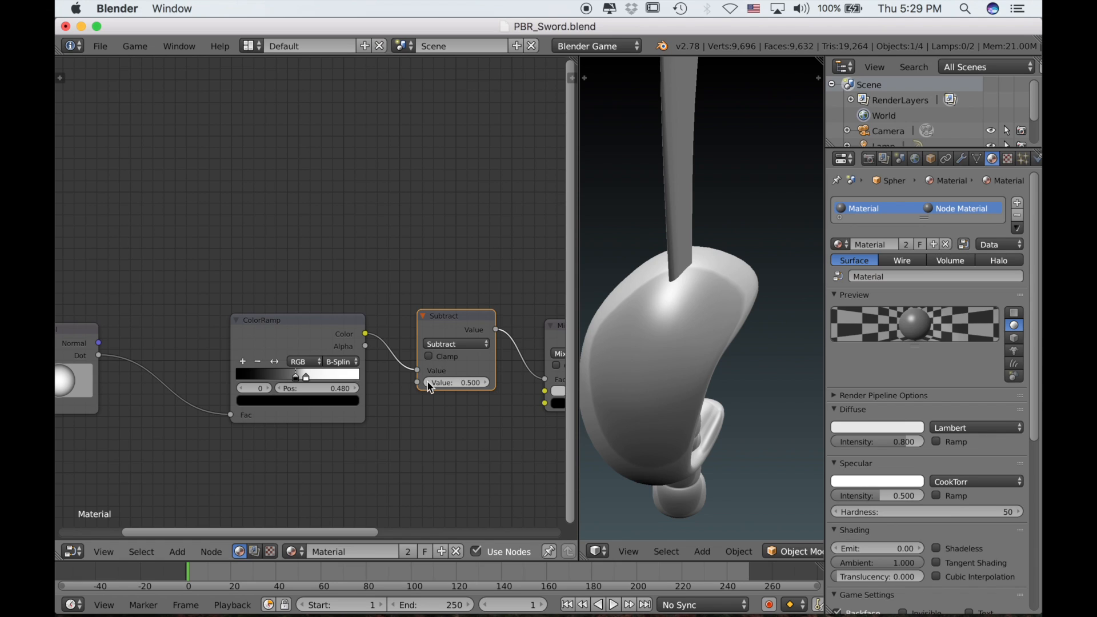
pyautogui.click(428, 383)
pyautogui.click(428, 382)
pyautogui.click(428, 382)
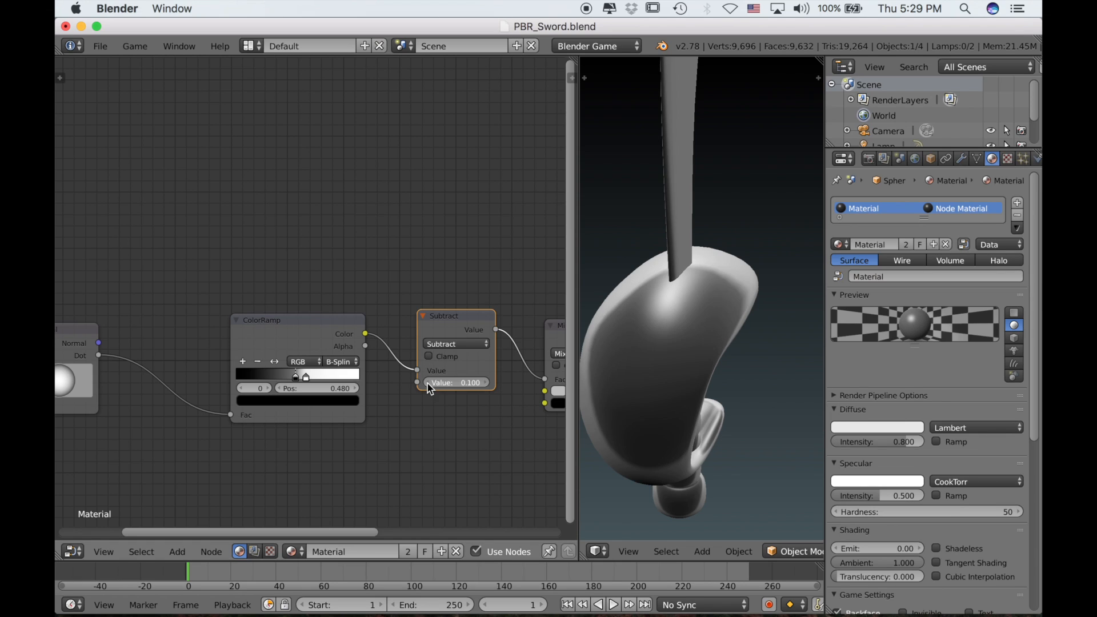
pyautogui.click(428, 382)
pyautogui.click(427, 382)
pyautogui.click(428, 382)
pyautogui.click(427, 382)
pyautogui.click(428, 383)
pyautogui.click(427, 383)
pyautogui.click(428, 382)
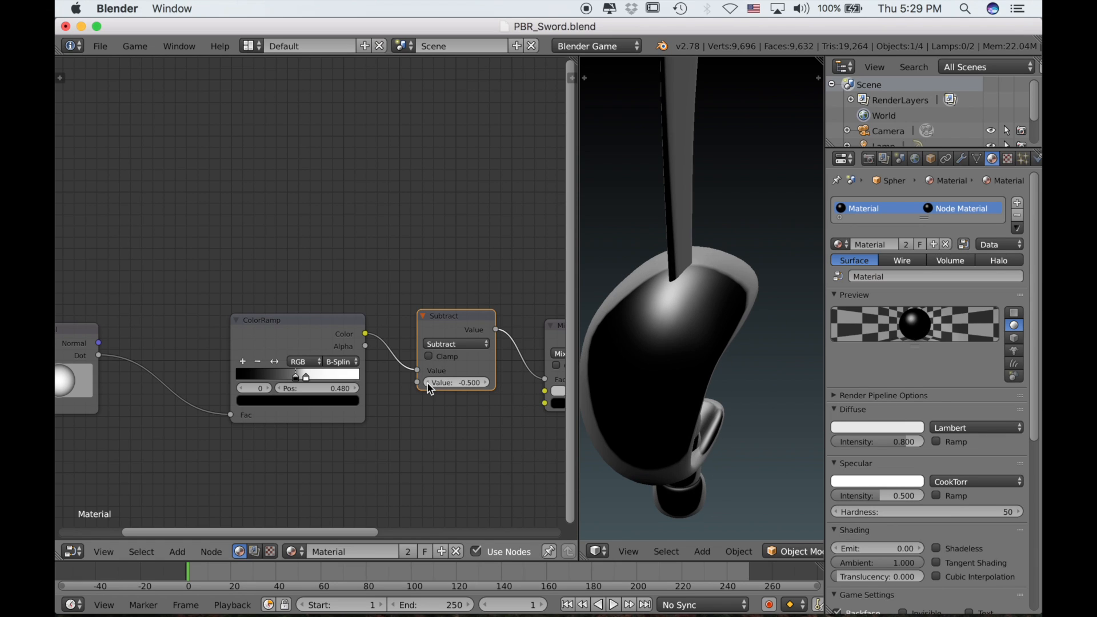
pyautogui.press('BackSpace')
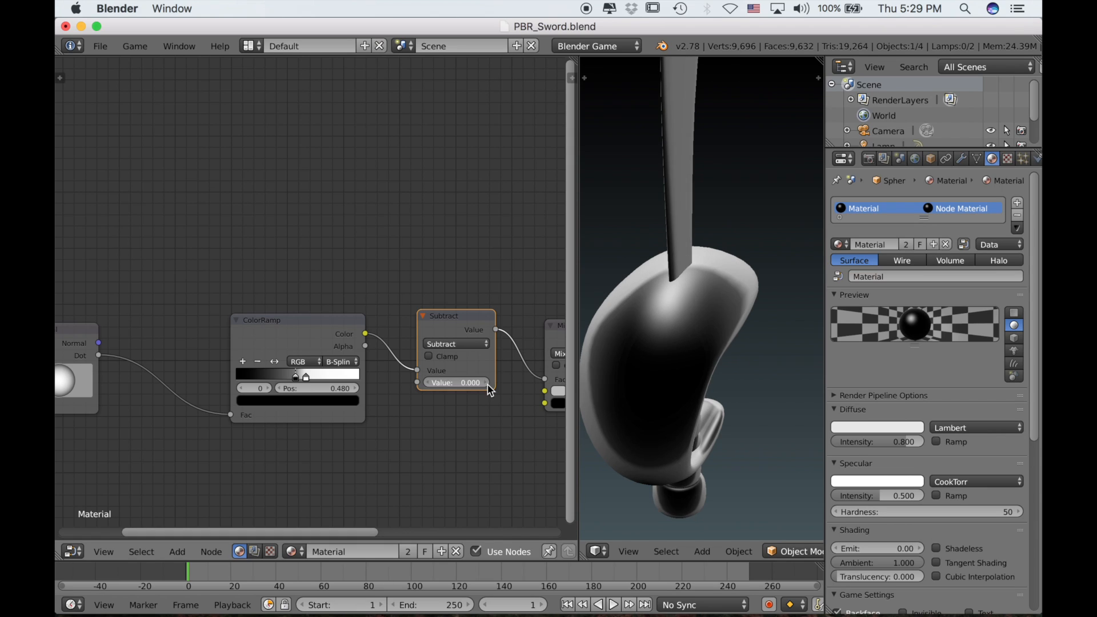
# - Test the Subtract node's second value at 0.200 and around -0.900, and return it to 0
pyautogui.click(486, 382)
pyautogui.click(486, 382)
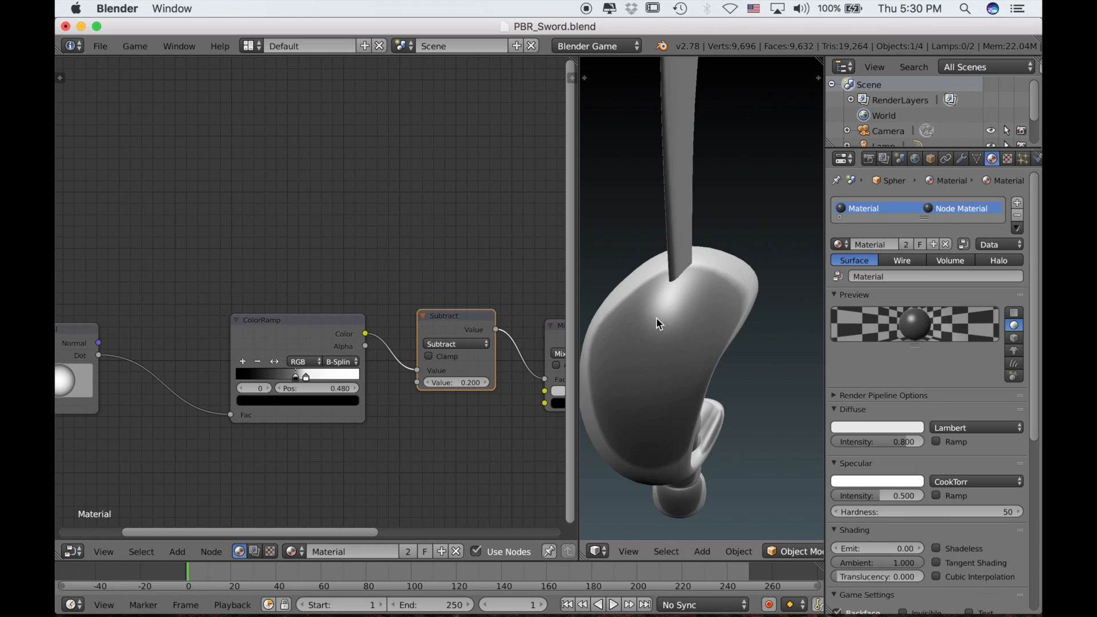
pyautogui.moveTo(488, 383); pyautogui.dragTo(432, 388)
pyautogui.click(485, 383)
pyautogui.click(485, 382)
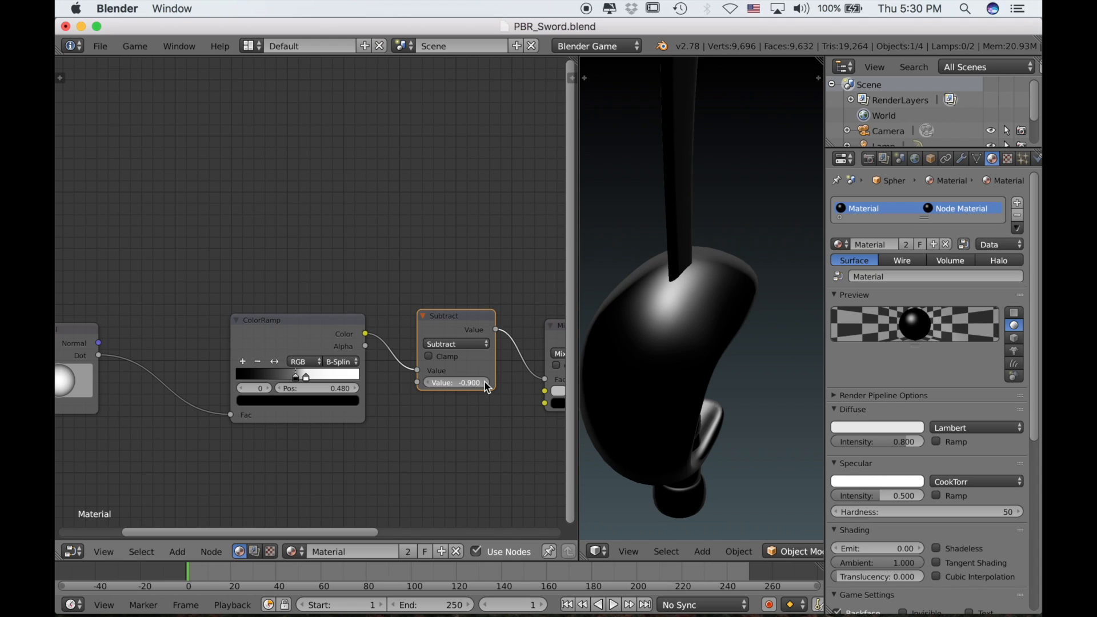
pyautogui.click(485, 383)
pyautogui.click(458, 382)
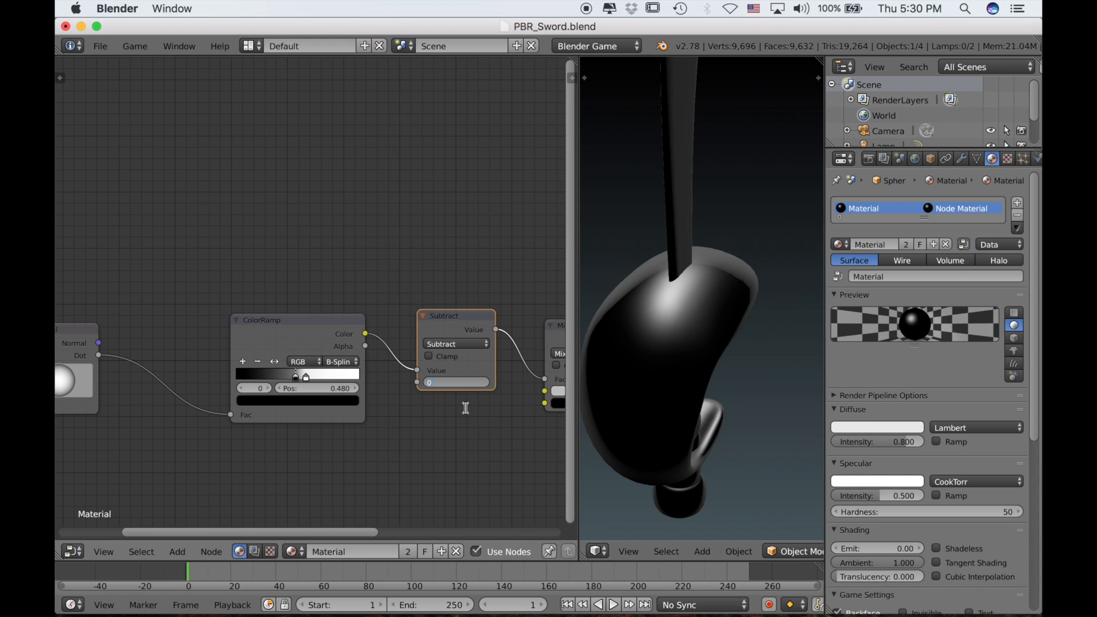
pyautogui.press('Return')
# - Duplicate the Subtract node and insert the copy between the Normal and ColorRamp nodes
pyautogui.scroll(-1, 471, 414)
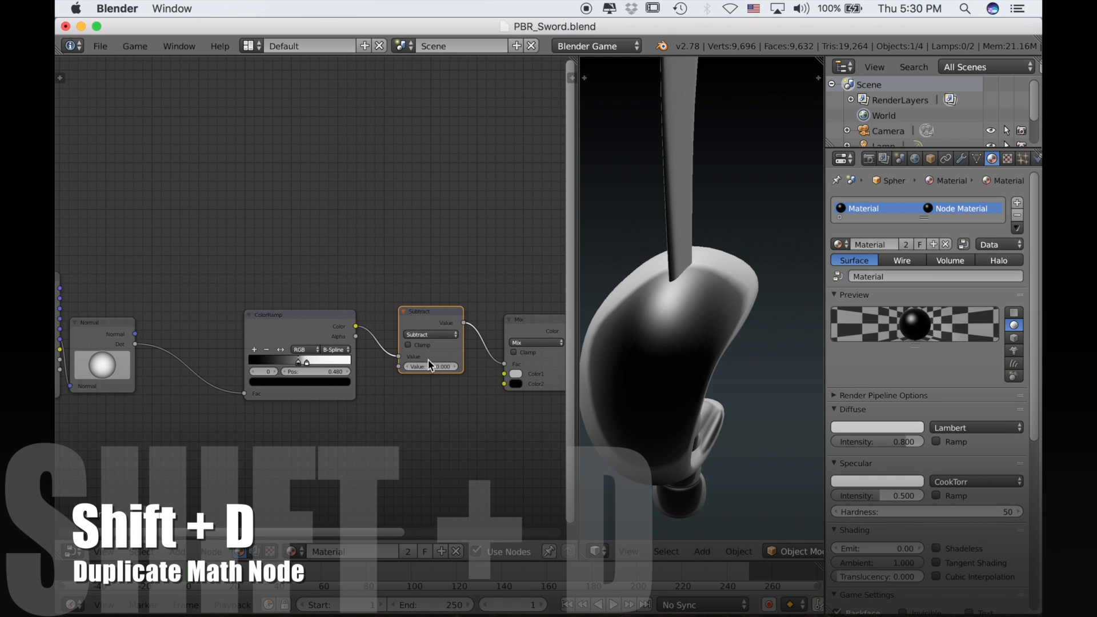
pyautogui.scroll(-1, 429, 365)
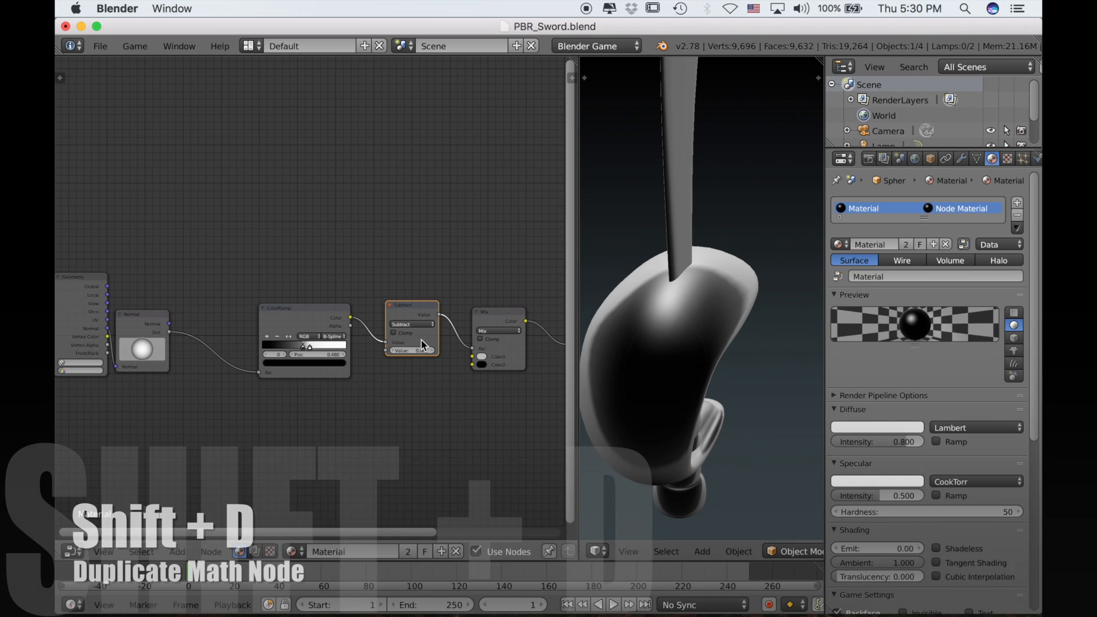
pyautogui.hotkey('shift', 'd')
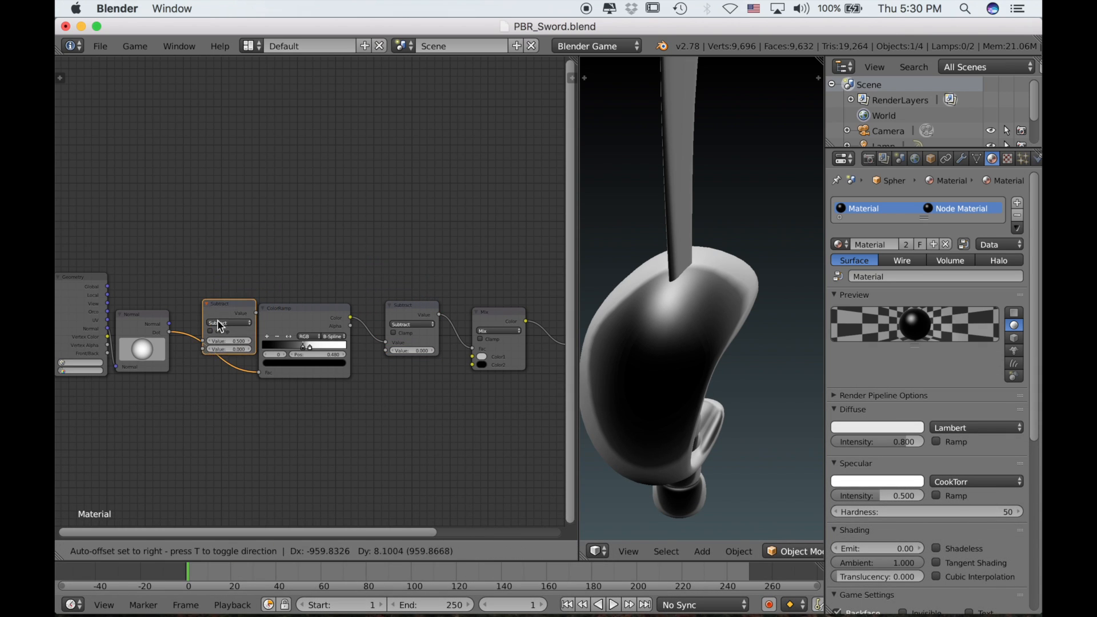
pyautogui.click(217, 346)
# - Try 0.300 and -0.300 as the duplicated Subtract node's second value, and reset it to 0
pyautogui.scroll(2, 311, 346)
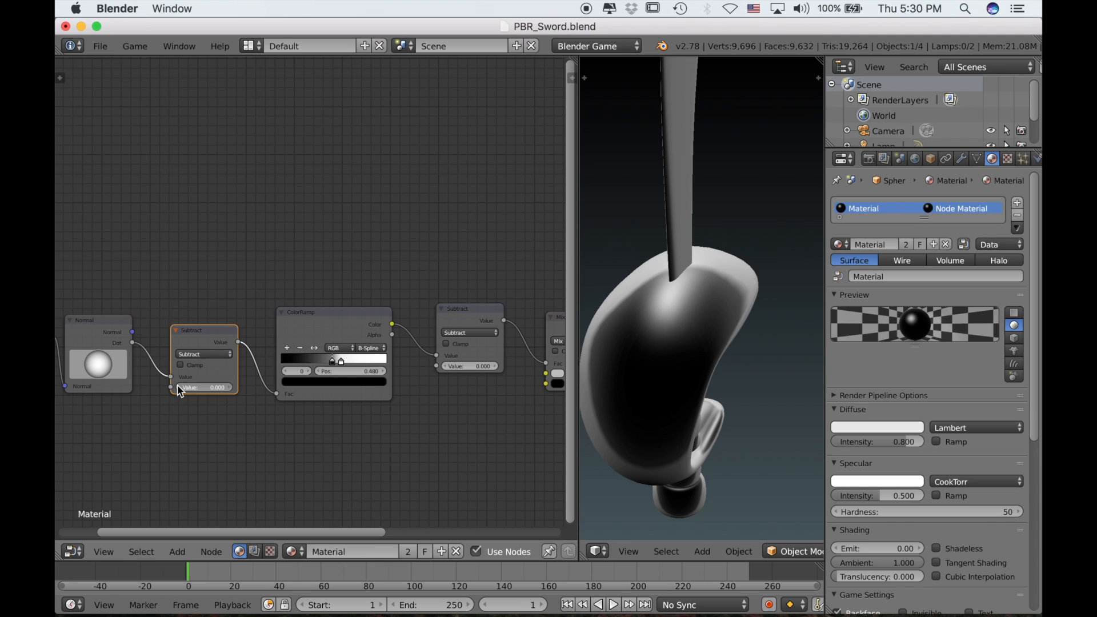
pyautogui.click(178, 387)
pyautogui.click(178, 387)
pyautogui.click(179, 386)
pyautogui.press('-')
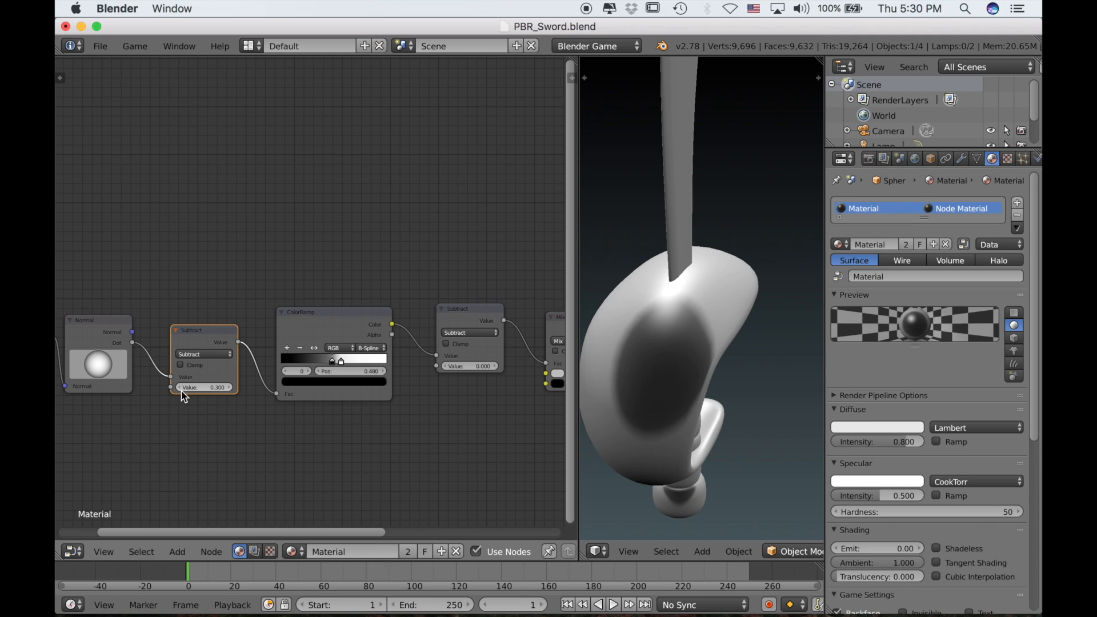
pyautogui.press('-')
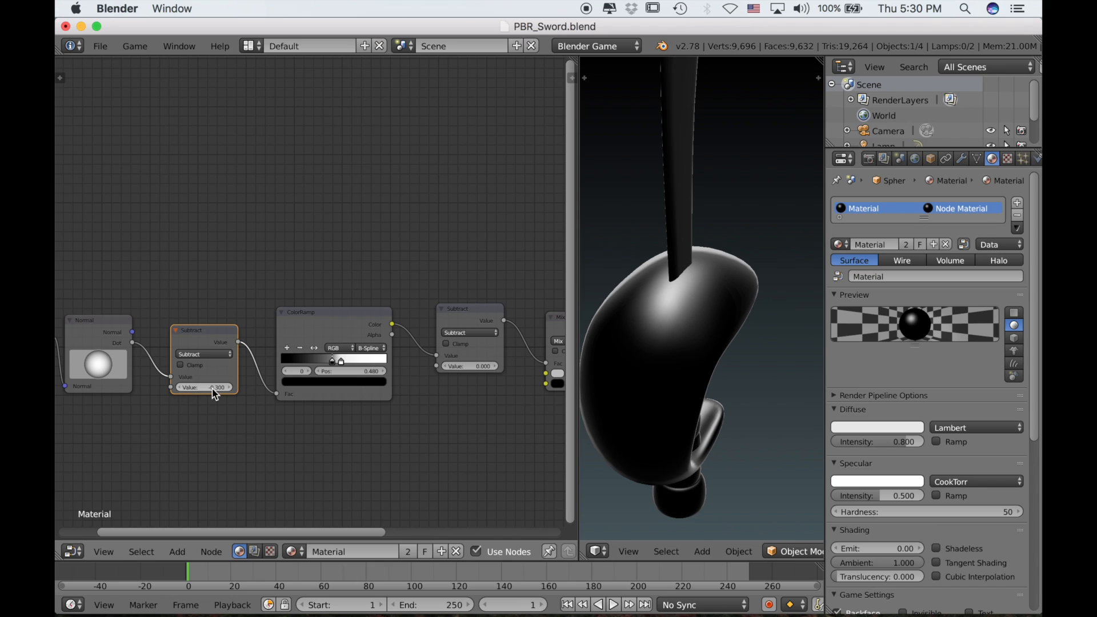
pyautogui.click(228, 388)
pyautogui.click(228, 389)
pyautogui.click(228, 388)
pyautogui.click(228, 389)
pyautogui.click(228, 388)
pyautogui.click(228, 388)
pyautogui.click(228, 388)
pyautogui.click(228, 388)
pyautogui.press('BackSpace')
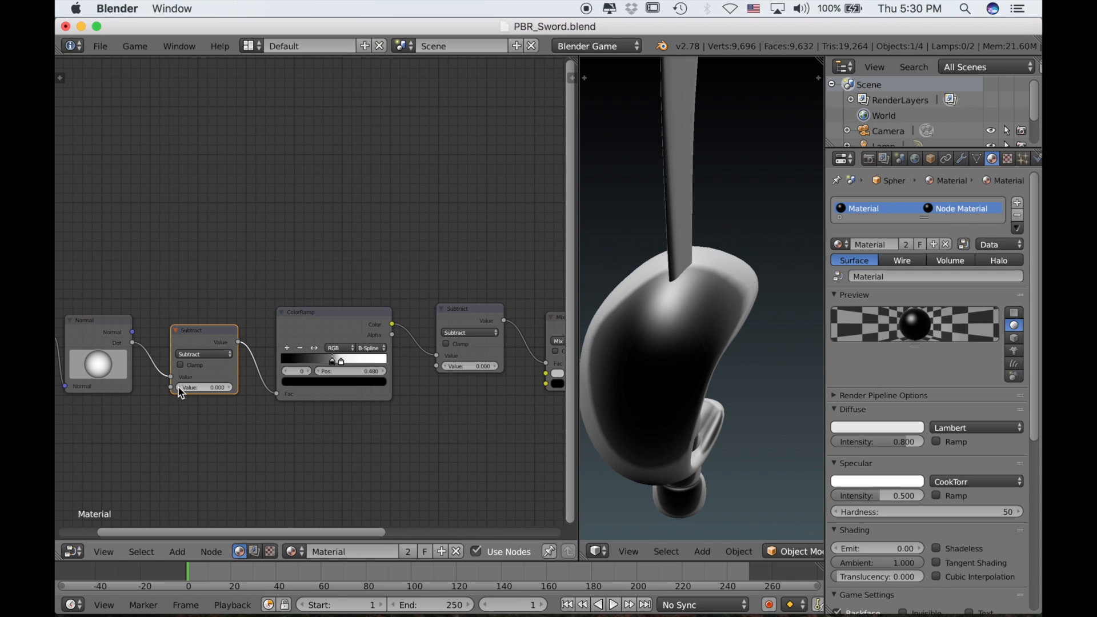
# - Tidy the node chain by moving the ColorRamp, first Subtract, Geometry and Normal nodes closer together toward the Mix node
pyautogui.scroll(-1, 293, 434)
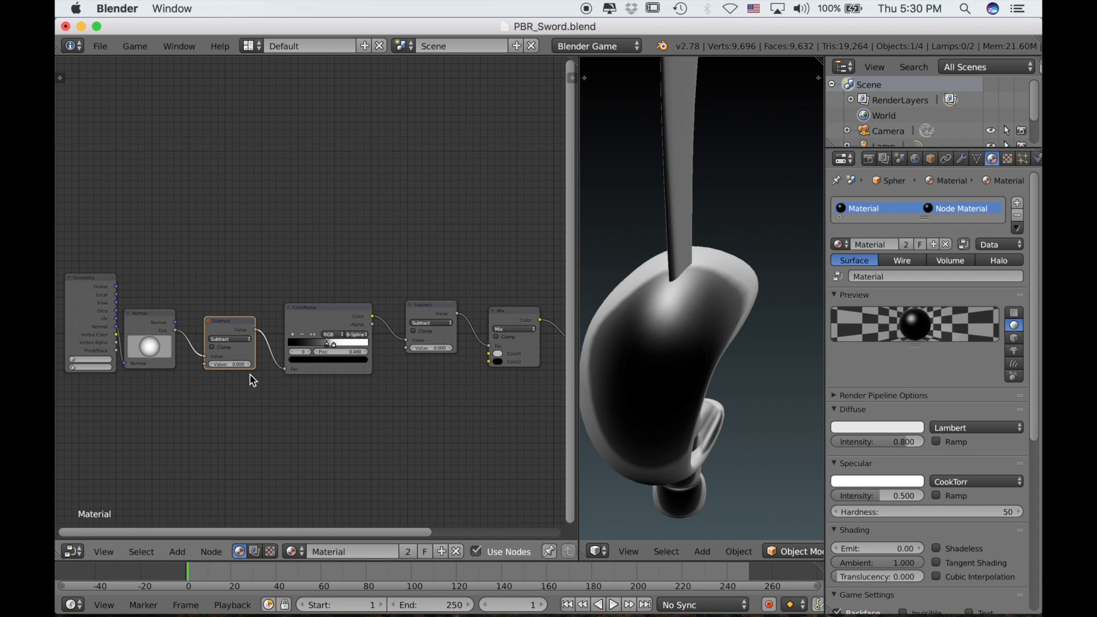
pyautogui.moveTo(306, 326); pyautogui.dragTo(319, 316)
pyautogui.moveTo(229, 326); pyautogui.dragTo(255, 314)
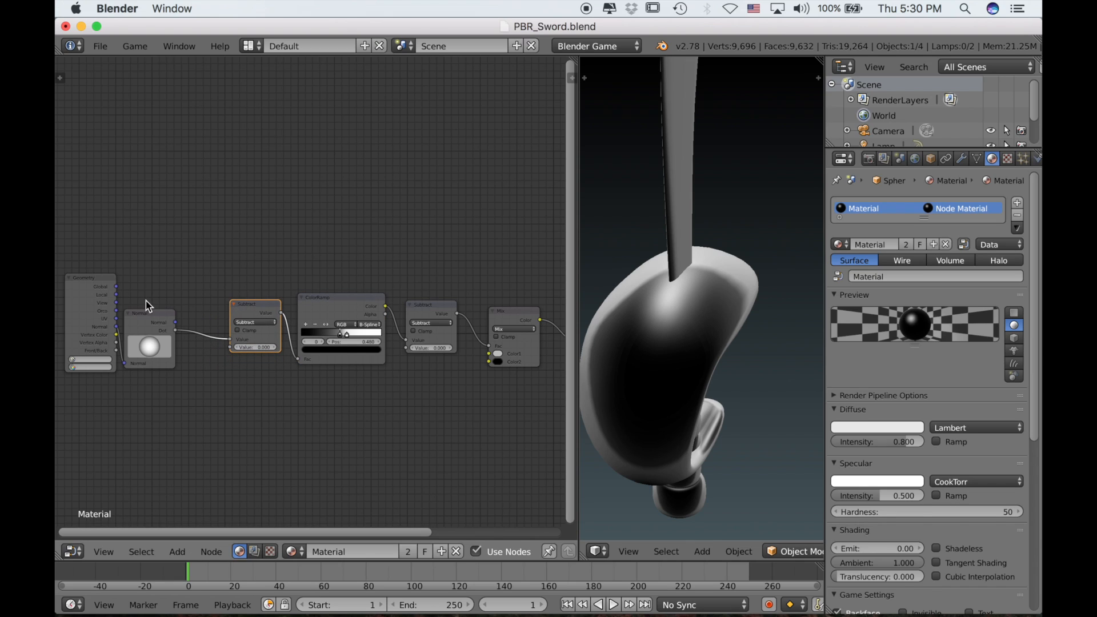
pyautogui.press('b')
pyautogui.moveTo(80, 291); pyautogui.dragTo(170, 342)
pyautogui.press('g')
pyautogui.click(204, 333)
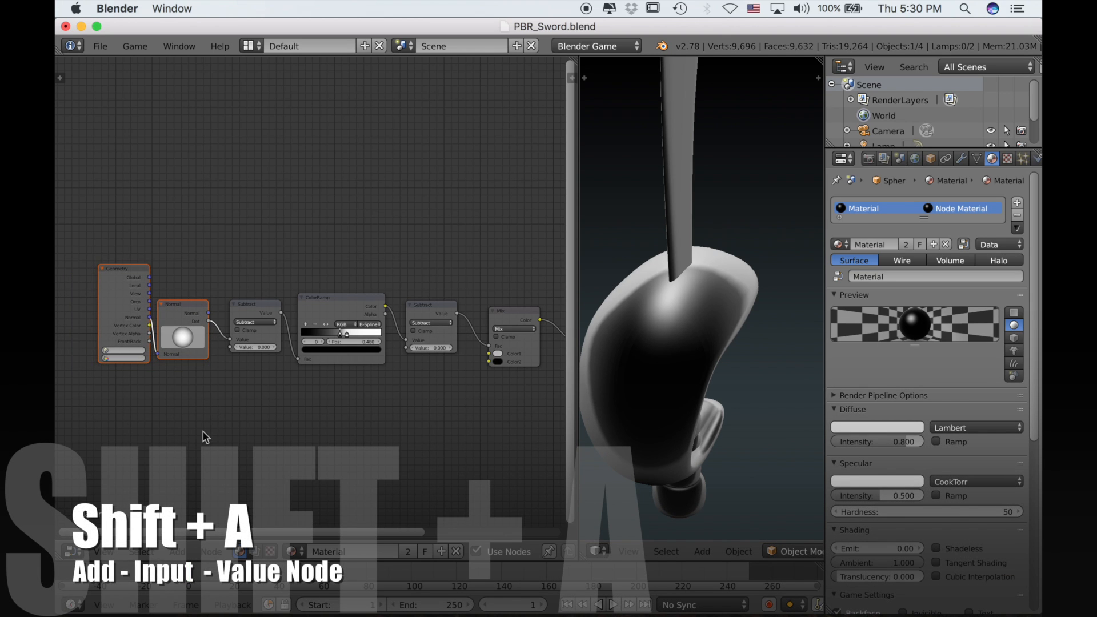
# - Add a Value node below the Normal node and link it to the second input of both Subtract nodes
pyautogui.hotkey('shift', 'a')
pyautogui.moveTo(169, 382)
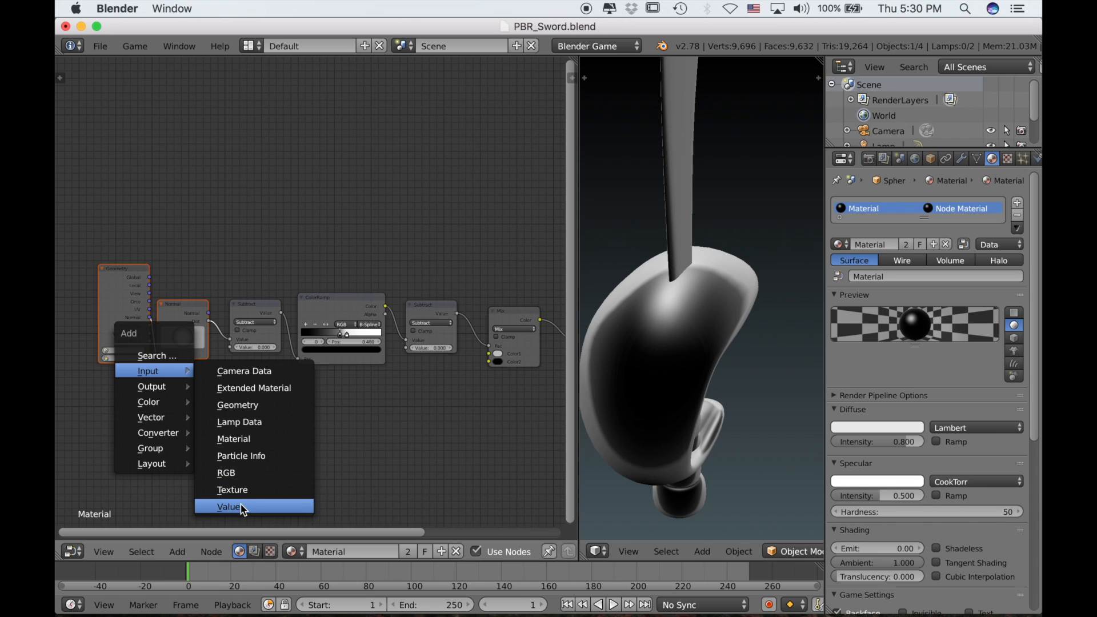
pyautogui.click(241, 508)
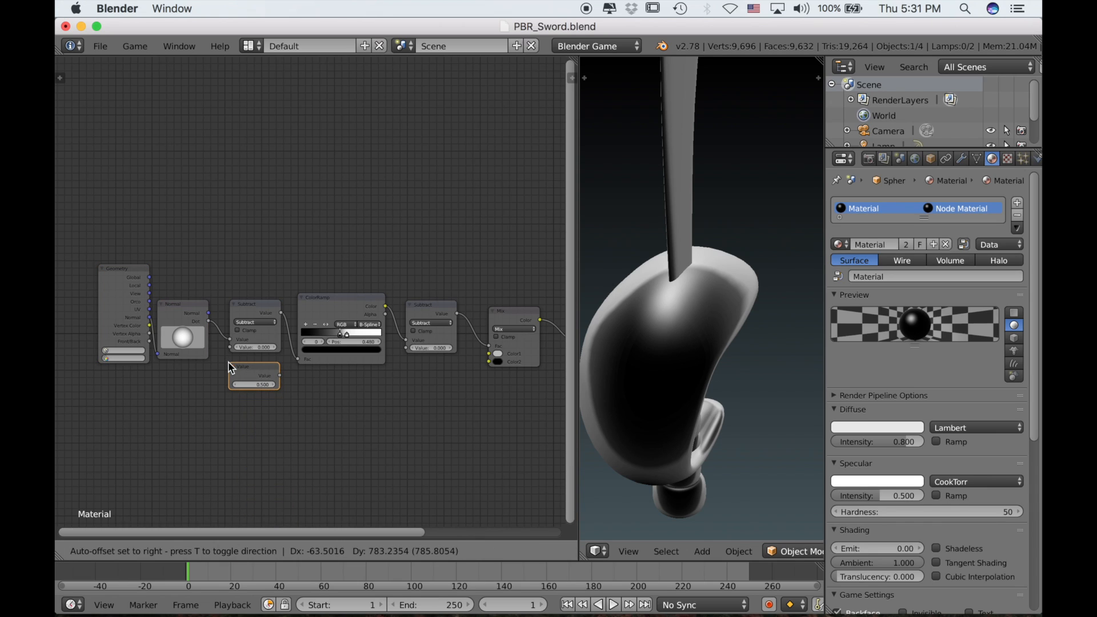
pyautogui.click(230, 368)
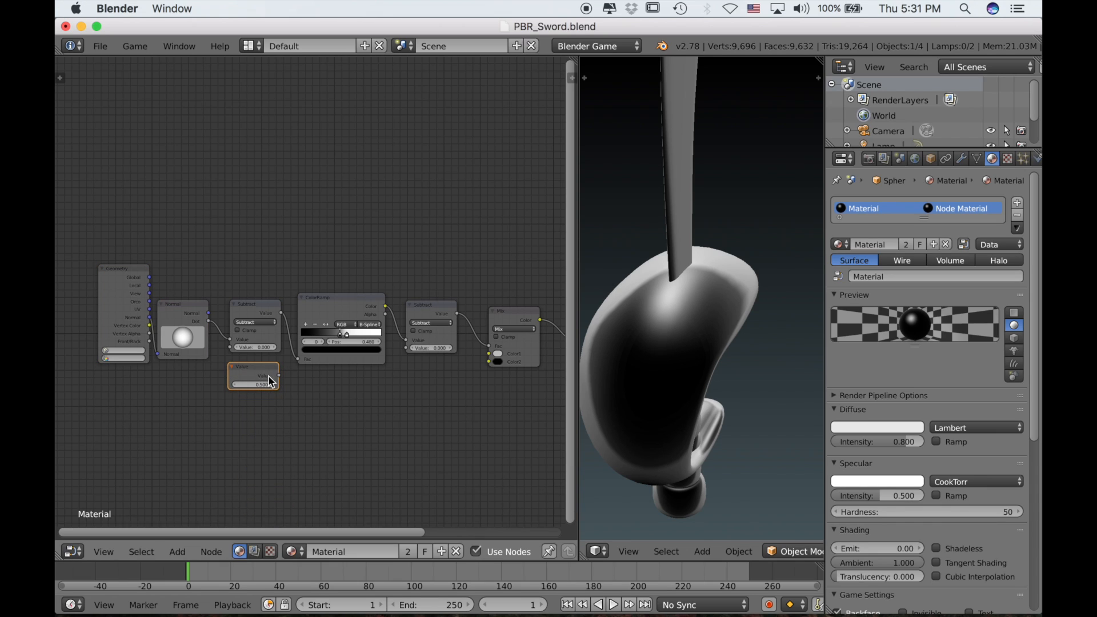
pyautogui.moveTo(252, 369); pyautogui.dragTo(231, 348)
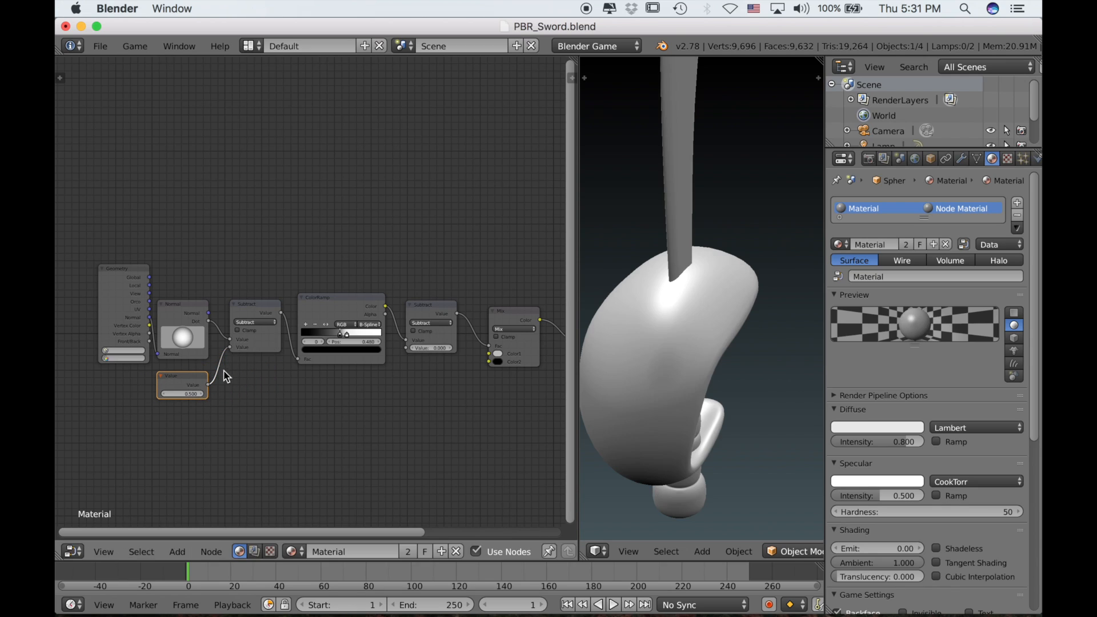
pyautogui.moveTo(209, 385); pyautogui.dragTo(409, 350)
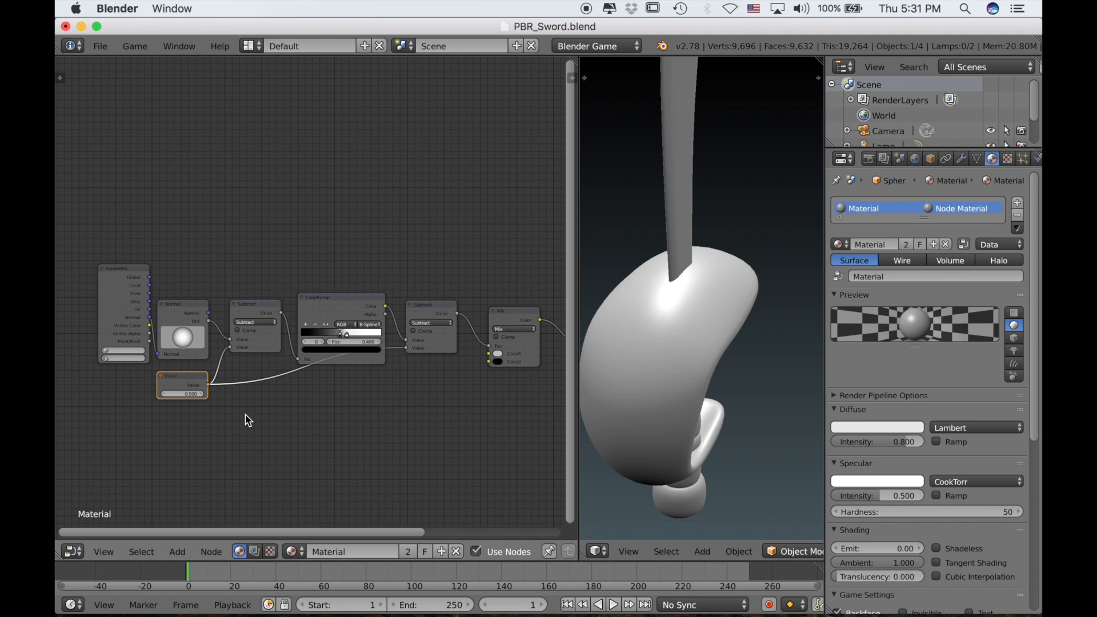
# - Lower the shared Value node to -0.500 to check its effect on the sword's shading
pyautogui.scroll(1, 249, 421)
pyautogui.click(134, 415)
pyautogui.click(133, 414)
pyautogui.click(134, 414)
pyautogui.click(134, 415)
pyautogui.click(134, 415)
pyautogui.click(134, 415)
pyautogui.click(134, 415)
pyautogui.click(134, 415)
pyautogui.click(134, 415)
pyautogui.click(134, 415)
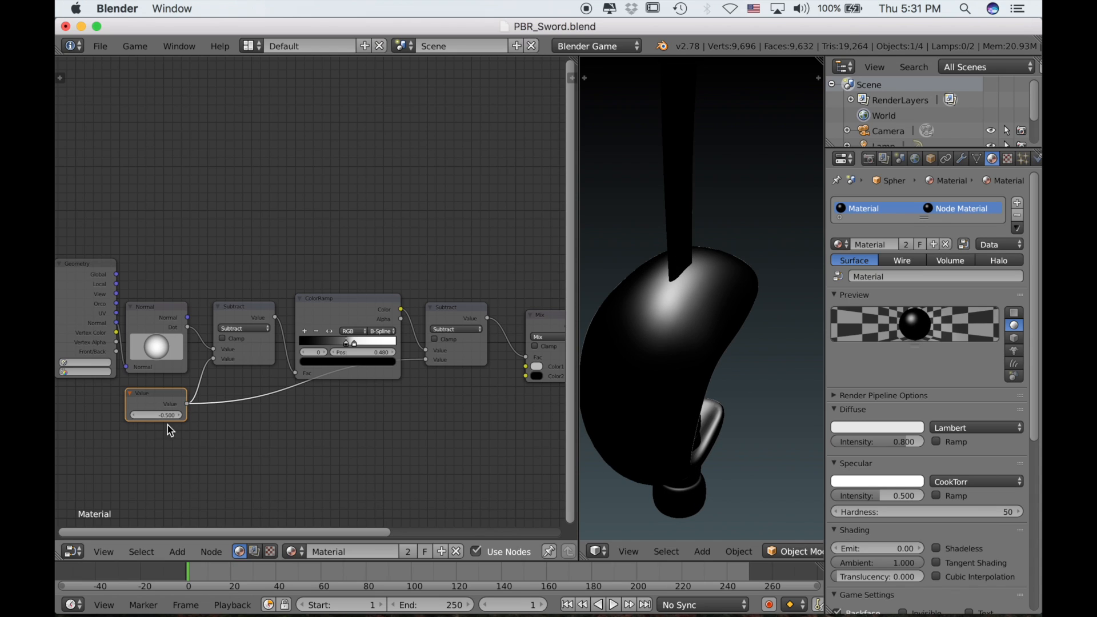
# - Raise the shared Value node to 0.500 to compare the sword's shading
pyautogui.click(180, 417)
pyautogui.click(180, 417)
pyautogui.click(181, 417)
pyautogui.click(181, 417)
pyautogui.click(181, 416)
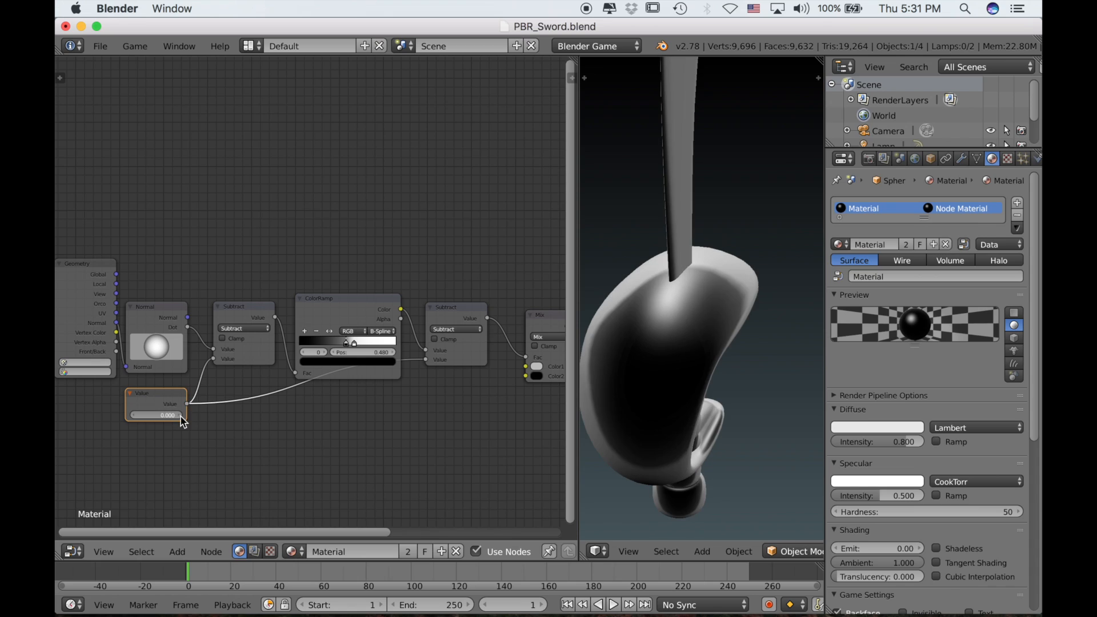
pyautogui.click(181, 417)
pyautogui.click(180, 416)
pyautogui.click(180, 416)
pyautogui.click(181, 417)
pyautogui.click(181, 417)
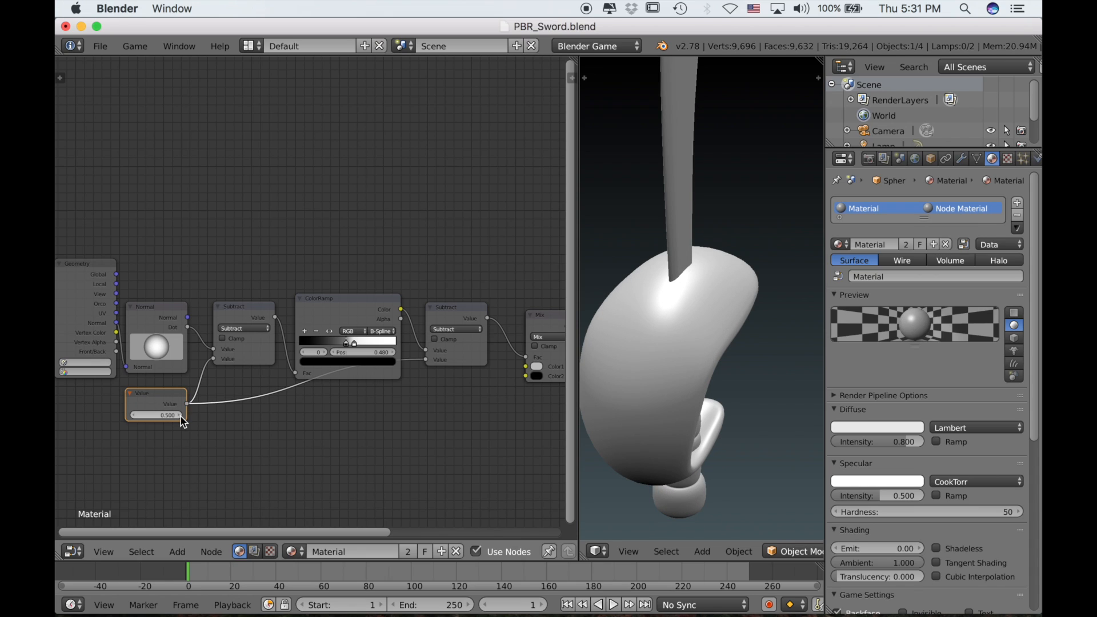
# - Set the Value node that drives both Subtract nodes to 0
pyautogui.click(131, 415)
pyautogui.click(131, 415)
pyautogui.click(132, 415)
pyautogui.click(131, 415)
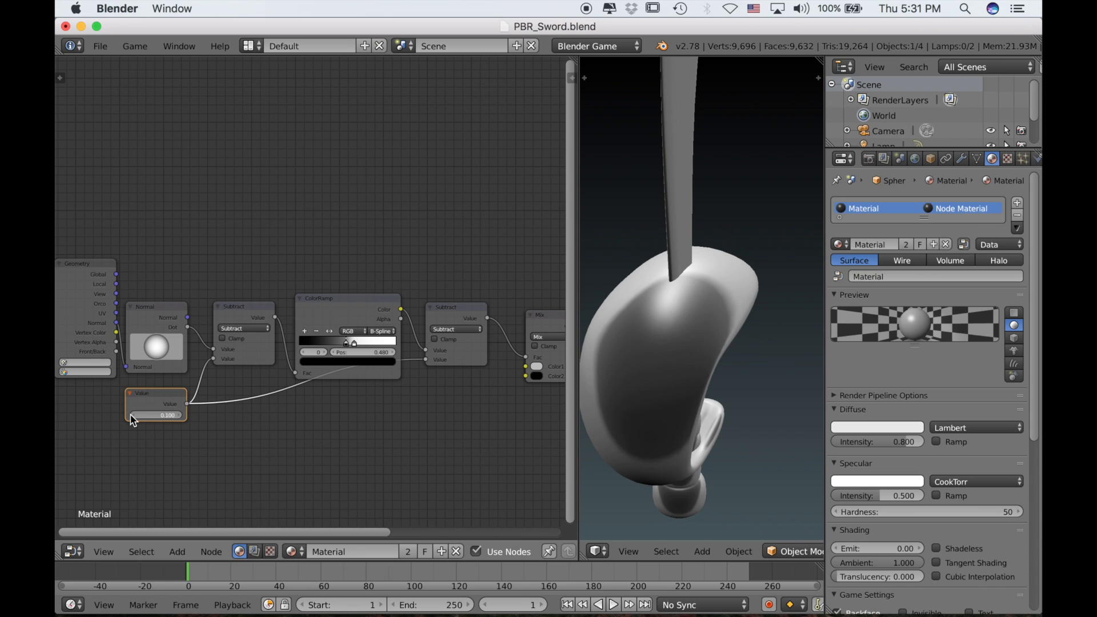
pyautogui.click(131, 414)
# - Delete the Mix node that sits between the second Subtract node and the Material node
pyautogui.scroll(-2, 337, 441)
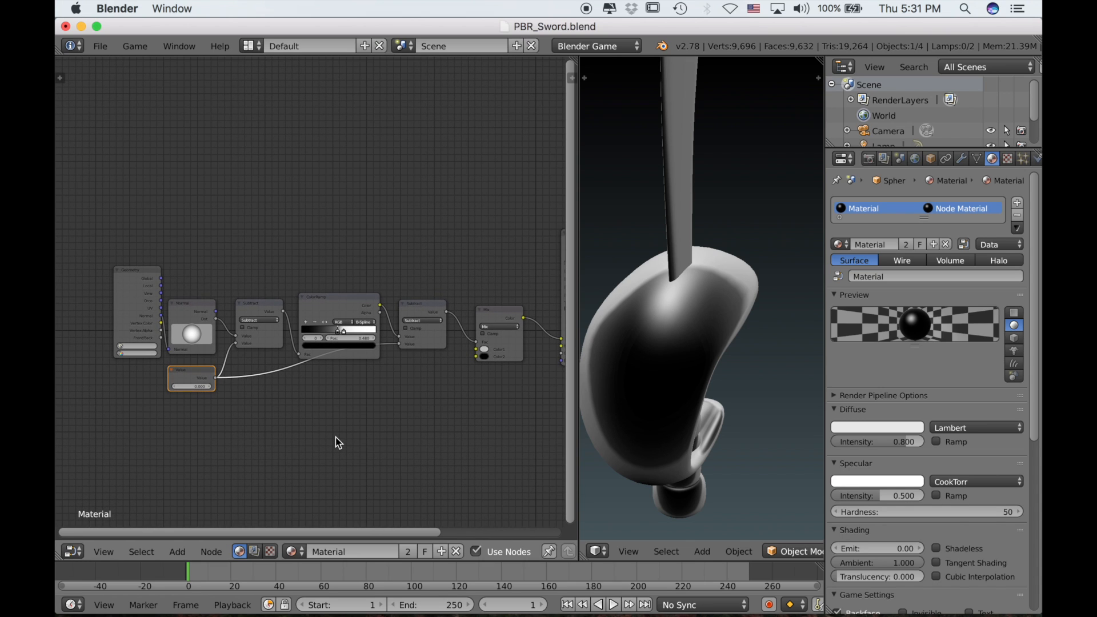
pyautogui.scroll(-3, 337, 442)
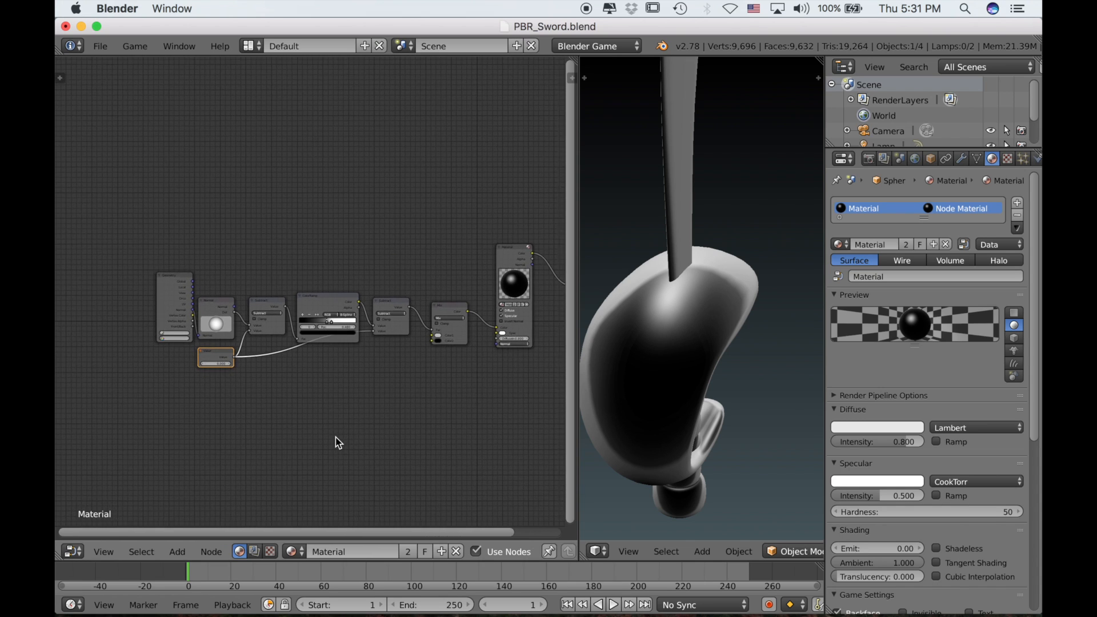
pyautogui.hscroll(5, 383, 432)
pyautogui.rightClick(366, 314)
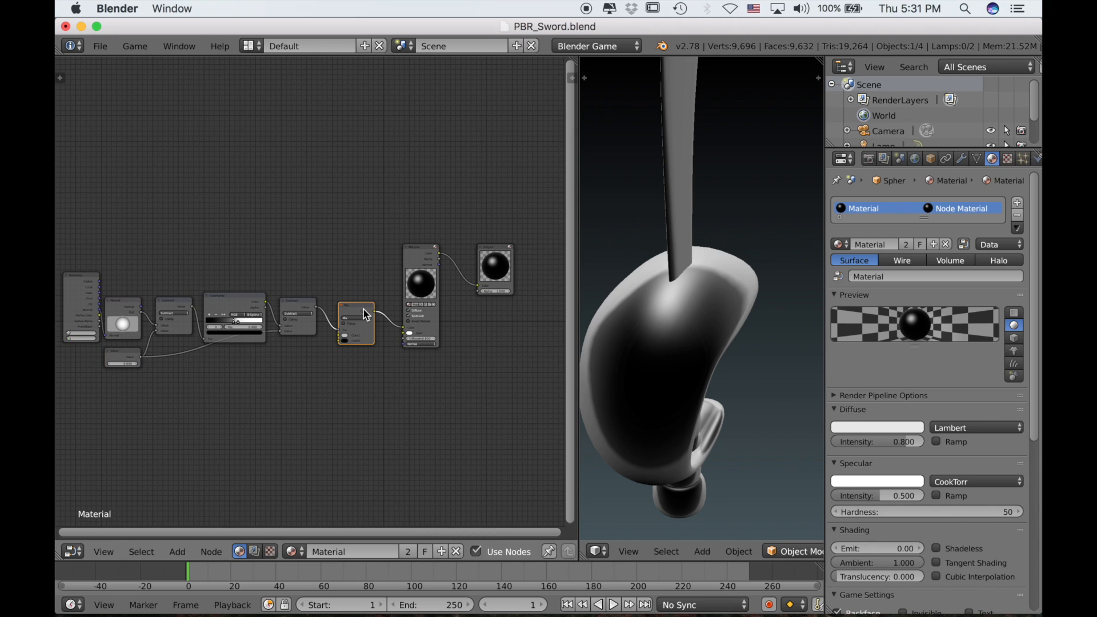
pyautogui.press('x')
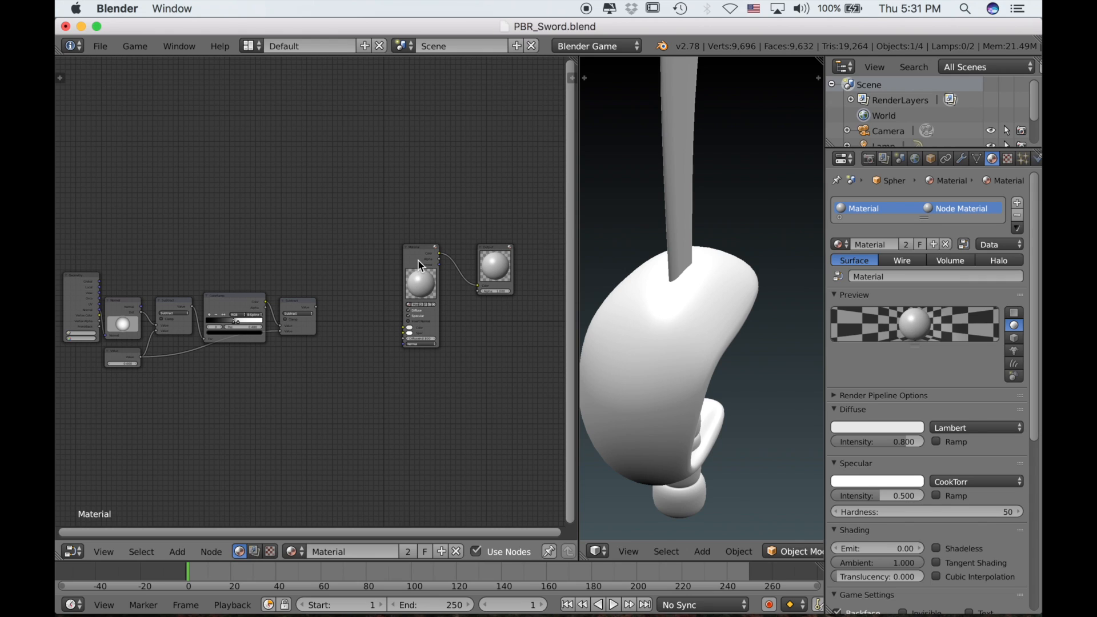
# - Add a second material slot to the sword with a new material named Reflection Sharp
pyautogui.click(1019, 204)
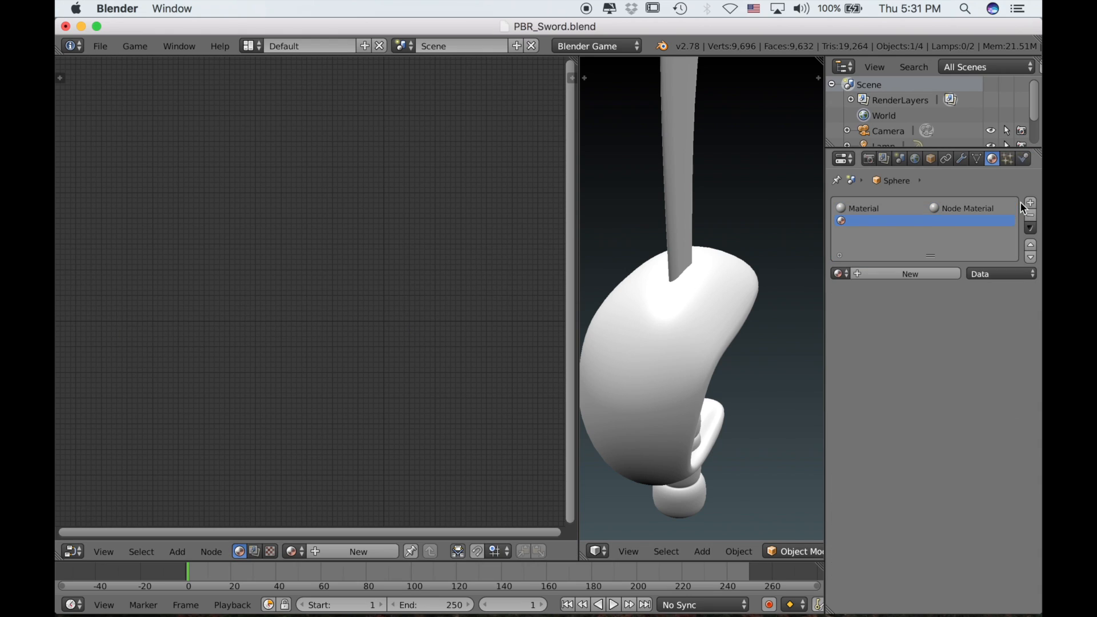
pyautogui.click(893, 273)
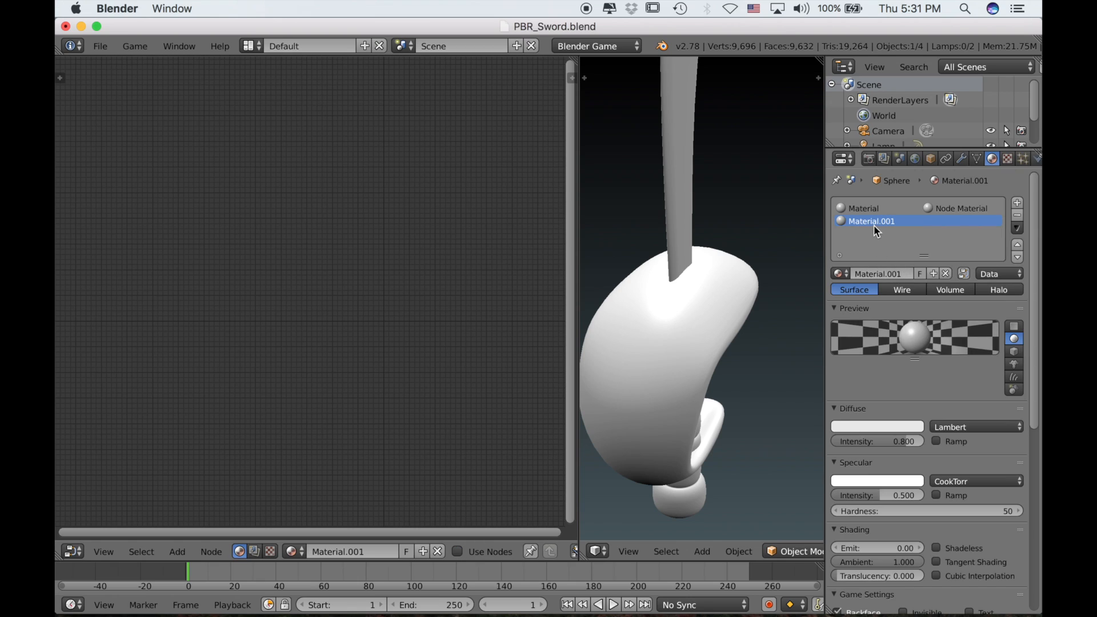
pyautogui.doubleClick(874, 222)
pyautogui.write('Reflection Sharp')
pyautogui.press('Return')
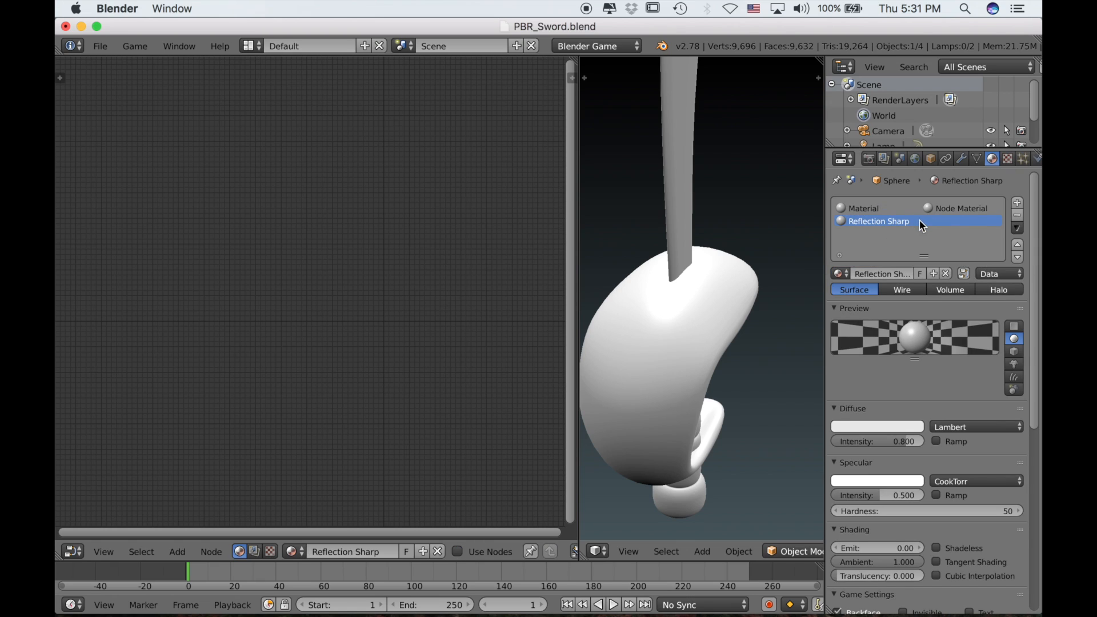
# - Assign the Reflection Sharp material to all of the sword's faces in Edit Mode and return to Object Mode
pyautogui.press('Tab')
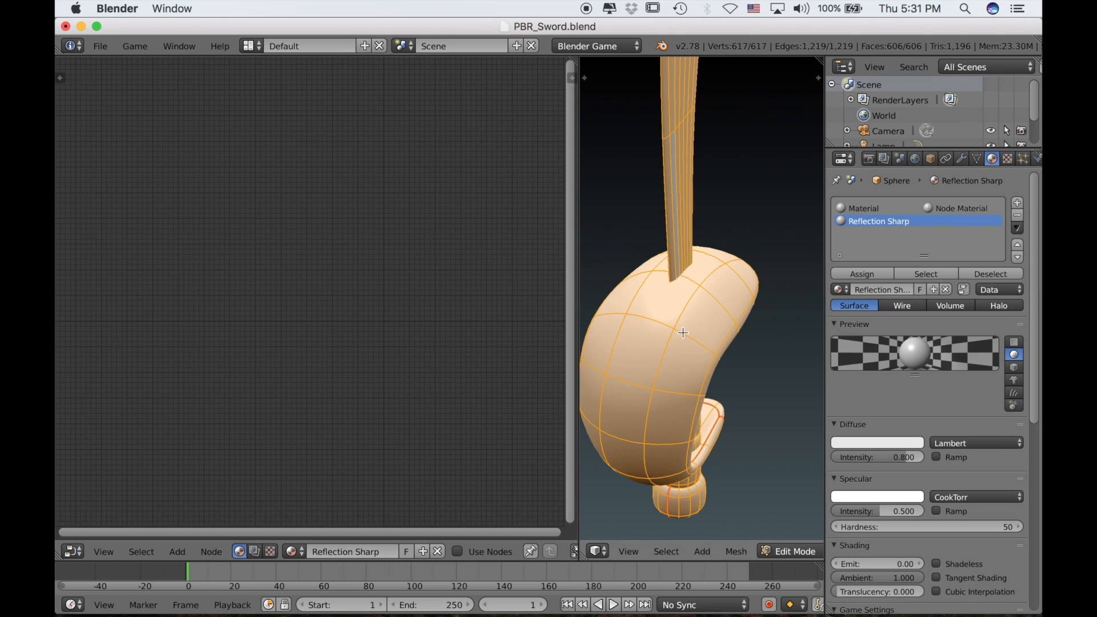
pyautogui.click(873, 272)
pyautogui.press('Tab')
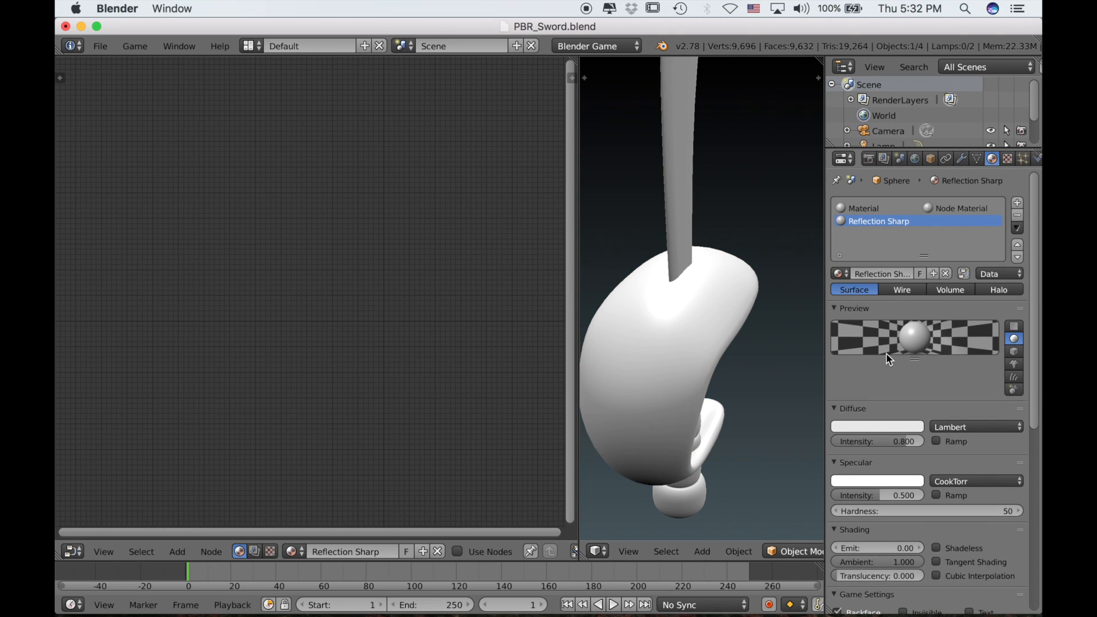
# - Add a new image texture to Reflection Sharp and load IMG_0741 Panorama_sphere.jpg from the Desktop folder
pyautogui.click(1008, 159)
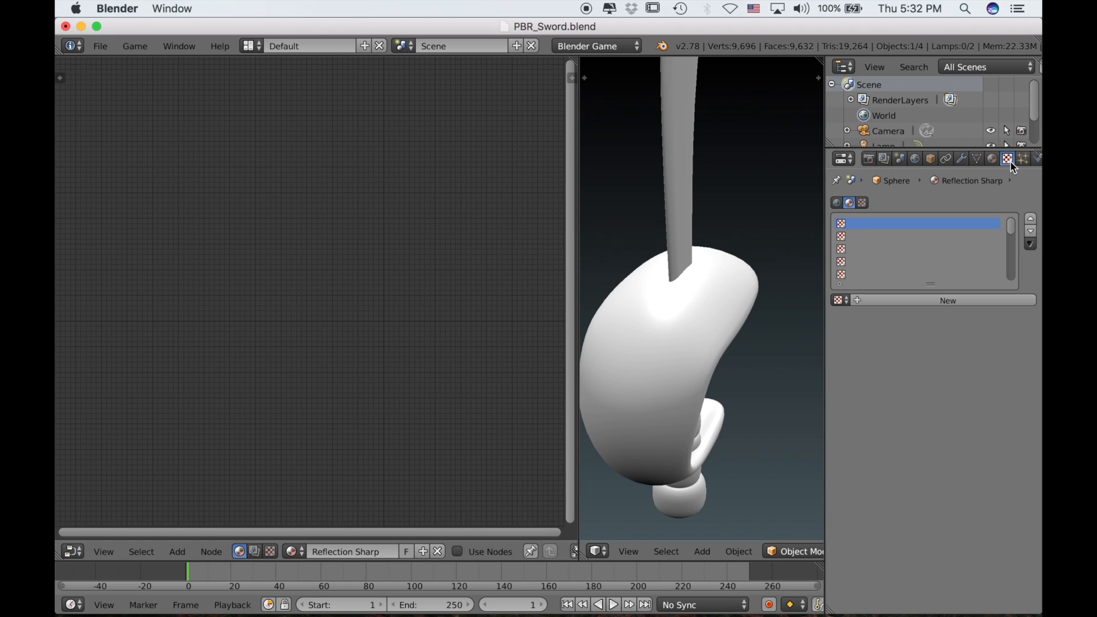
pyautogui.click(922, 297)
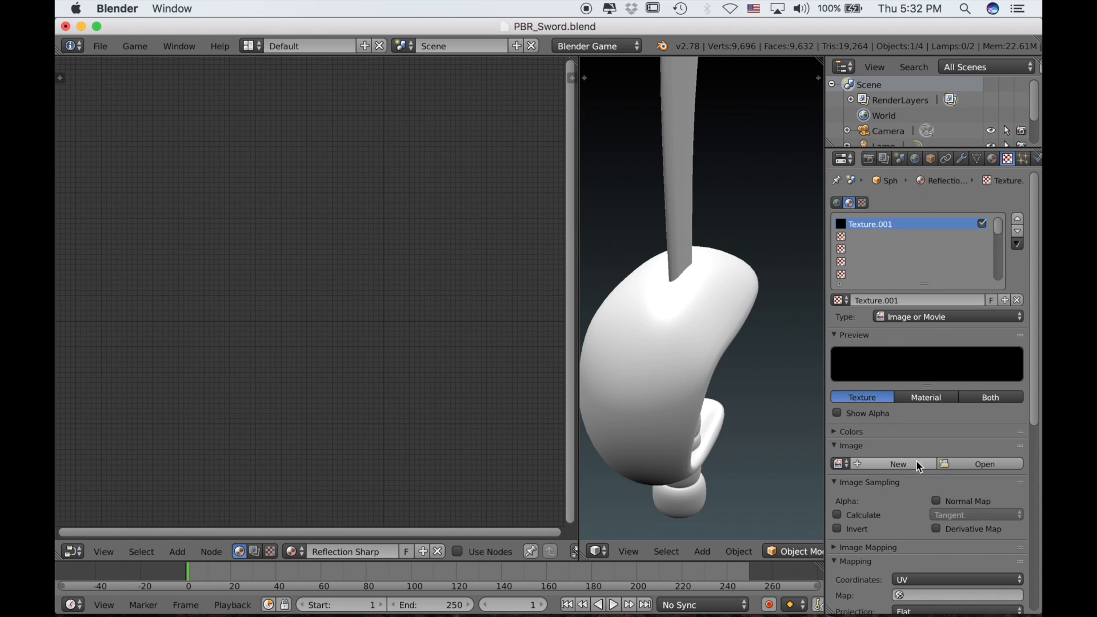
pyautogui.click(970, 465)
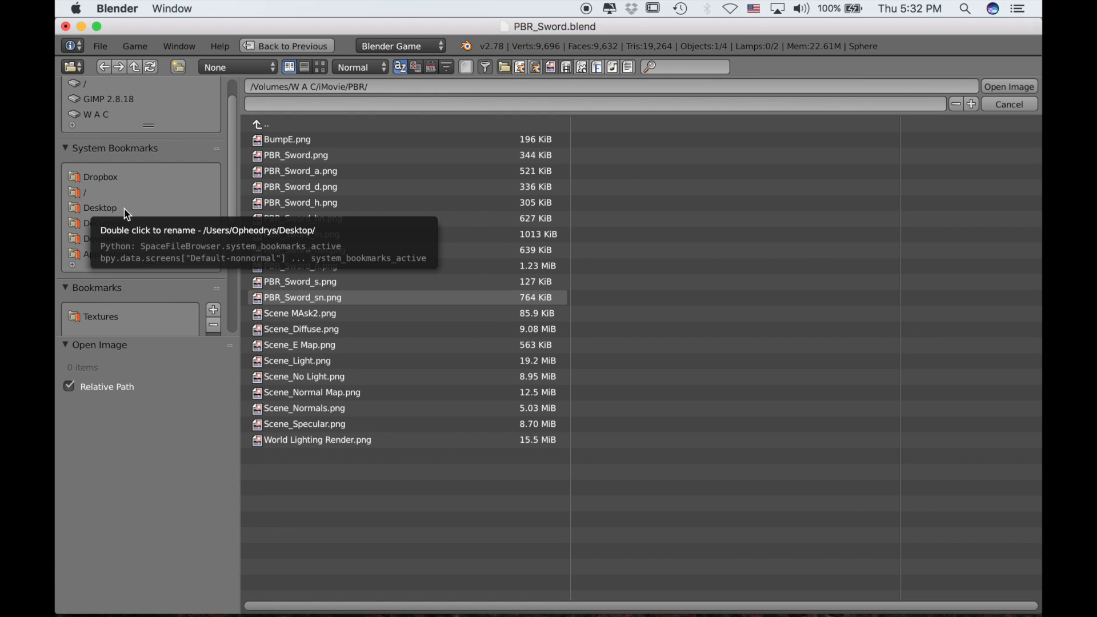
pyautogui.click(113, 210)
pyautogui.click(312, 169)
pyautogui.click(986, 86)
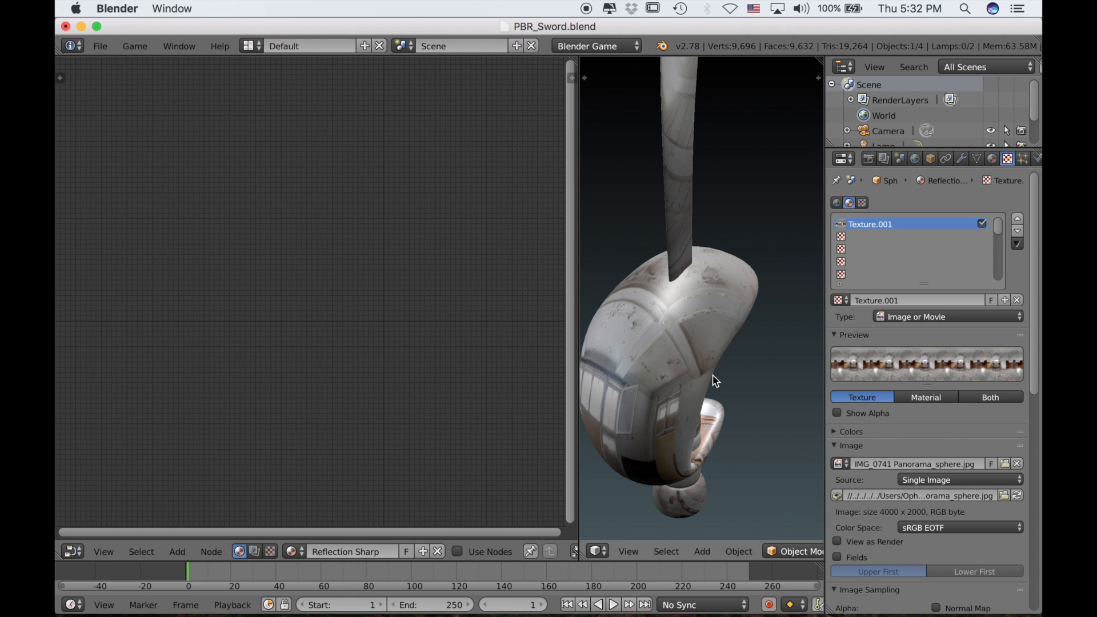
# - Set the panorama texture's mapping coordinates to Reflection
pyautogui.hscroll(-5, 716, 381)
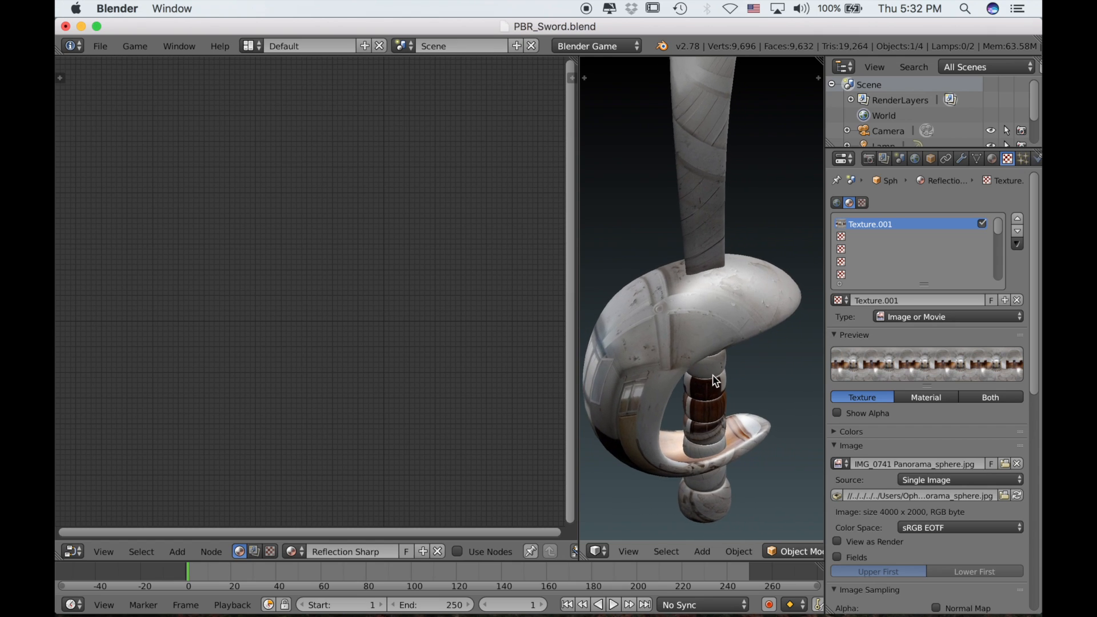
pyautogui.scroll(-6, 928, 498)
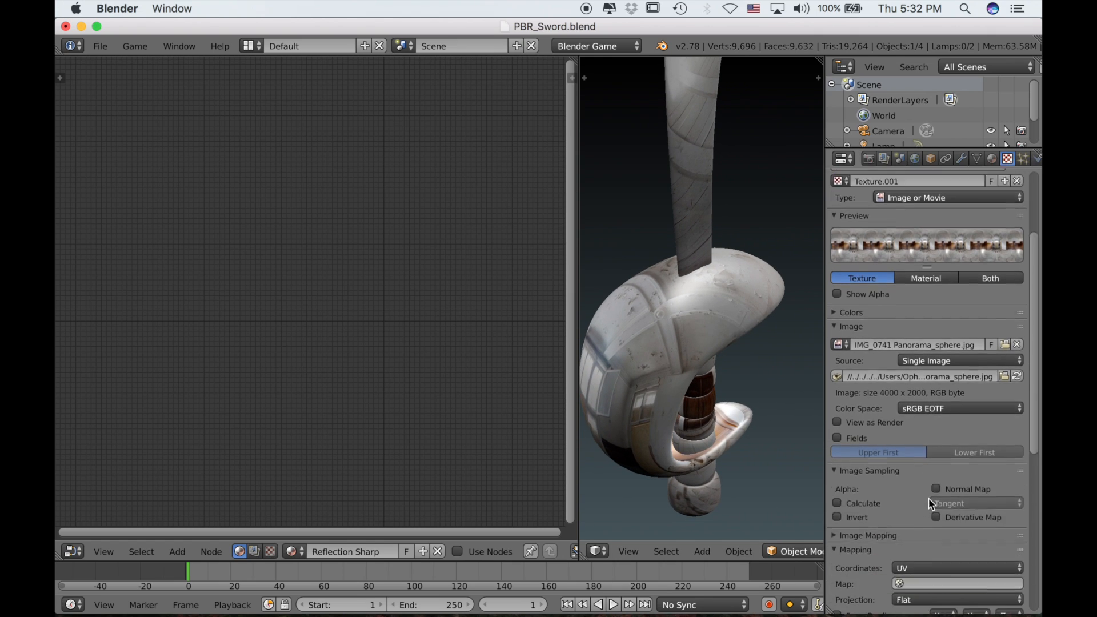
pyautogui.click(929, 514)
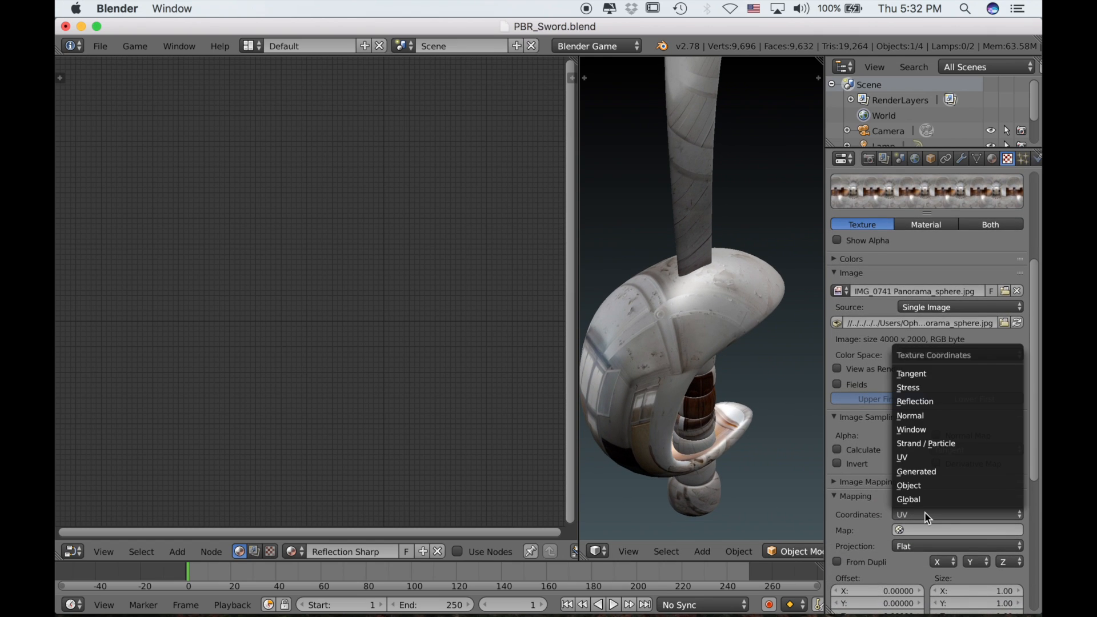
pyautogui.click(945, 399)
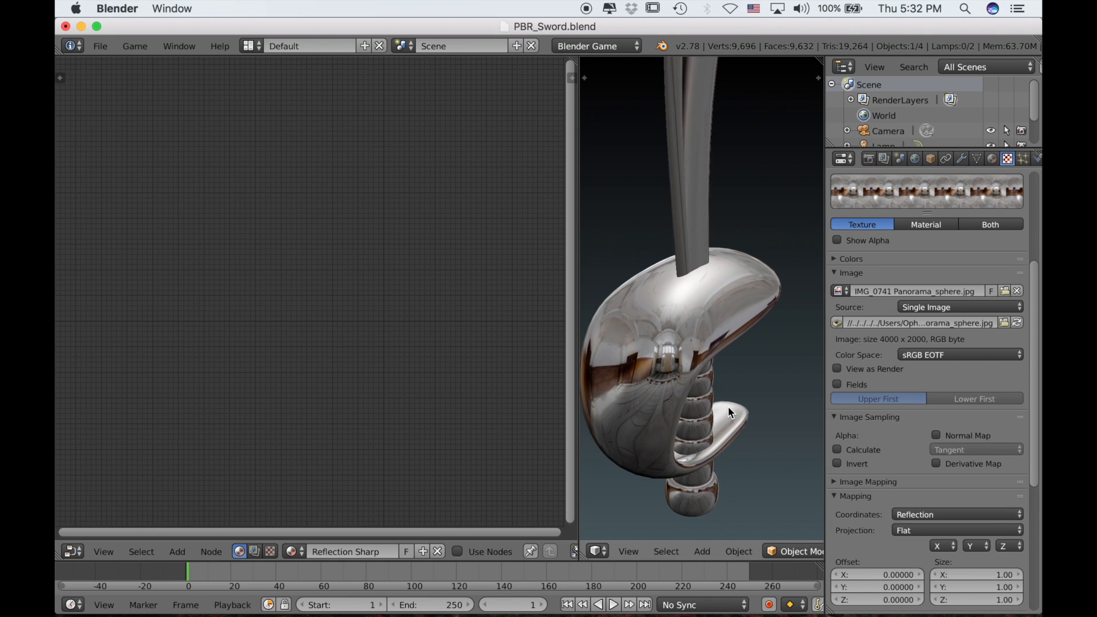
# - Examine the panorama reflections on the sword's guard, grip and blade from several angles and distances
pyautogui.hscroll(-3, 728, 407)
pyautogui.hscroll(-10, 730, 412)
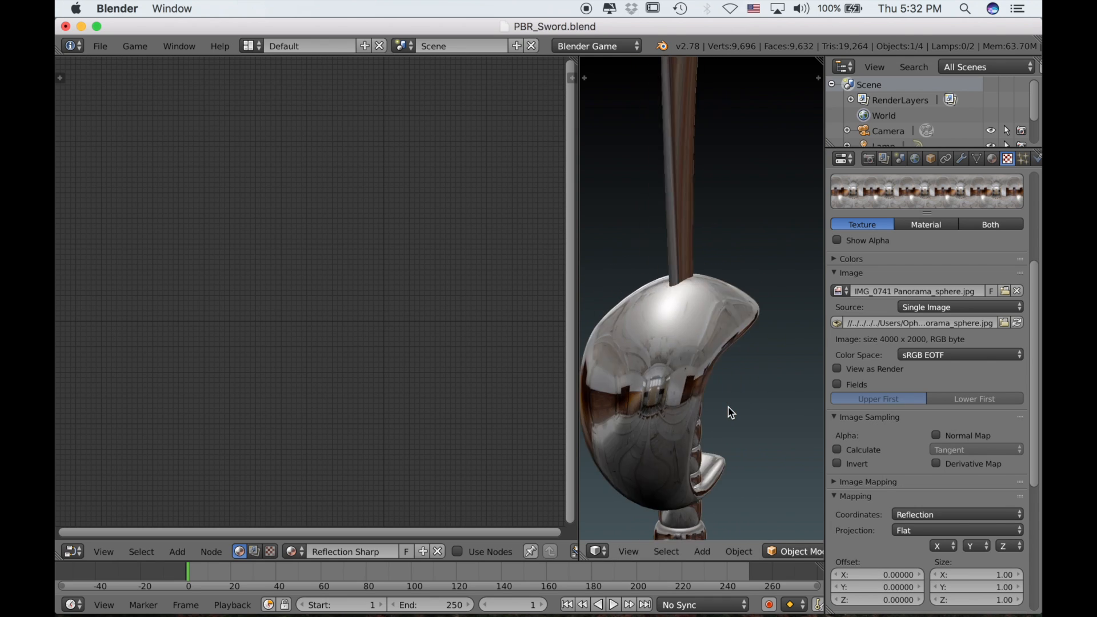
pyautogui.scroll(-6, 731, 412)
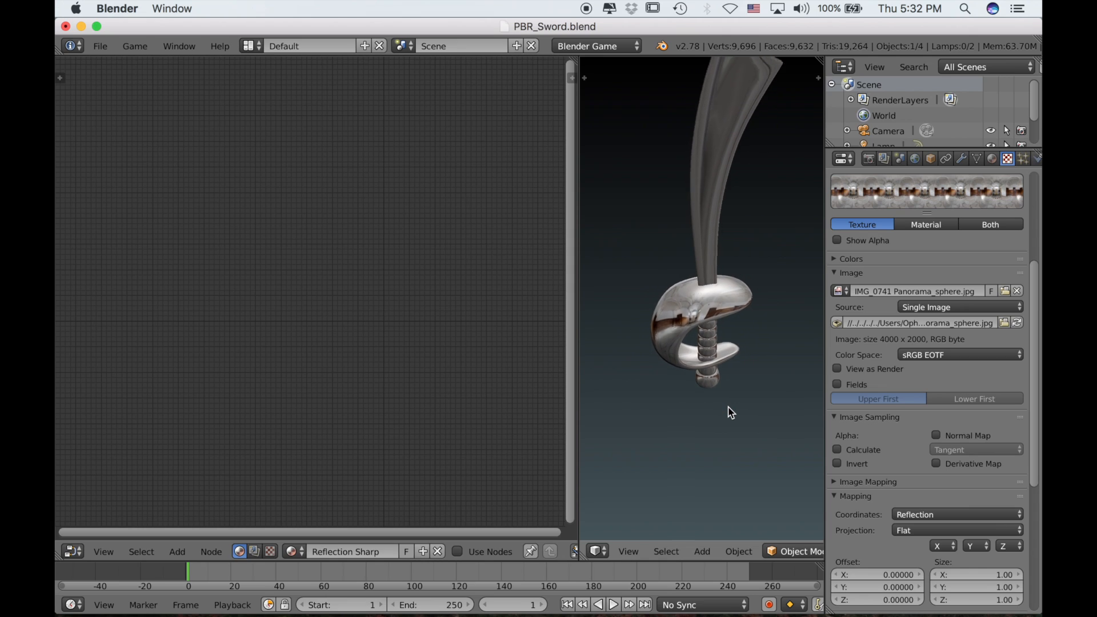
pyautogui.hscroll(-8, 730, 412)
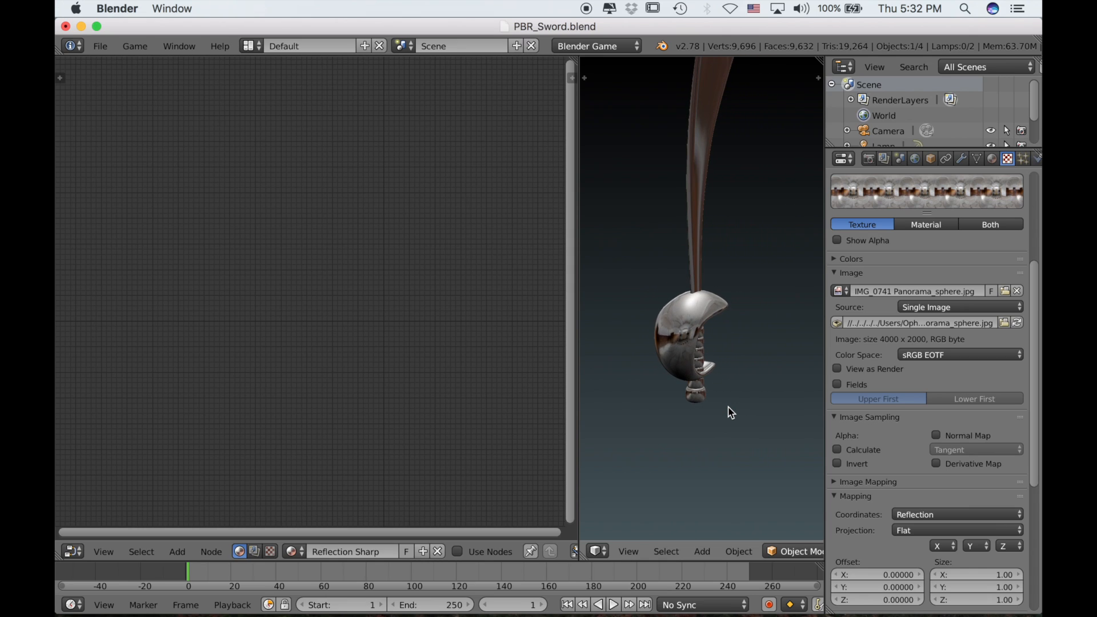
pyautogui.scroll(8, 731, 412)
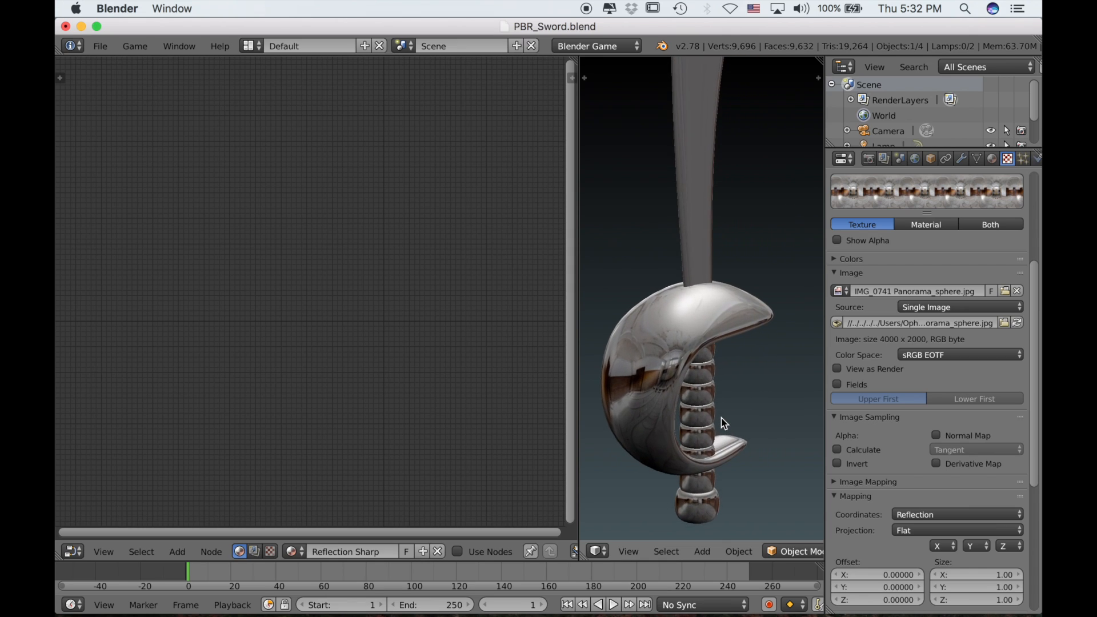
pyautogui.hscroll(-6, 724, 424)
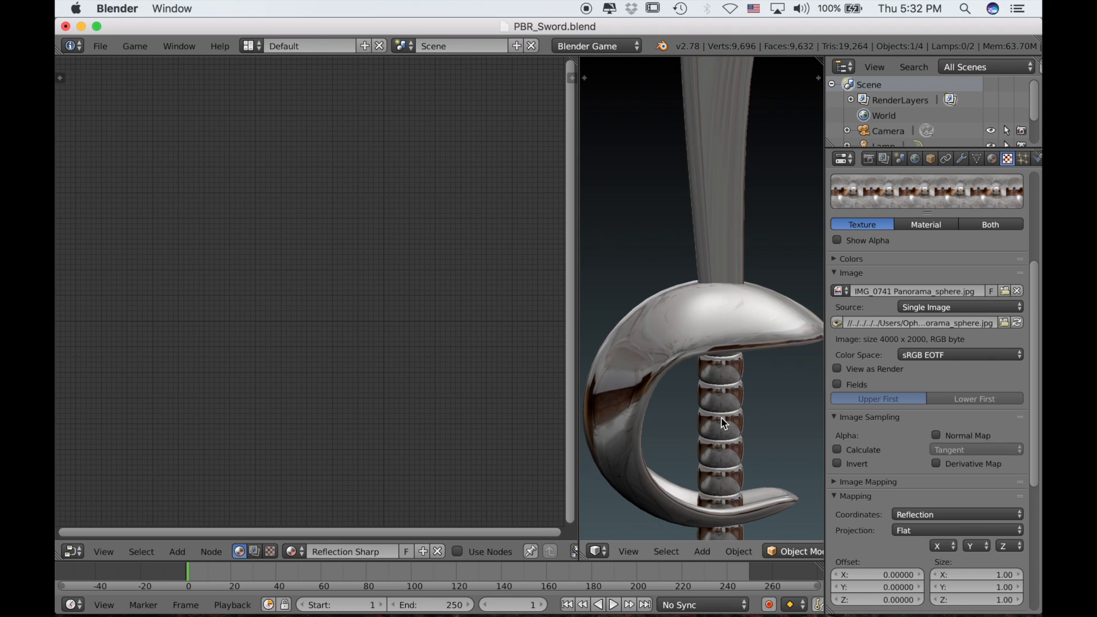
pyautogui.hscroll(-8, 725, 424)
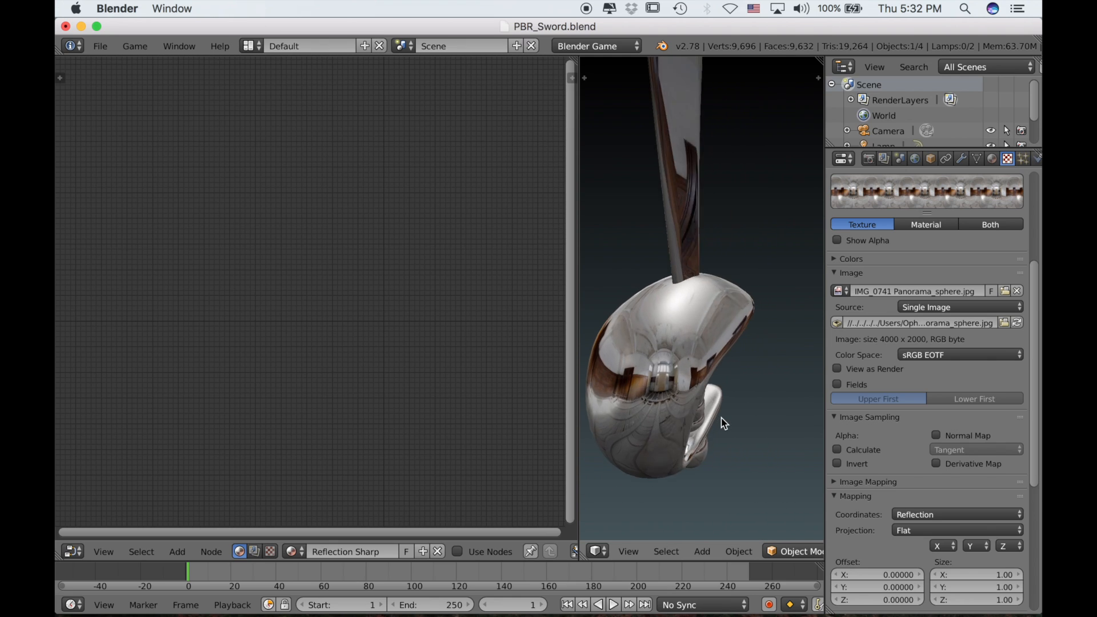
pyautogui.scroll(-6, 725, 424)
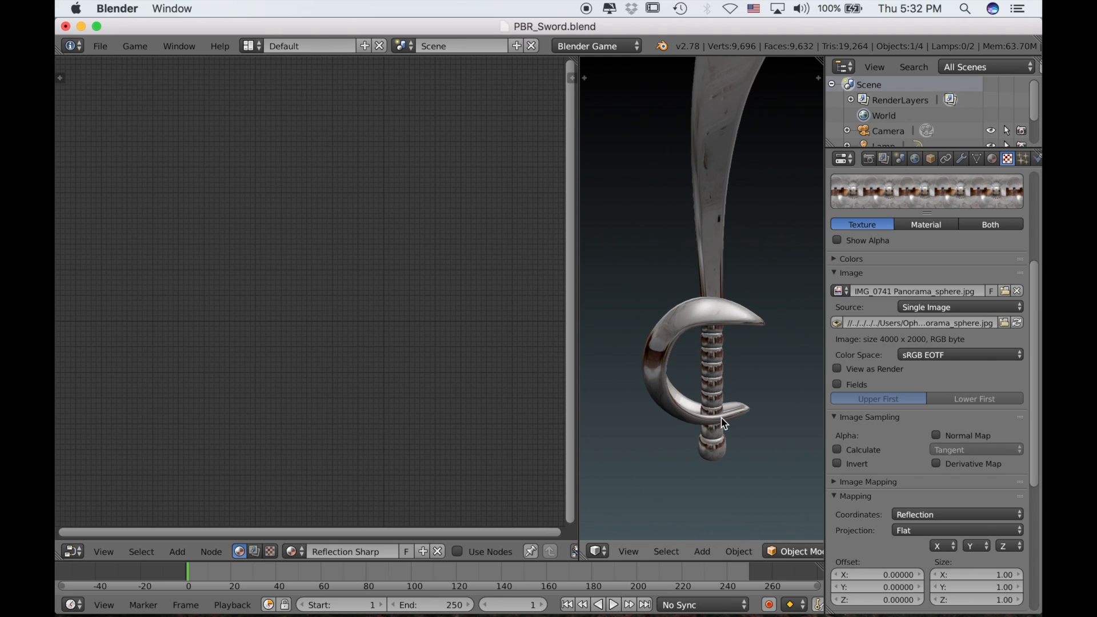
pyautogui.hscroll(-8, 725, 424)
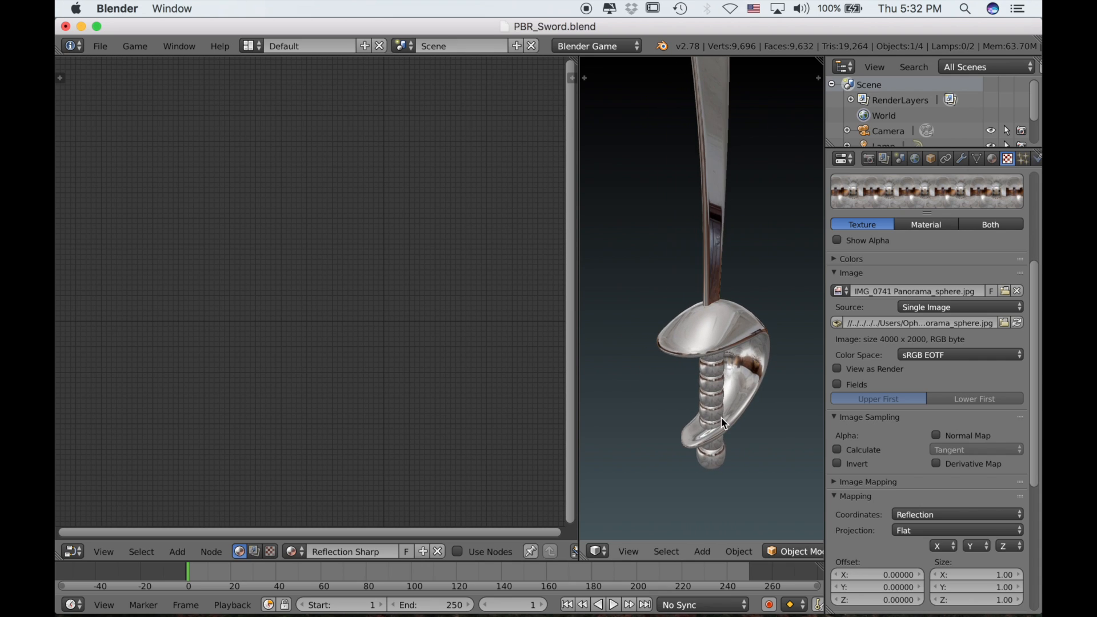
pyautogui.scroll(10, 724, 424)
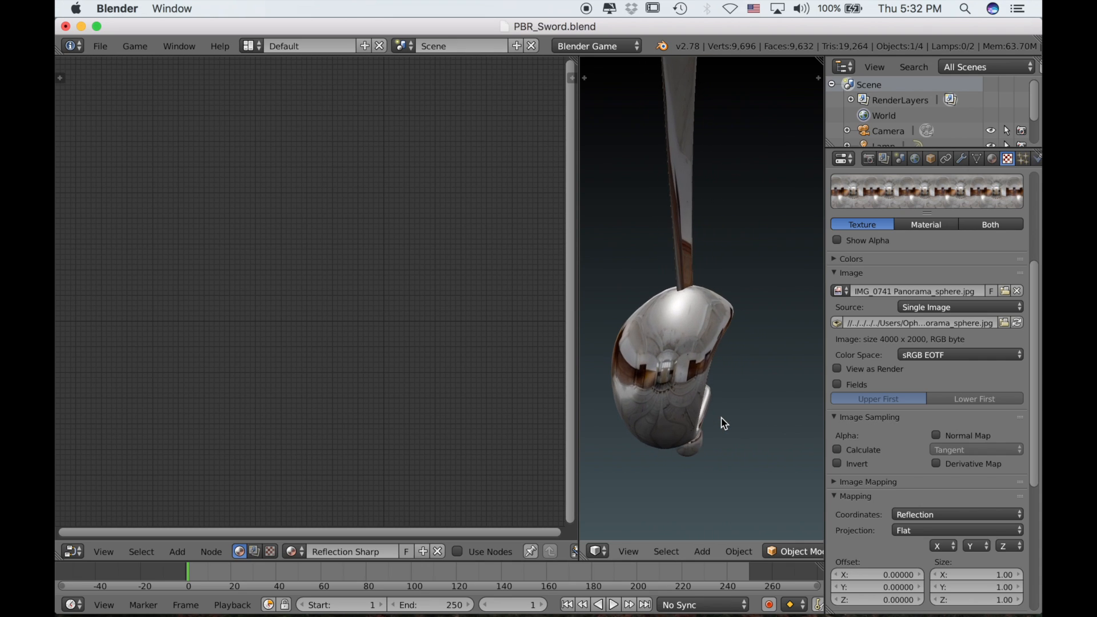
pyautogui.scroll(-8, 724, 424)
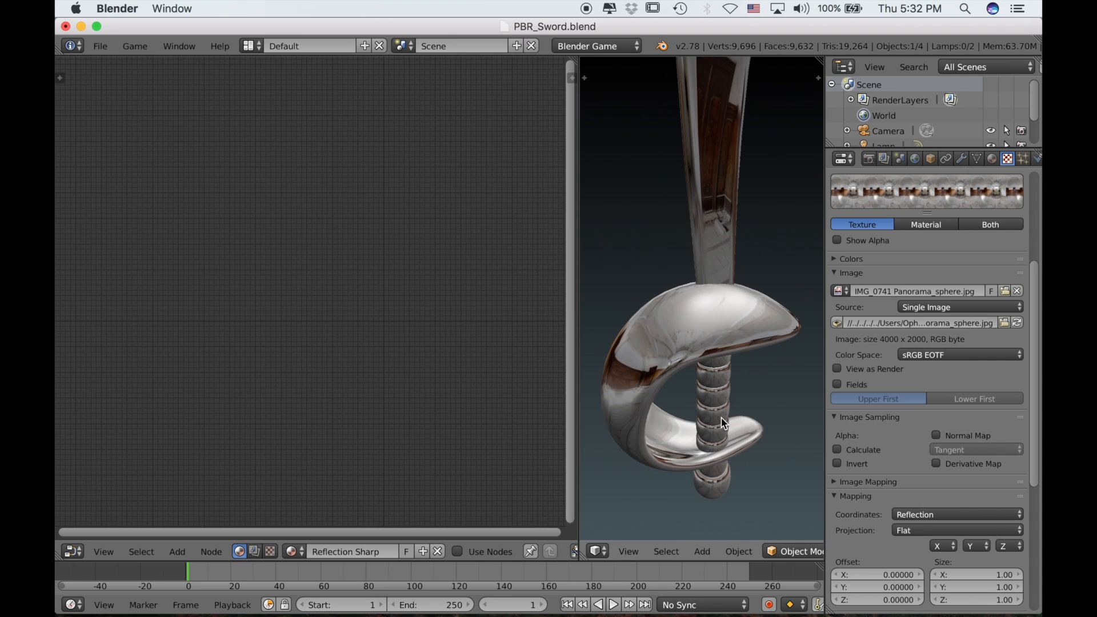
pyautogui.scroll(10, 700, 370)
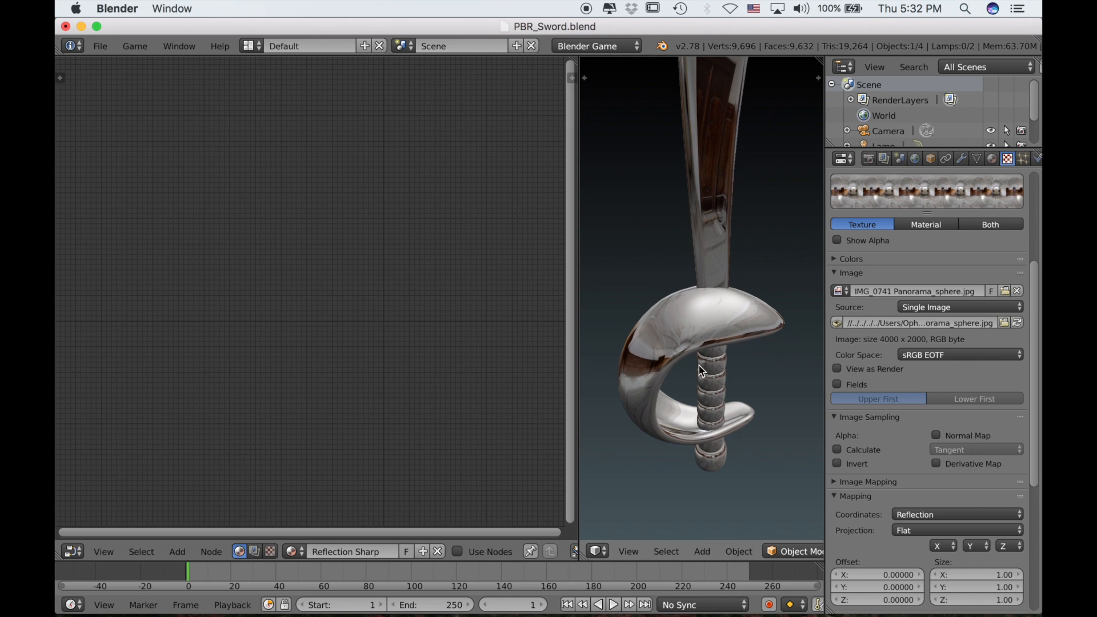
pyautogui.scroll(5, 696, 343)
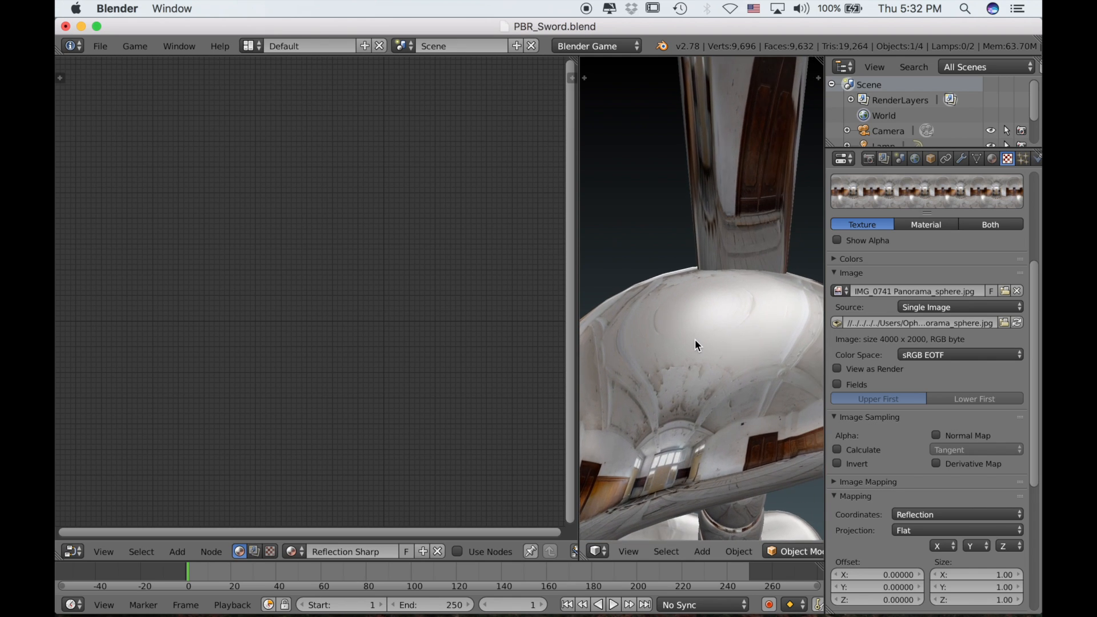
# - Switch Reflection Sharp's specular shader to Blinn, with a hardness of 138 and an IOR of 10
pyautogui.click(992, 159)
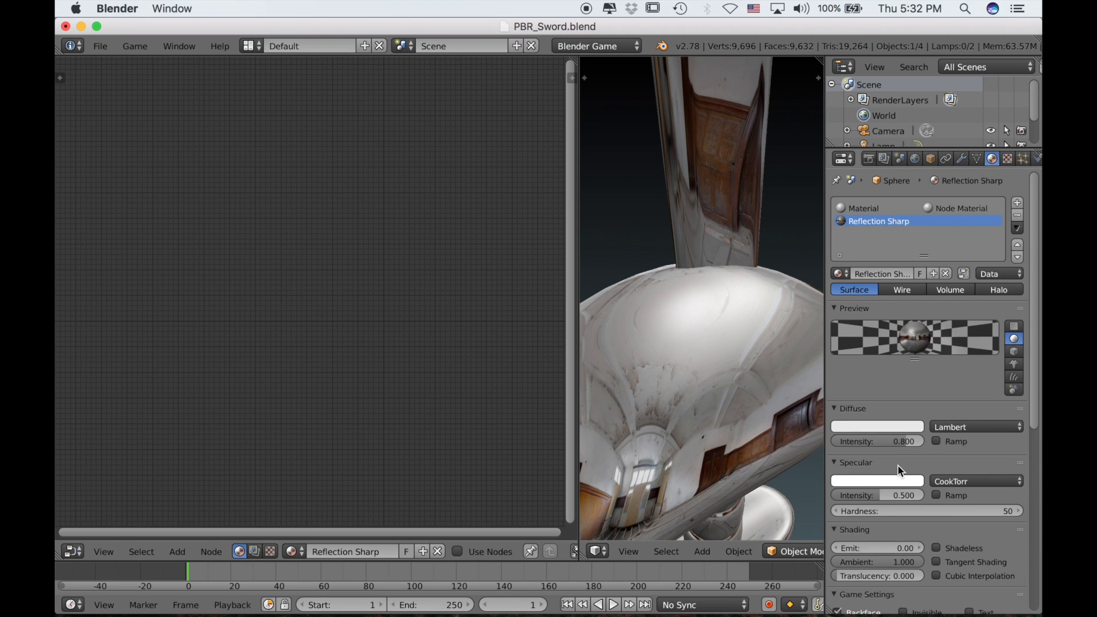
pyautogui.scroll(-2, 879, 511)
pyautogui.click(977, 465)
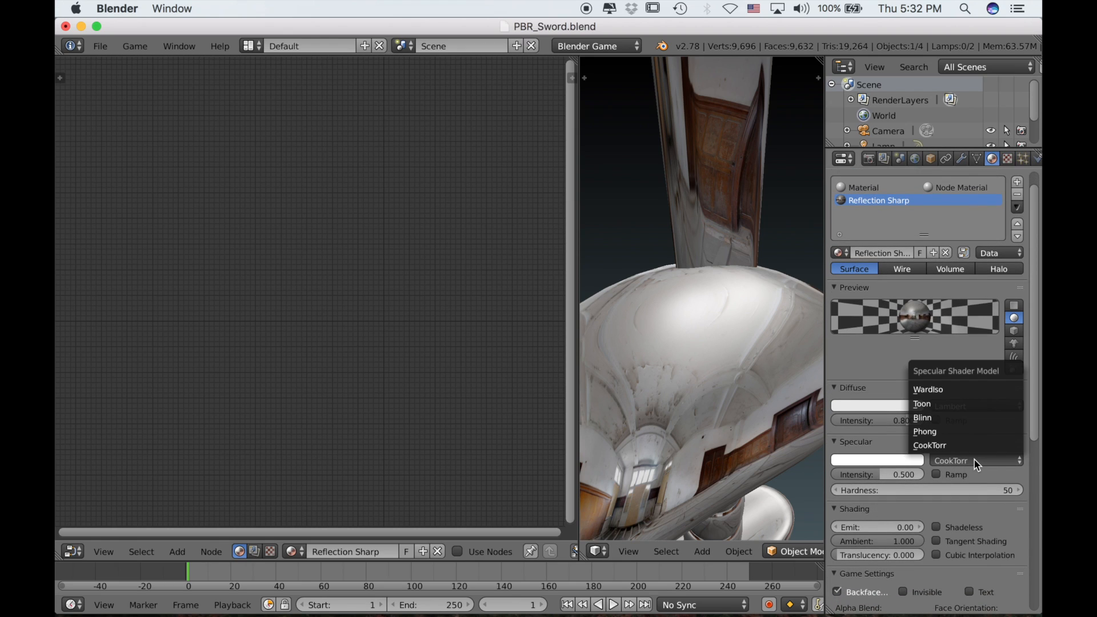
pyautogui.click(927, 419)
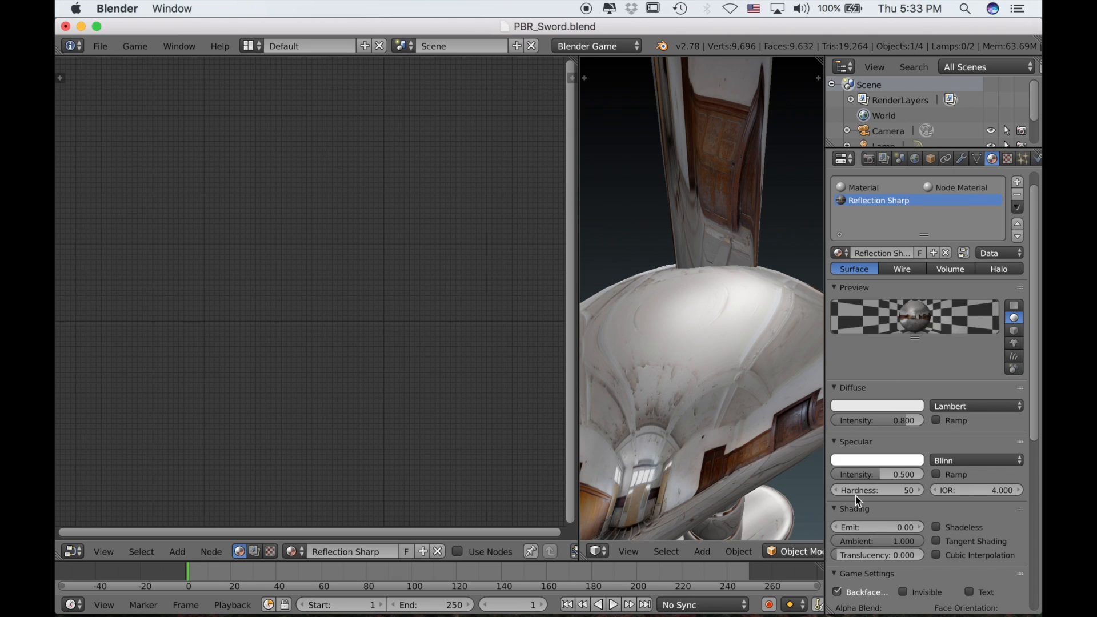
pyautogui.moveTo(855, 496); pyautogui.dragTo(914, 497)
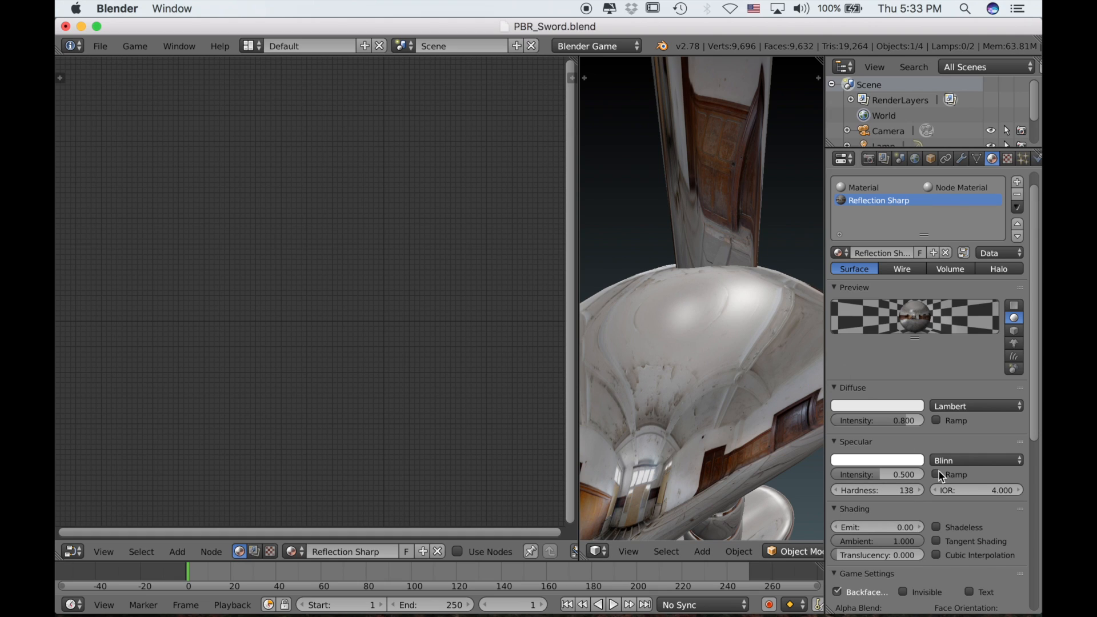
pyautogui.moveTo(951, 490); pyautogui.dragTo(950, 486)
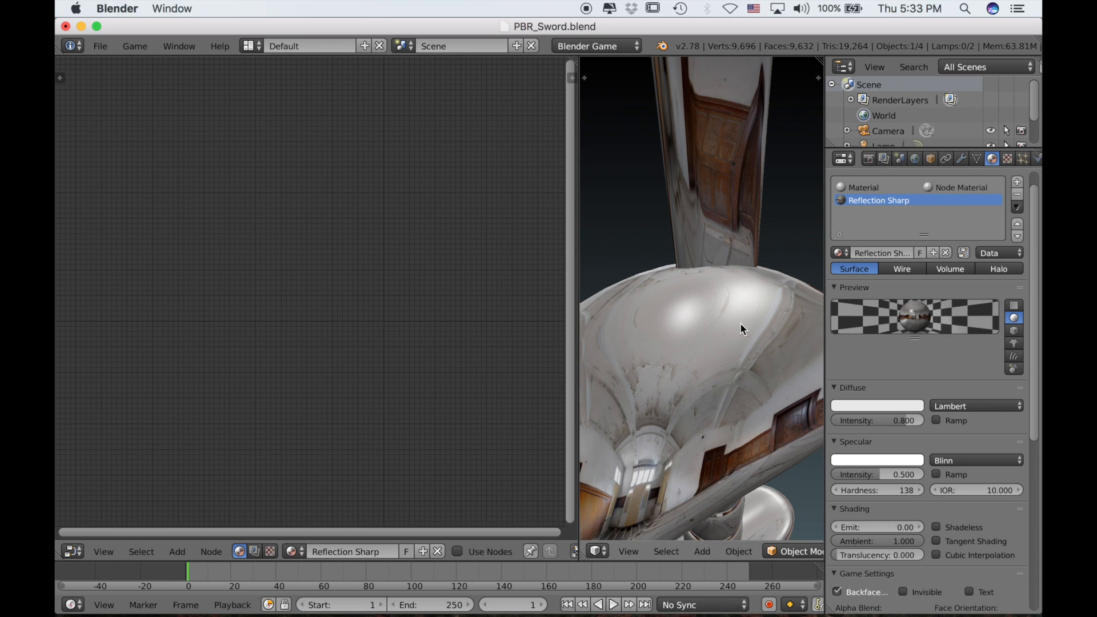
# - Set the Blinn specular hardness of Reflection Sharp to 150
pyautogui.click(916, 489)
pyautogui.click(899, 490)
pyautogui.write('150')
pyautogui.press('Return')
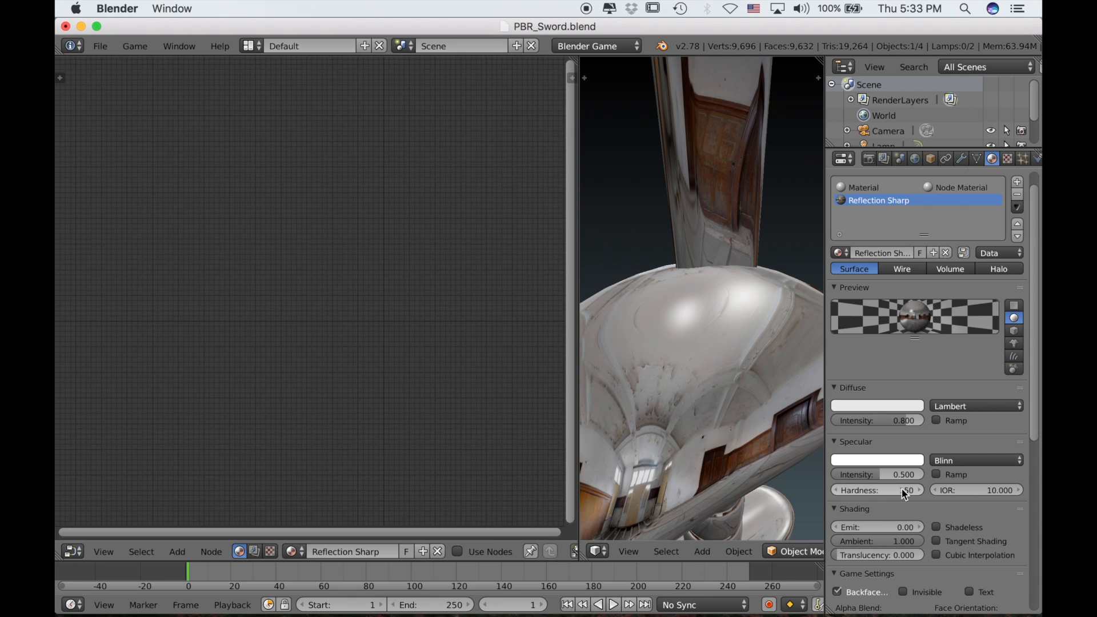
# - Raise Reflection Sharp's specular intensity to 1 and set its specular hardness to 200
pyautogui.hscroll(-5, 700, 413)
pyautogui.hscroll(5, 701, 413)
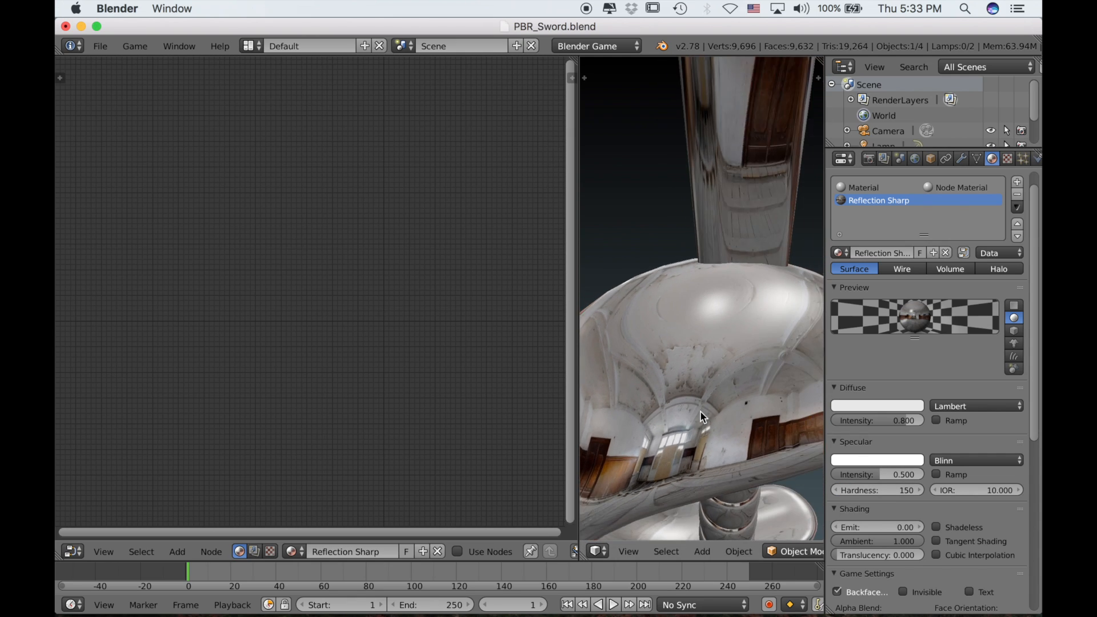
pyautogui.scroll(3, 700, 413)
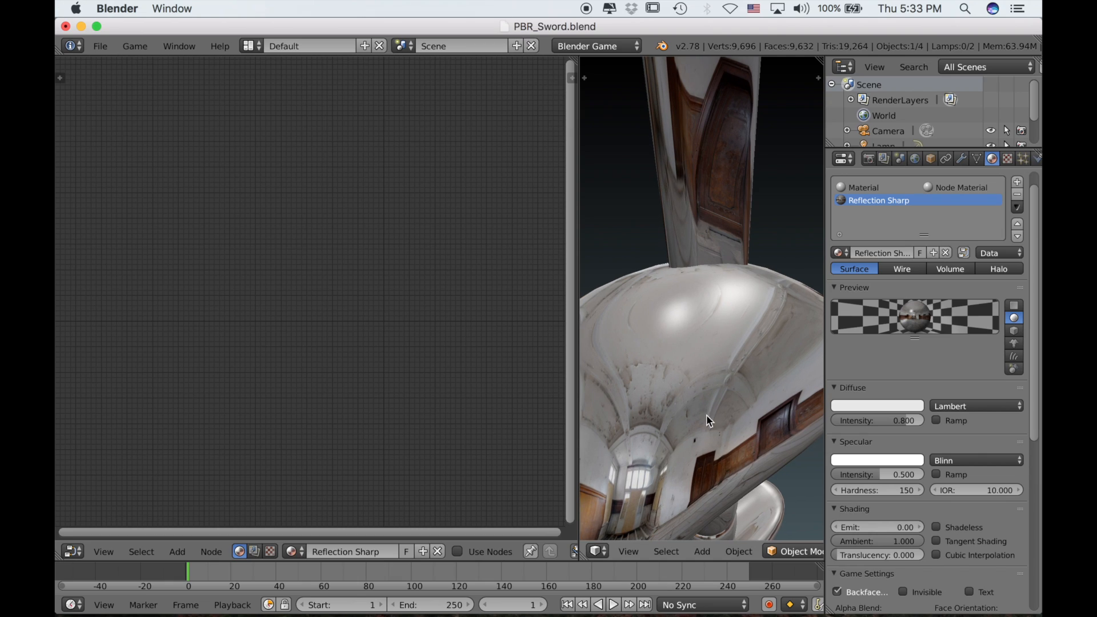
pyautogui.moveTo(891, 474); pyautogui.dragTo(920, 474)
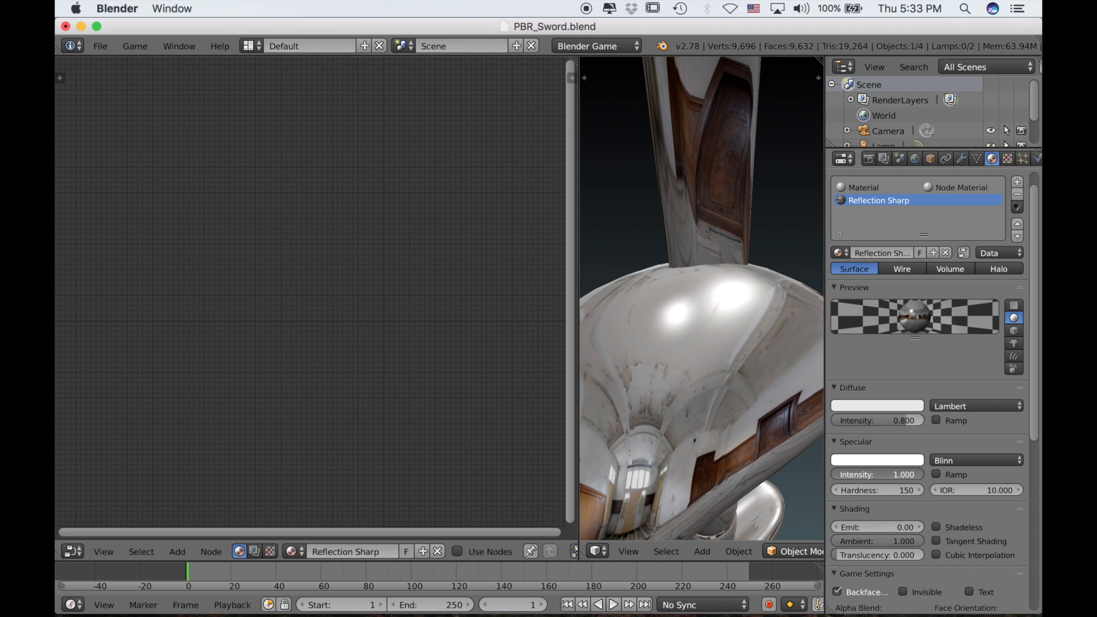
pyautogui.click(879, 491)
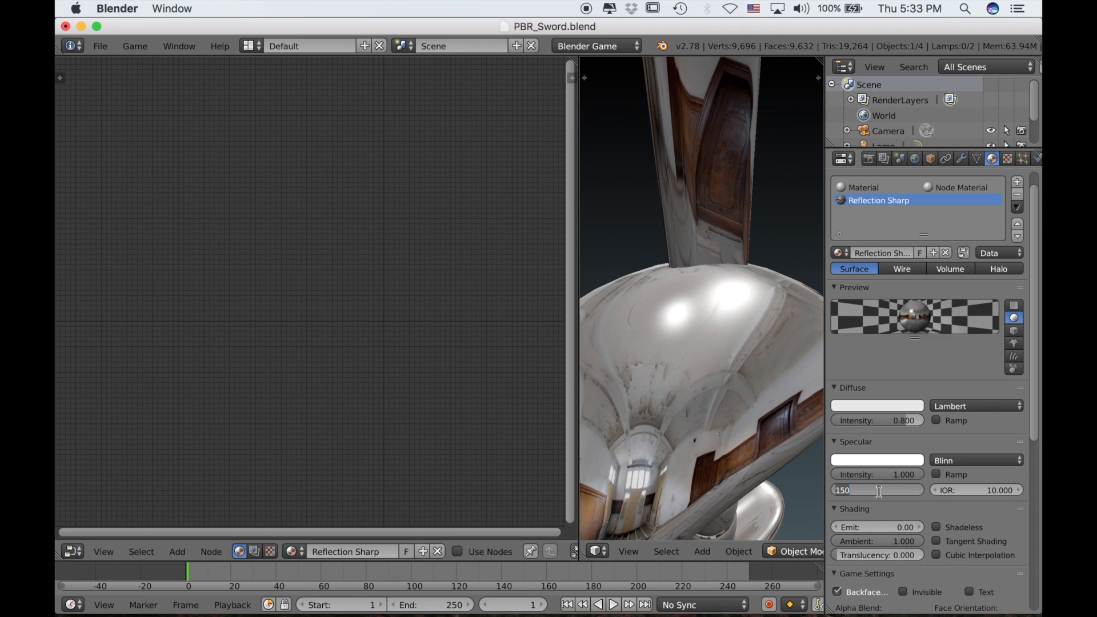
pyautogui.write('200')
pyautogui.press('Return')
pyautogui.hscroll(-5, 698, 455)
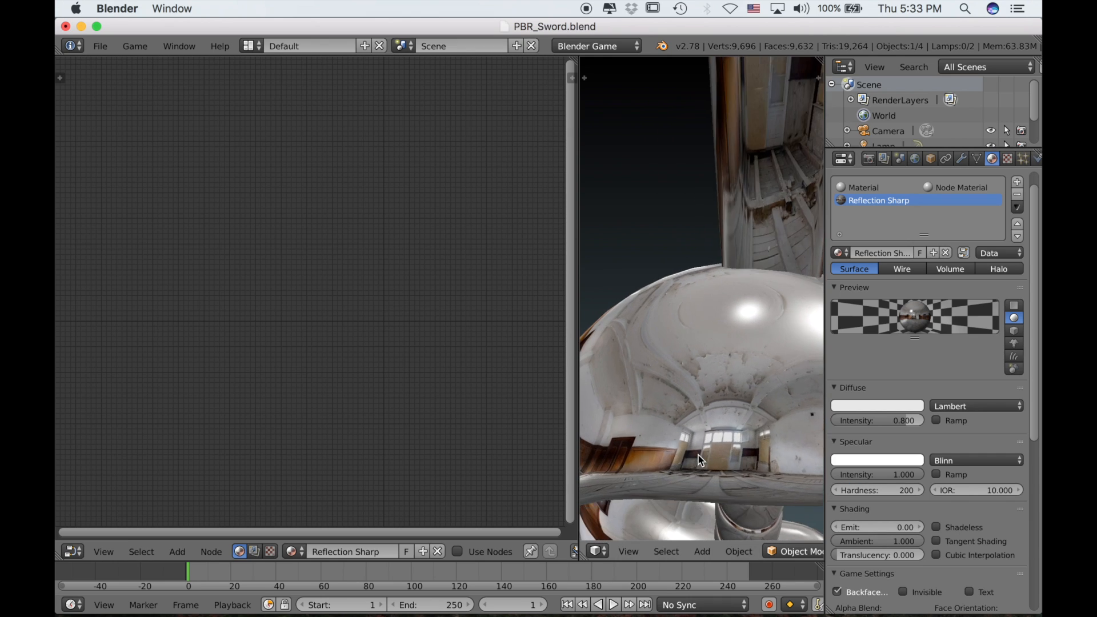
# - Set Reflection Sharp's specular intensity to 0.8 and check the highlights on the sword's guard
pyautogui.hscroll(-10, 699, 459)
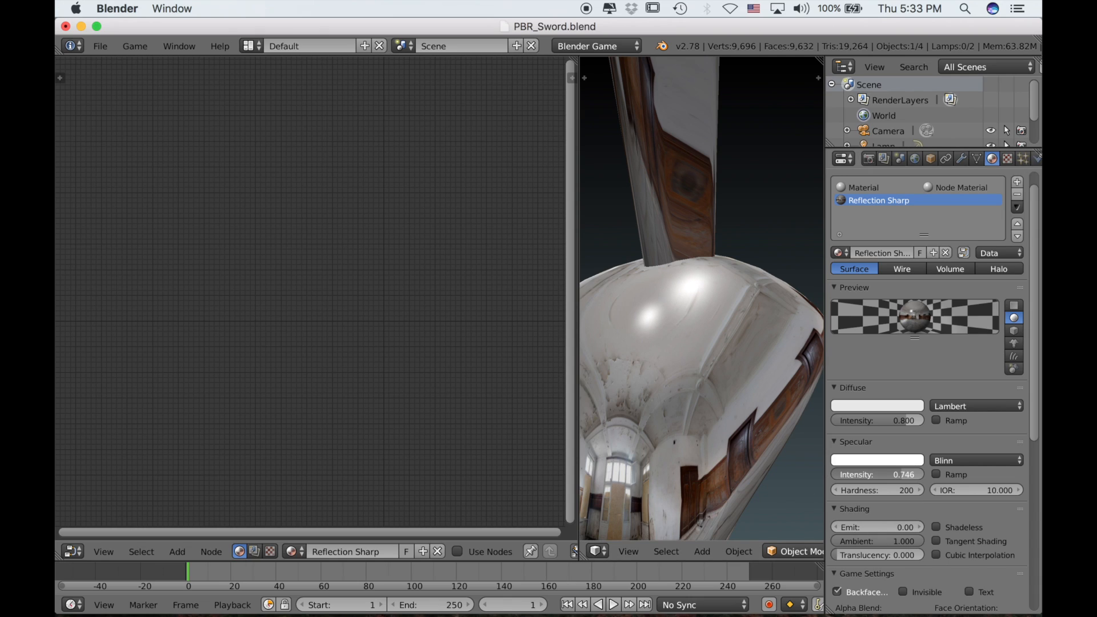
pyautogui.click(904, 474)
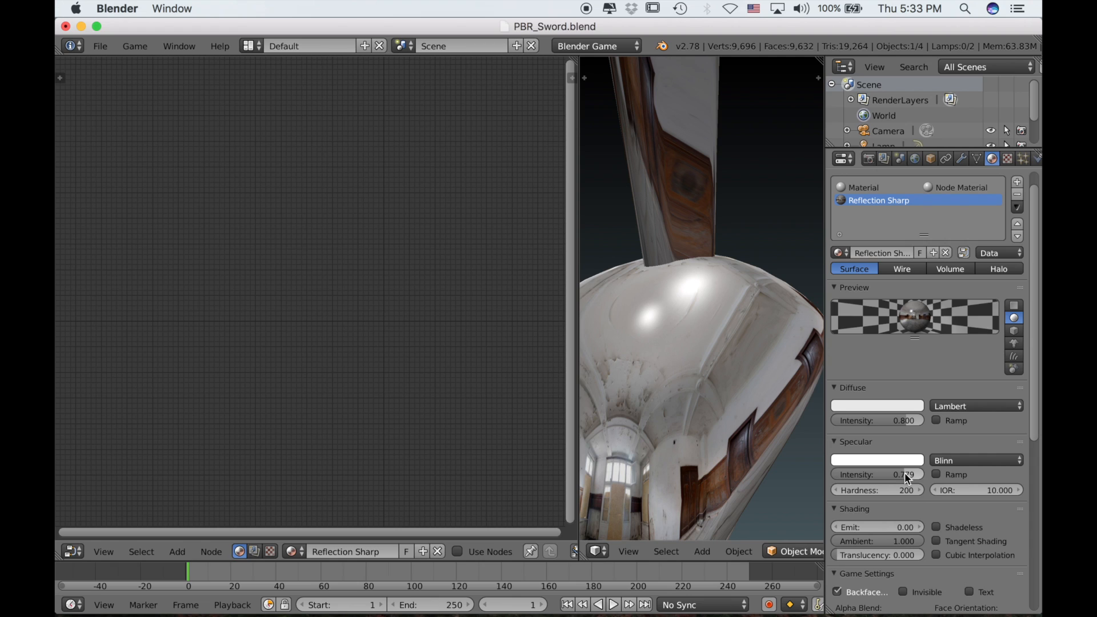
pyautogui.press('BackSpace')
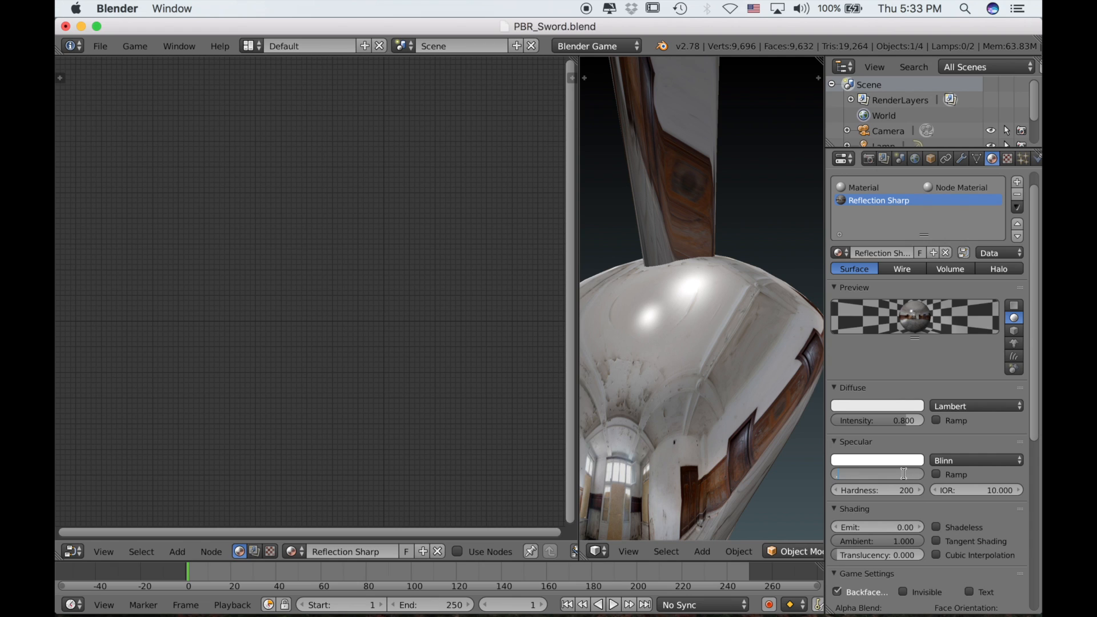
pyautogui.press('Return')
pyautogui.hscroll(-5, 659, 401)
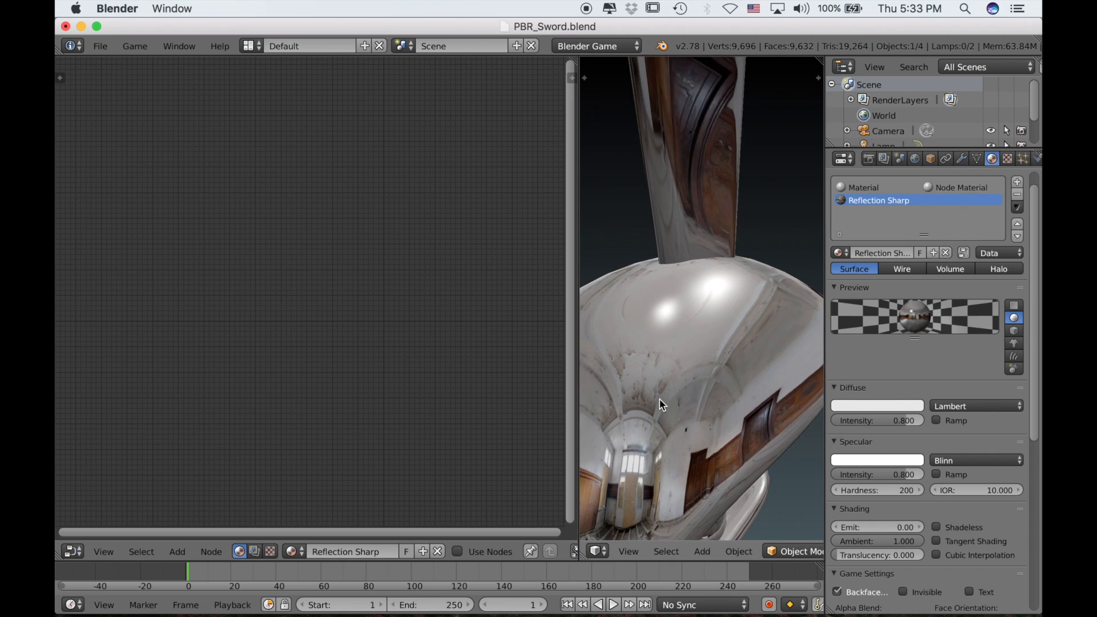
pyautogui.scroll(-1, 659, 398)
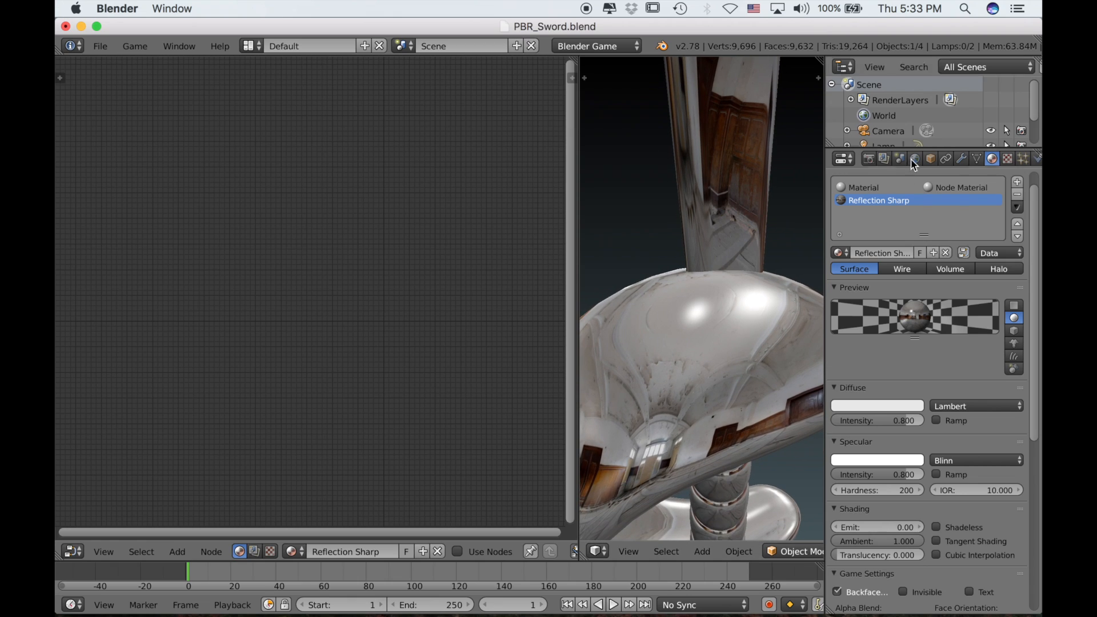
# - Add a new material in its own slot and name it Reflection Rough
pyautogui.click(1017, 182)
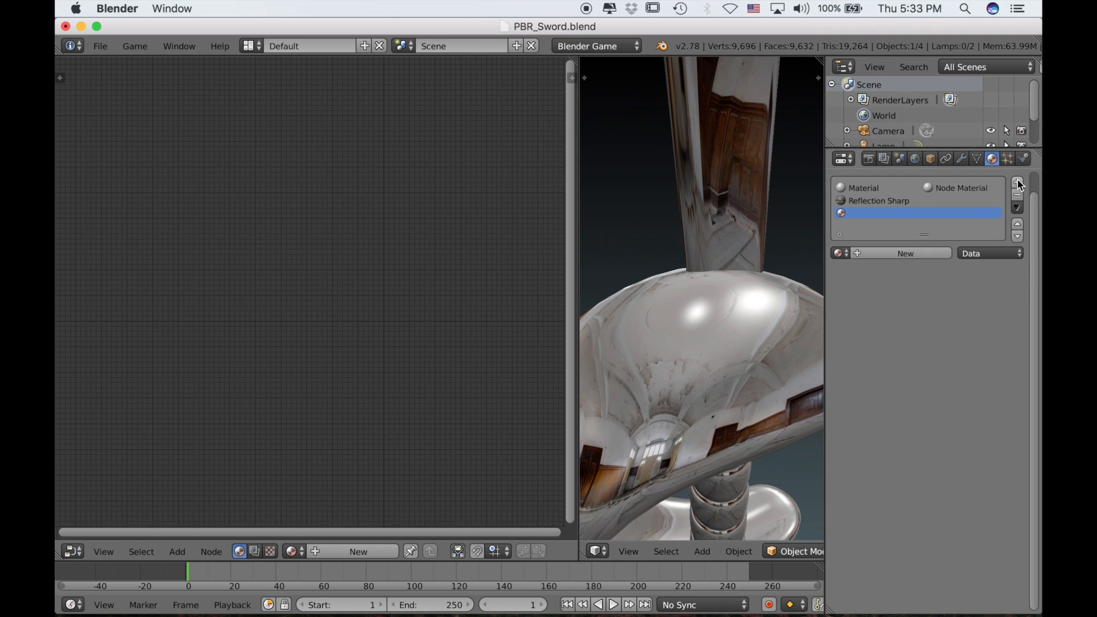
pyautogui.click(880, 253)
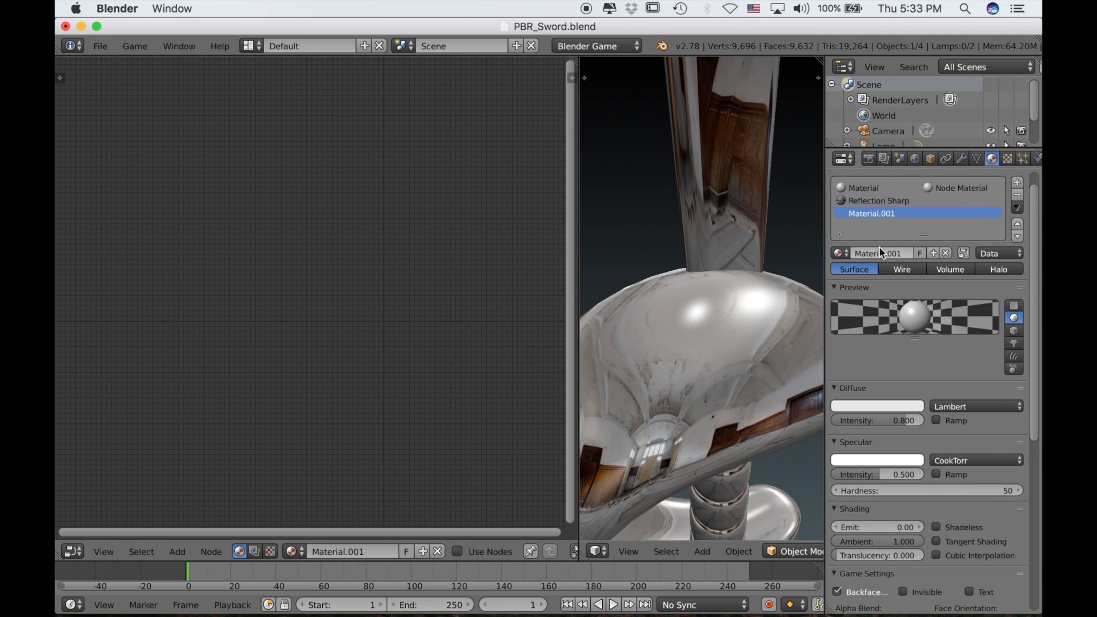
pyautogui.doubleClick(864, 215)
pyautogui.write('Re')
pyautogui.press('Return')
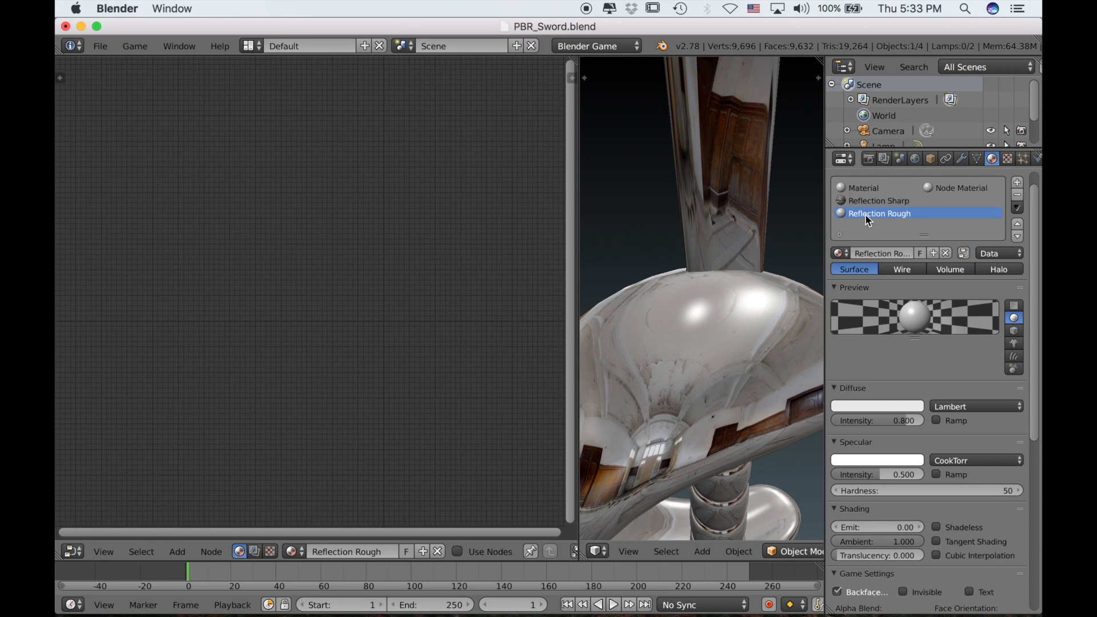
# - Assign Reflection Rough to all faces of the sword mesh
pyautogui.press('Tab')
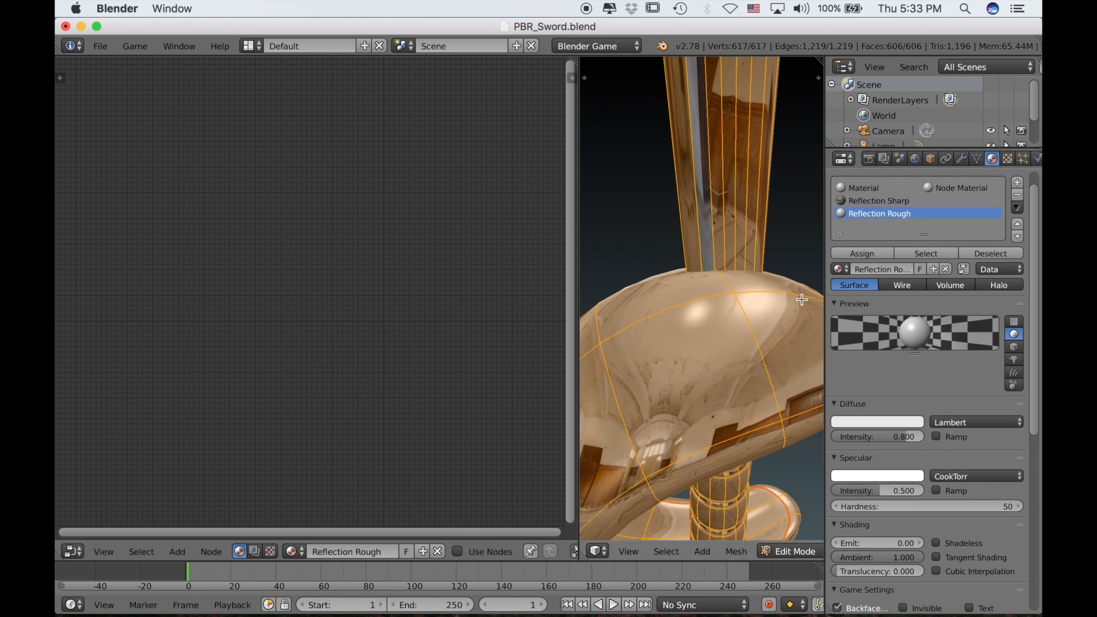
pyautogui.click(863, 253)
pyautogui.press('Tab')
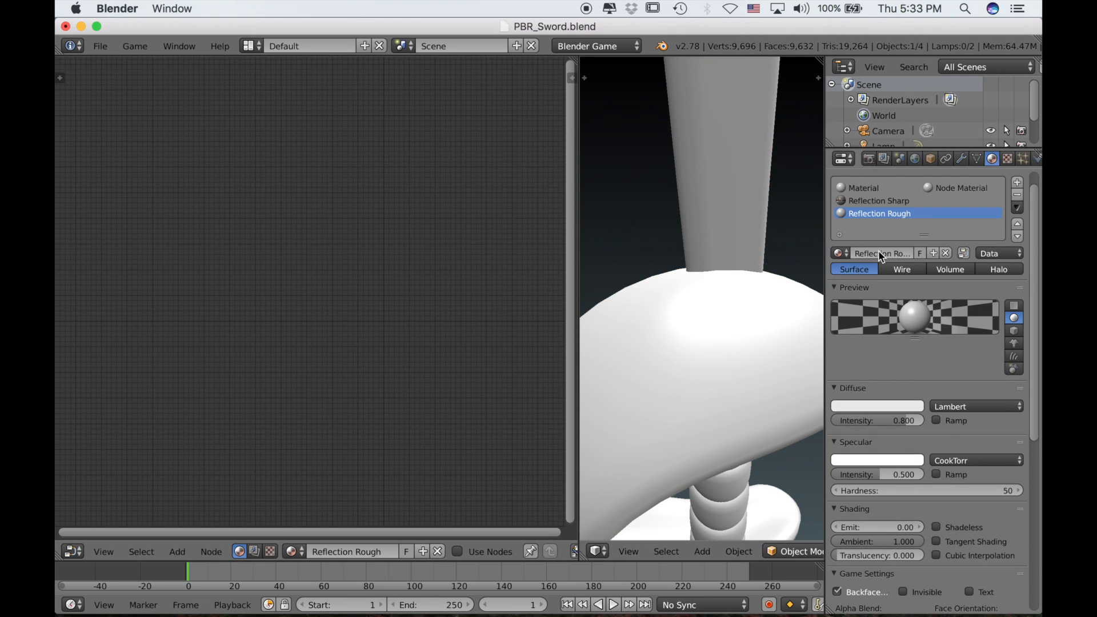
# - Add a new image texture to Reflection Rough and set its mapping coordinates to Reflection
pyautogui.click(1007, 158)
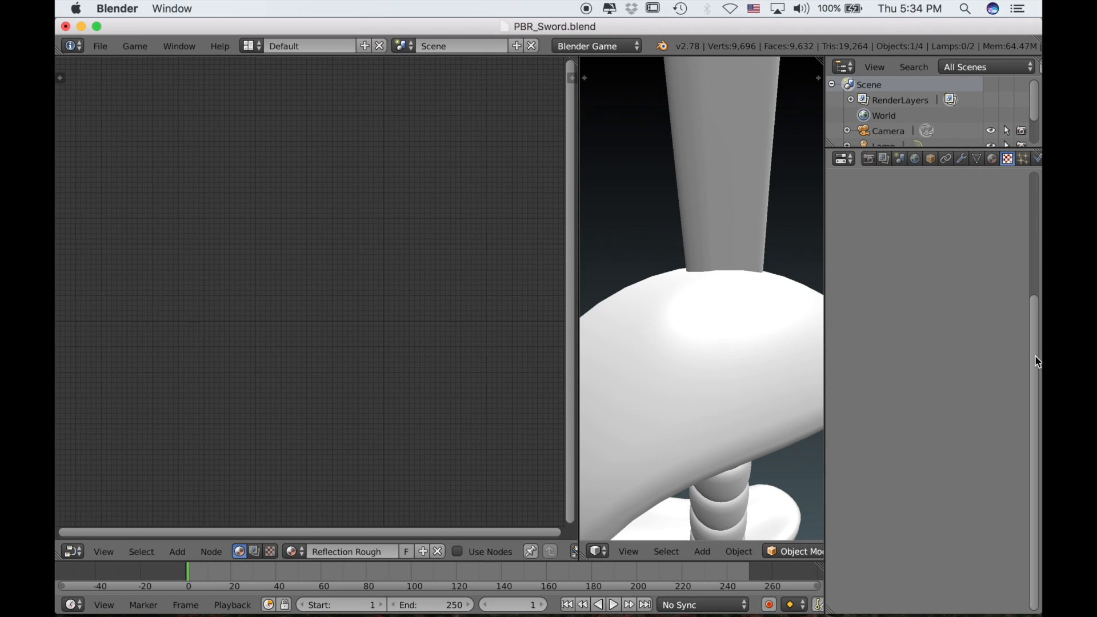
pyautogui.moveTo(1037, 362); pyautogui.dragTo(1041, 204)
pyautogui.click(949, 299)
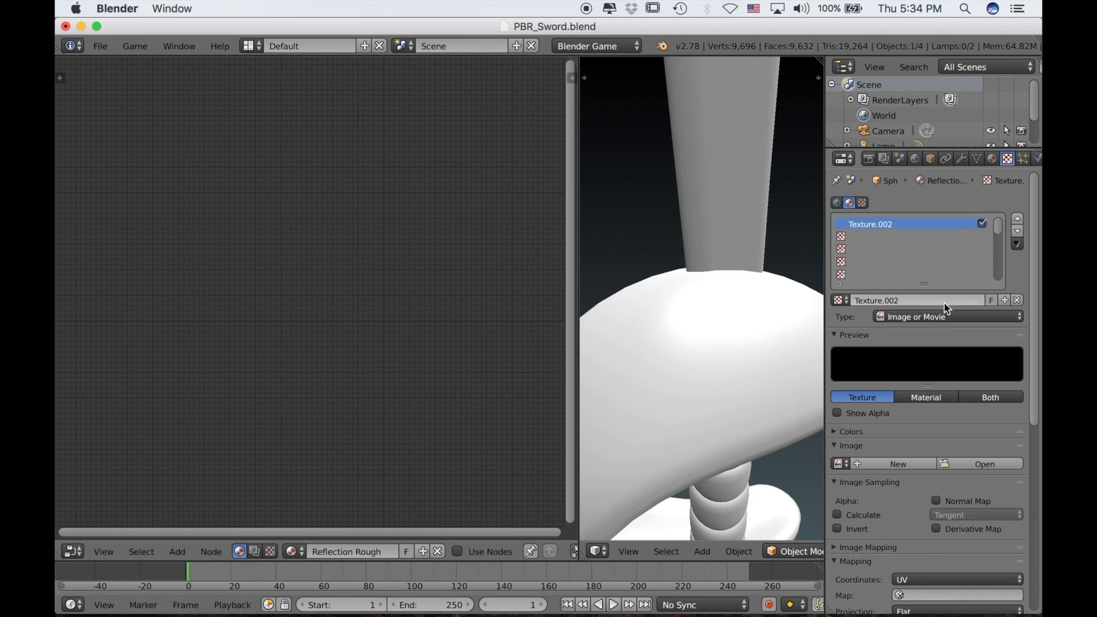
pyautogui.click(963, 579)
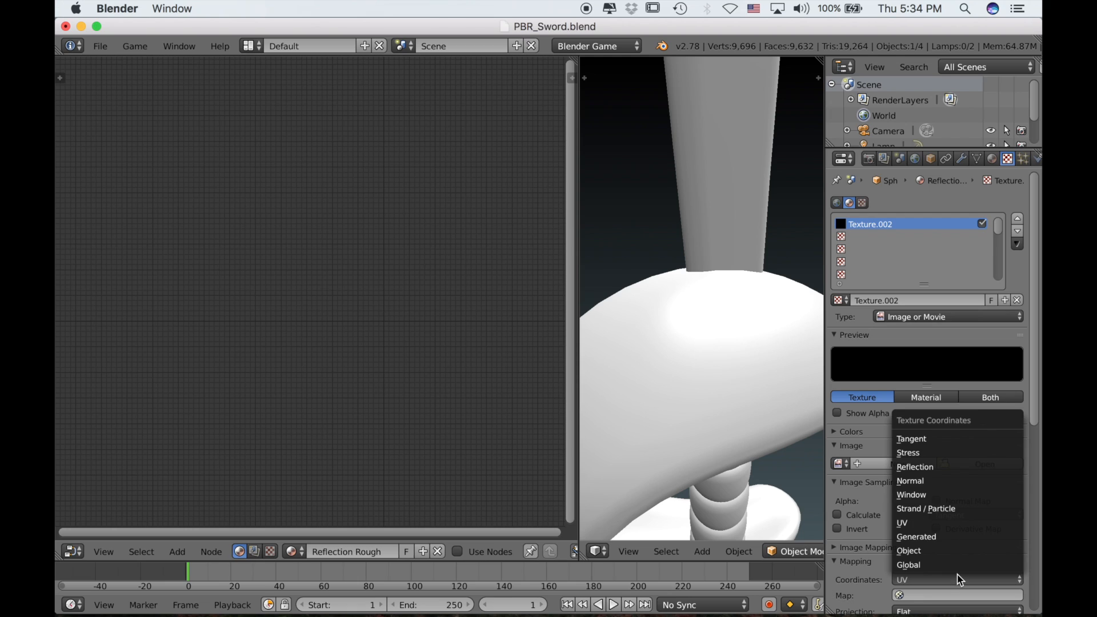
pyautogui.click(938, 466)
# - Load IMG_0741 Panorama_sphere_Blur.jpg from the Desktop as the texture's image and inspect the blurred reflections on the sword
pyautogui.click(974, 465)
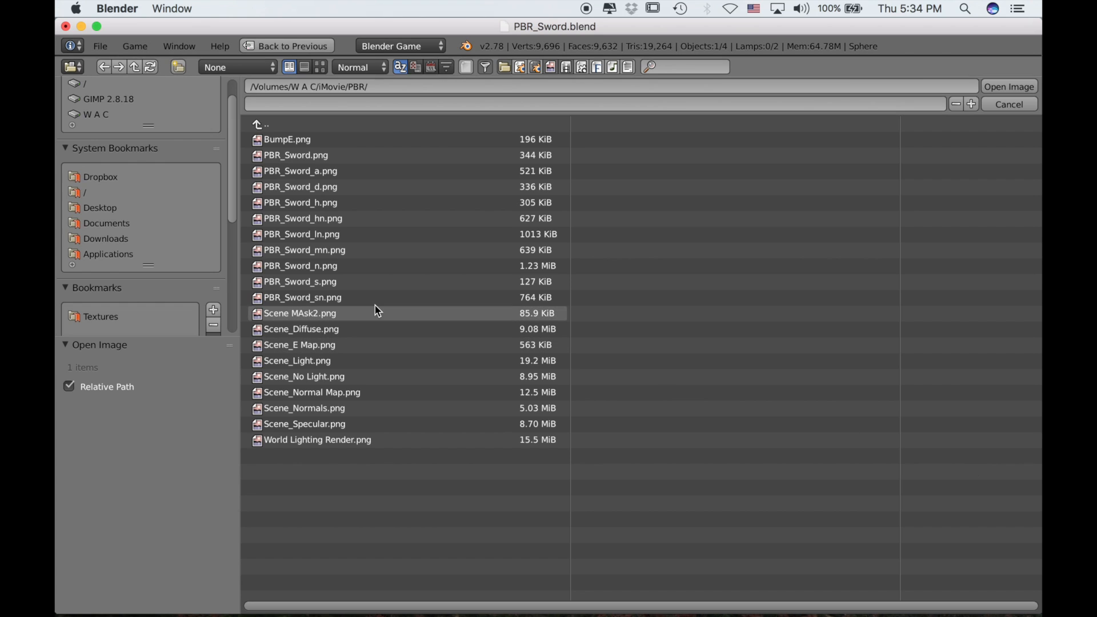
pyautogui.click(110, 208)
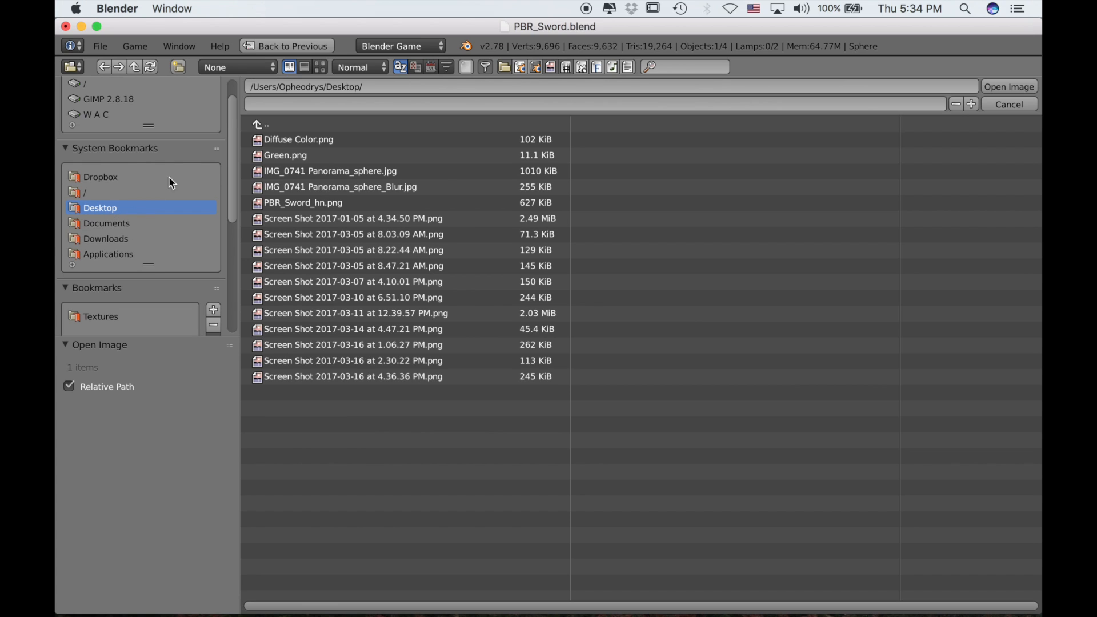
pyautogui.click(309, 186)
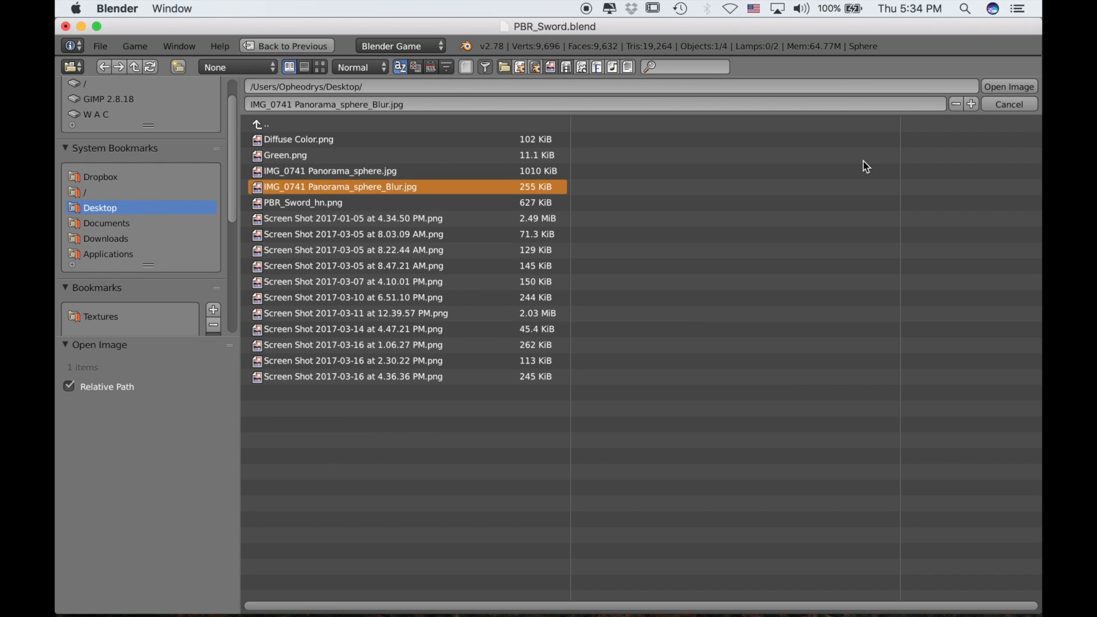
pyautogui.click(1004, 85)
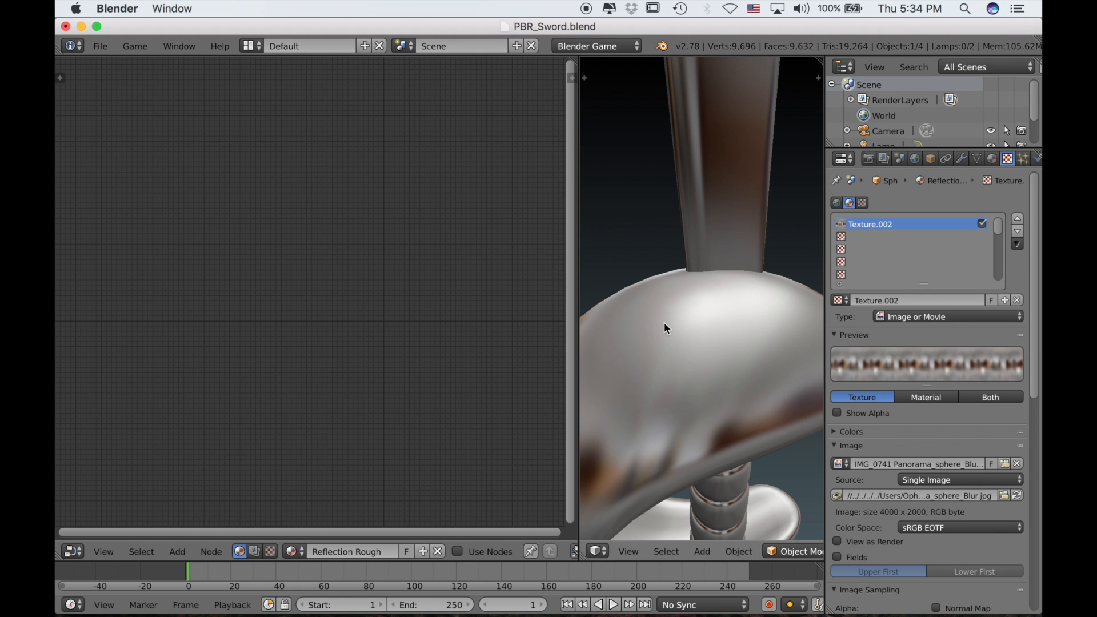
pyautogui.hscroll(-5, 725, 358)
pyautogui.hscroll(-4, 726, 359)
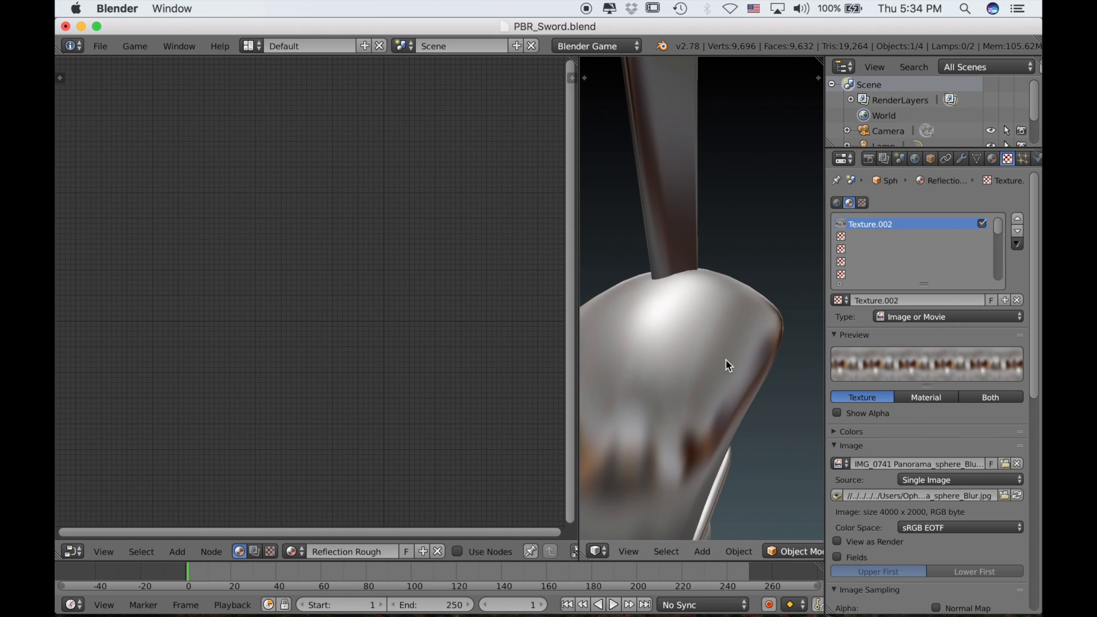
pyautogui.hscroll(-8, 726, 359)
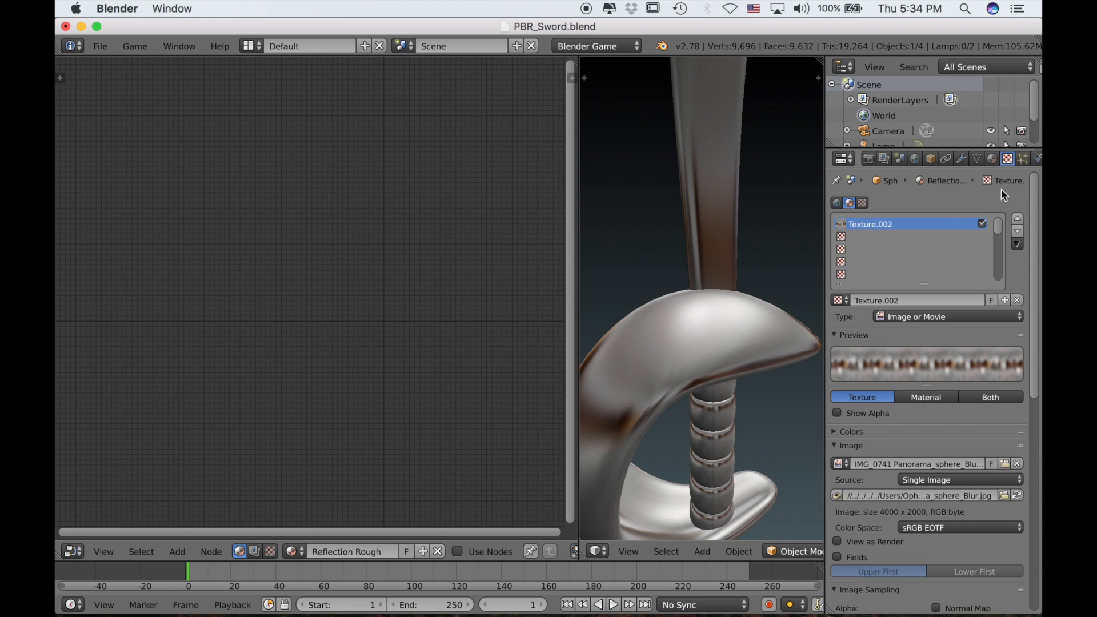
# - Raise Reflection Rough's specular intensity to 0.739 and check the highlights on the sword
pyautogui.click(992, 158)
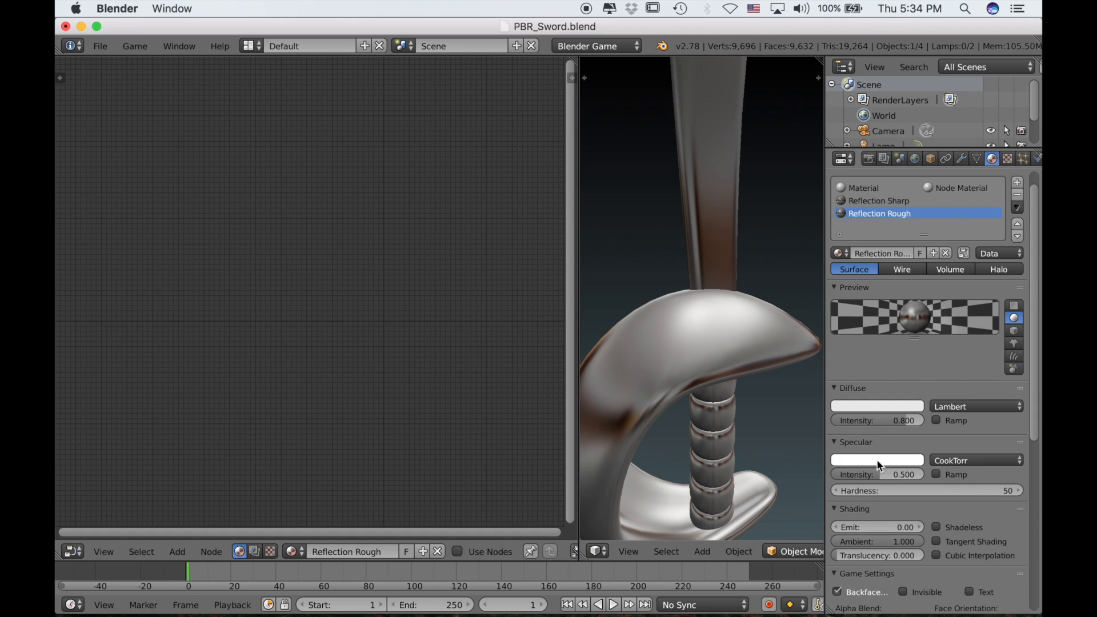
pyautogui.moveTo(872, 481); pyautogui.dragTo(895, 481)
pyautogui.scroll(-2, 774, 419)
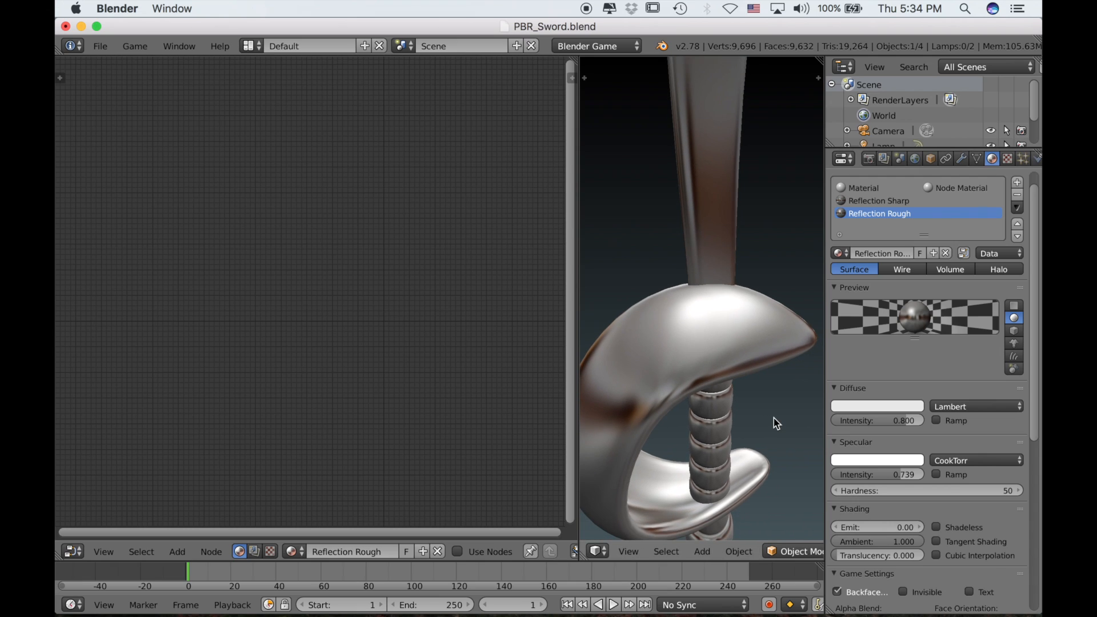
pyautogui.hscroll(-5, 756, 361)
pyautogui.hscroll(3, 756, 361)
pyautogui.hscroll(-3, 690, 405)
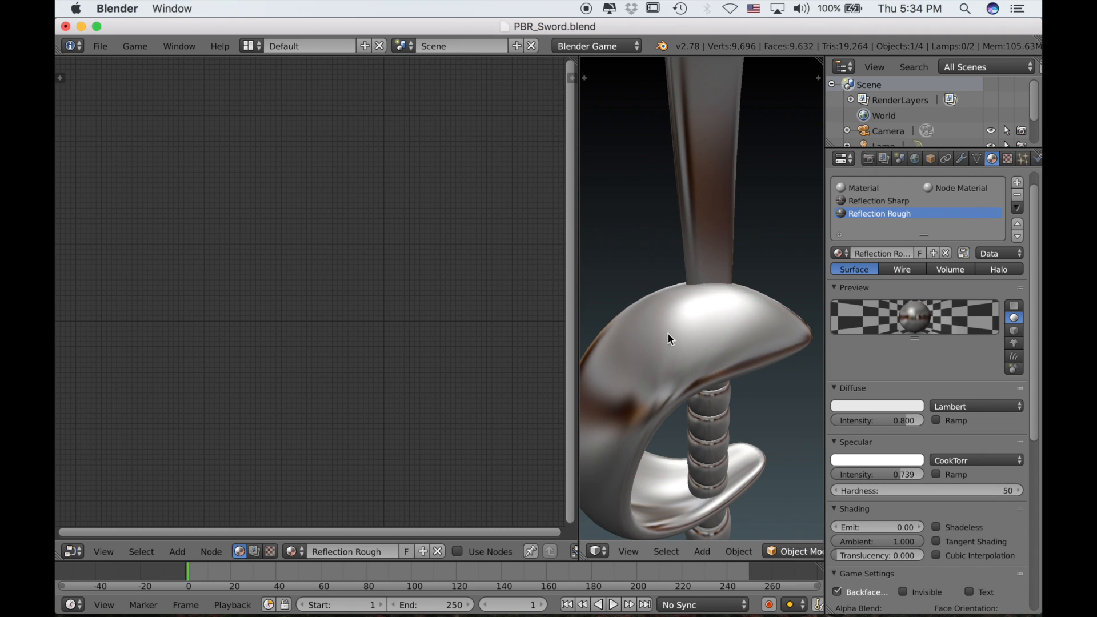
# - Fine-tune Reflection Rough's specular hardness to 40, comparing 32 and 42 on the sword
pyautogui.moveTo(864, 494); pyautogui.dragTo(841, 489)
pyautogui.moveTo(685, 459); pyautogui.dragTo(741, 466, button='middle')
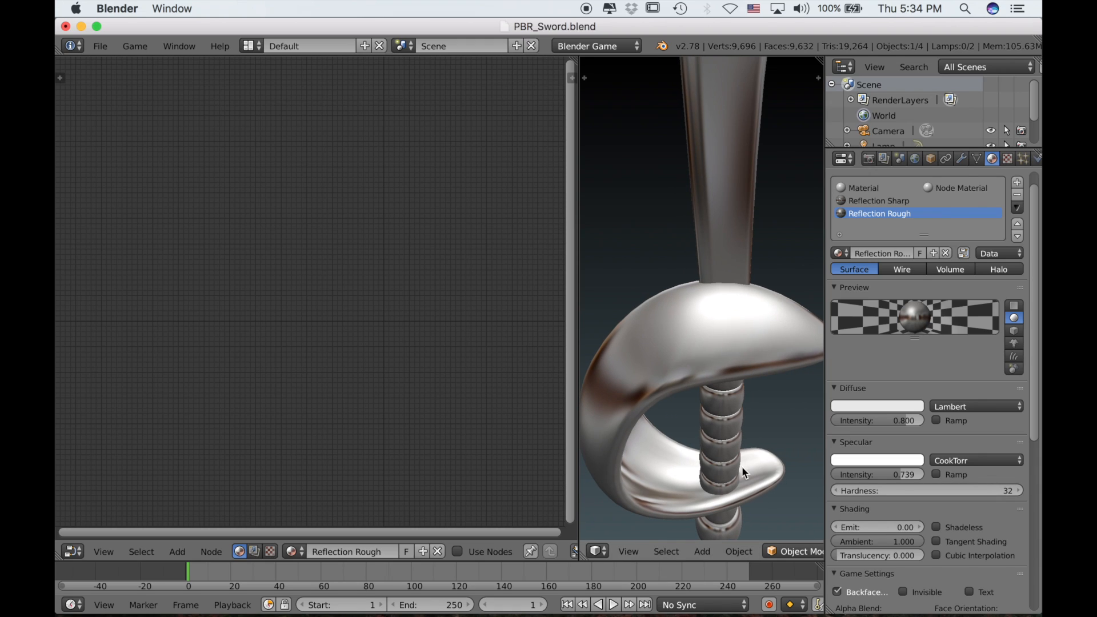
pyautogui.click(1018, 490)
pyautogui.click(1018, 490)
pyautogui.click(1018, 490)
pyautogui.click(1018, 491)
pyautogui.click(1018, 491)
pyautogui.click(1018, 491)
pyautogui.click(1018, 490)
pyautogui.click(1018, 491)
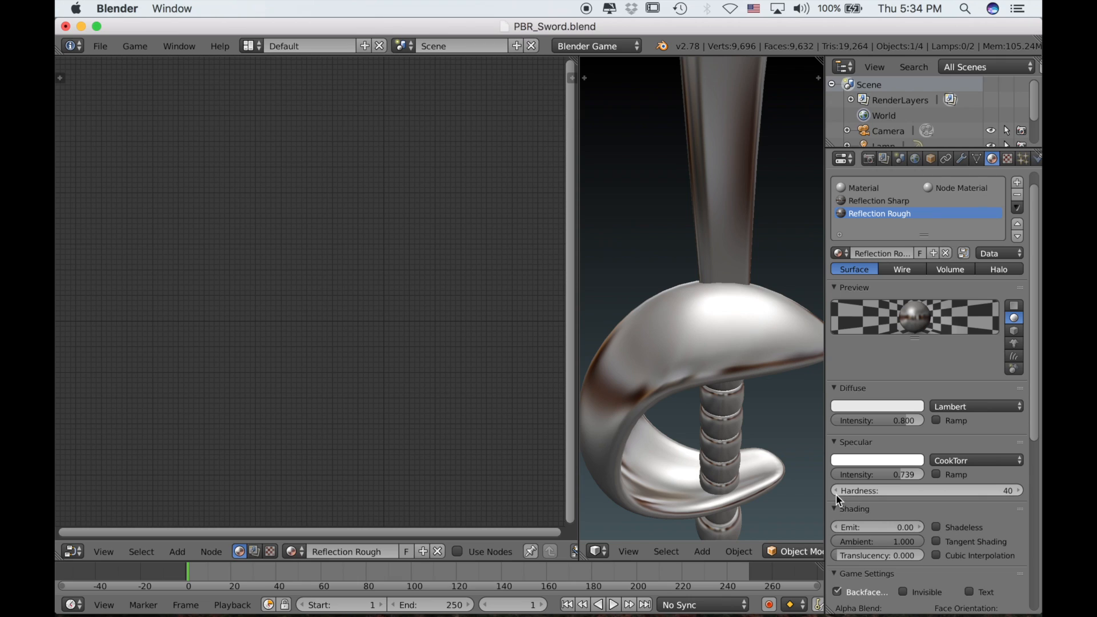
pyautogui.moveTo(859, 493); pyautogui.dragTo(886, 493)
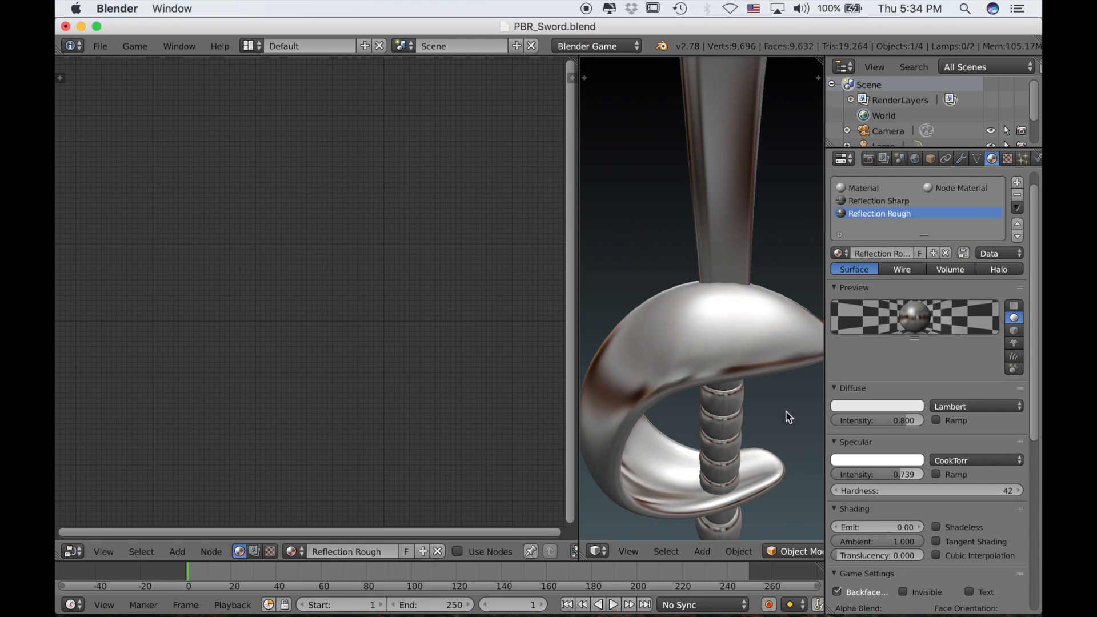
pyautogui.scroll(3, 735, 372)
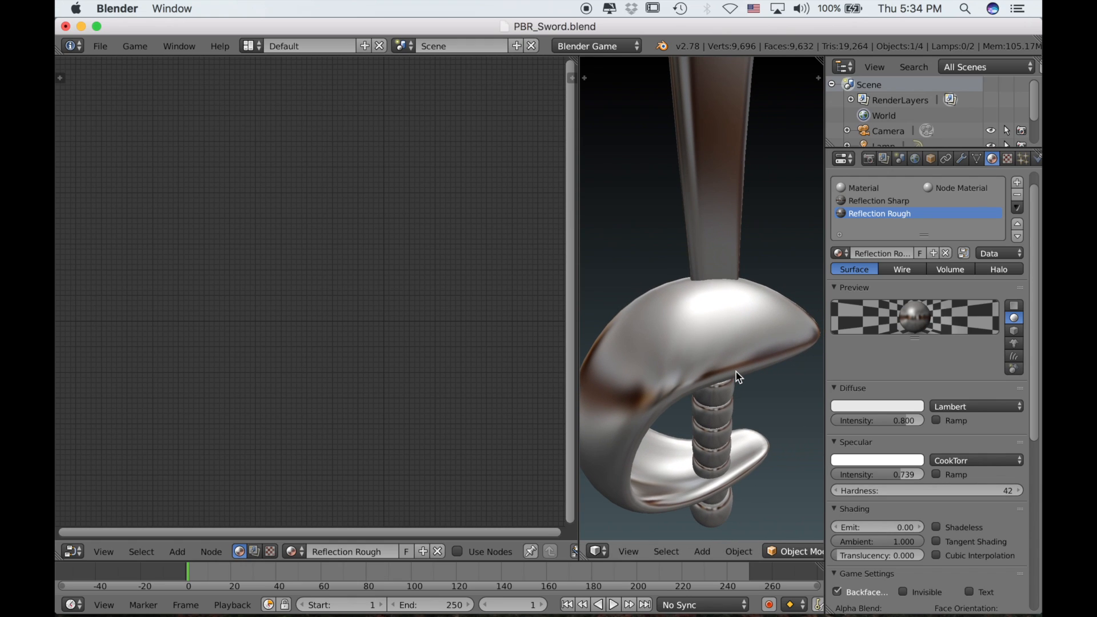
pyautogui.click(839, 491)
pyautogui.click(839, 490)
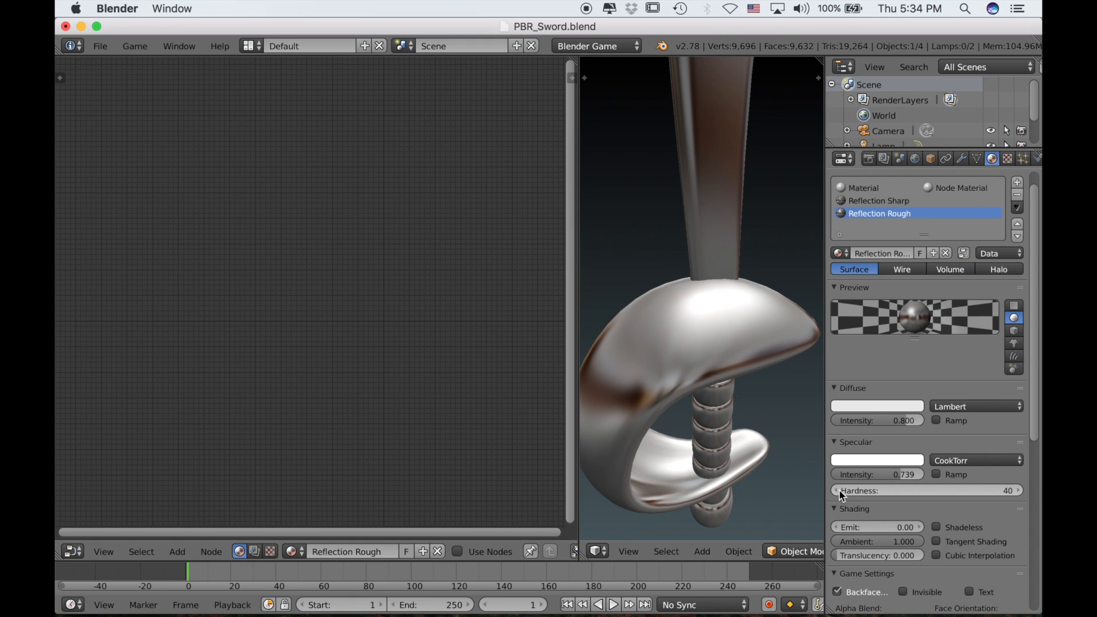
pyautogui.scroll(2, 727, 427)
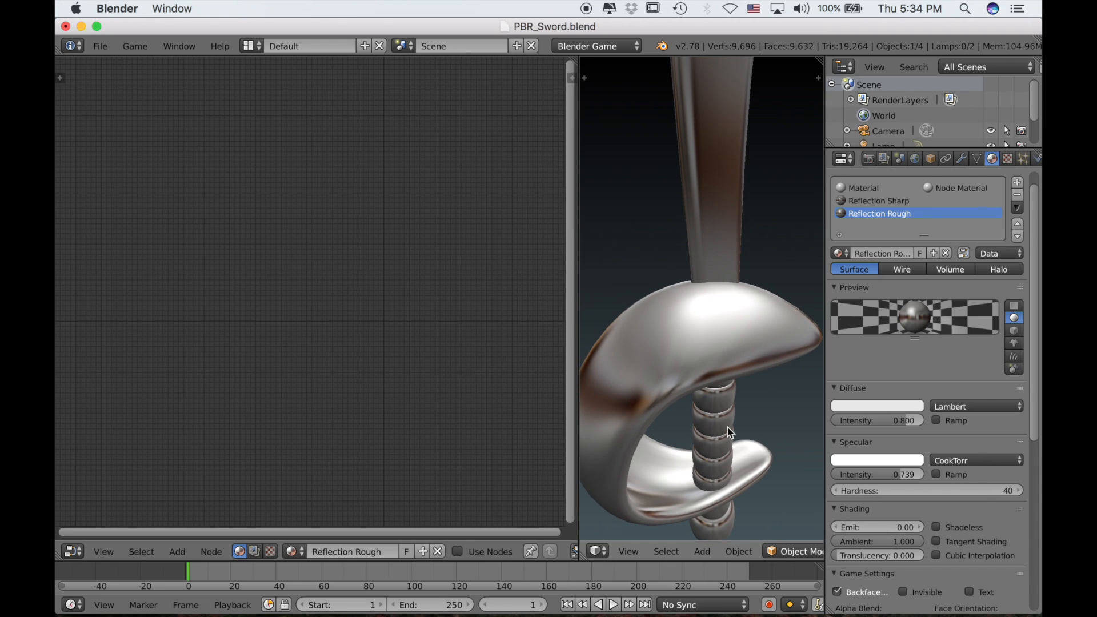
# - Assign the node-based Material slot to the entire sword mesh in Edit Mode and return to Object Mode
pyautogui.click(868, 190)
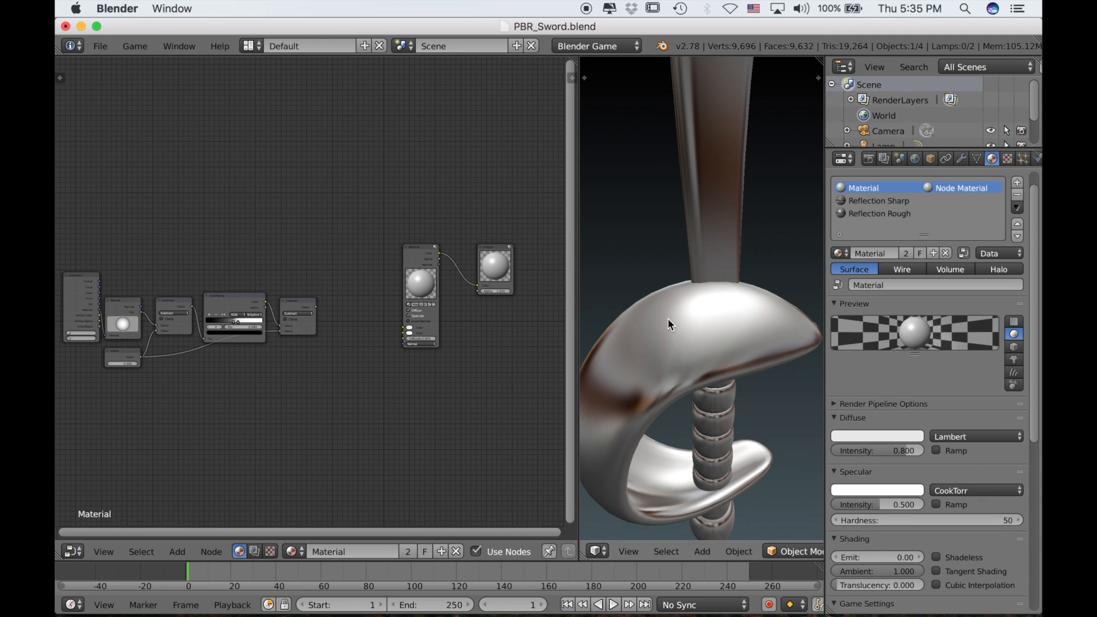
pyautogui.keyDown('shift'); pyautogui.scroll(-5, 668, 319); pyautogui.keyUp('shift')
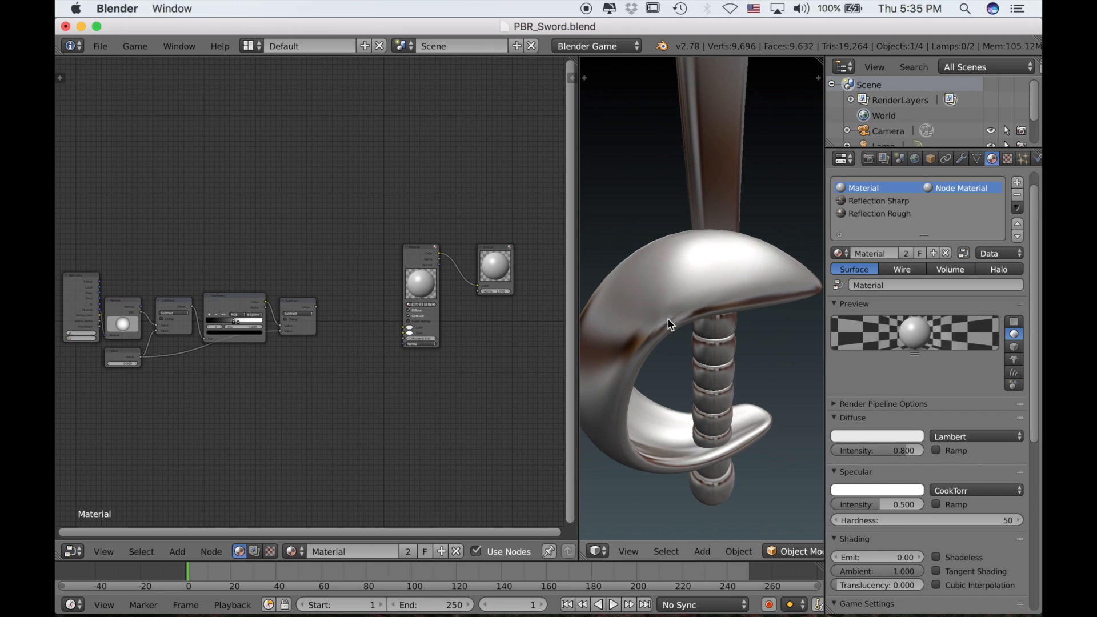
pyautogui.hscroll(-5, 667, 320)
pyautogui.press('Tab')
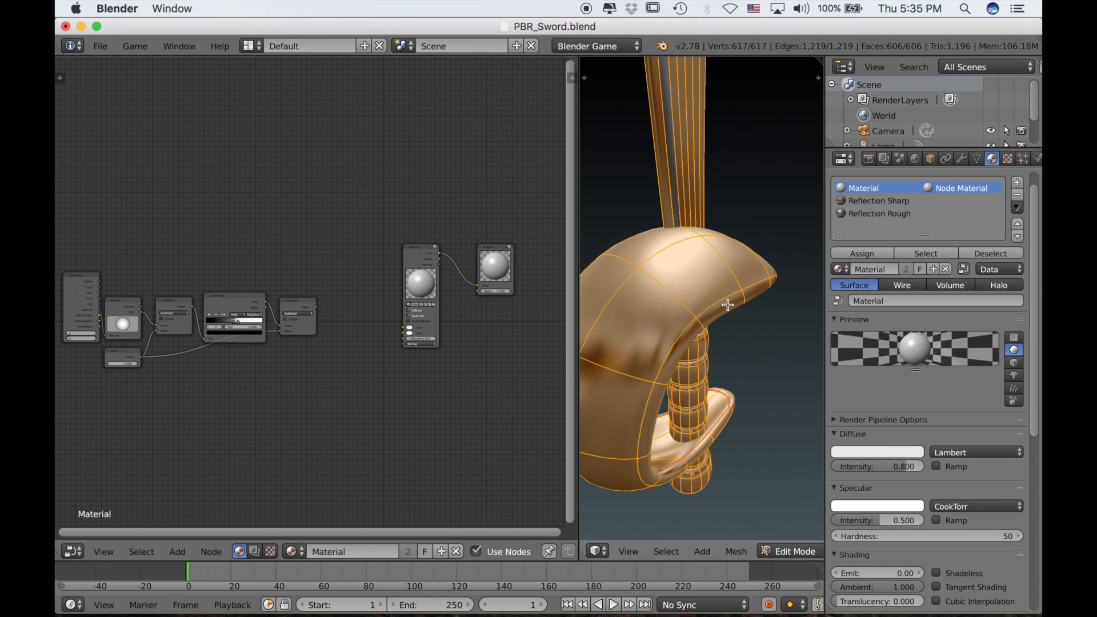
pyautogui.click(856, 255)
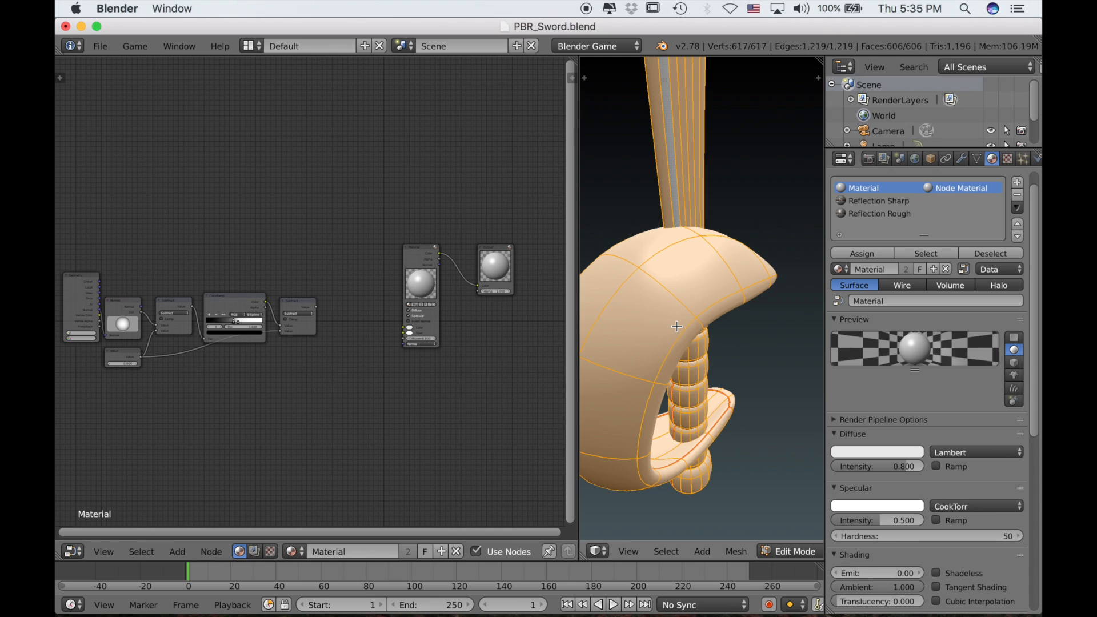
pyautogui.hscroll(-3, 677, 326)
pyautogui.press('Tab')
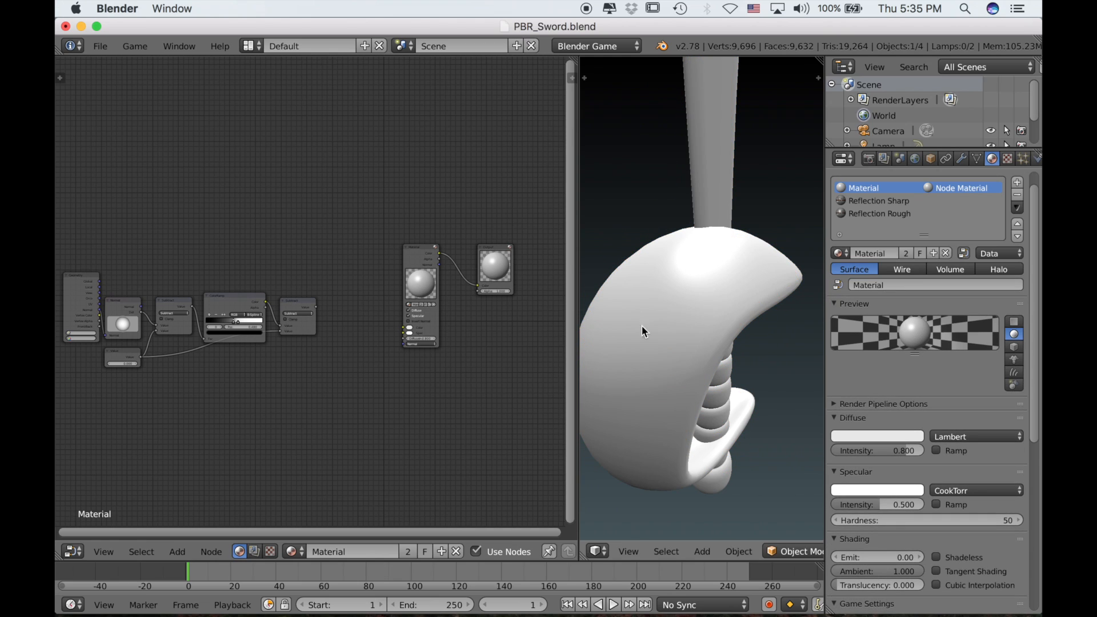
# - Move the Material node up and place a duplicate of it below the original
pyautogui.moveTo(425, 260); pyautogui.dragTo(402, 163)
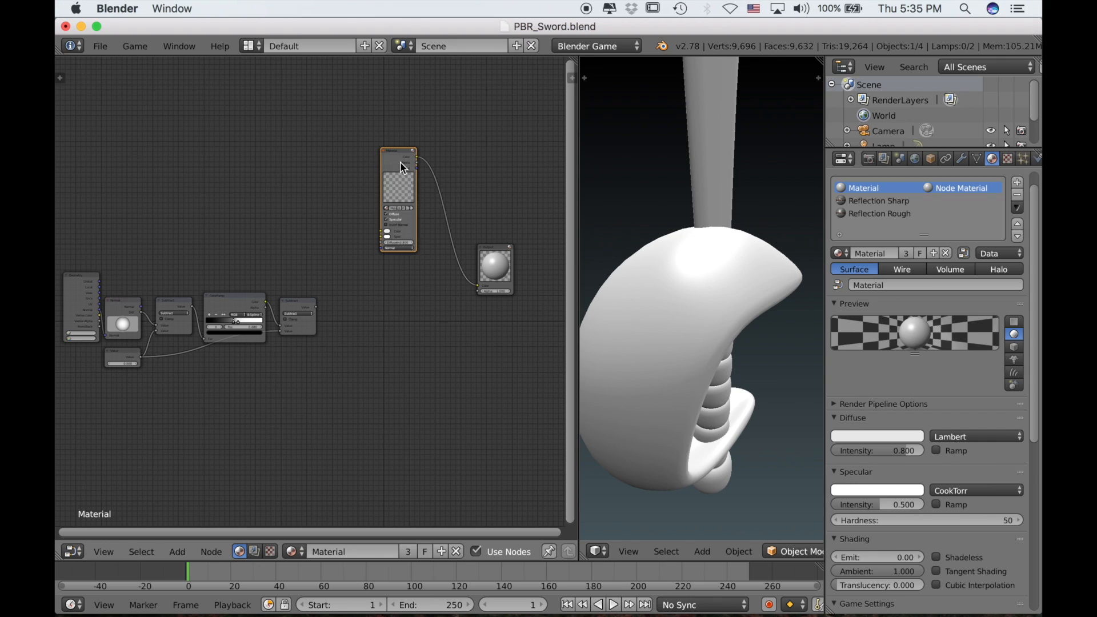
pyautogui.hotkey('shift', 'd')
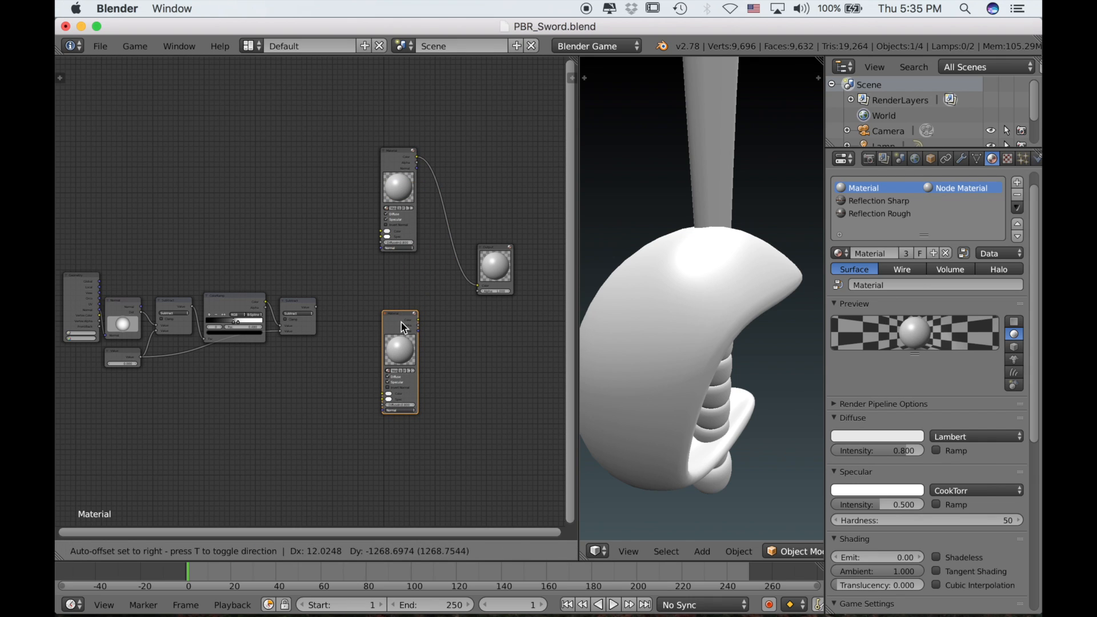
pyautogui.click(401, 322)
# - Set the upper Material node to Reflection Rough and the duplicated lower node to Reflection Sharp
pyautogui.scroll(2, 410, 234)
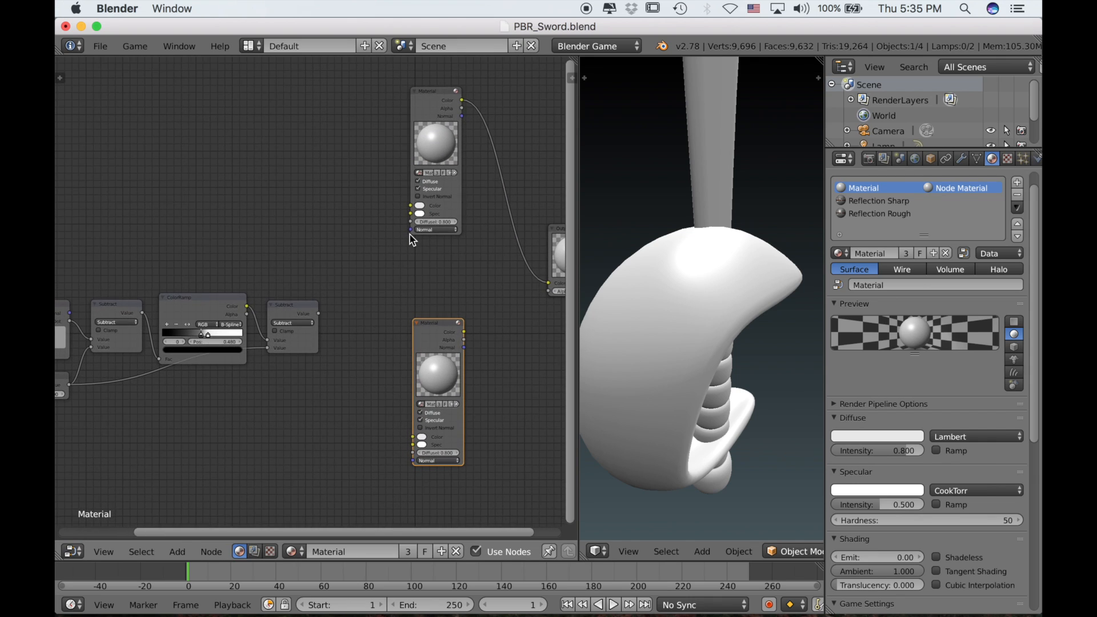
pyautogui.scroll(1, 410, 234)
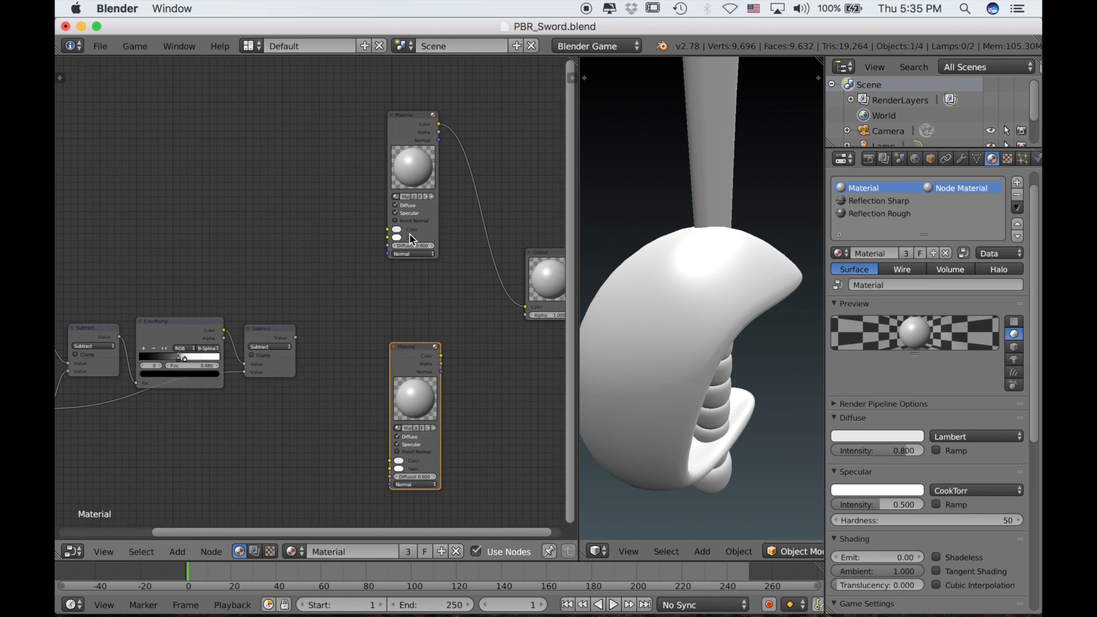
pyautogui.click(395, 198)
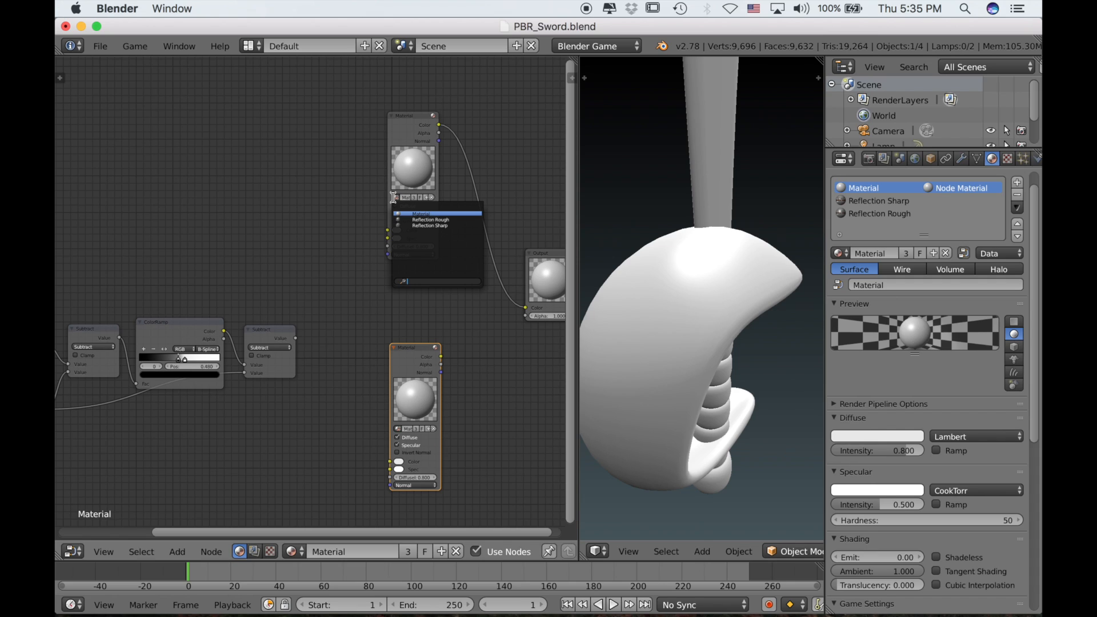
pyautogui.click(422, 220)
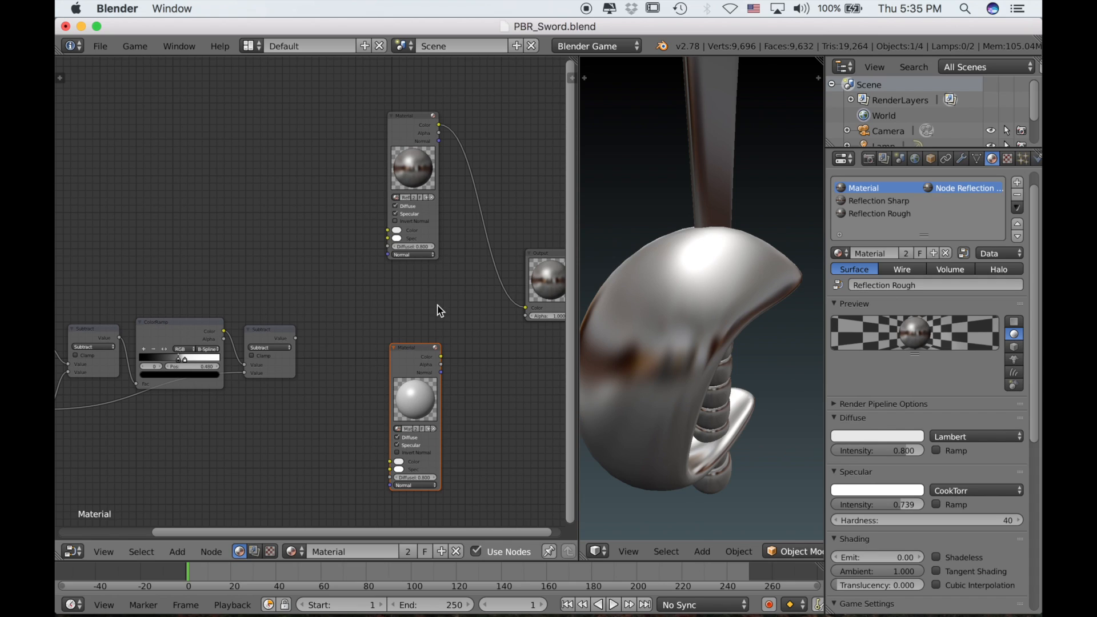
pyautogui.click(398, 428)
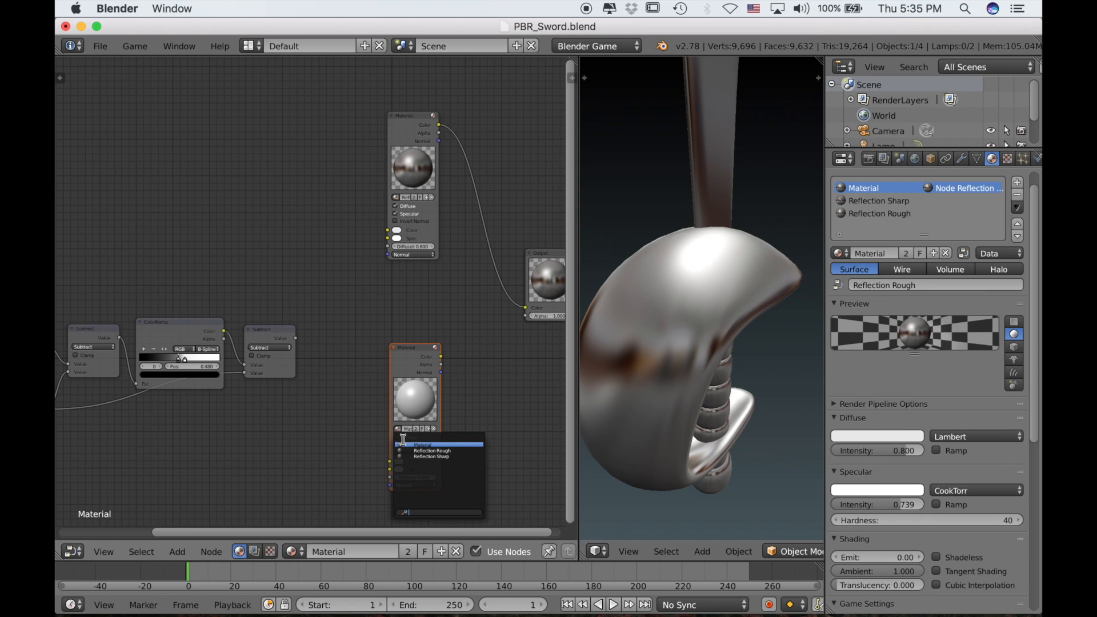
pyautogui.click(416, 456)
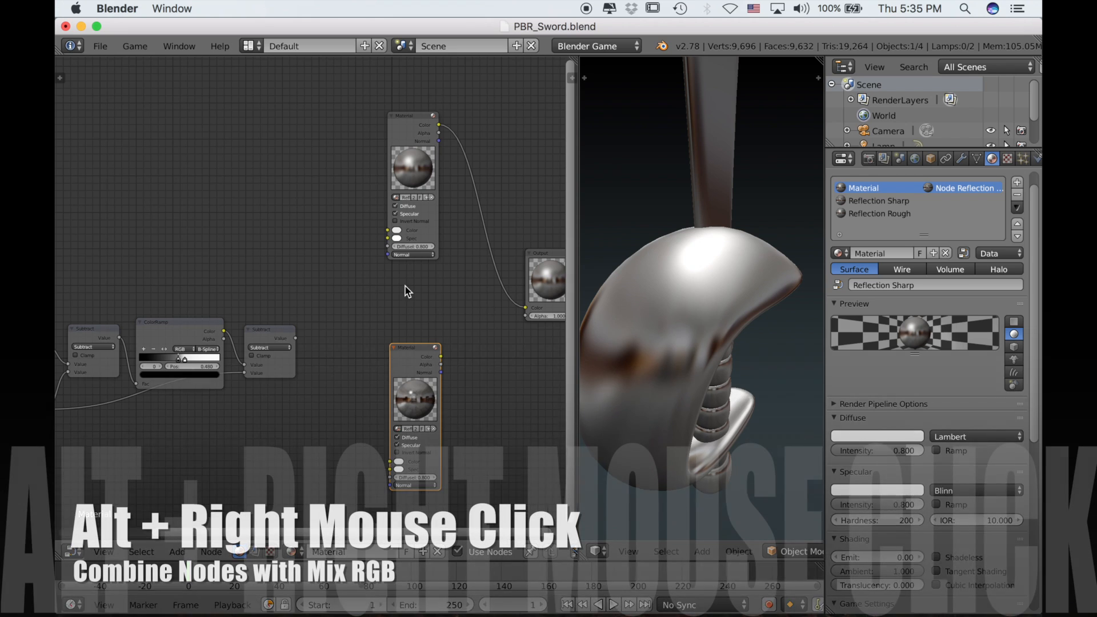
# - Combine the two Material nodes through an expanded Mix node and connect the last Subtract node's Value to its Fac
pyautogui.keyDown('alt'); pyautogui.moveTo(405, 286); pyautogui.dragTo(458, 311, button='right'); pyautogui.keyUp('alt')
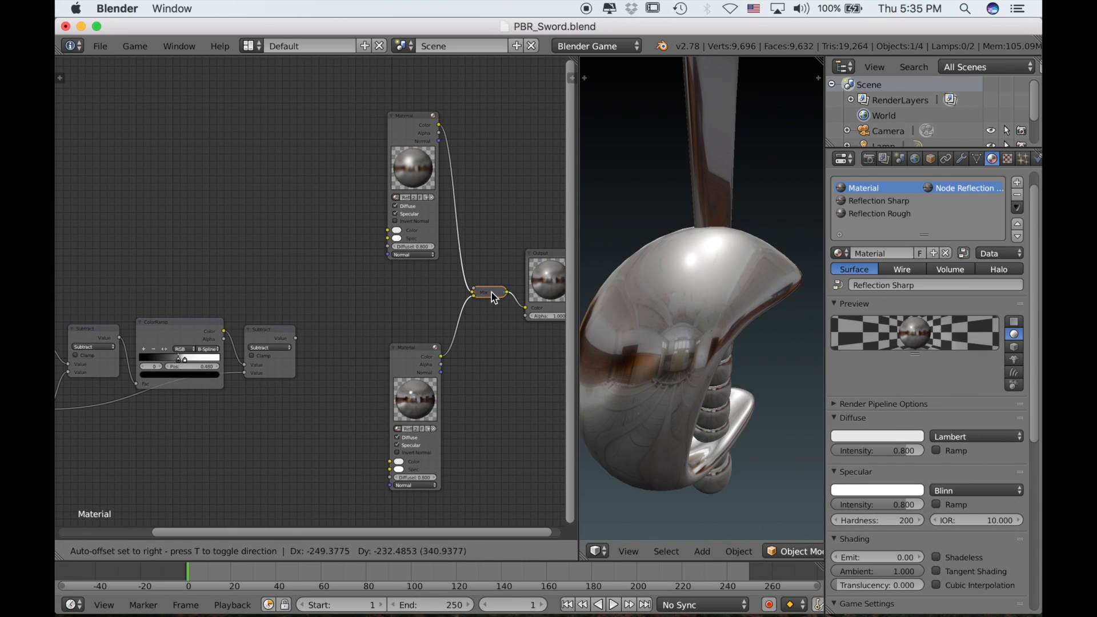
pyautogui.click(485, 300)
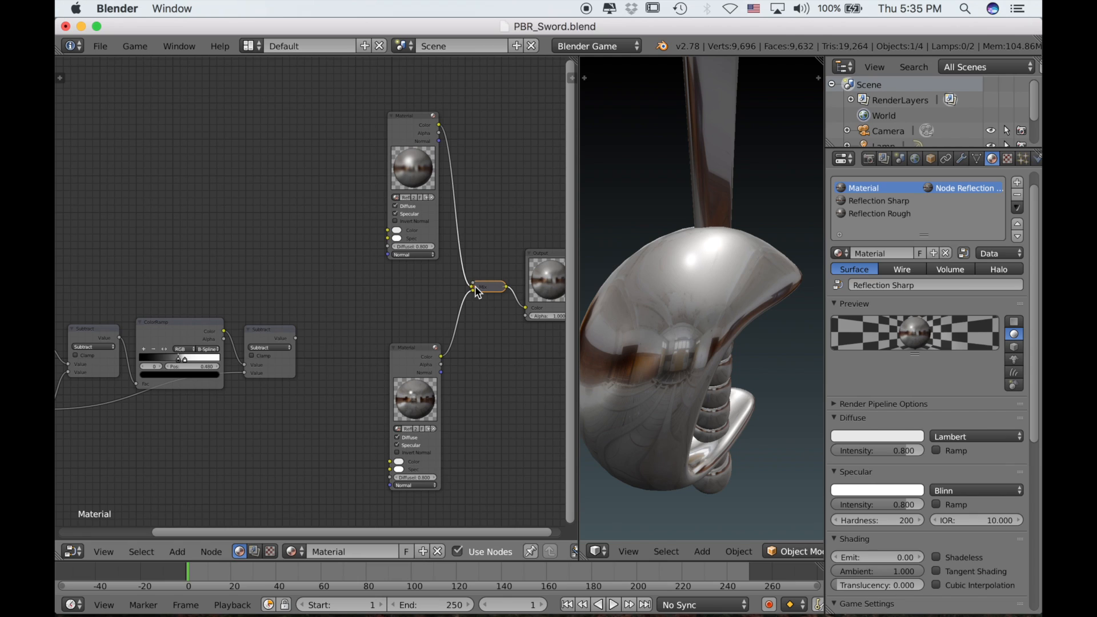
pyautogui.click(476, 287)
pyautogui.moveTo(491, 294); pyautogui.dragTo(476, 283)
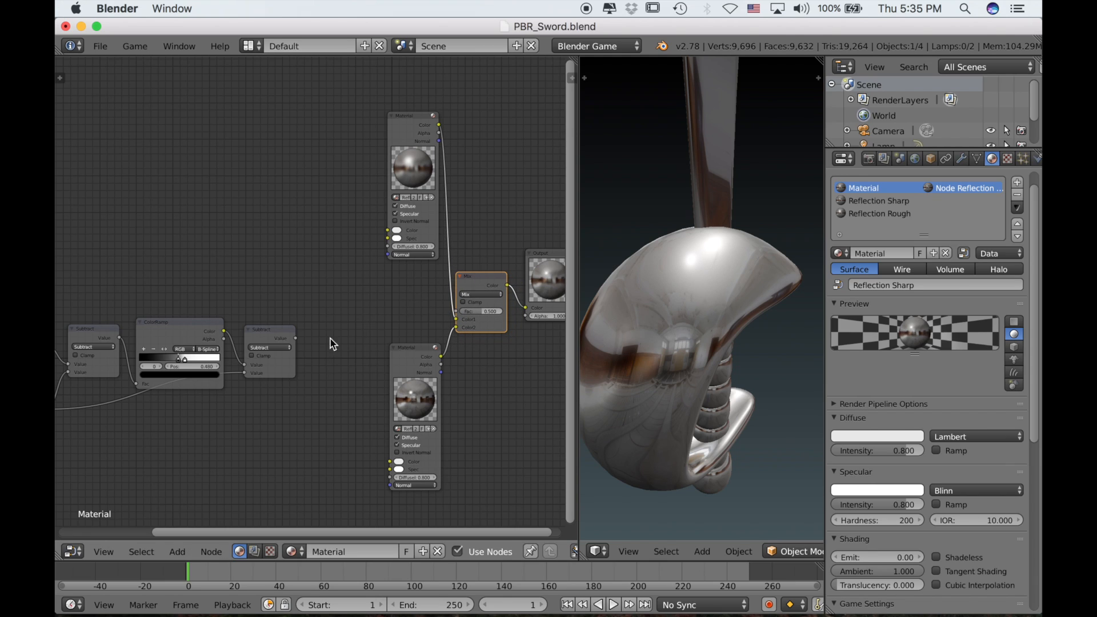
pyautogui.moveTo(297, 339); pyautogui.dragTo(462, 313)
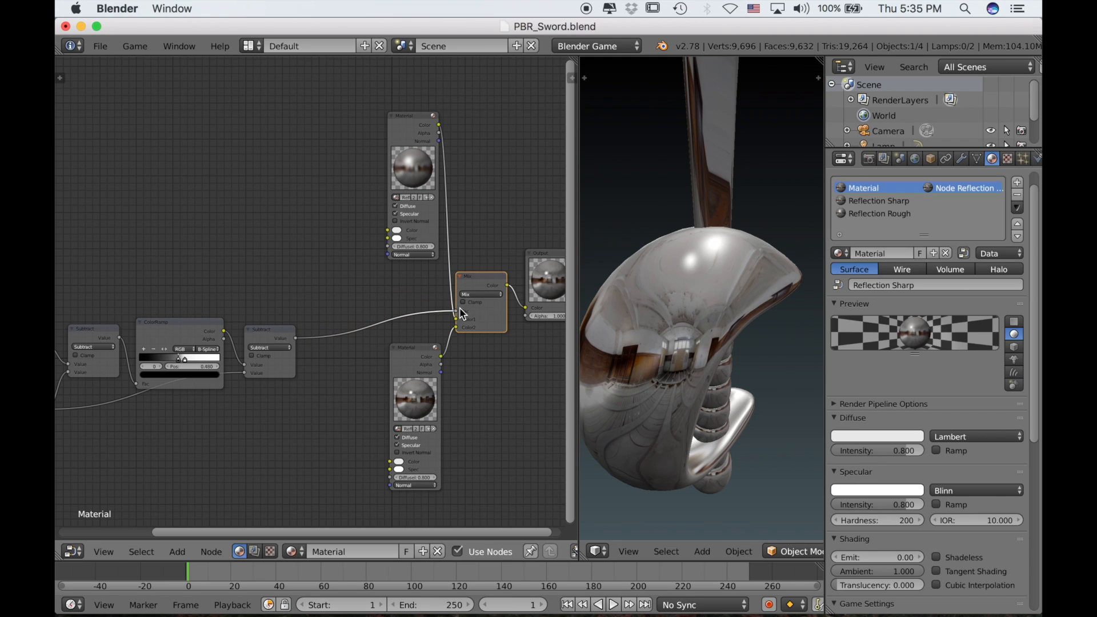
# - Raise the Value node to 0.700 to test the shift from sharp to rough reflections on the sword
pyautogui.keyDown('ctrl'); pyautogui.hscroll(-3, 282, 408); pyautogui.keyUp('ctrl')
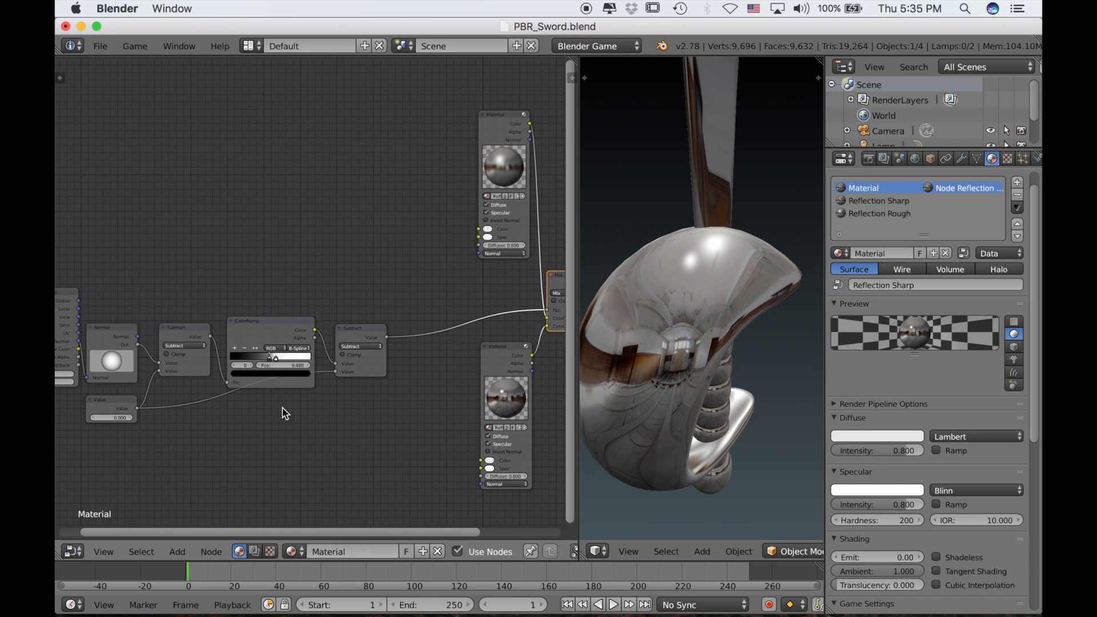
pyautogui.keyDown('ctrl'); pyautogui.hscroll(-4, 117, 432); pyautogui.keyUp('ctrl')
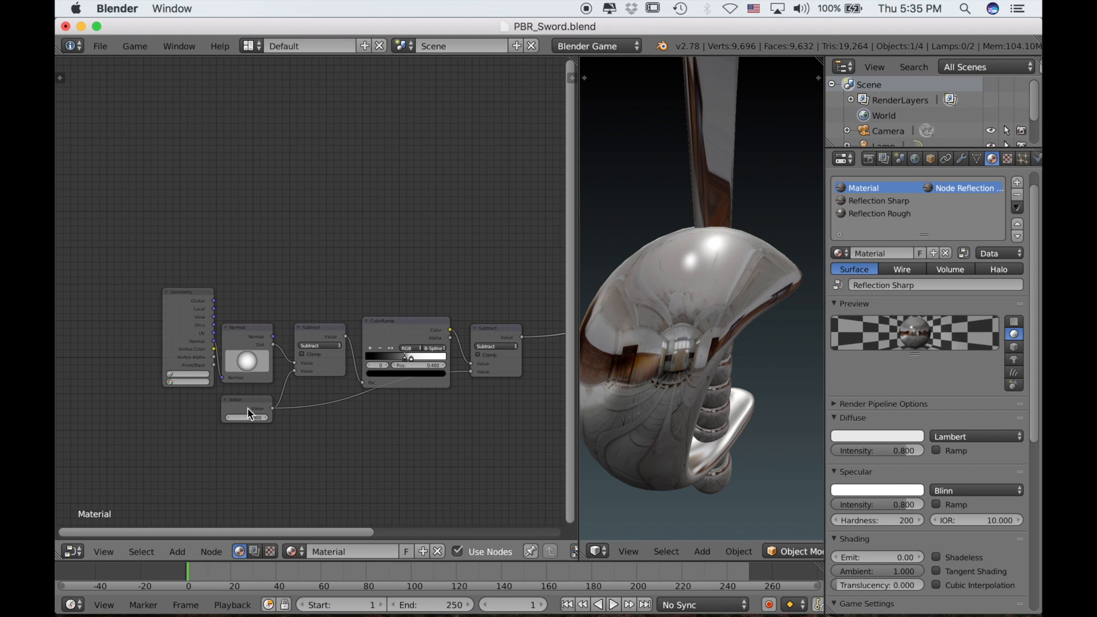
pyautogui.scroll(3, 262, 417)
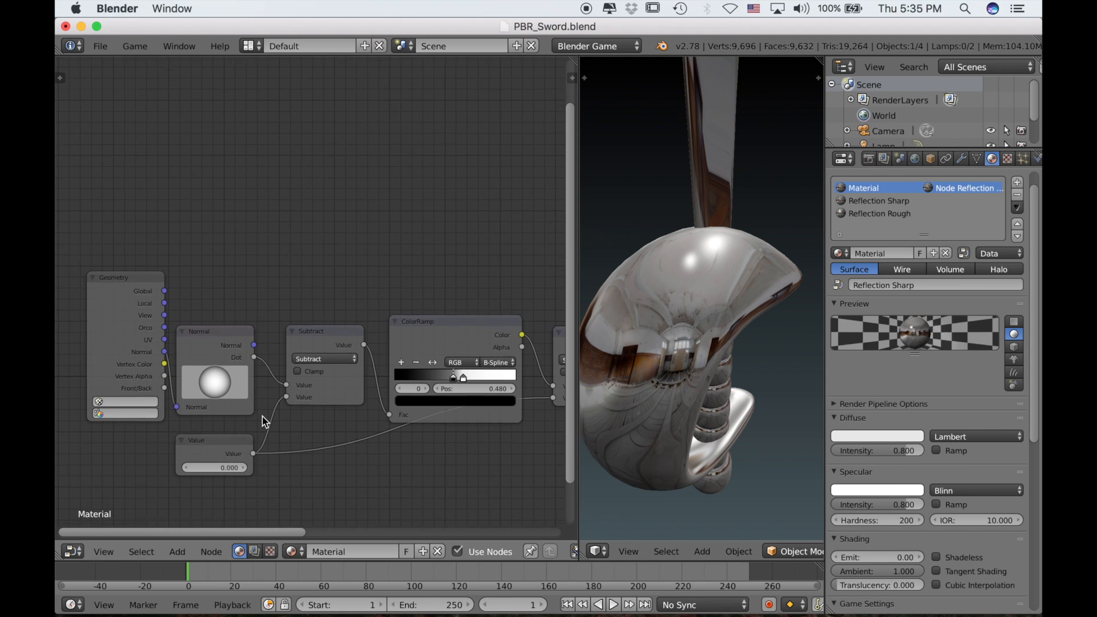
pyautogui.click(245, 455)
pyautogui.click(245, 455)
pyautogui.click(245, 455)
pyautogui.click(244, 455)
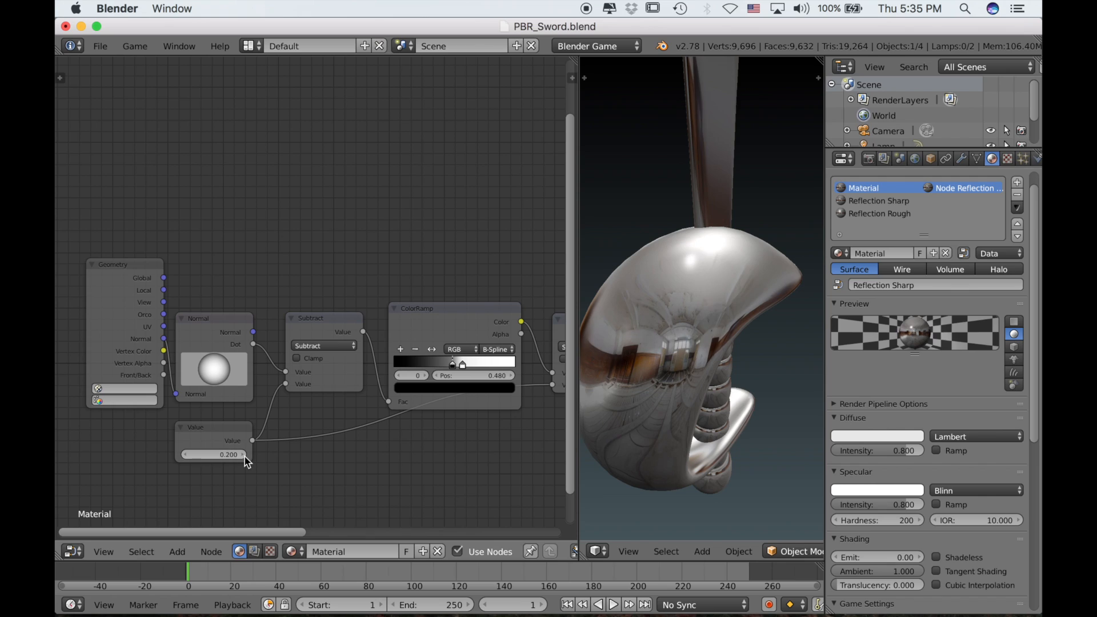
pyautogui.click(244, 455)
pyautogui.click(244, 456)
pyautogui.click(244, 455)
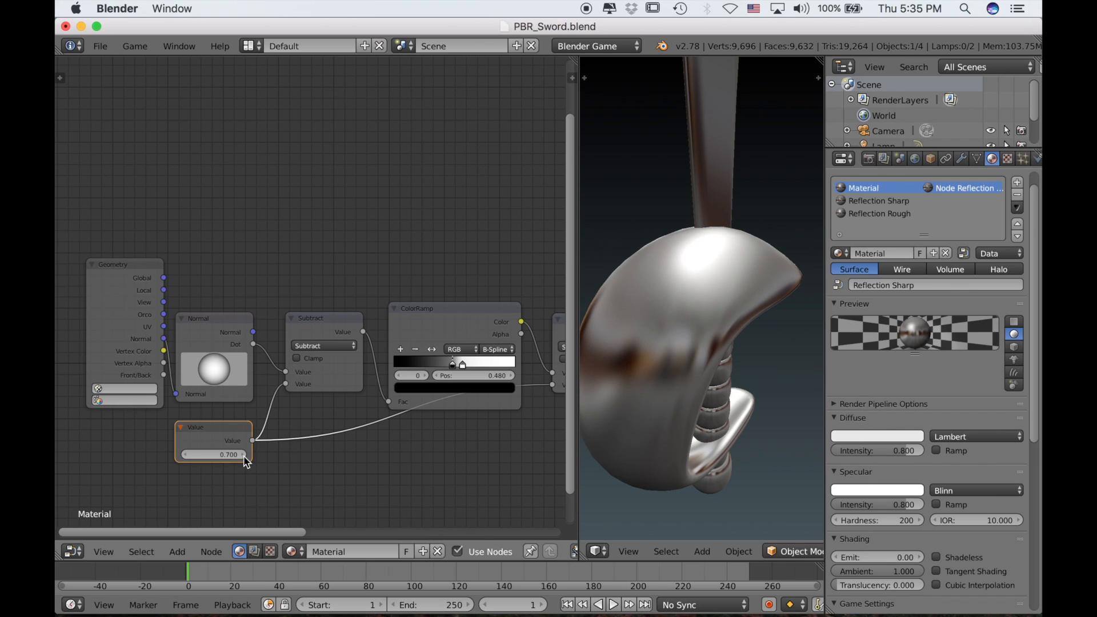
# - Set the Value node to 0.100 after comparing 0.200 and 0.500 on the sword's reflections
pyautogui.click(185, 455)
pyautogui.click(185, 455)
pyautogui.click(185, 455)
pyautogui.click(185, 455)
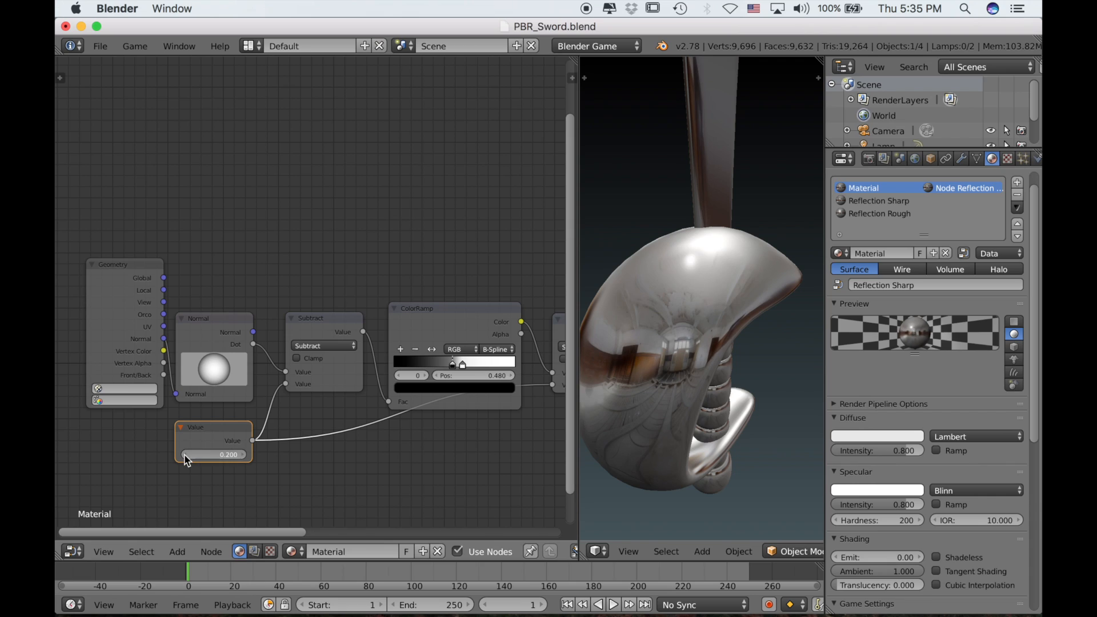
pyautogui.click(184, 455)
pyautogui.click(183, 454)
pyautogui.click(184, 454)
pyautogui.click(184, 455)
pyautogui.click(243, 454)
pyautogui.click(244, 454)
pyautogui.click(244, 454)
pyautogui.click(244, 454)
pyautogui.click(243, 454)
pyautogui.click(243, 454)
pyautogui.click(243, 454)
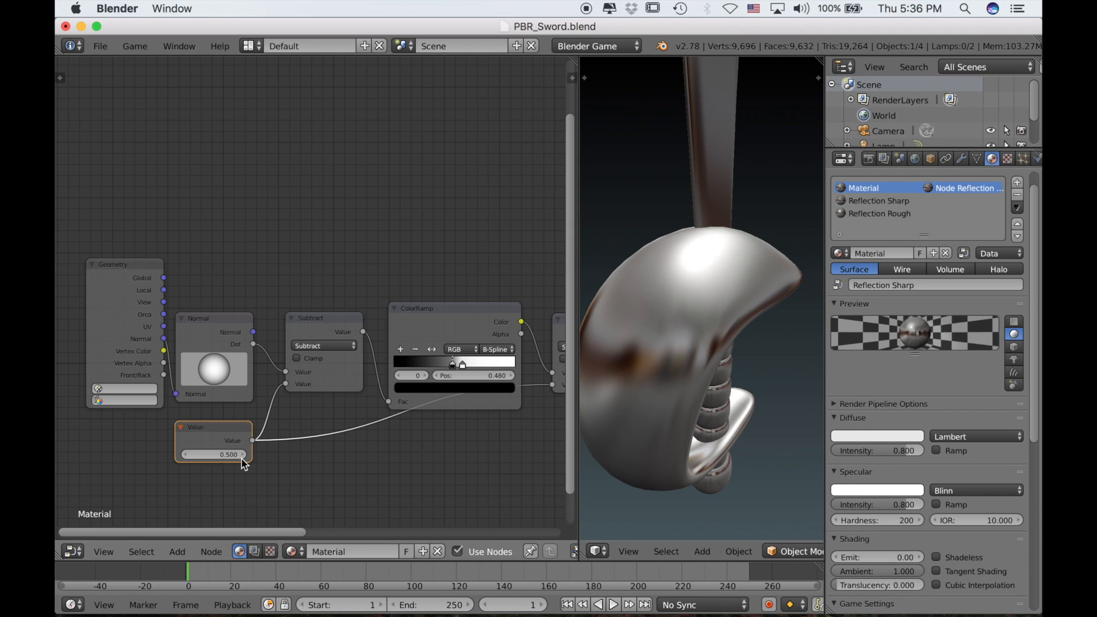
pyautogui.click(184, 455)
pyautogui.click(184, 454)
pyautogui.click(184, 454)
pyautogui.click(184, 454)
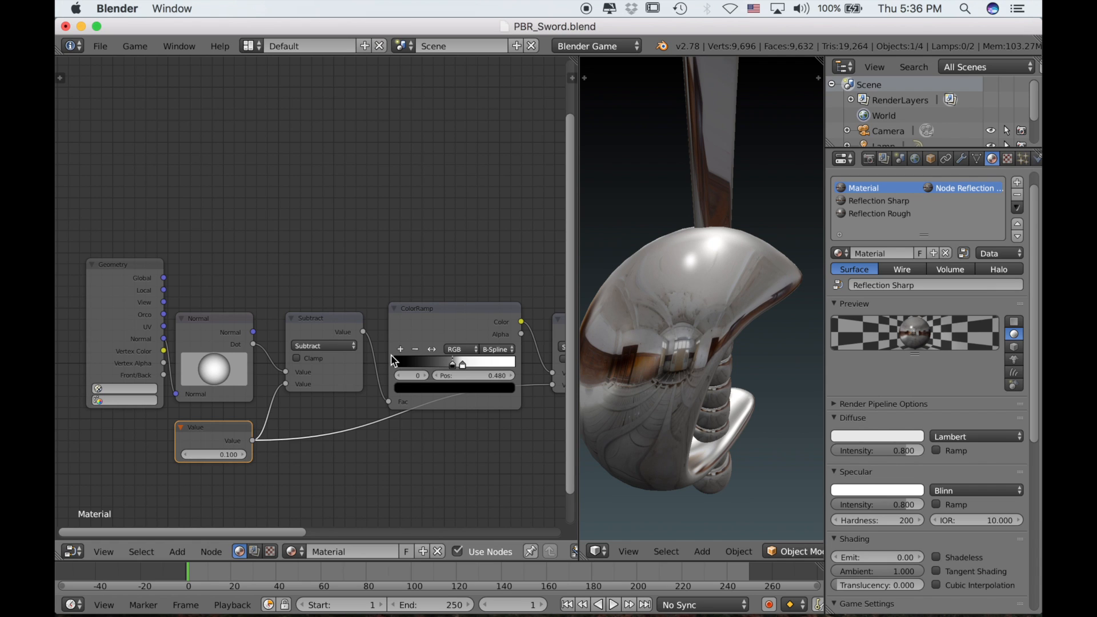
# - Replace the image of brush texture Texture.004 with PBR_Sword_hn.png from the Desktop
pyautogui.scroll(-5, 438, 321)
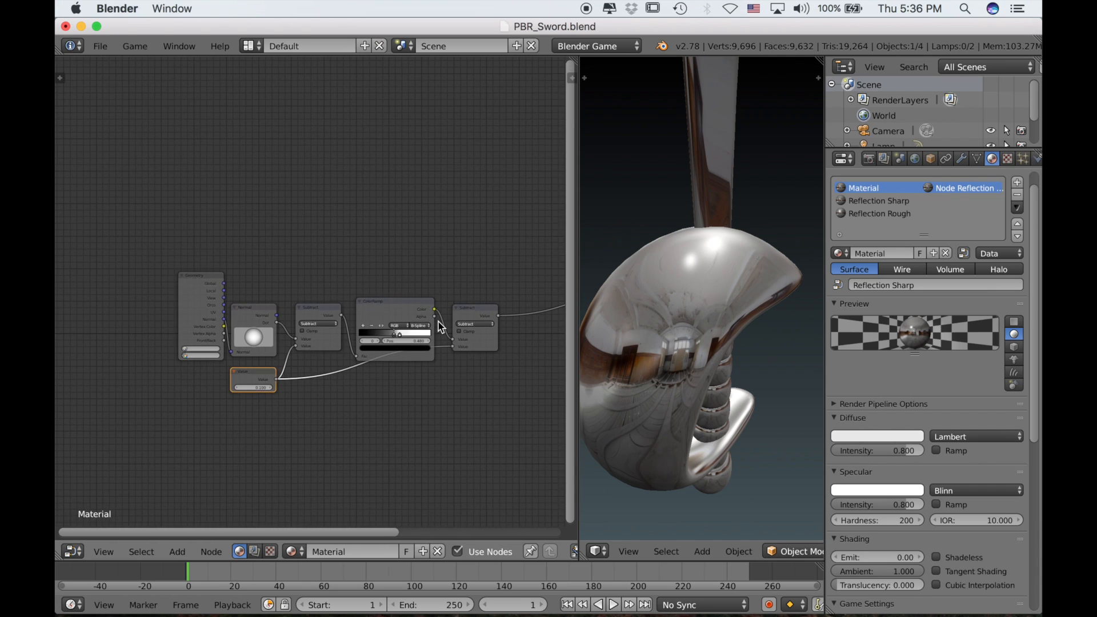
pyautogui.hscroll(2, 438, 321)
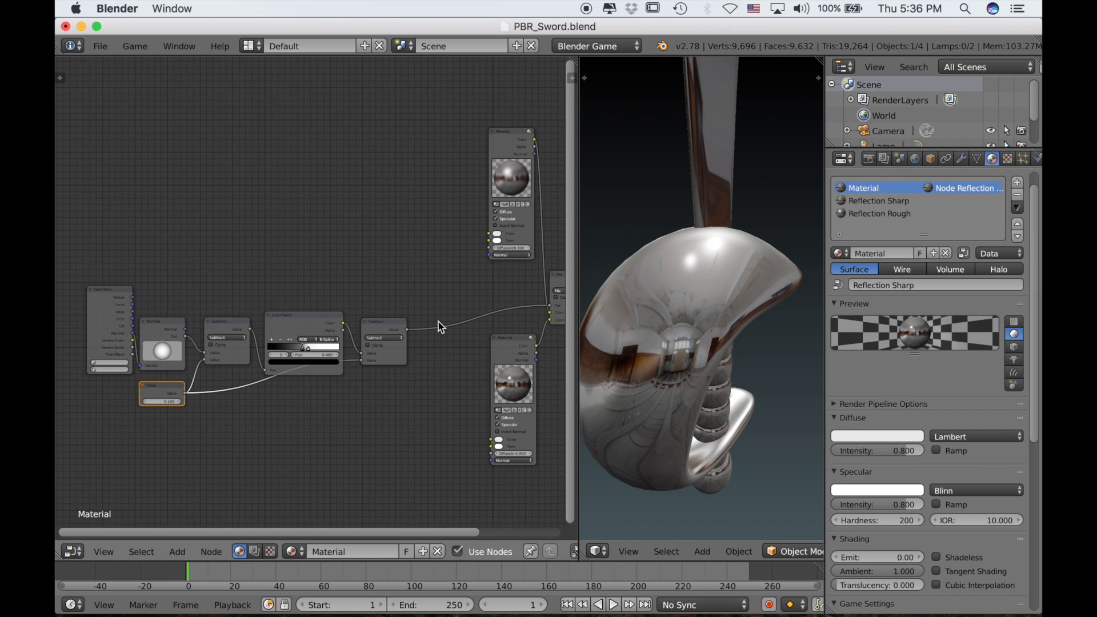
pyautogui.hscroll(3, 437, 321)
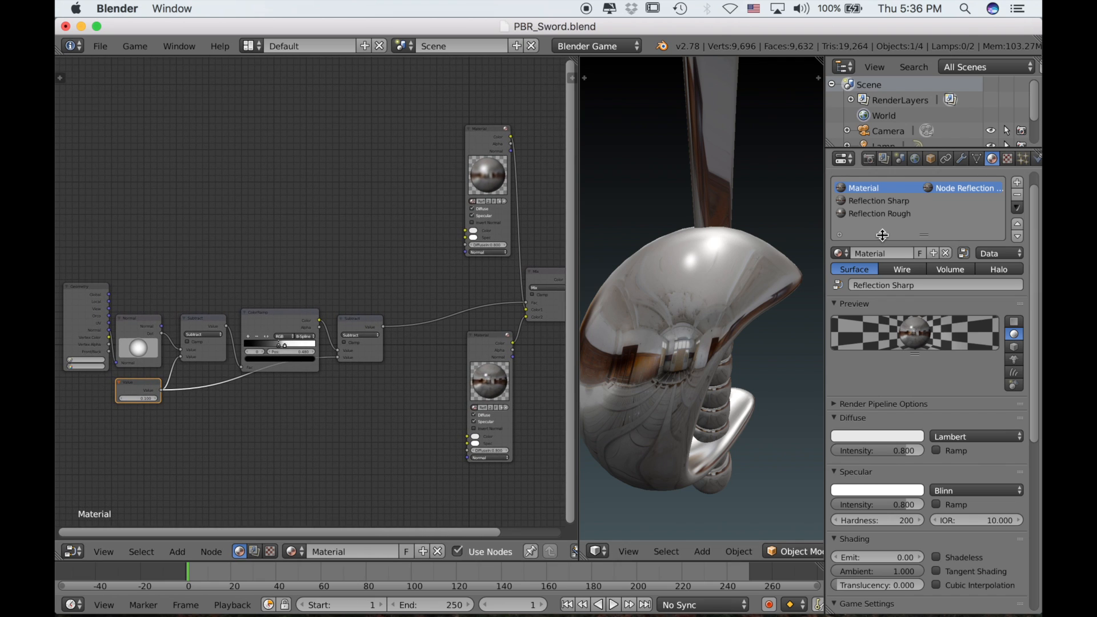
pyautogui.click(1009, 160)
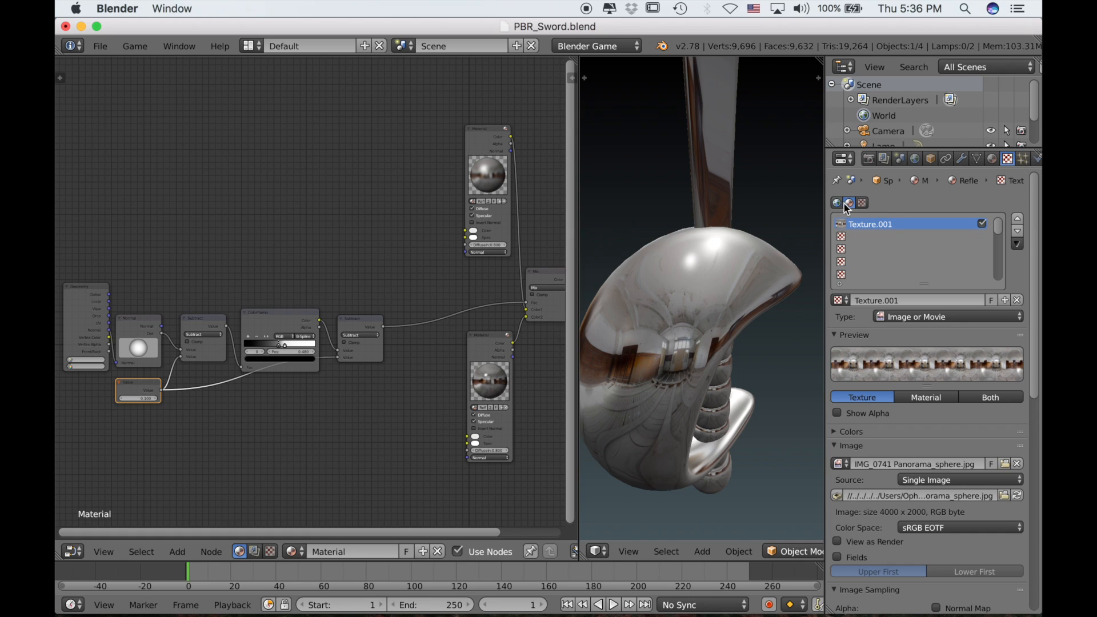
pyautogui.click(862, 203)
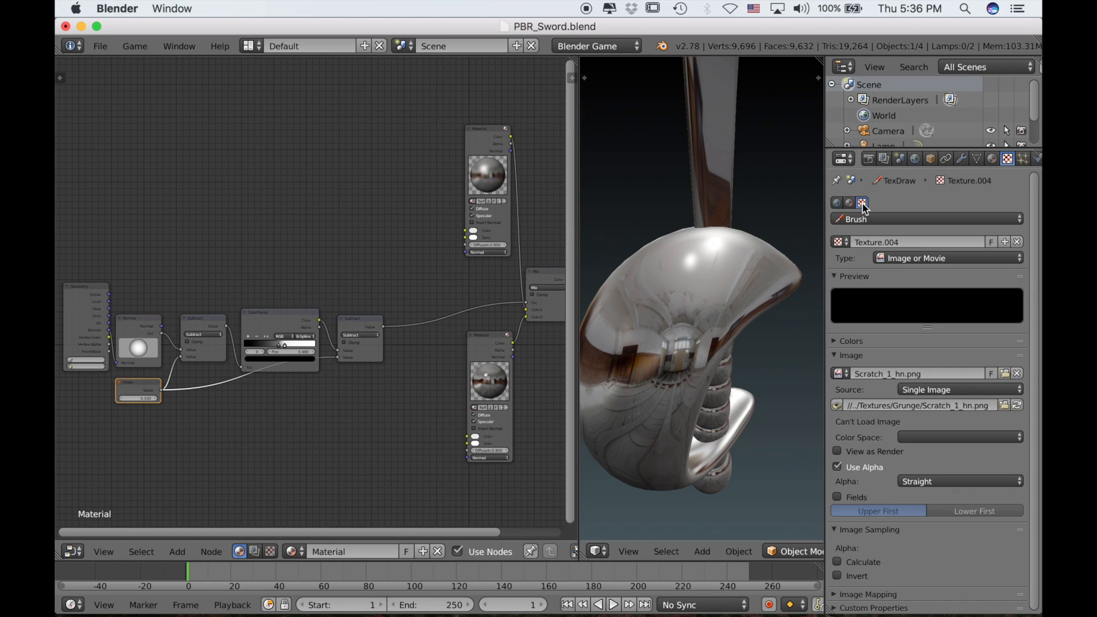
pyautogui.click(1017, 374)
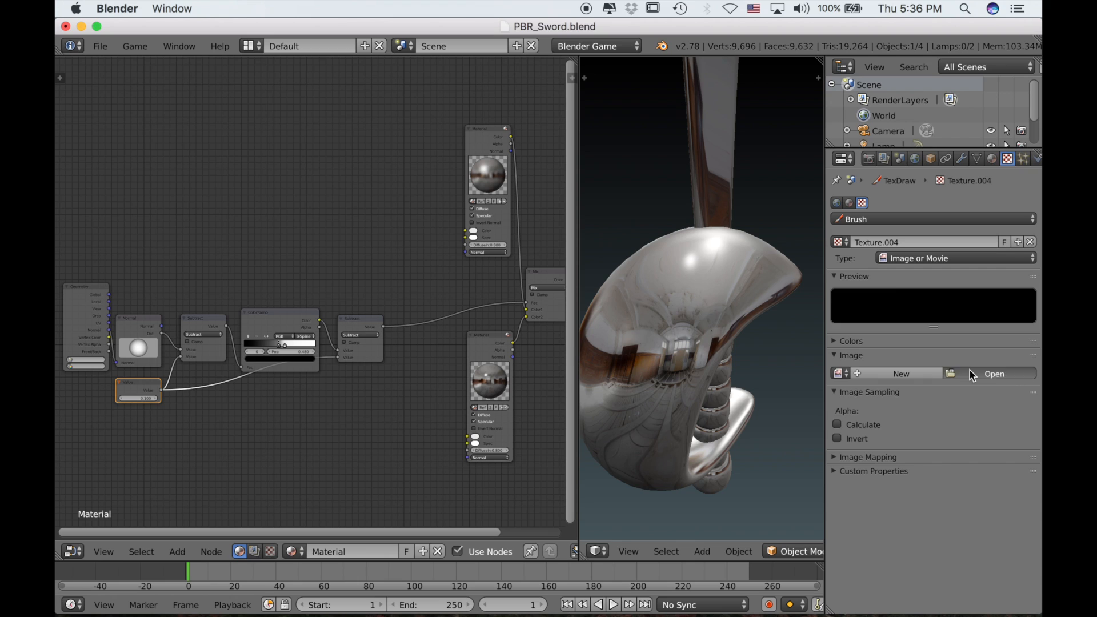
pyautogui.click(969, 370)
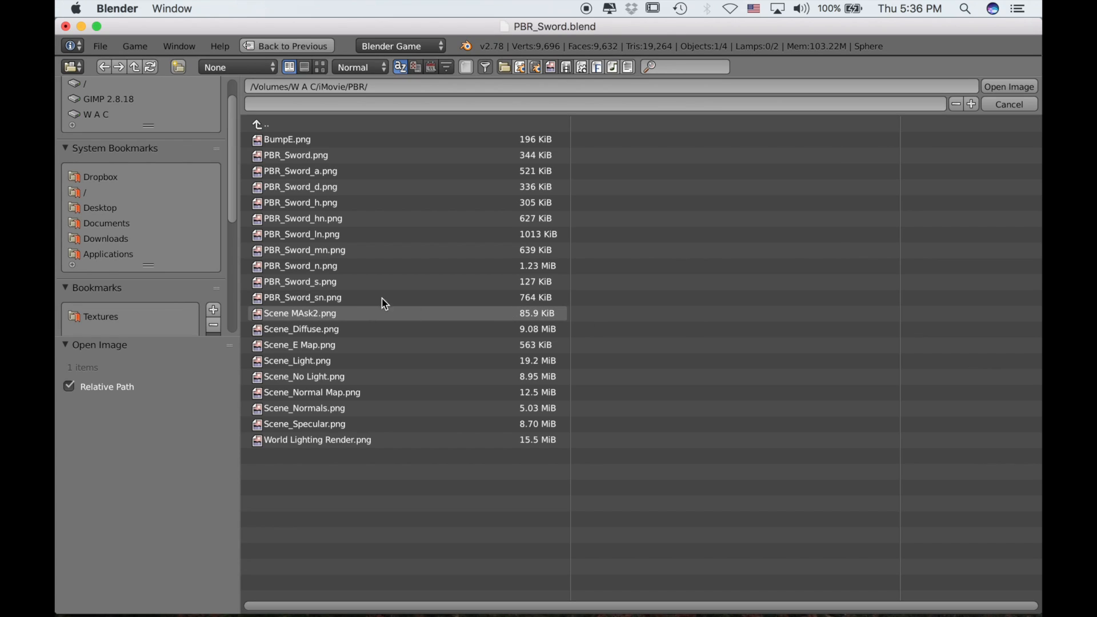
pyautogui.click(103, 210)
pyautogui.click(323, 203)
pyautogui.click(997, 89)
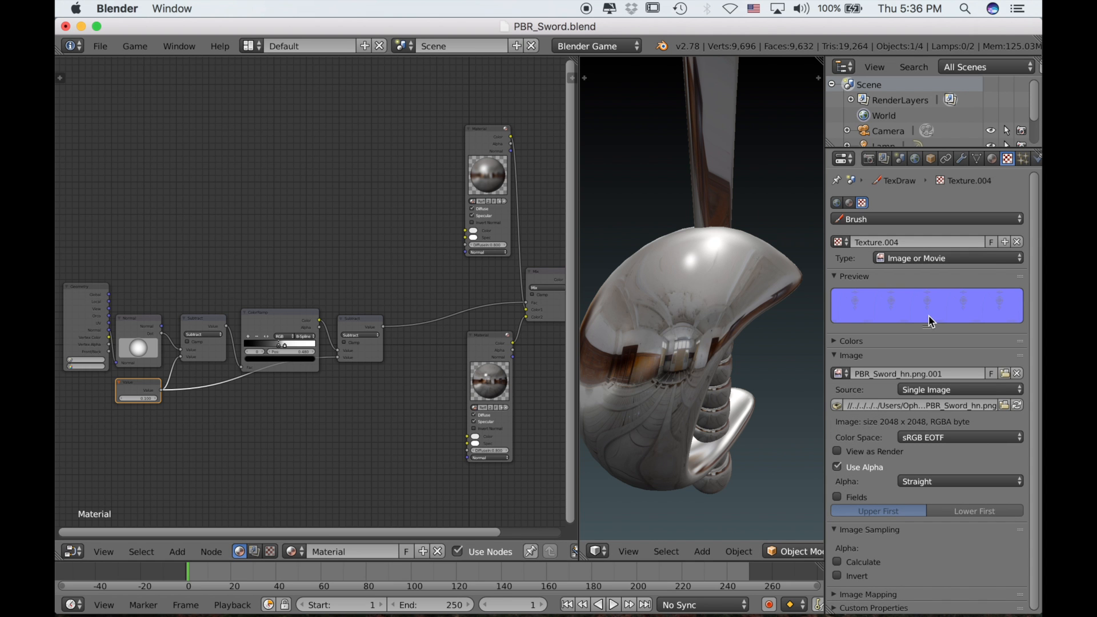
# - Add a Texture input node above the ColorRamp node and select the Geometry node
pyautogui.click(991, 160)
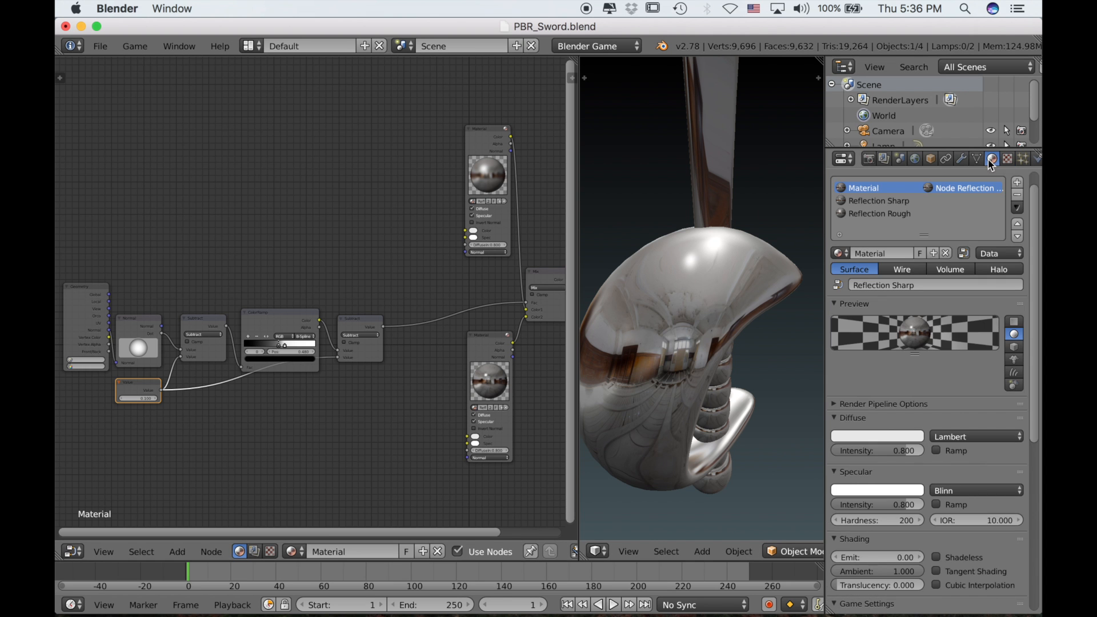
pyautogui.hotkey('shift', 'a')
pyautogui.moveTo(220, 259)
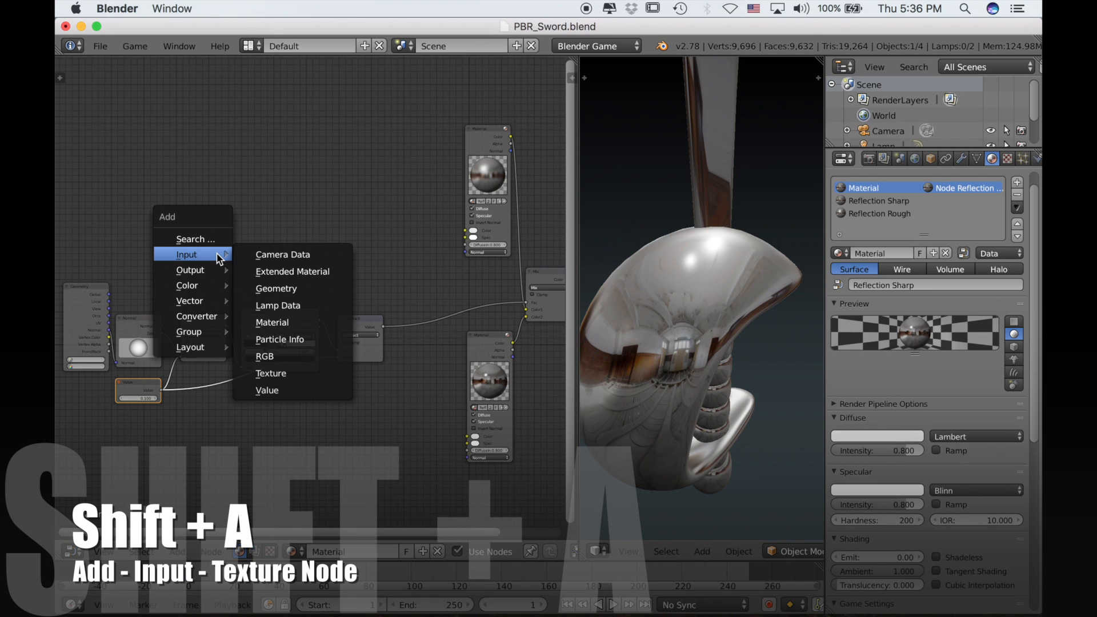
pyautogui.click(277, 373)
pyautogui.click(259, 181)
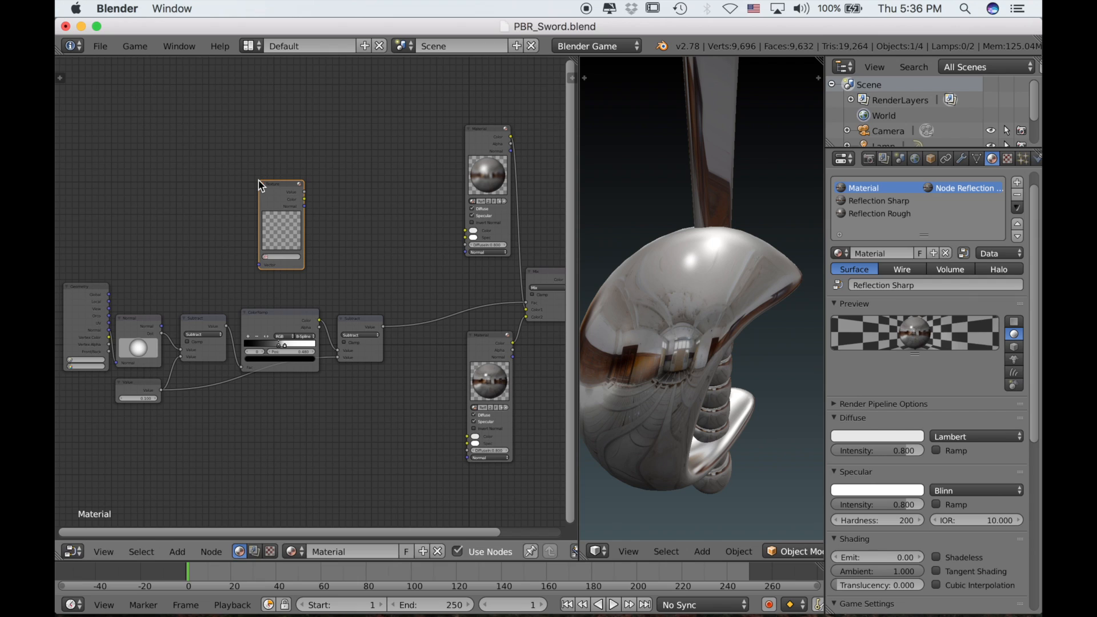
pyautogui.click(109, 327)
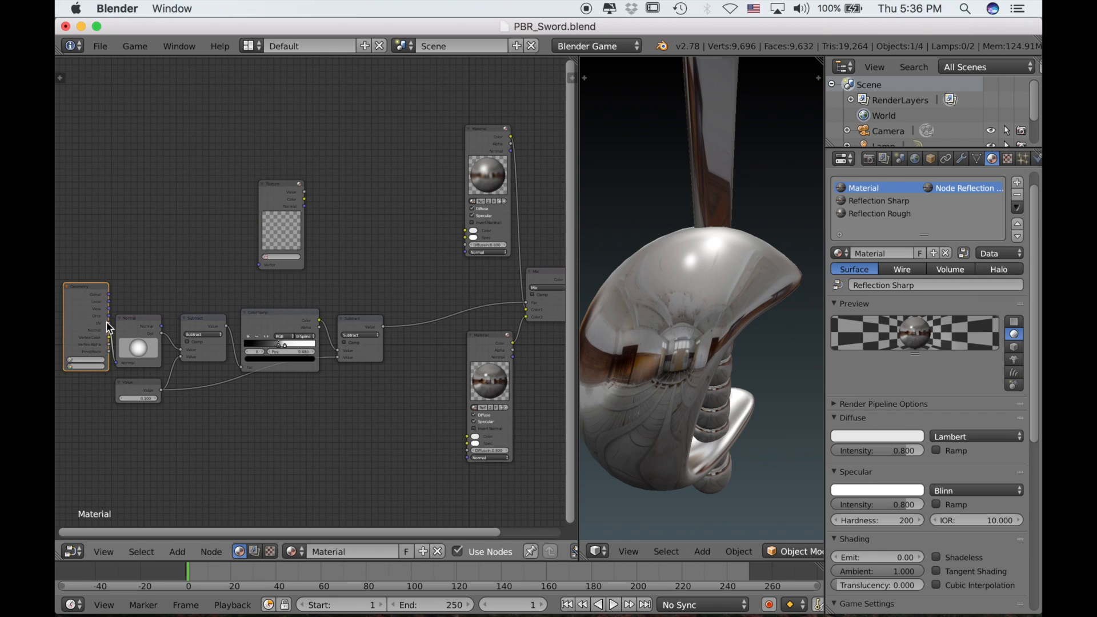
# - Link the Geometry node's UV output to the Texture node's Vector input and move the Texture node left to make room
pyautogui.moveTo(109, 324); pyautogui.dragTo(262, 267)
pyautogui.scroll(2, 322, 255)
pyautogui.click(268, 182)
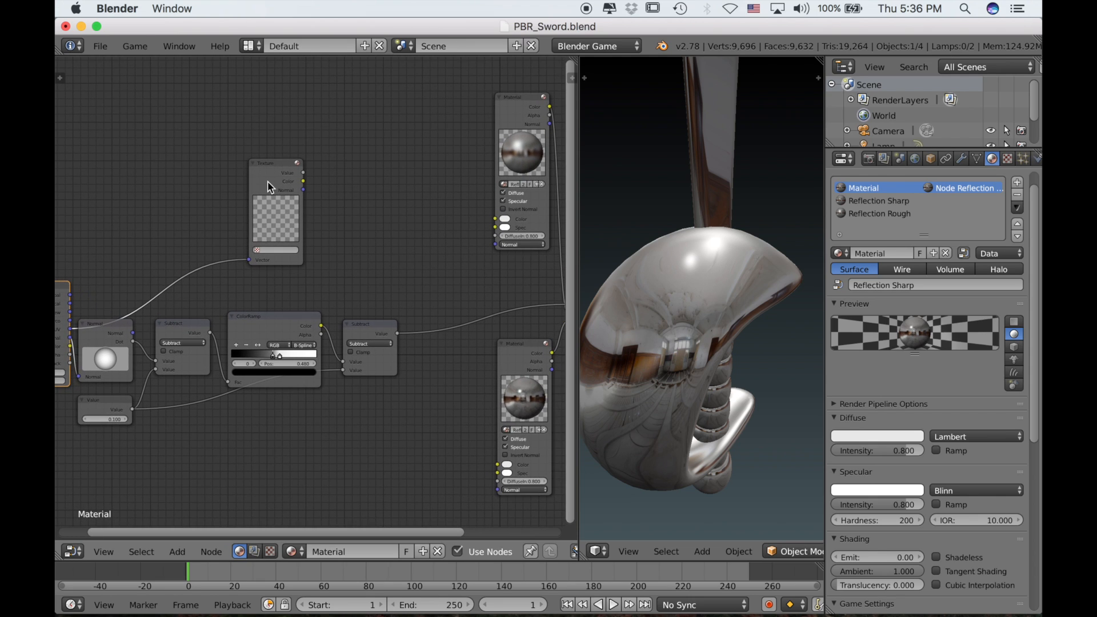
pyautogui.moveTo(260, 182); pyautogui.dragTo(197, 177)
# - Add a Normal Map node beside the Texture node and link the texture's Color output to its Color input
pyautogui.hotkey('shift', 'a')
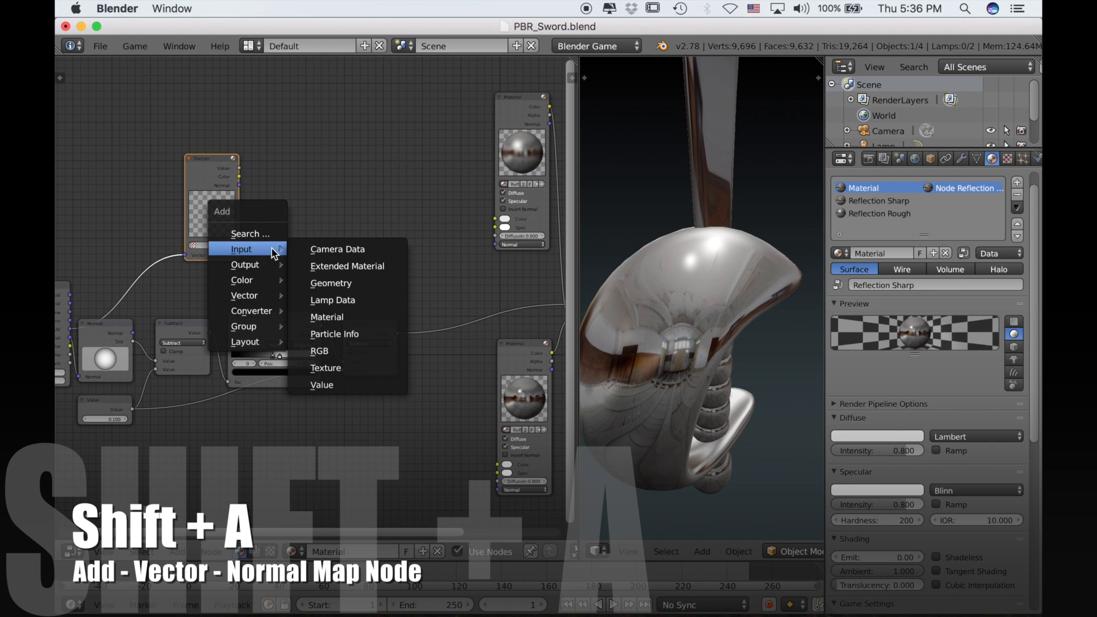
pyautogui.moveTo(267, 314)
pyautogui.moveTo(254, 296)
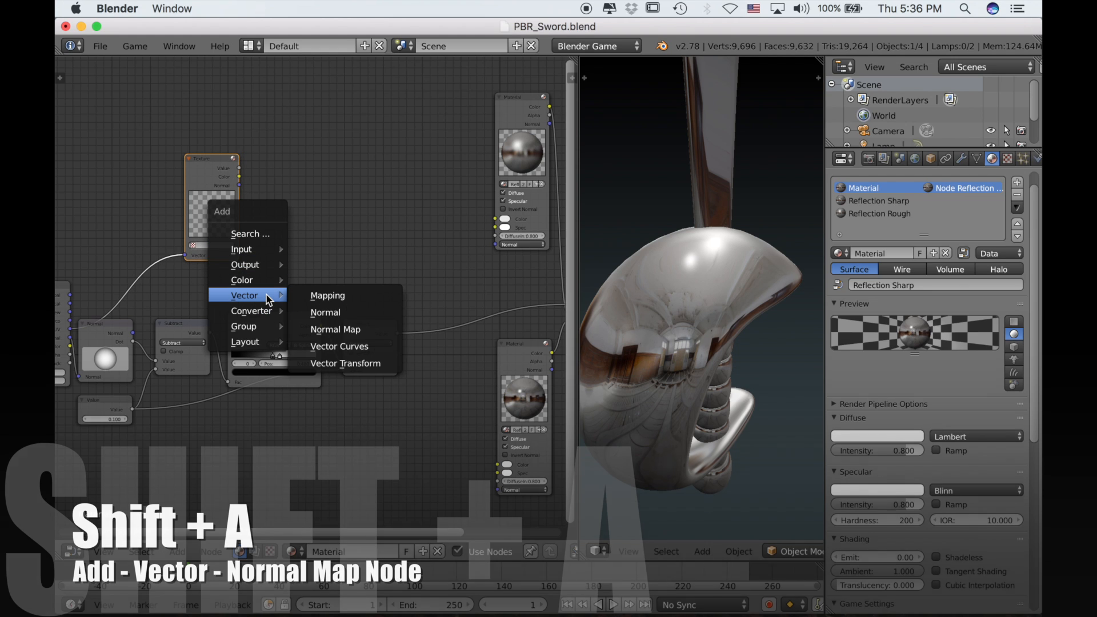
pyautogui.click(321, 329)
pyautogui.click(255, 174)
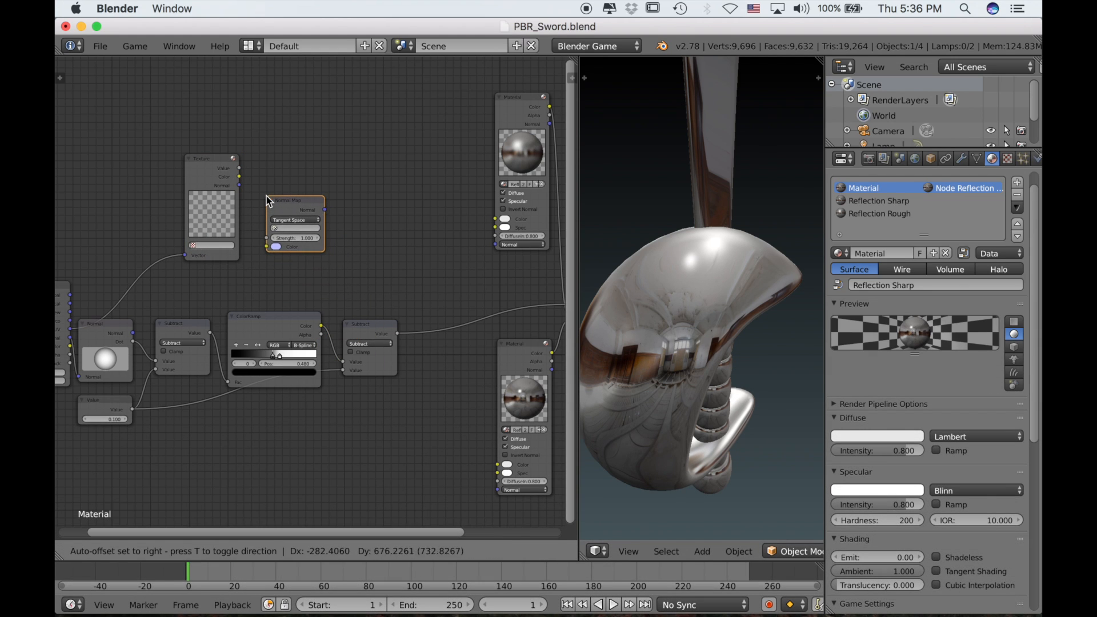
pyautogui.click(224, 182)
pyautogui.moveTo(239, 177); pyautogui.dragTo(268, 251)
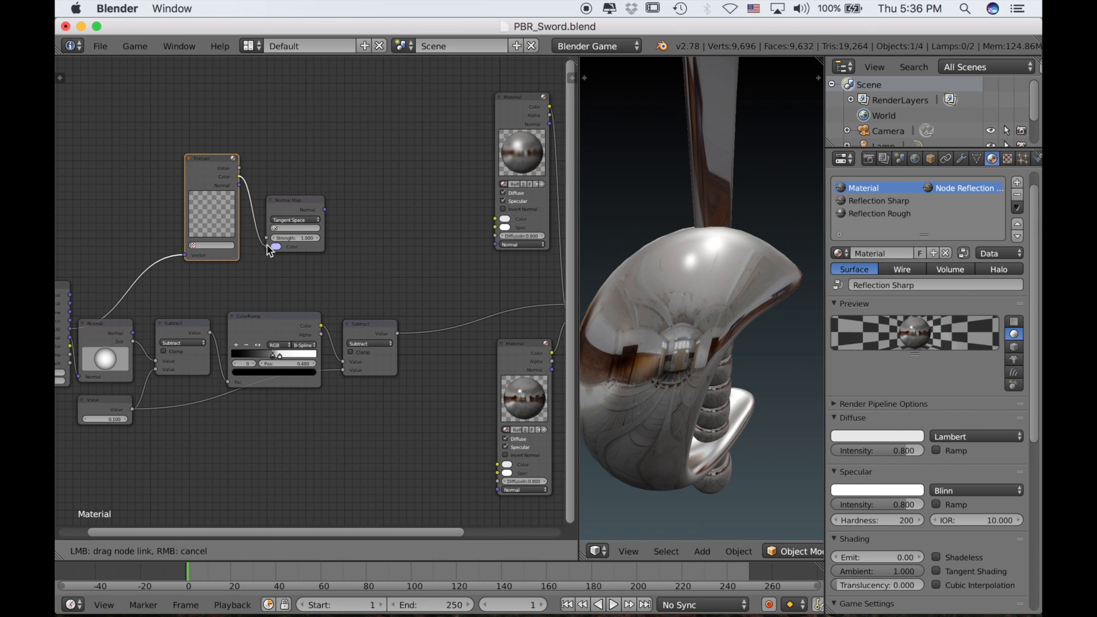
# - Assign Texture.004 to the Texture node that feeds the Normal Map node
pyautogui.click(218, 245)
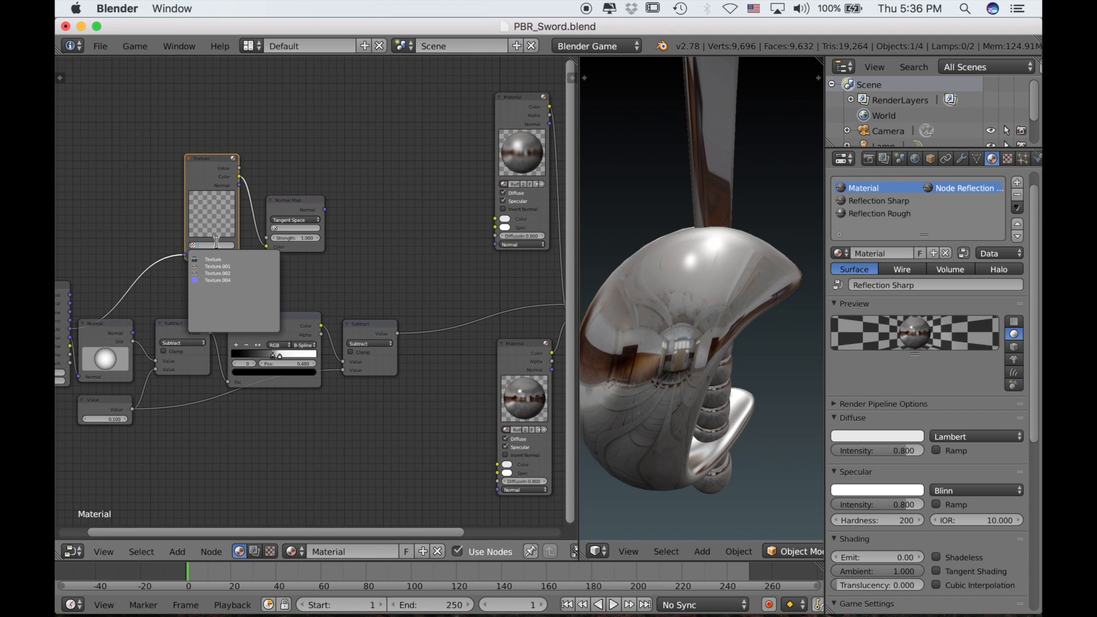
pyautogui.click(221, 281)
pyautogui.scroll(1, 220, 282)
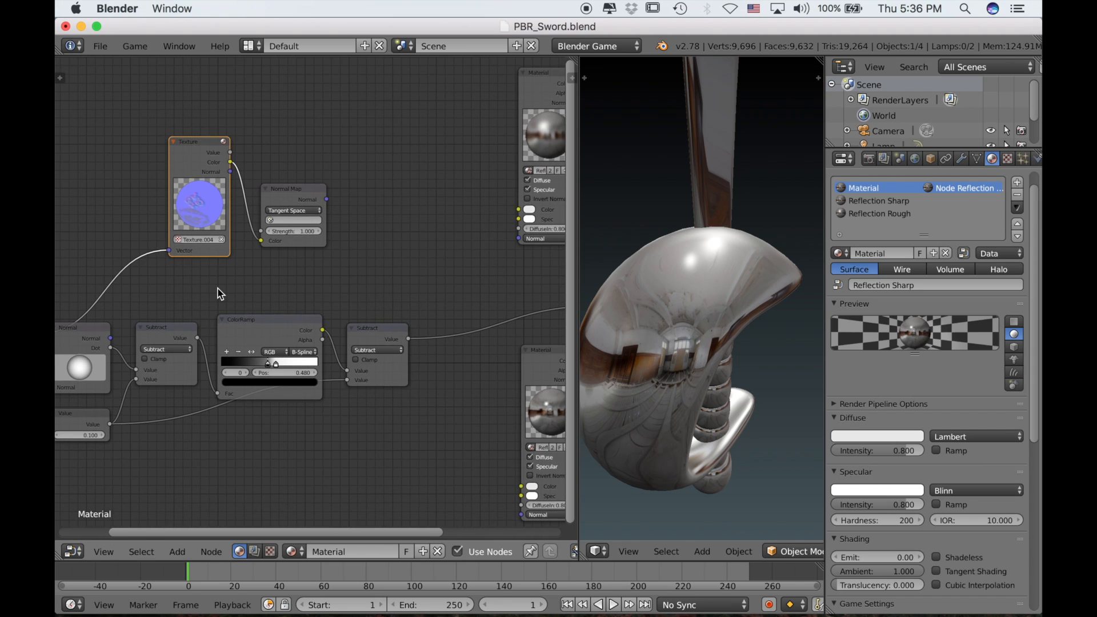
pyautogui.scroll(1, 220, 293)
pyautogui.scroll(1, 154, 308)
pyautogui.click(168, 228)
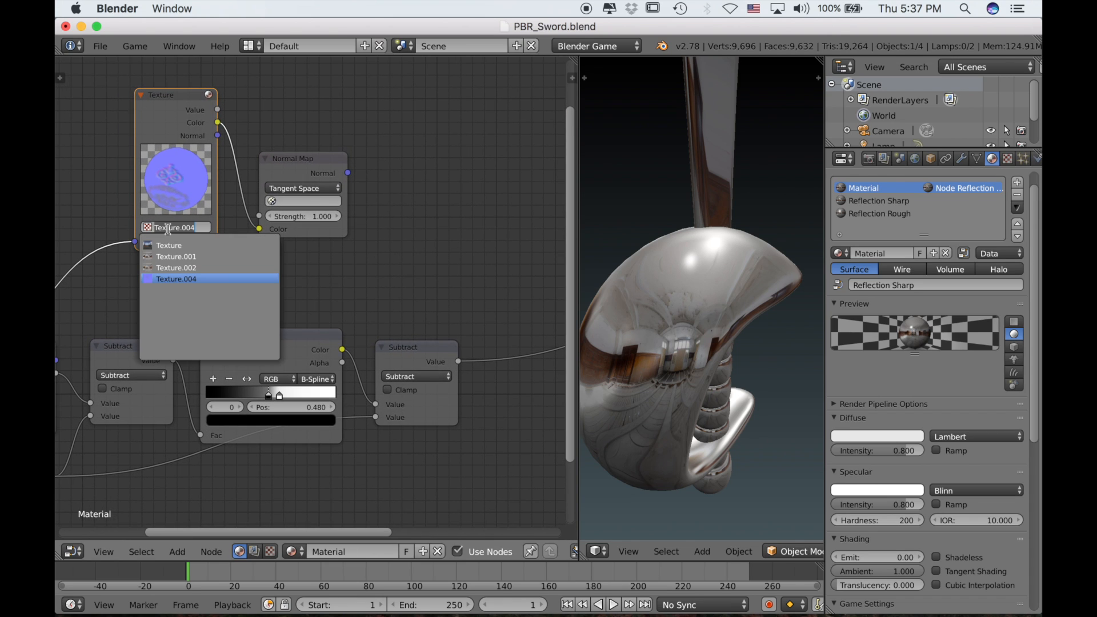
pyautogui.click(116, 277)
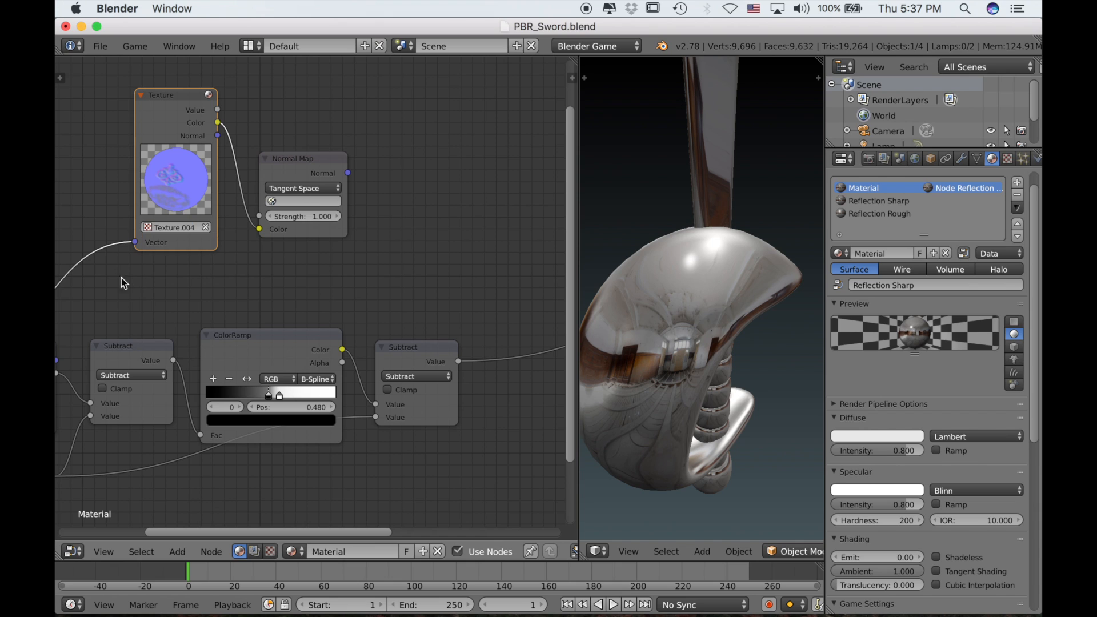
# - Link the Normal Map node's Normal output to the Normal inputs of both Material nodes
pyautogui.scroll(-2, 320, 289)
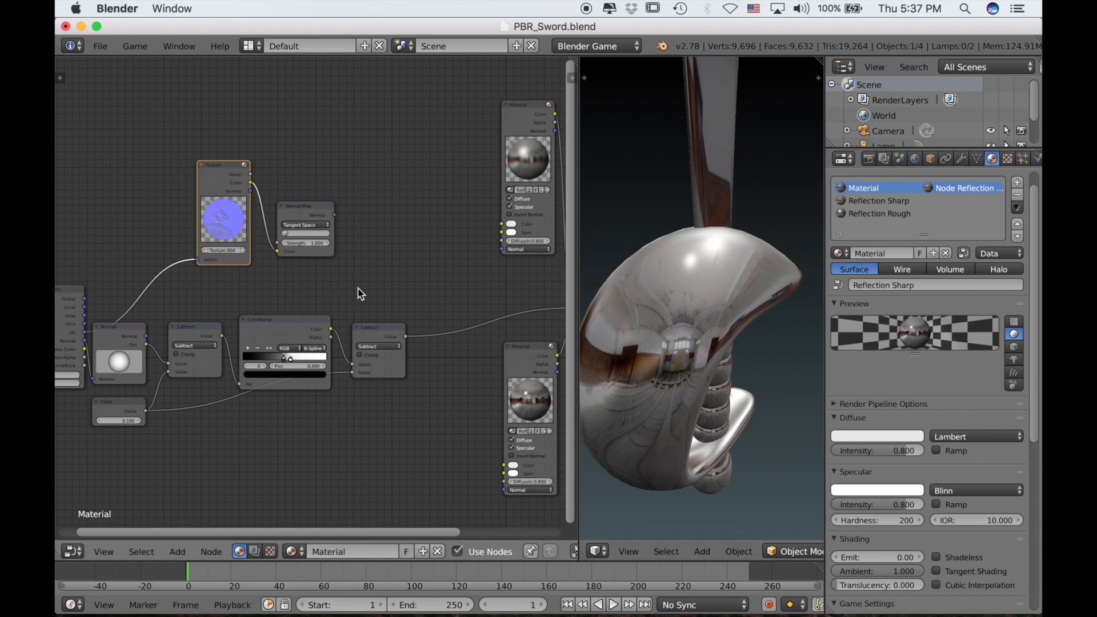
pyautogui.keyDown('ctrl'); pyautogui.hscroll(2, 360, 292); pyautogui.keyUp('ctrl')
pyautogui.keyDown('ctrl'); pyautogui.hscroll(2, 360, 293); pyautogui.keyUp('ctrl')
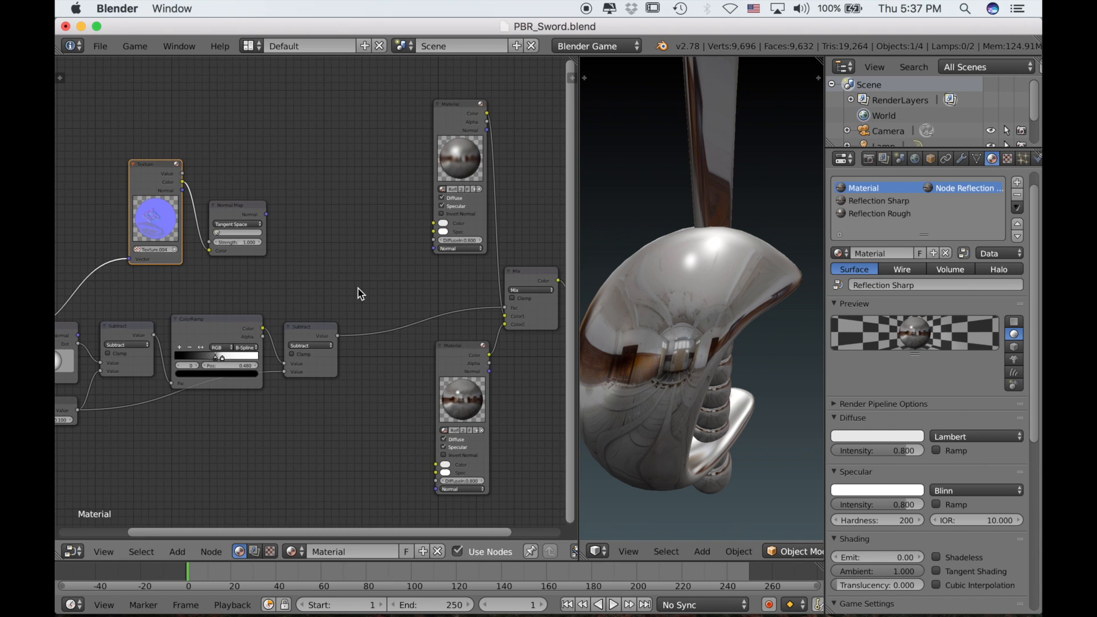
pyautogui.keyDown('ctrl'); pyautogui.hscroll(2, 360, 294); pyautogui.keyUp('ctrl')
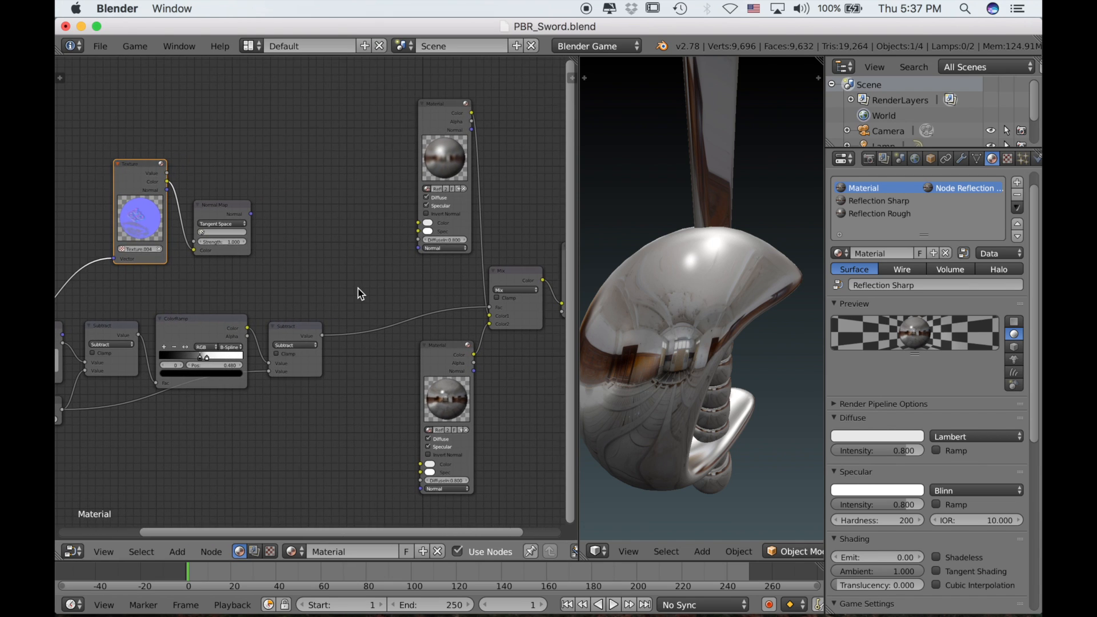
pyautogui.click(248, 216)
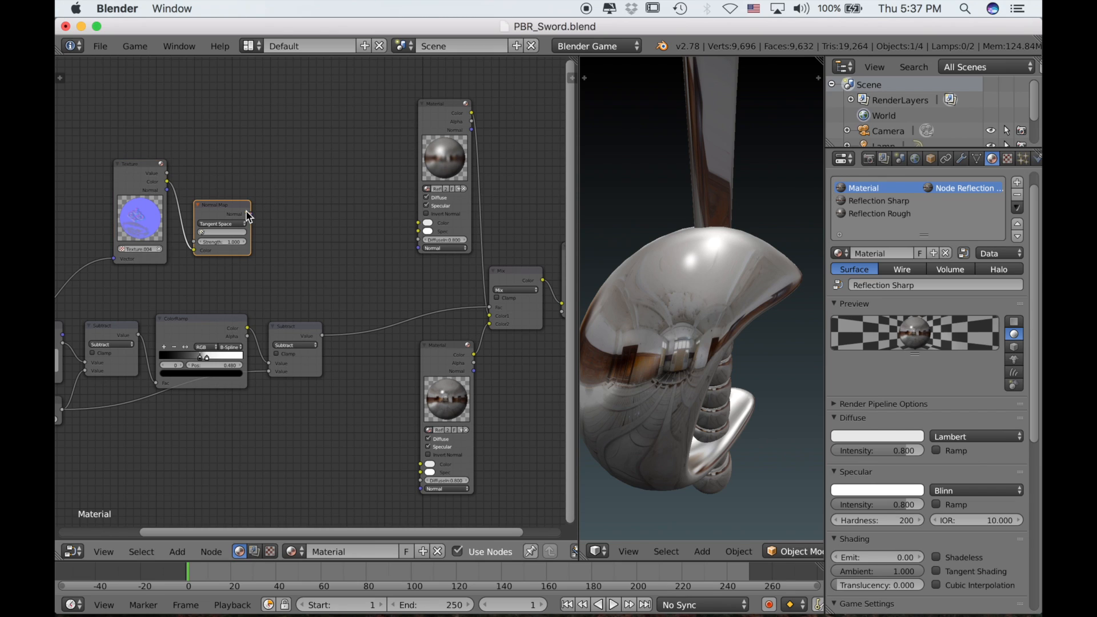
pyautogui.moveTo(252, 214)
pyautogui.mouseDown()
pyautogui.moveTo(412, 260)
pyautogui.moveTo(420, 250)
pyautogui.mouseUp()
pyautogui.scroll(-1, 382, 342)
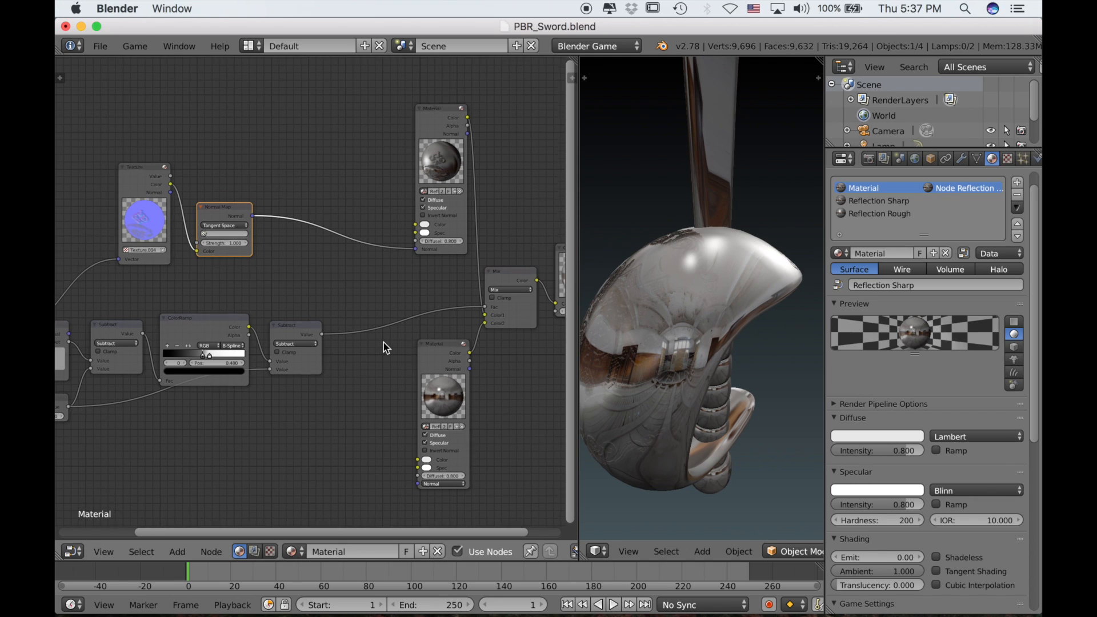
pyautogui.moveTo(259, 225); pyautogui.dragTo(414, 474)
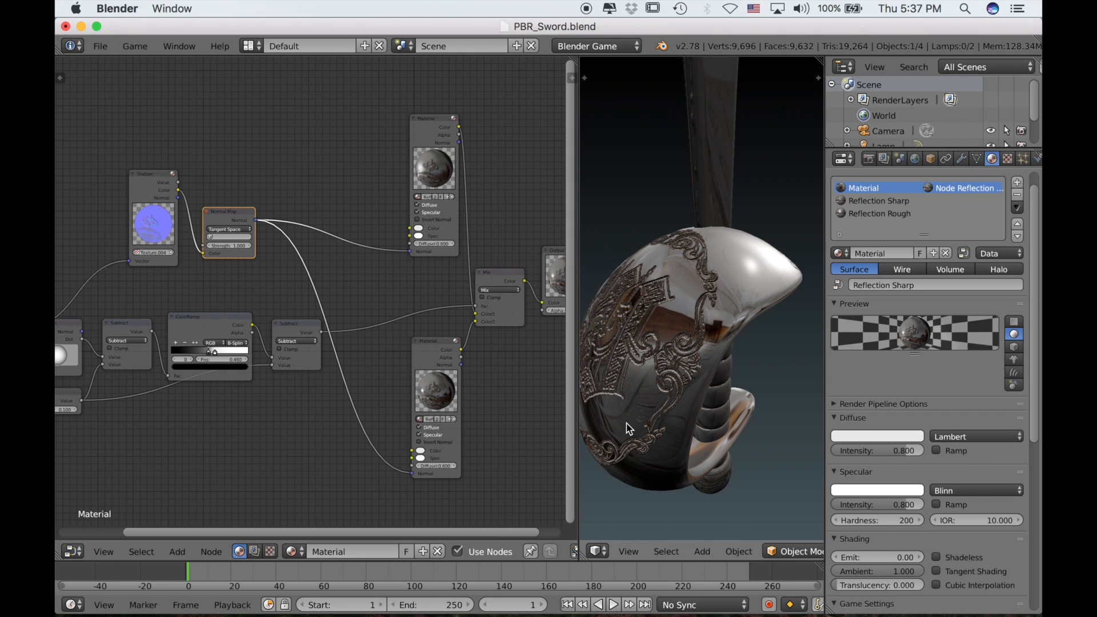
# - Examine the normal-mapped ornament on the sword's guard and pommel from several angles
pyautogui.hscroll(3, 702, 416)
pyautogui.hscroll(-6, 702, 416)
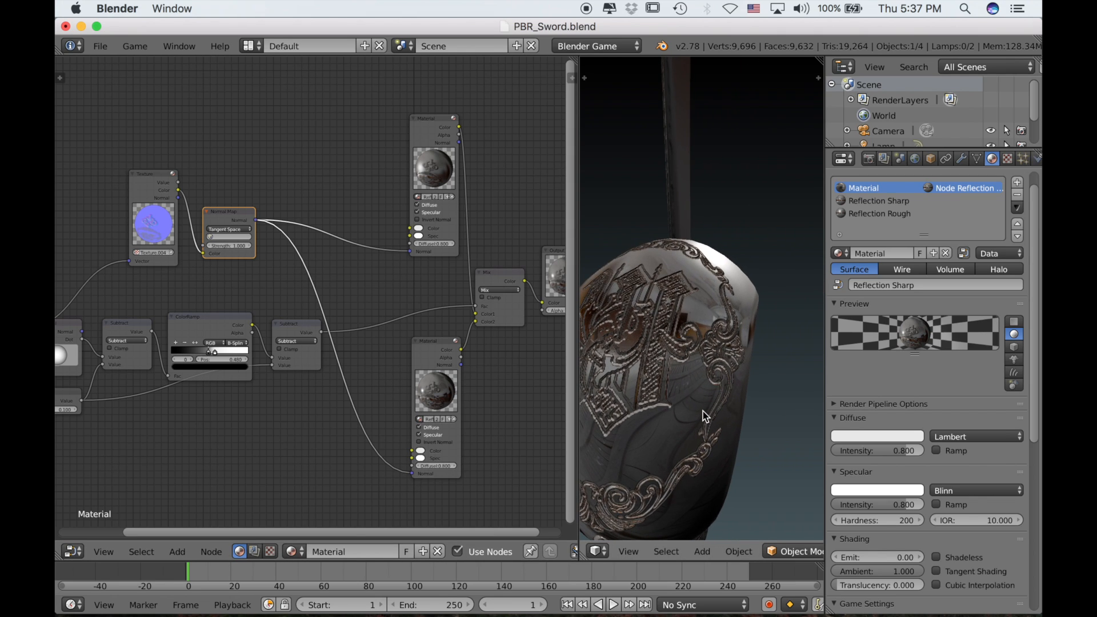
pyautogui.scroll(-5, 702, 416)
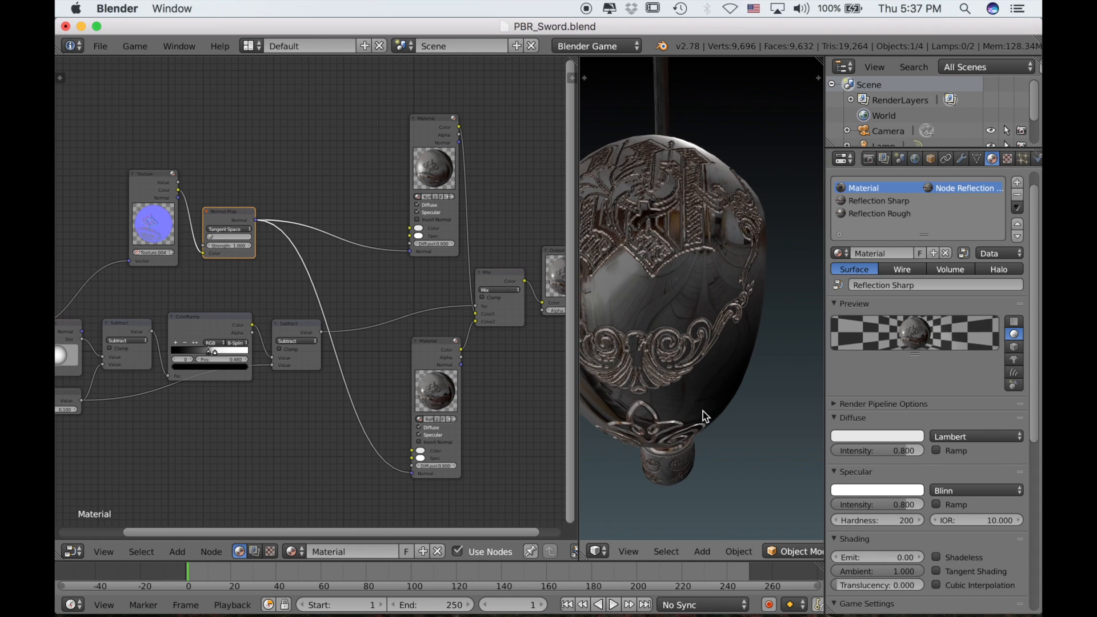
pyautogui.scroll(-5, 703, 416)
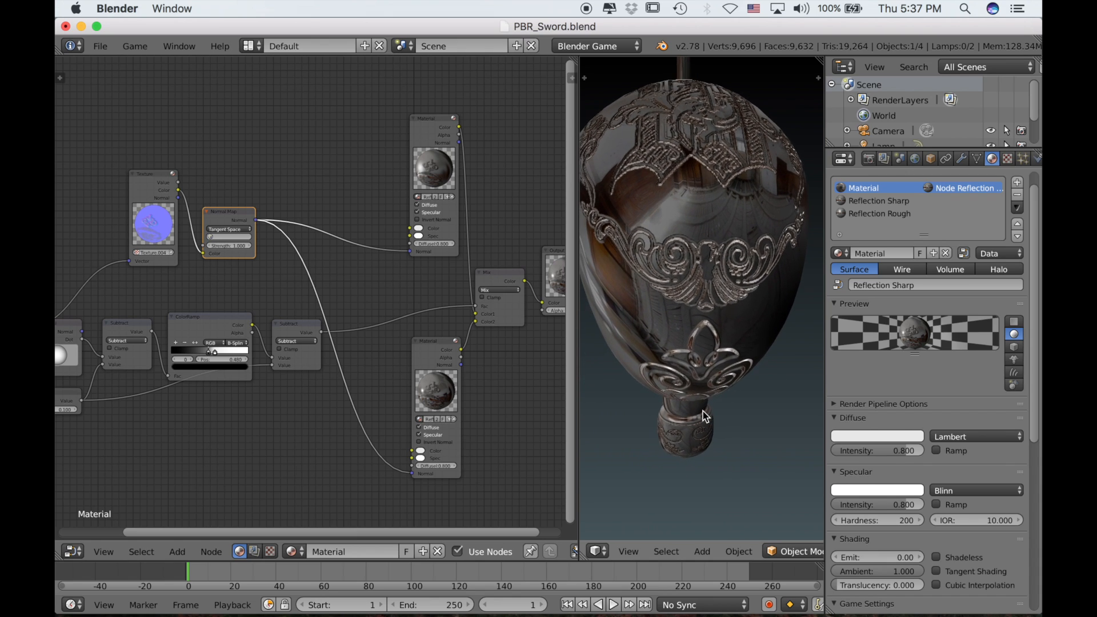
pyautogui.scroll(-5, 704, 416)
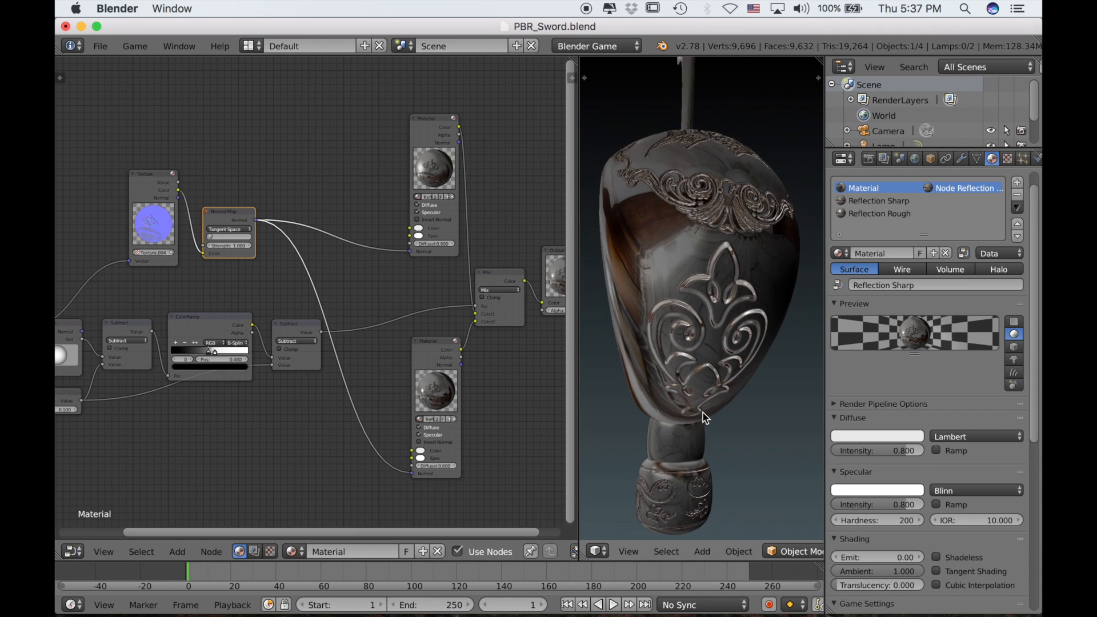
pyautogui.scroll(-5, 703, 413)
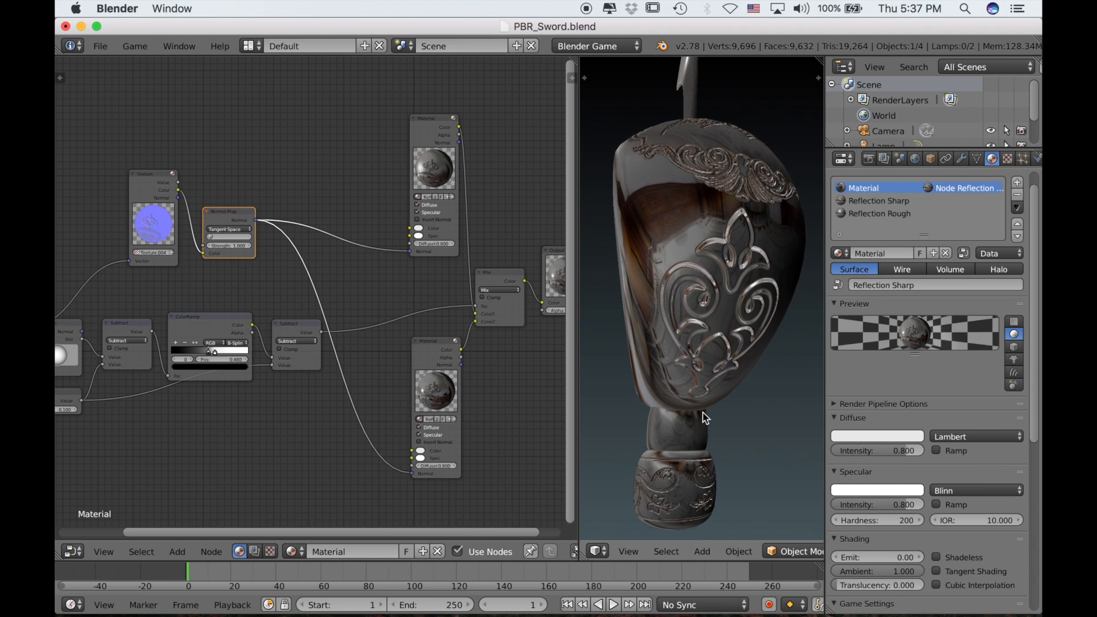
# - Try weaker Normal Map strengths of 0.6 and 0.2, finishing with the strength set to 0.5
pyautogui.scroll(3, 215, 250)
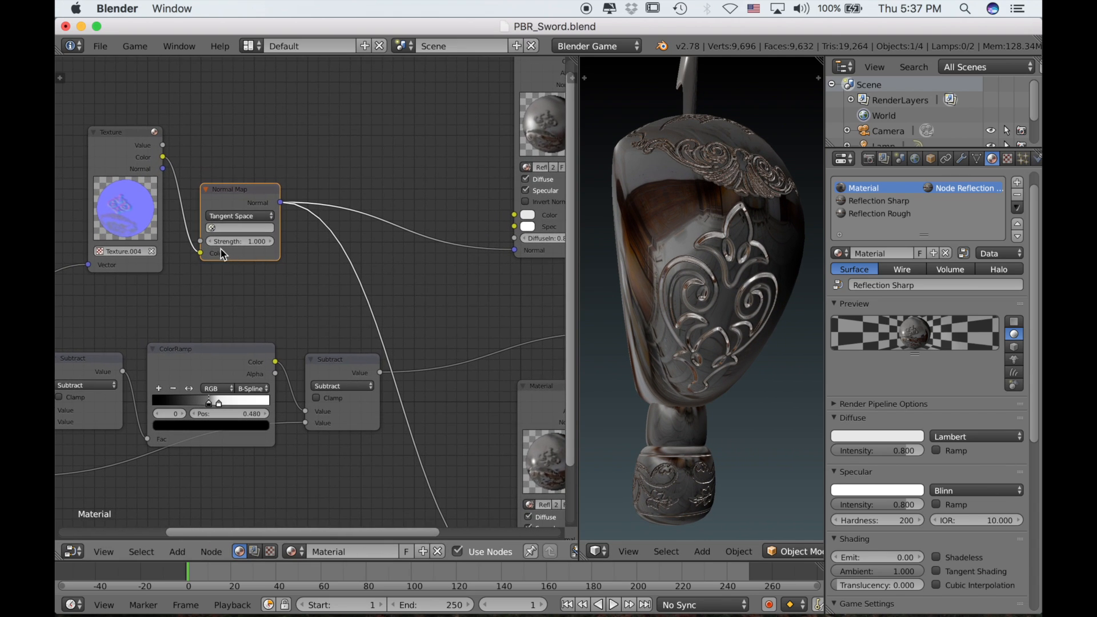
pyautogui.click(210, 241)
pyautogui.click(210, 241)
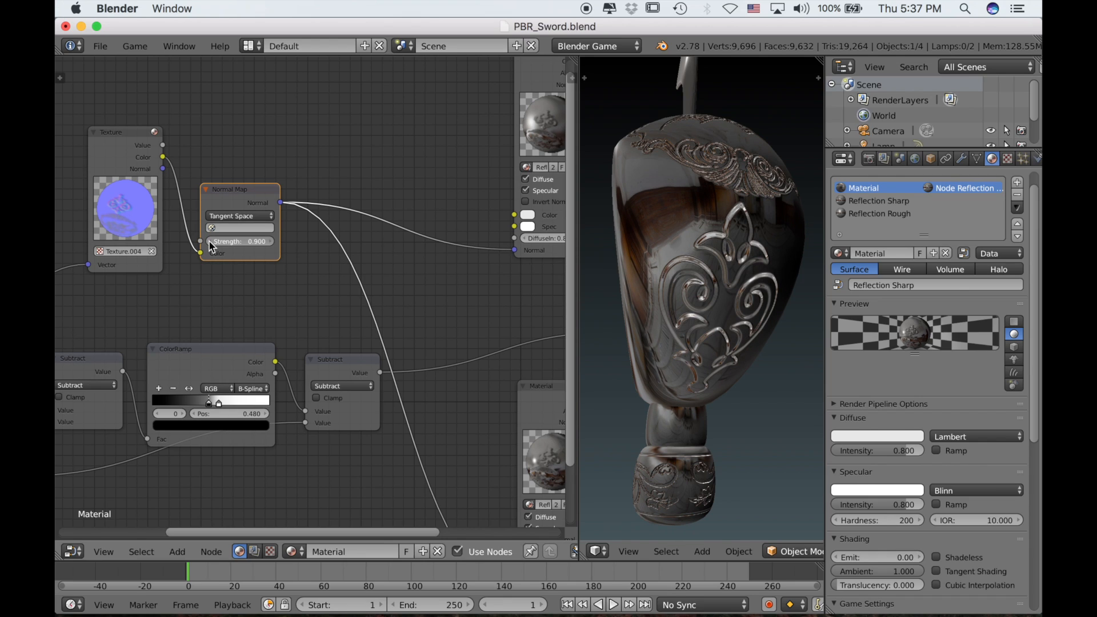
pyautogui.click(210, 241)
pyautogui.click(210, 241)
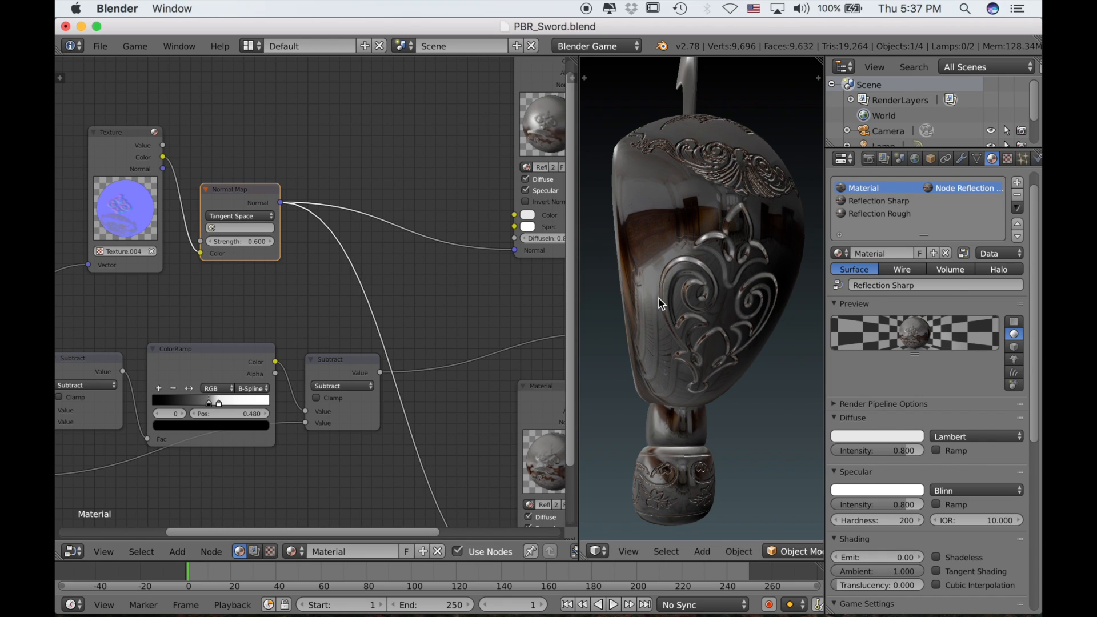
pyautogui.click(209, 242)
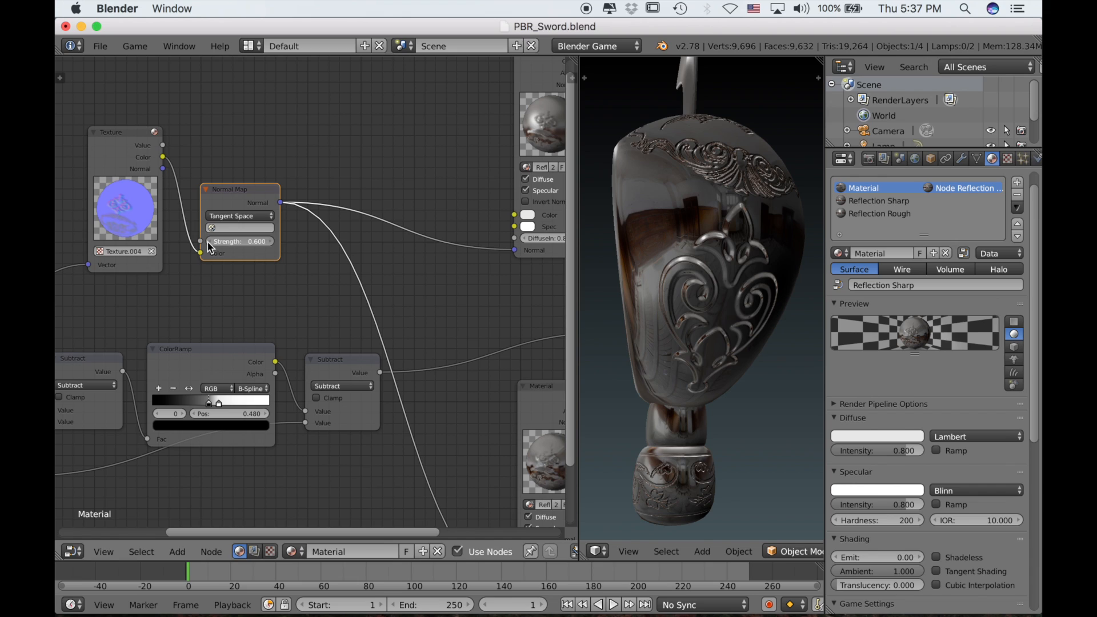
pyautogui.click(209, 241)
pyautogui.click(210, 241)
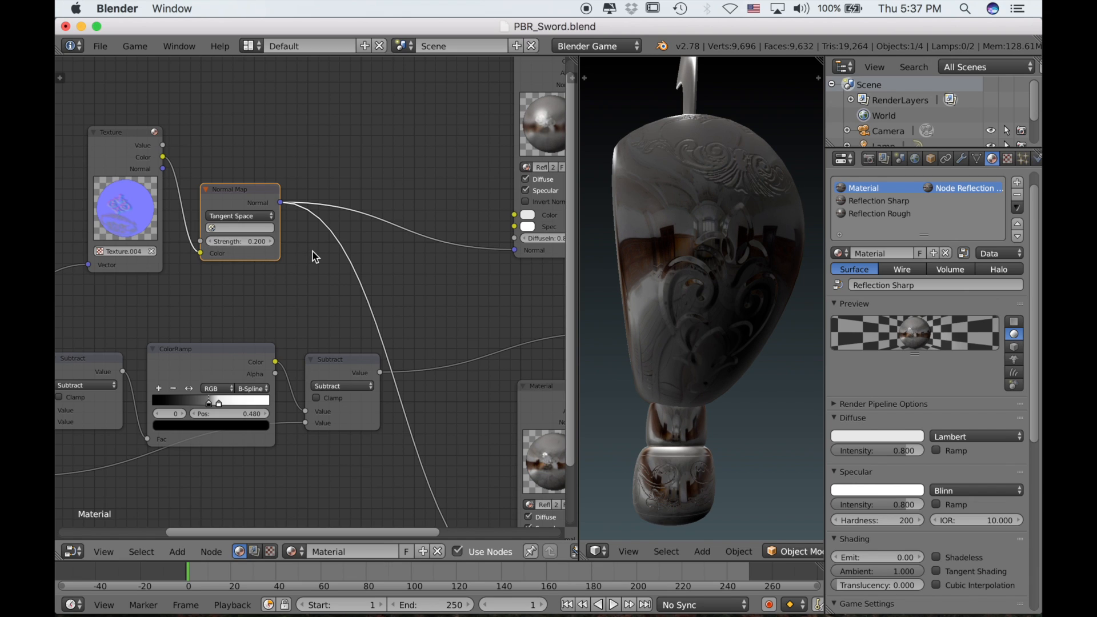
pyautogui.click(270, 241)
pyautogui.click(271, 241)
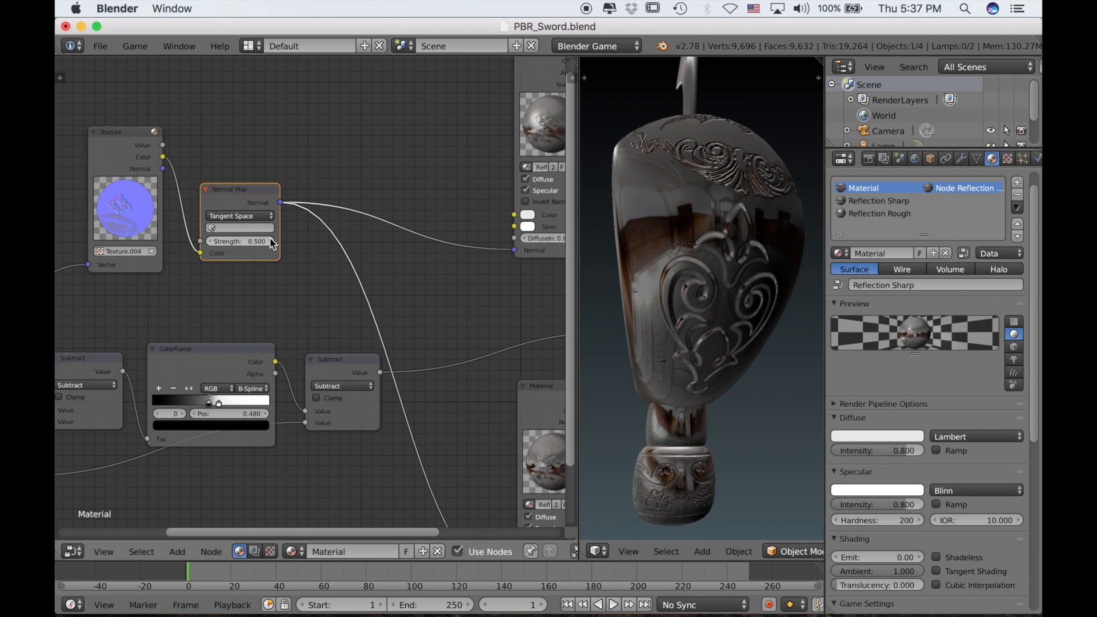
# - Inspect the softened relief around the whole sword, including the guard, grip, pommel and blade
pyautogui.scroll(5, 674, 254)
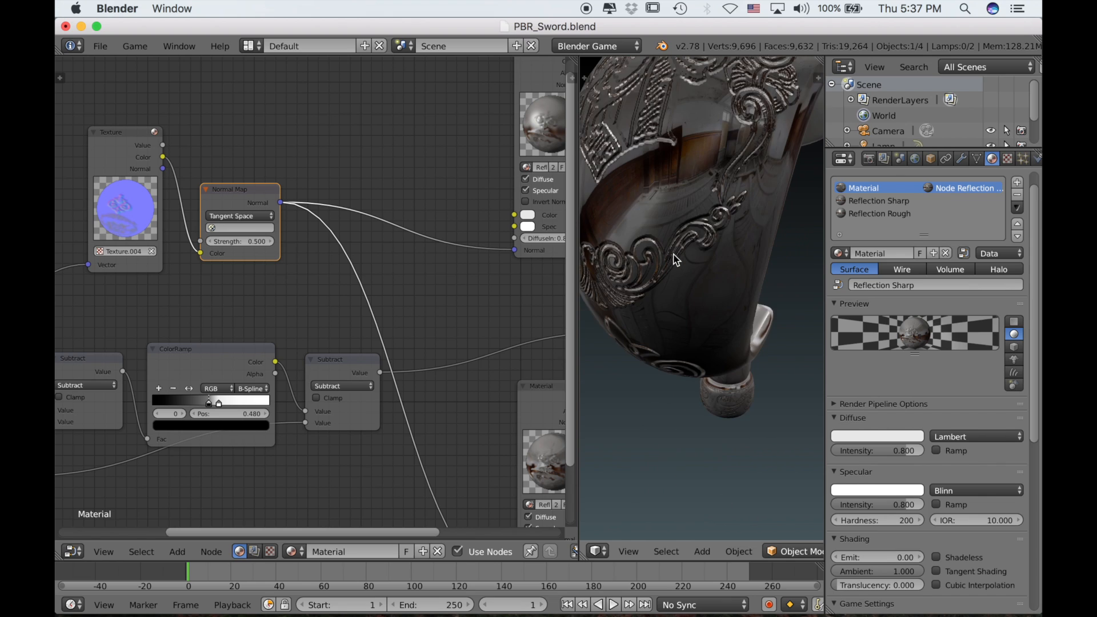
pyautogui.hscroll(-8, 674, 254)
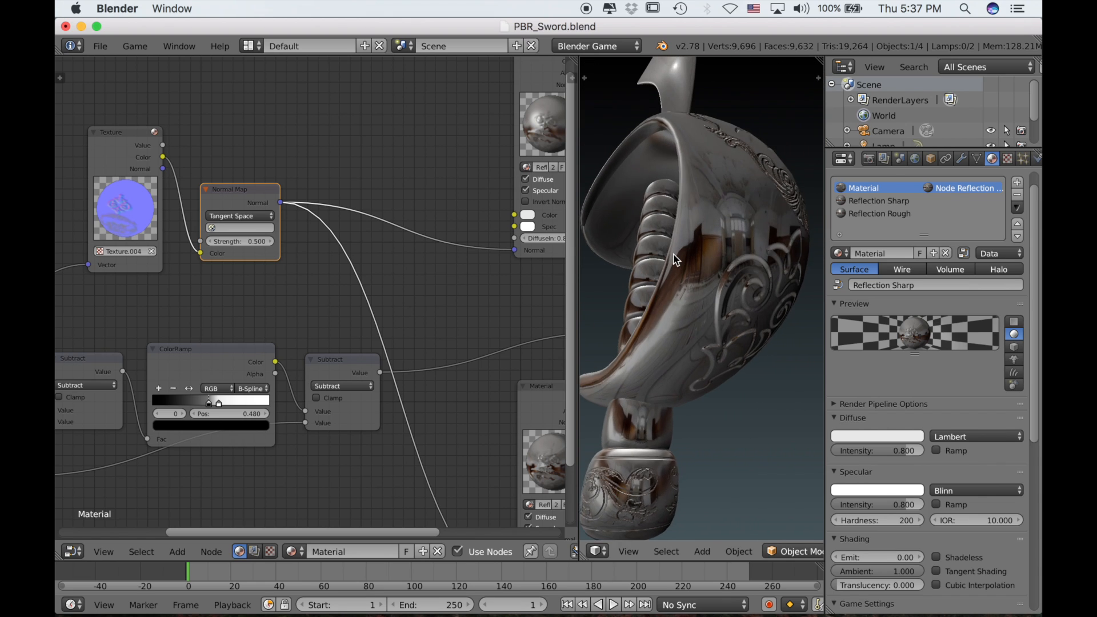
pyautogui.hscroll(-10, 674, 259)
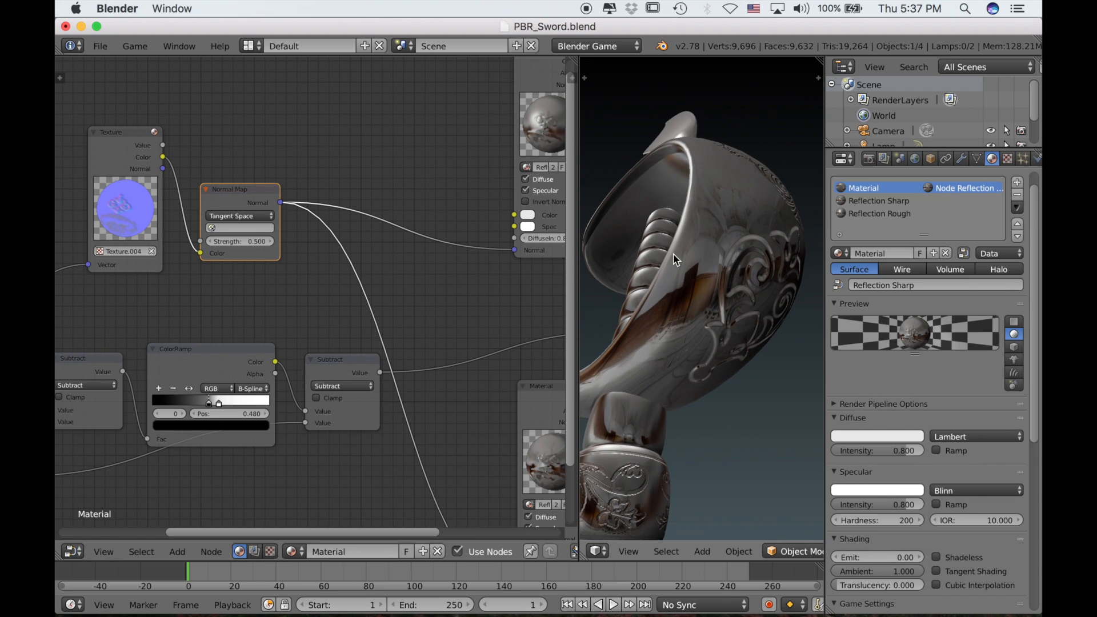
pyautogui.hscroll(-10, 674, 259)
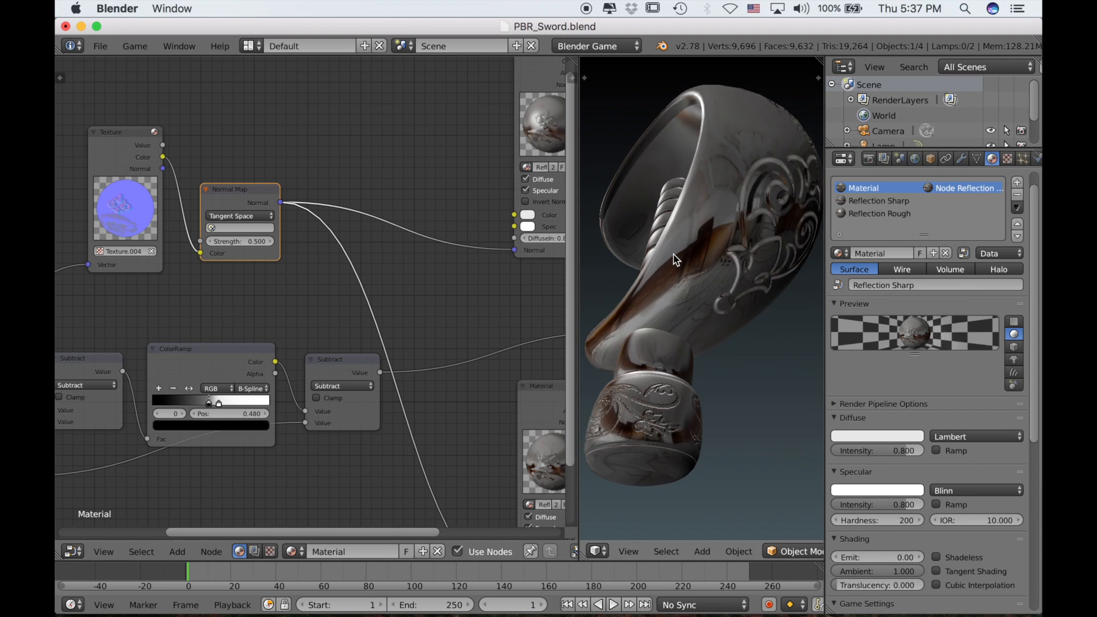
pyautogui.hscroll(-10, 675, 260)
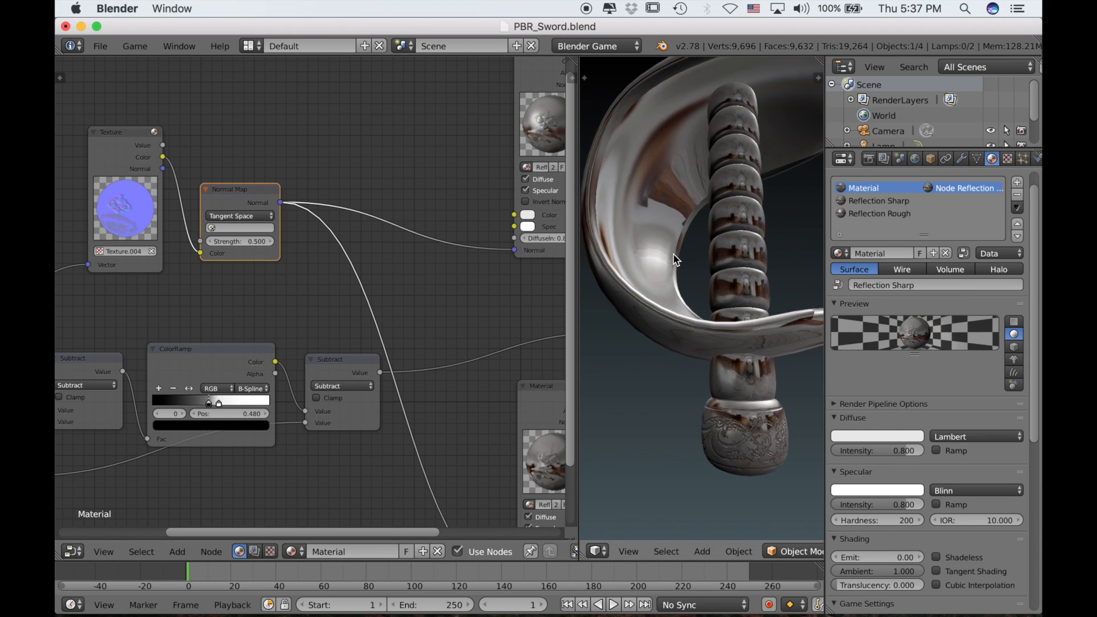
pyautogui.hscroll(-10, 675, 259)
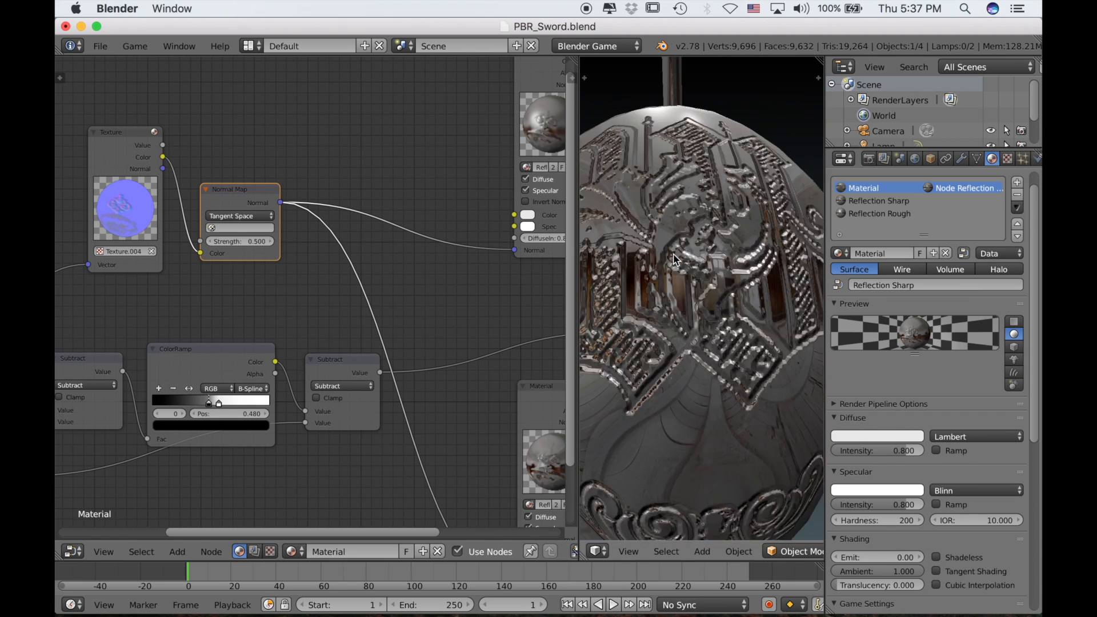
pyautogui.hscroll(-10, 675, 259)
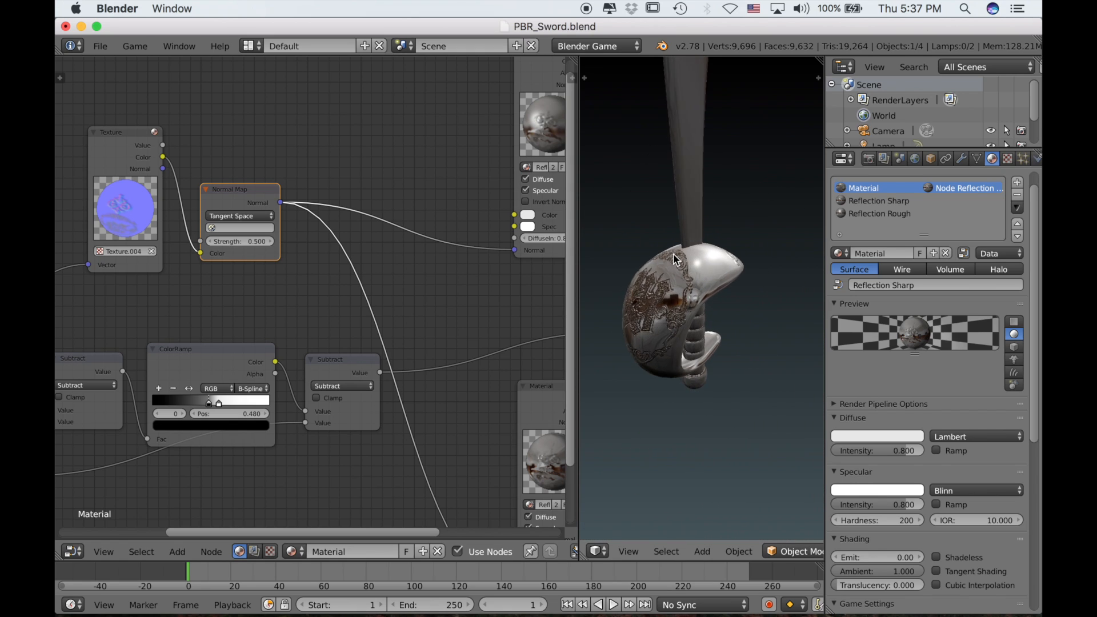
pyautogui.hscroll(-5, 674, 258)
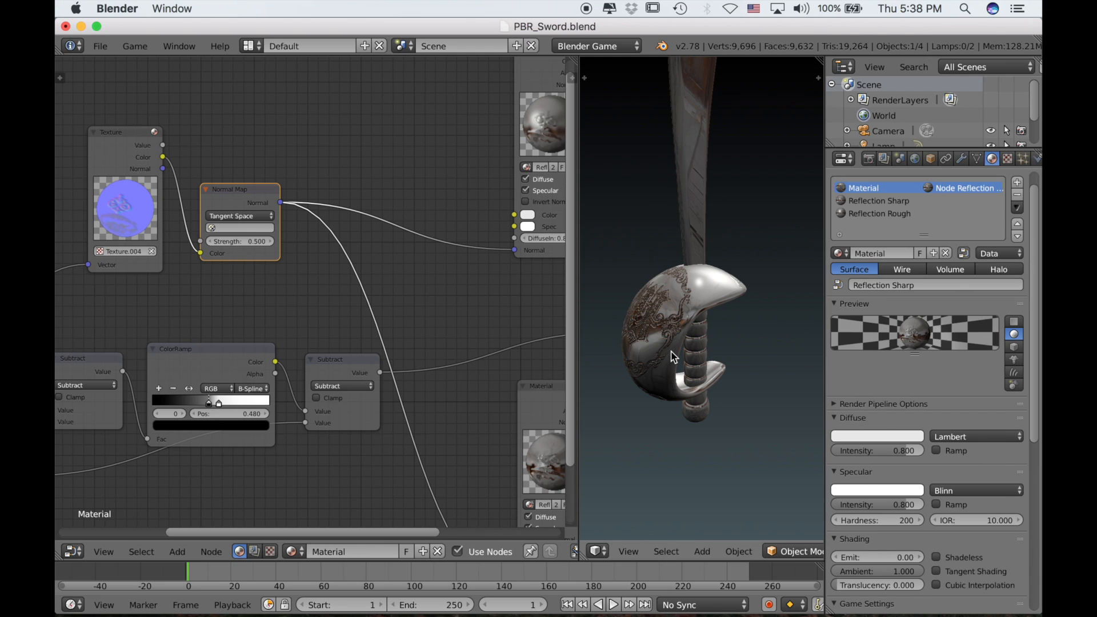
pyautogui.hscroll(-8, 674, 357)
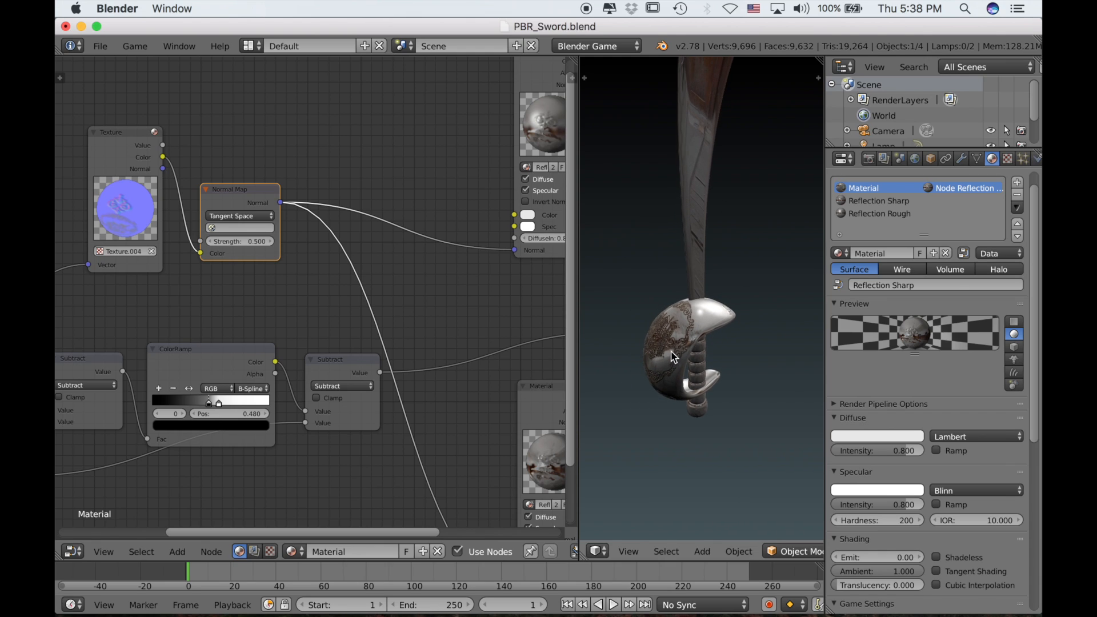
# - Reposition the normal-map Texture and Normal Map nodes above the input nodes, and shift the whole input group closer to the Material nodes
pyautogui.hscroll(-8, 672, 357)
pyautogui.scroll(-1, 280, 298)
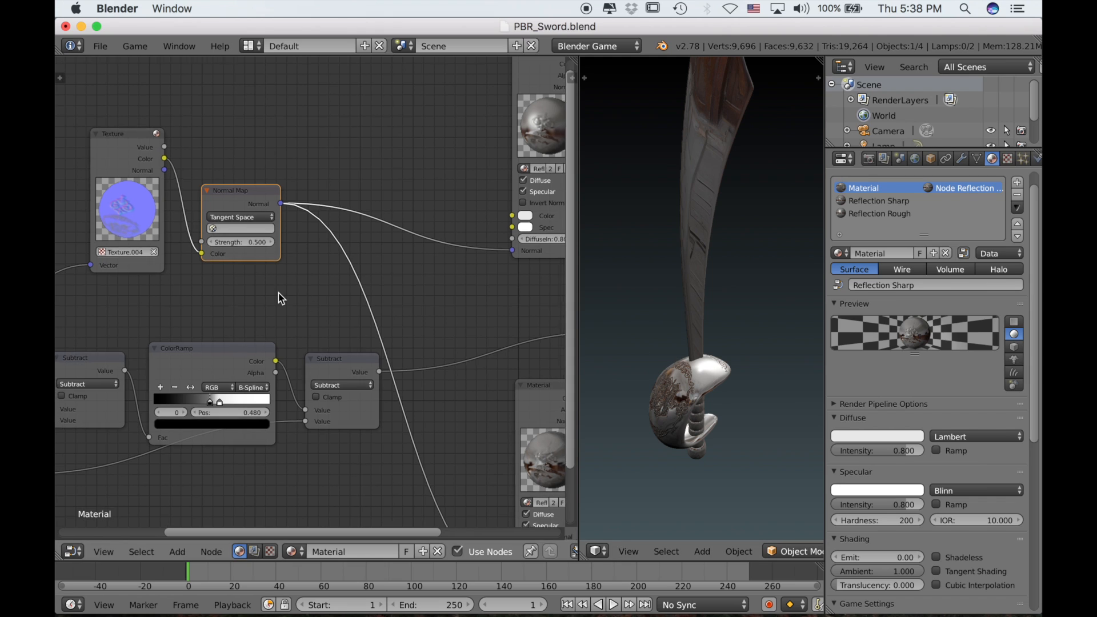
pyautogui.scroll(-5, 280, 298)
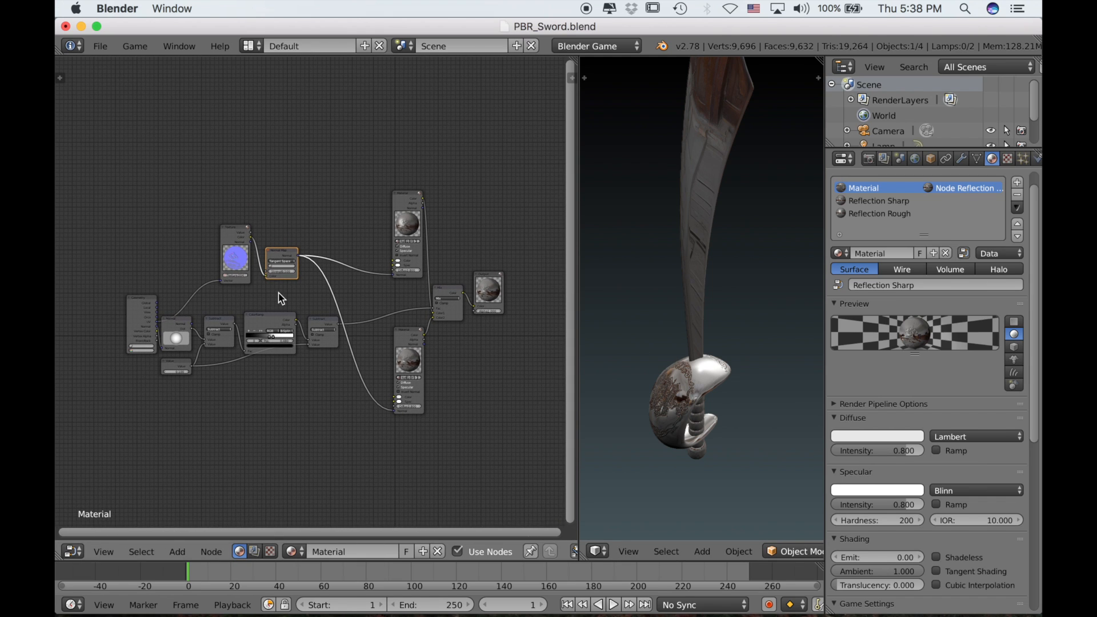
pyautogui.moveTo(238, 246); pyautogui.dragTo(193, 264)
pyautogui.moveTo(286, 255); pyautogui.dragTo(249, 273)
pyautogui.press('b')
pyautogui.moveTo(81, 211); pyautogui.dragTo(350, 387)
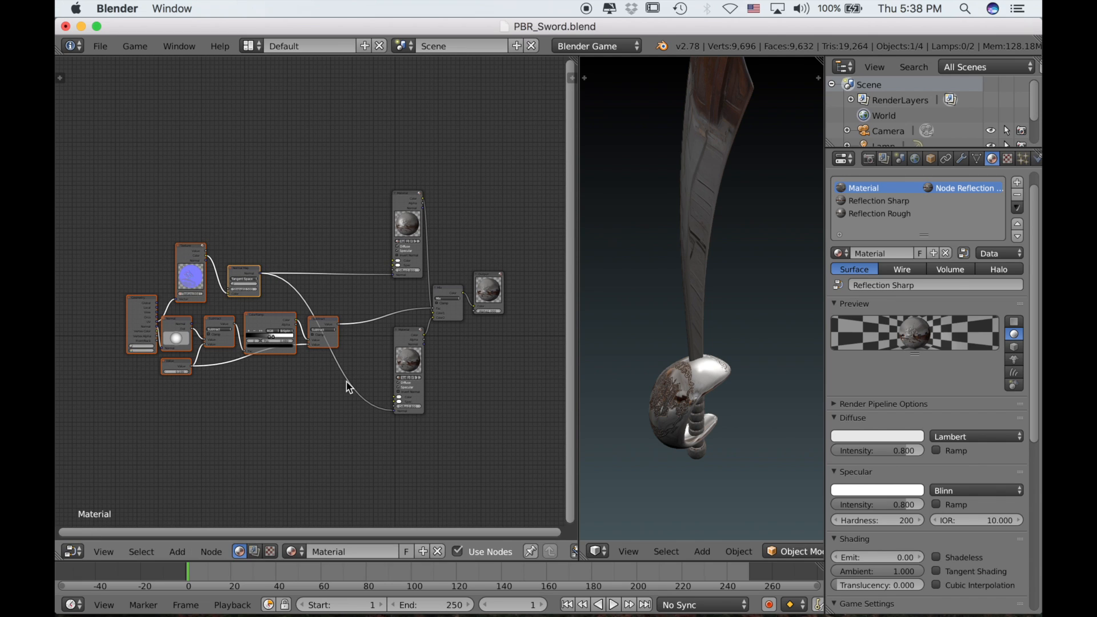
pyautogui.press('g')
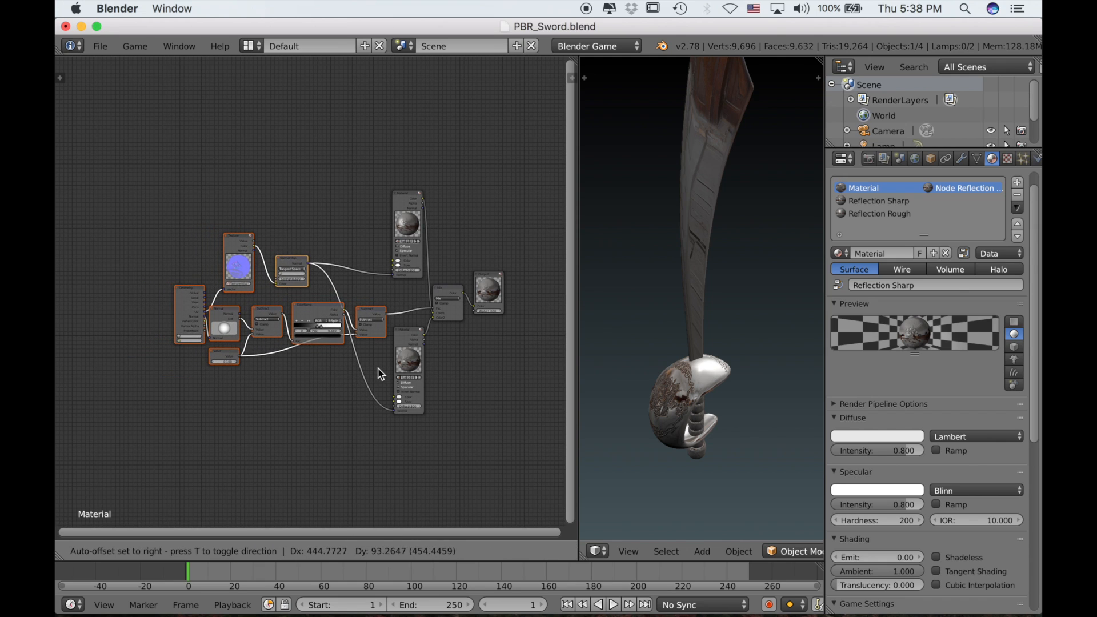
pyautogui.click(374, 364)
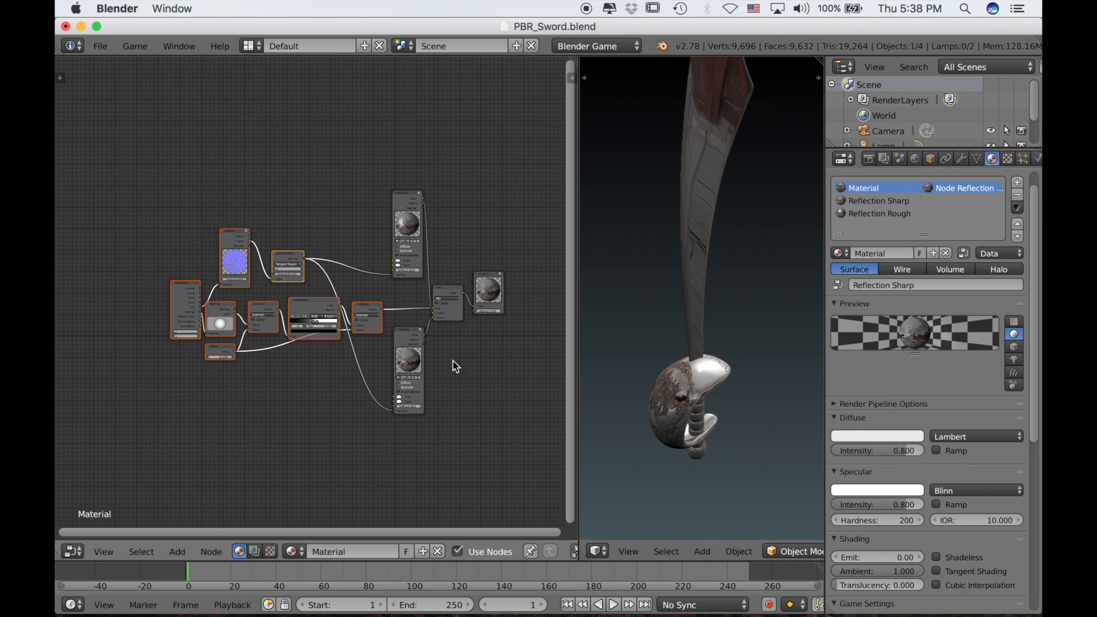
# - Move the Output node well away from the Mix node to make room for more nodes between them
pyautogui.scroll(-1, 486, 273)
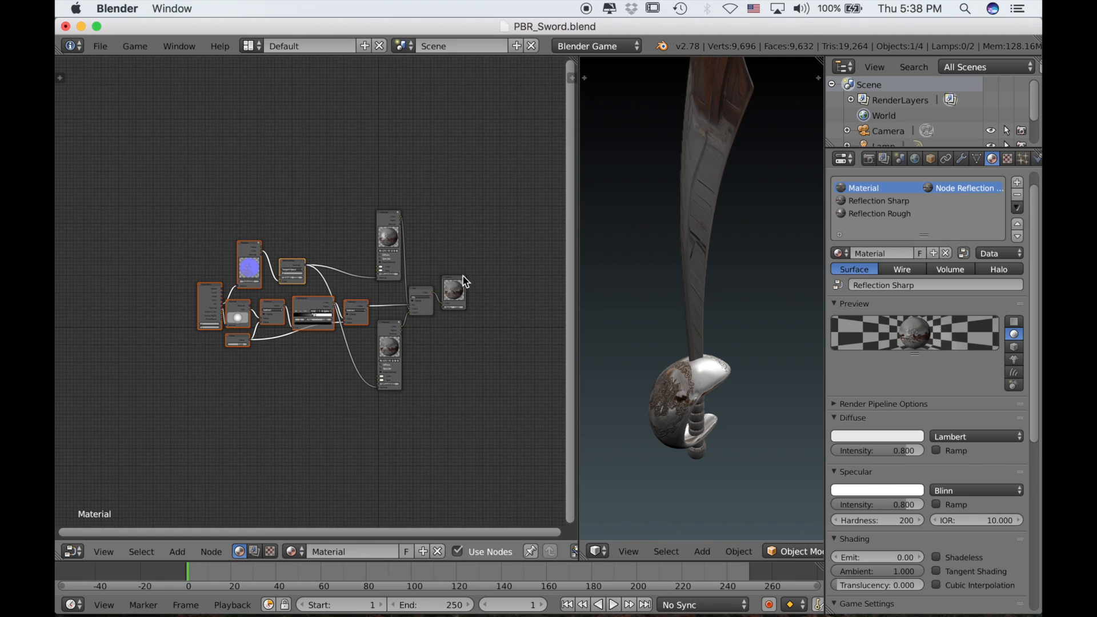
pyautogui.moveTo(455, 287); pyautogui.dragTo(542, 228)
pyautogui.hscroll(3, 429, 260)
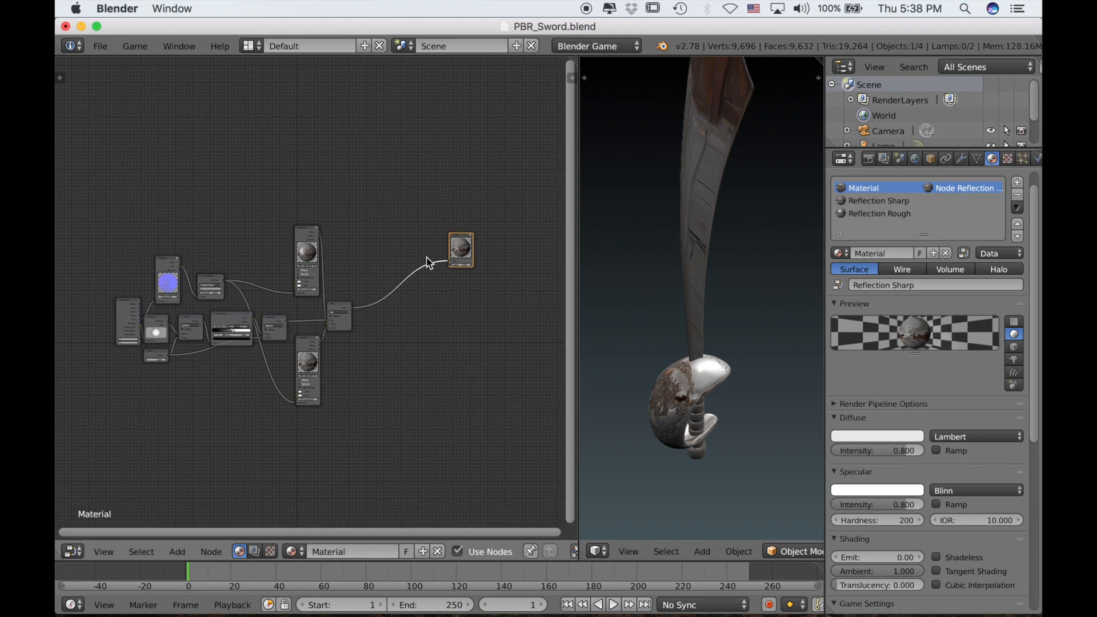
pyautogui.moveTo(457, 244); pyautogui.dragTo(481, 243)
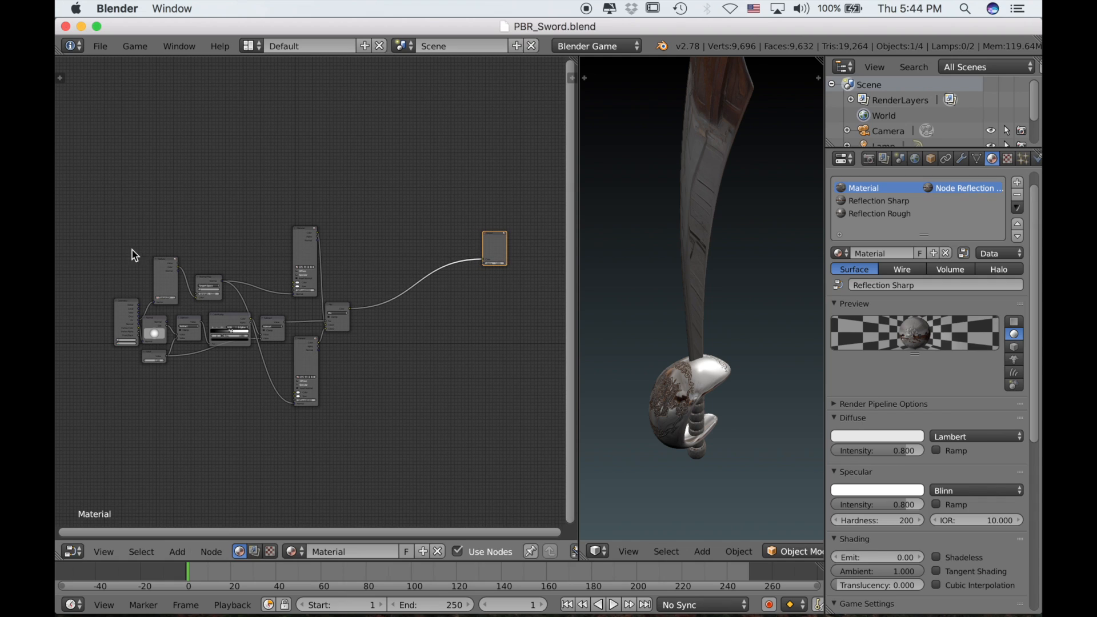
# - Move all nodes except the Output node down together to free space above them
pyautogui.press('a')
pyautogui.scroll(2, 197, 240)
pyautogui.press('b')
pyautogui.moveTo(93, 216); pyautogui.dragTo(367, 445)
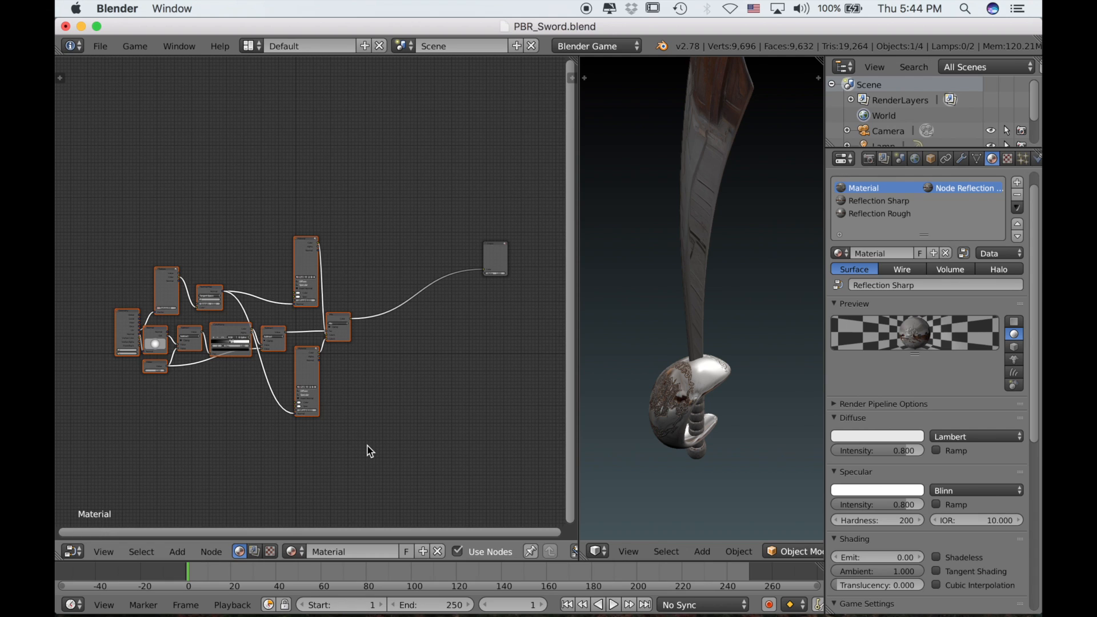
pyautogui.click(325, 501)
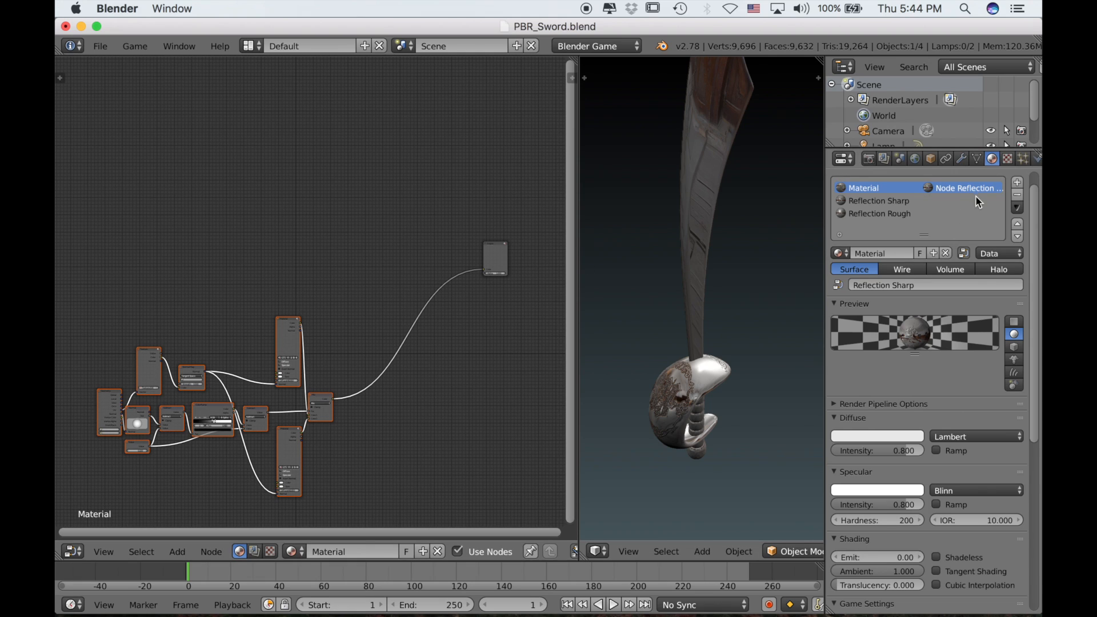
# - Add a material slot with a new material named Color and make that material Shadeless
pyautogui.click(1017, 182)
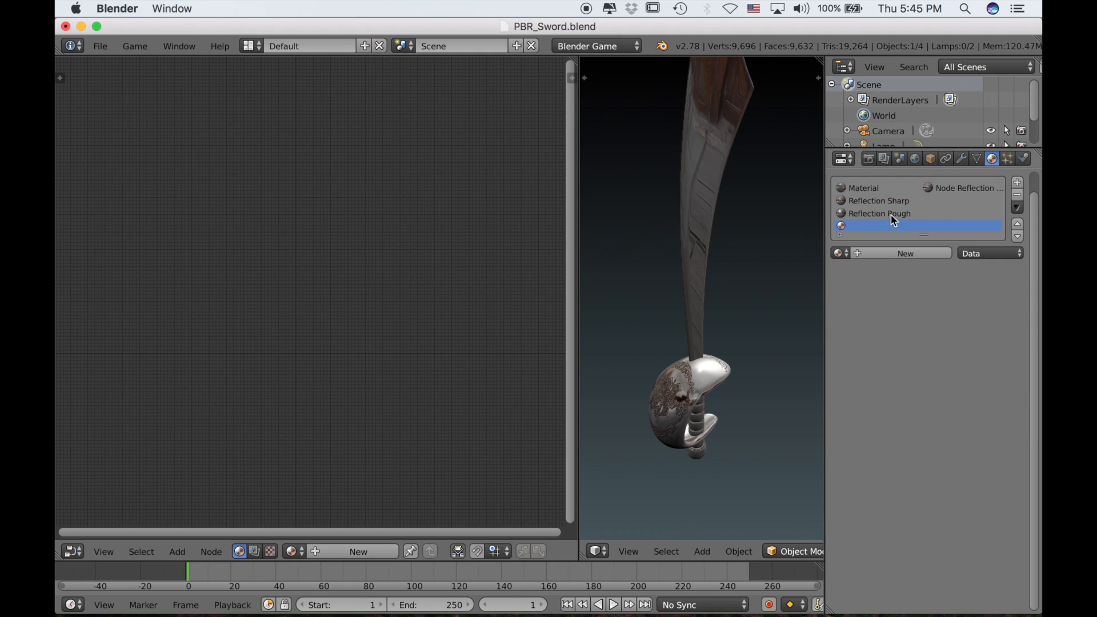
pyautogui.click(886, 255)
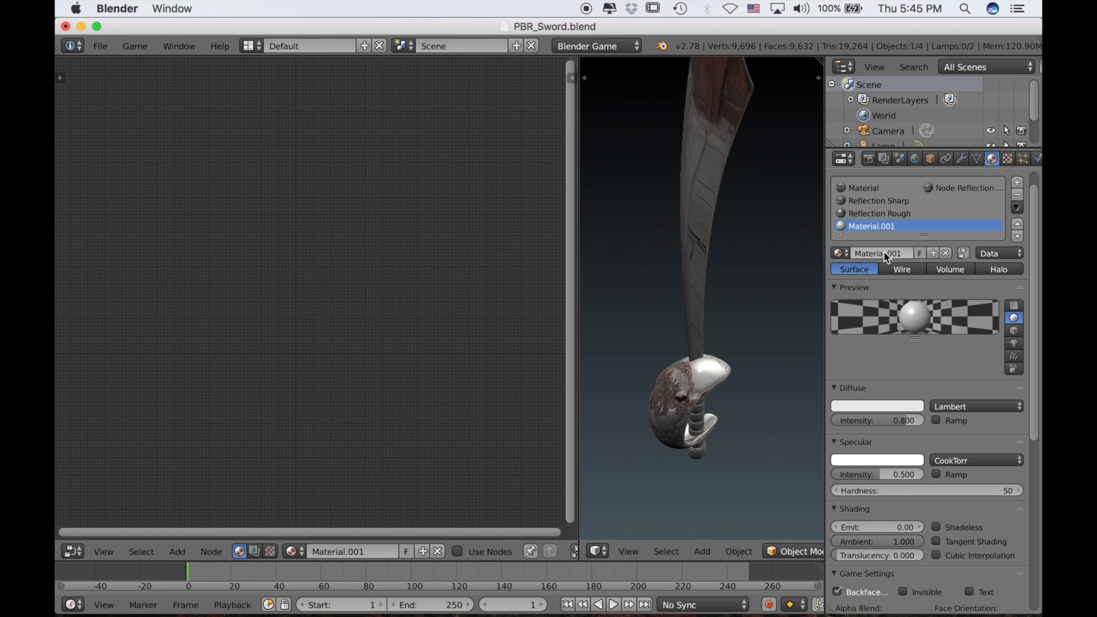
pyautogui.doubleClick(873, 226)
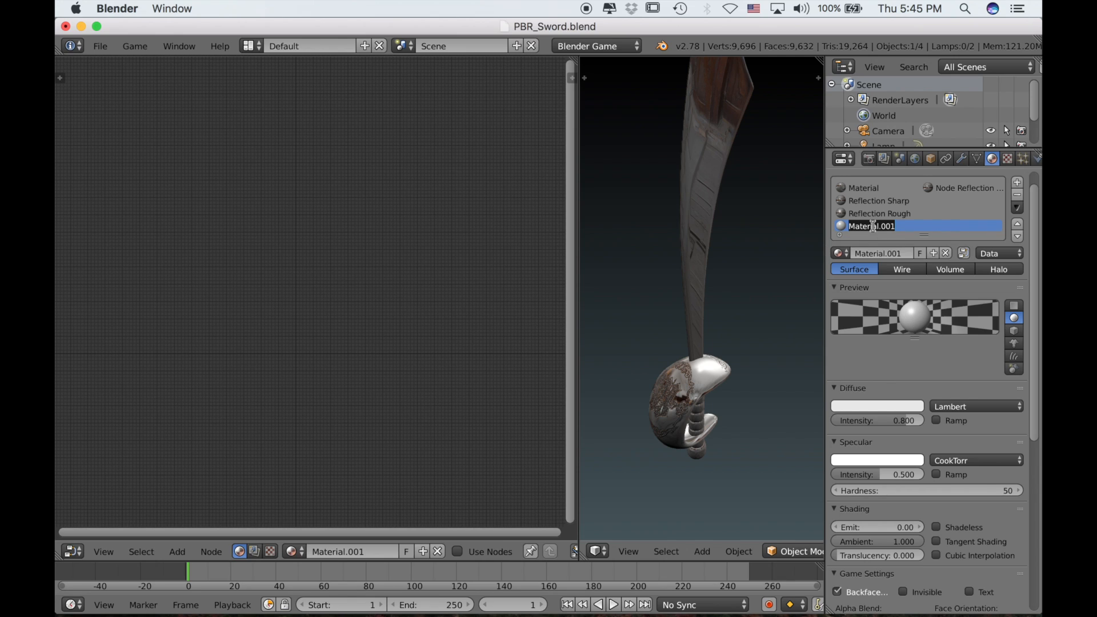
pyautogui.write('Color')
pyautogui.press('Return')
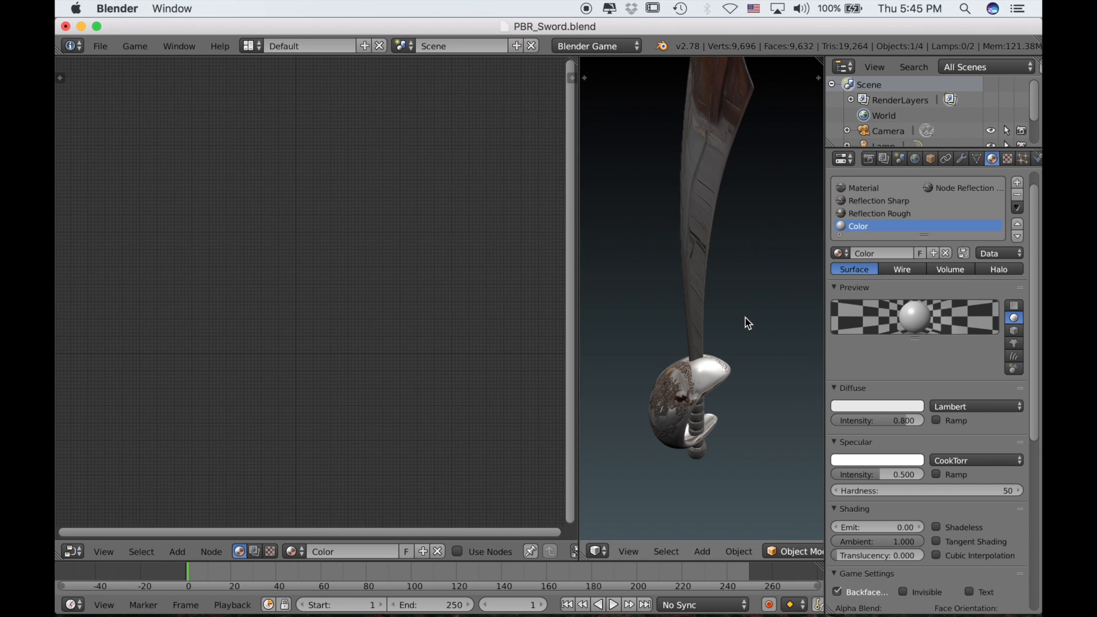
pyautogui.click(935, 527)
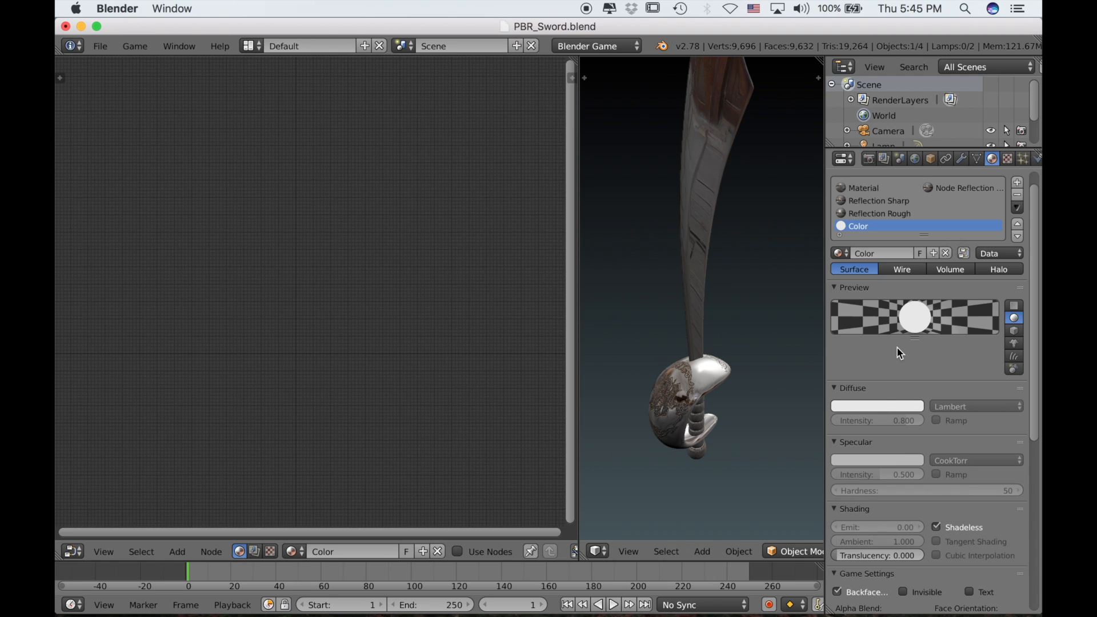
# - In the node tree of Material, duplicate the Reflection Rough Material node and assign the Color material to the copy
pyautogui.click(871, 188)
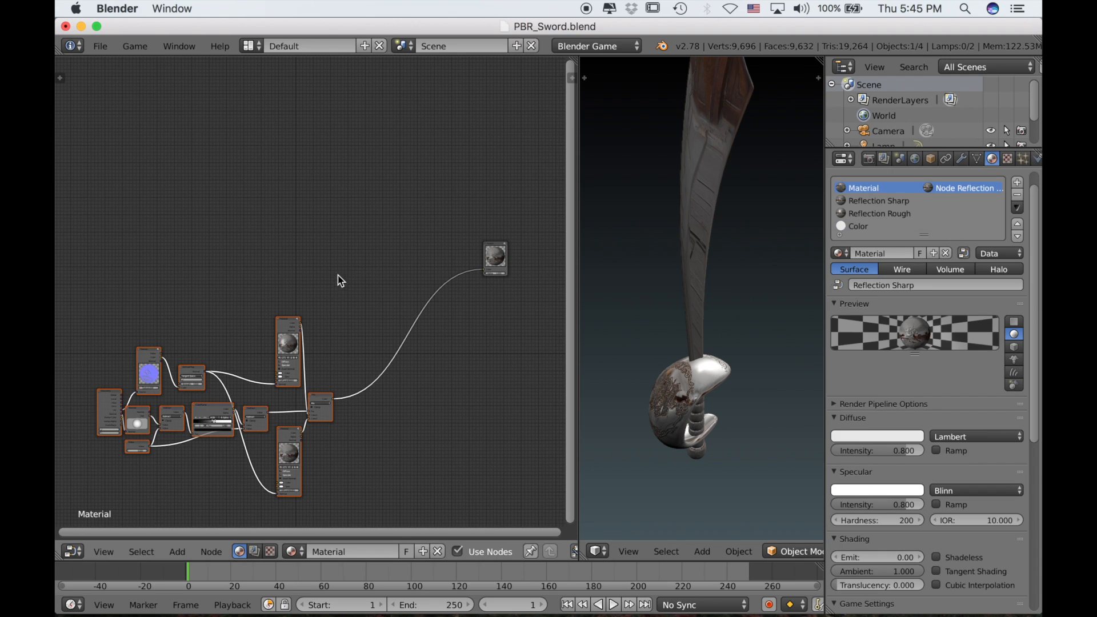
pyautogui.click(293, 327)
pyautogui.hotkey('shift', 'd')
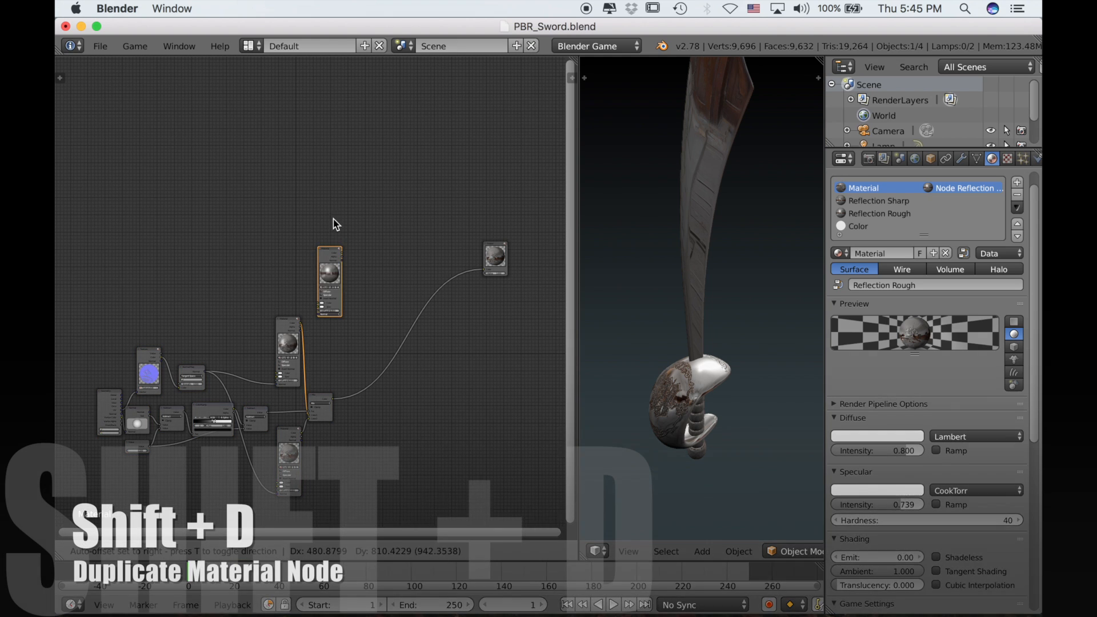
pyautogui.click(327, 185)
pyautogui.scroll(4, 327, 185)
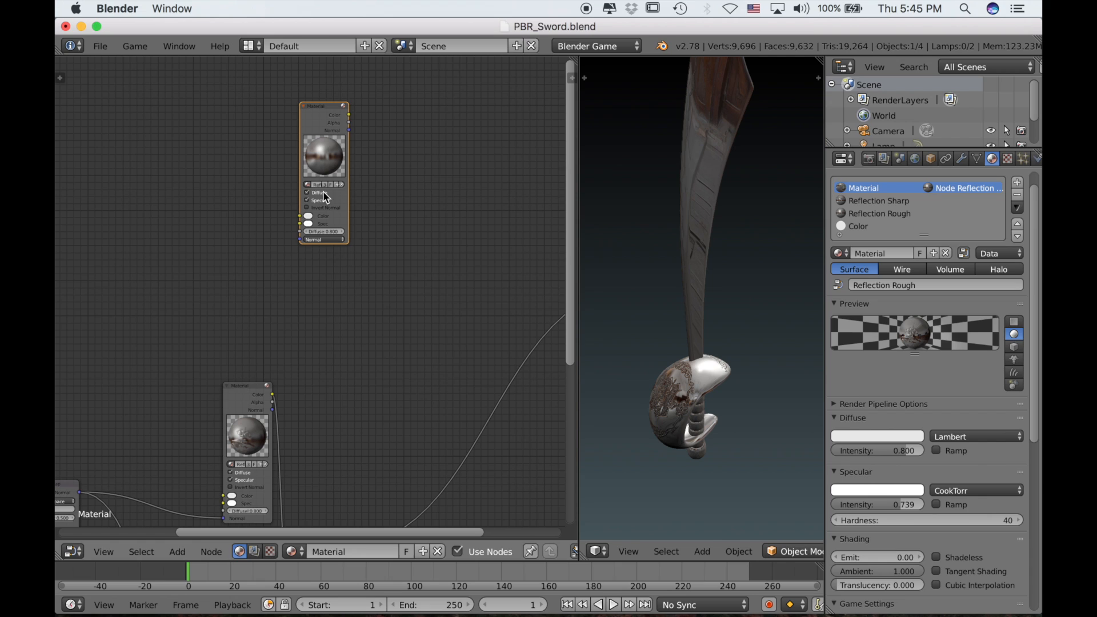
pyautogui.click(307, 184)
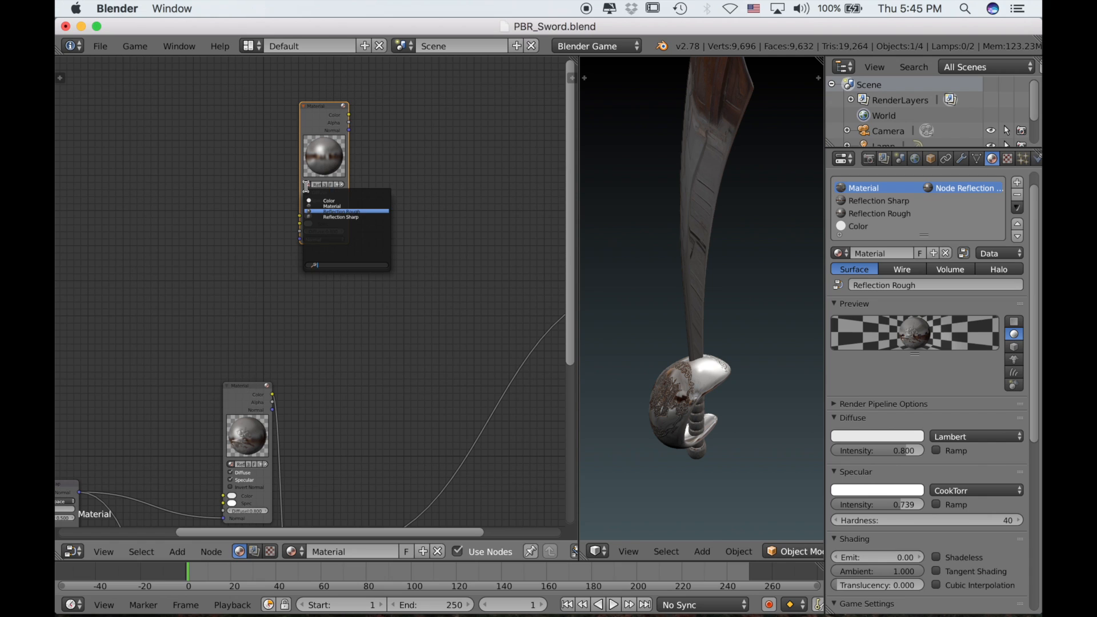
pyautogui.click(335, 200)
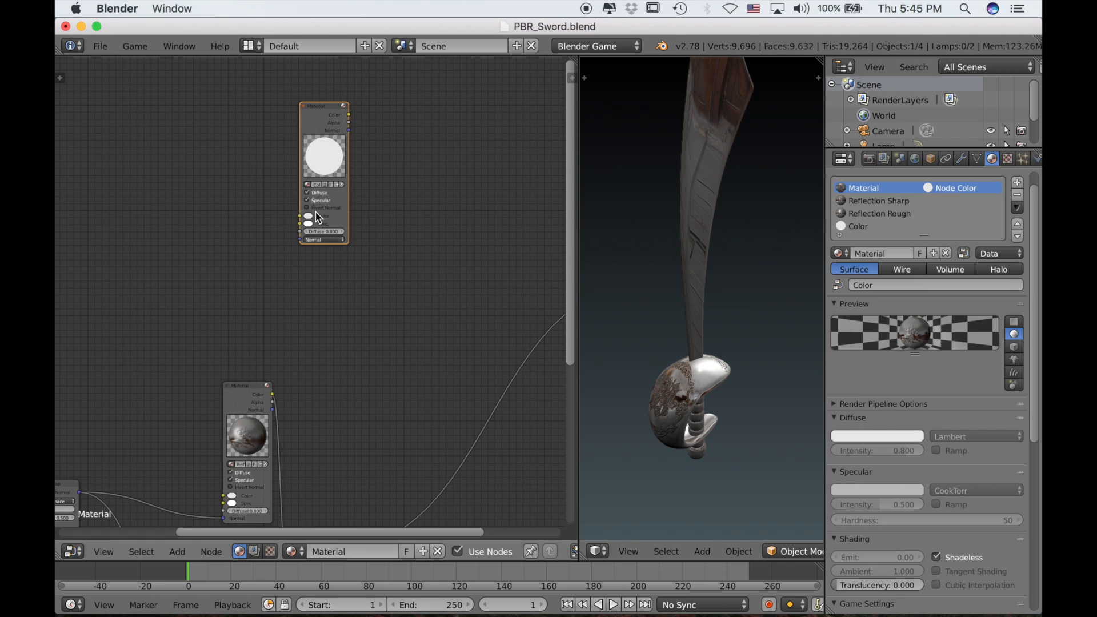
pyautogui.scroll(2, 318, 217)
pyautogui.keyDown('shift'); pyautogui.scroll(2, 318, 217); pyautogui.keyUp('shift')
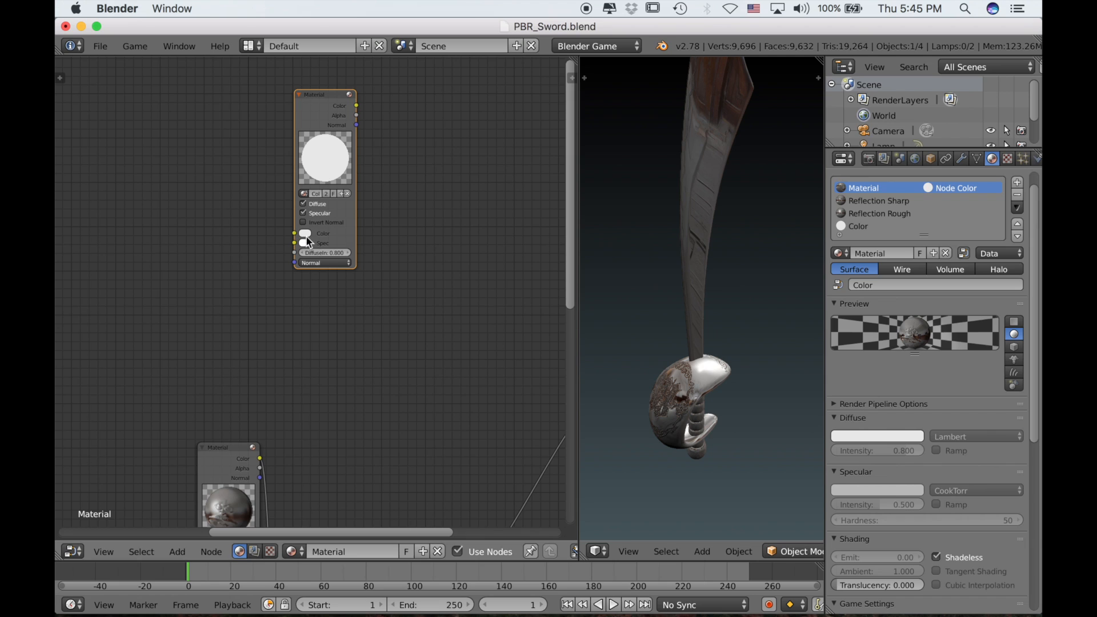
pyautogui.click(304, 194)
# - Place the Color Material node beyond the Mix node, near the two reflection Material nodes
pyautogui.scroll(-2, 315, 247)
pyautogui.scroll(-2, 314, 247)
pyautogui.scroll(-2, 374, 387)
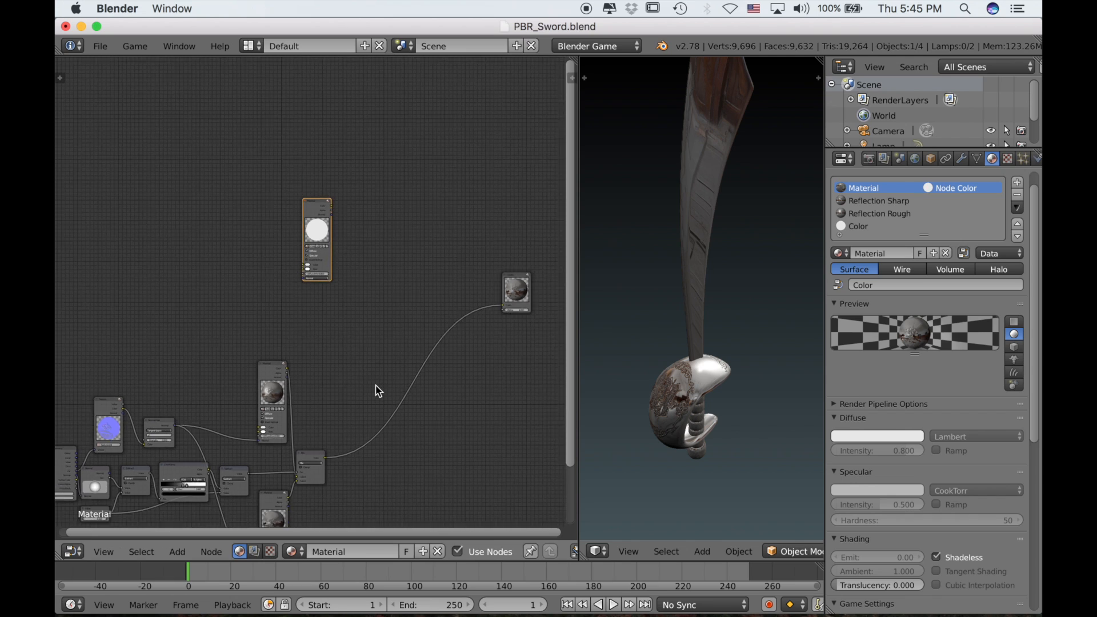
pyautogui.moveTo(316, 224); pyautogui.dragTo(389, 450)
pyautogui.scroll(3, 390, 455)
pyautogui.scroll(3, 390, 451)
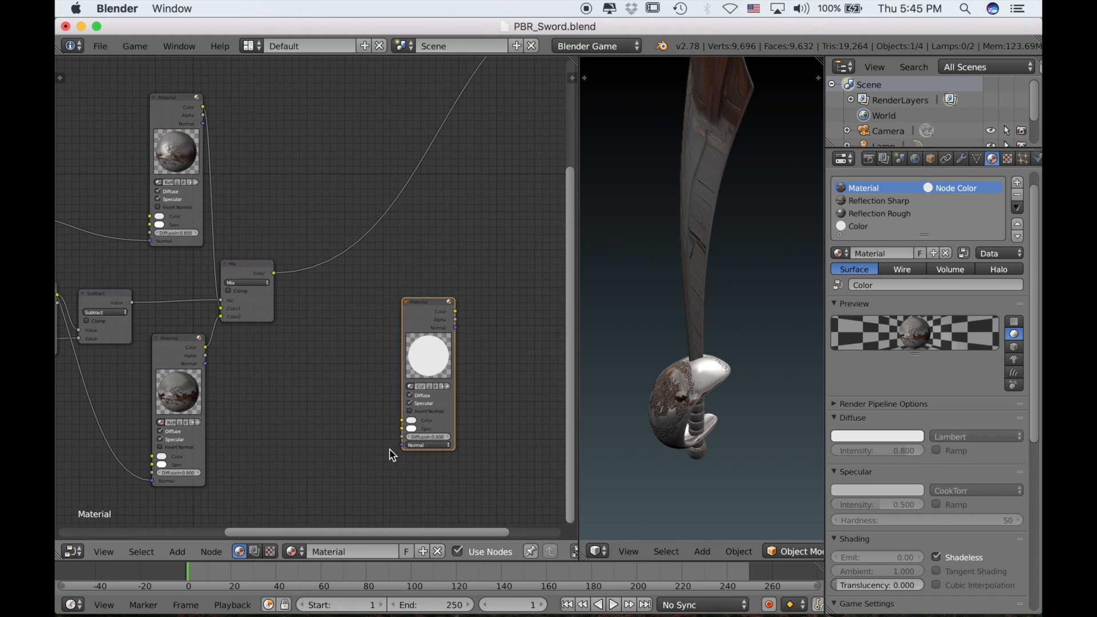
# - Duplicate the Mix node and insert the copy into the link between the existing Mix node and the Output node
pyautogui.hscroll(3, 383, 452)
pyautogui.click(217, 276)
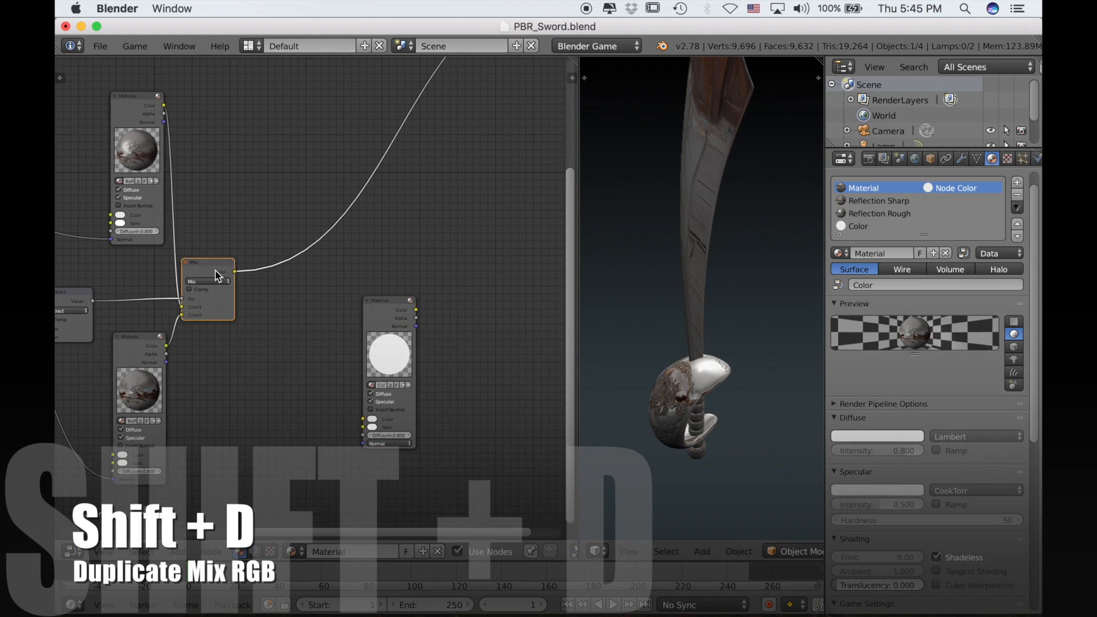
pyautogui.hotkey('shift', 'd')
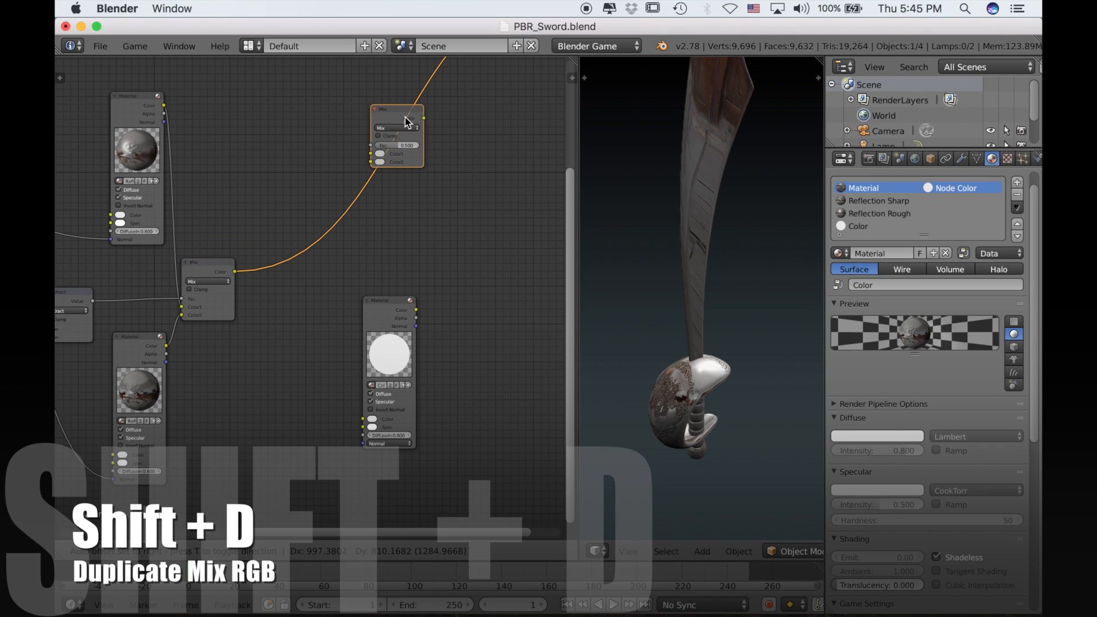
pyautogui.click(408, 122)
pyautogui.press('g')
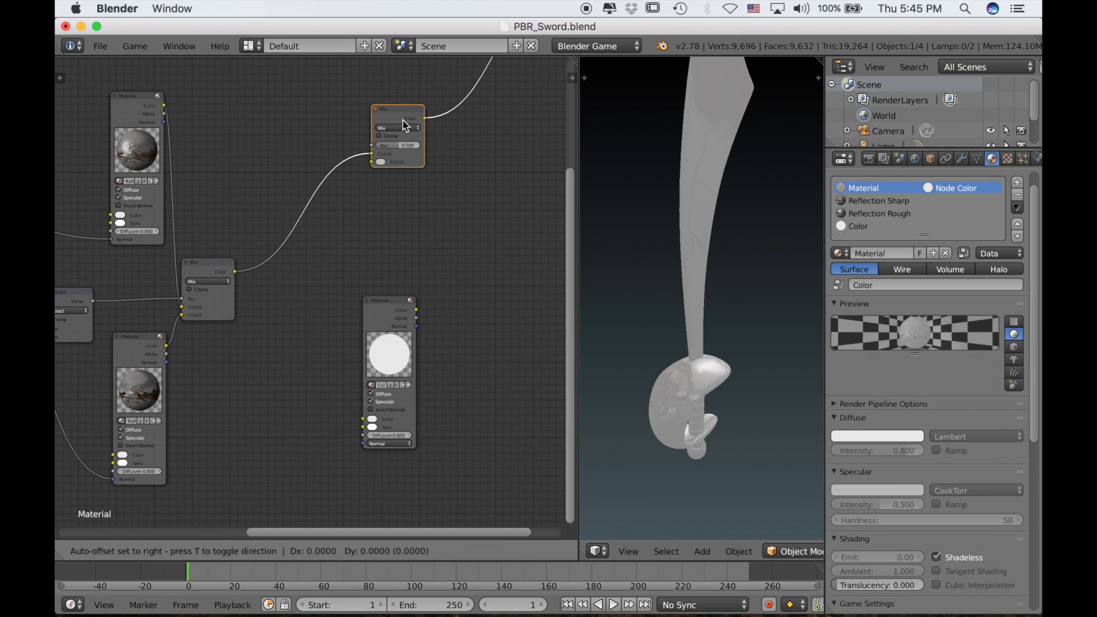
pyautogui.click(434, 124)
# - Move the Color Material node nearer the first Mix node and link its Color output to the new Mix node's Color2 input
pyautogui.click(386, 307)
pyautogui.moveTo(385, 306); pyautogui.dragTo(411, 167)
pyautogui.scroll(3, 416, 168)
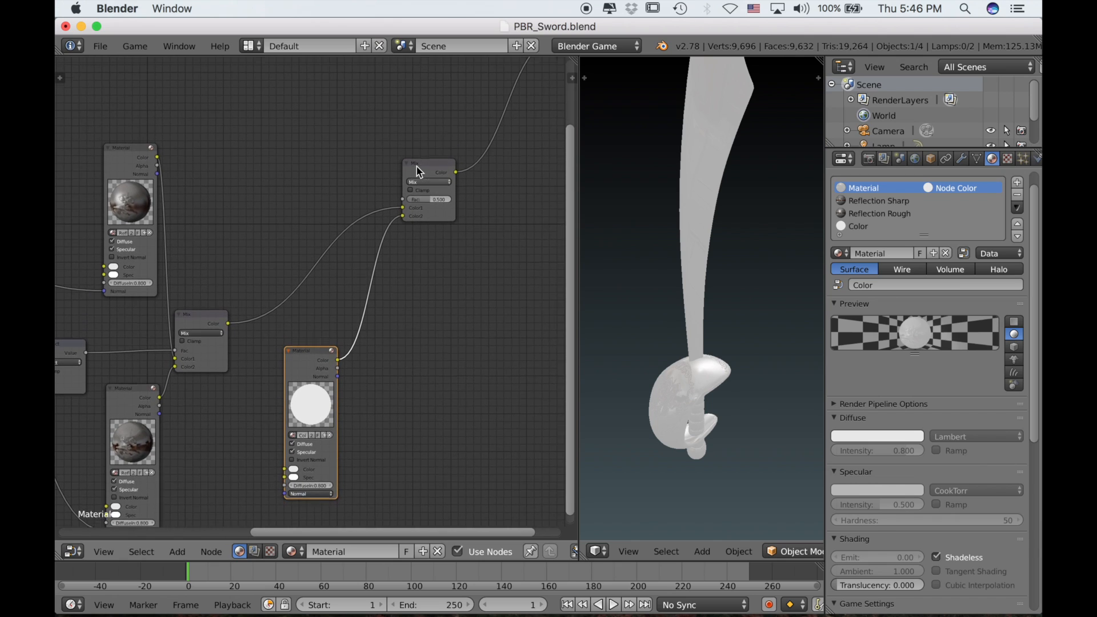
pyautogui.scroll(1, 418, 175)
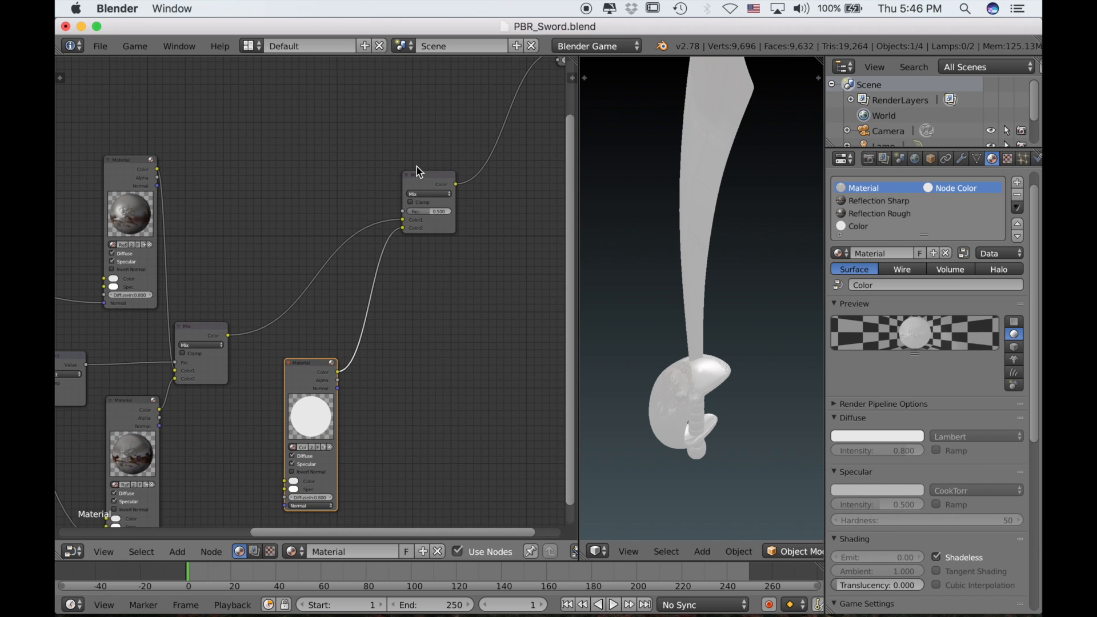
# - Set the new Mix node's blend type to Color and its Fac to 1.000
pyautogui.click(434, 194)
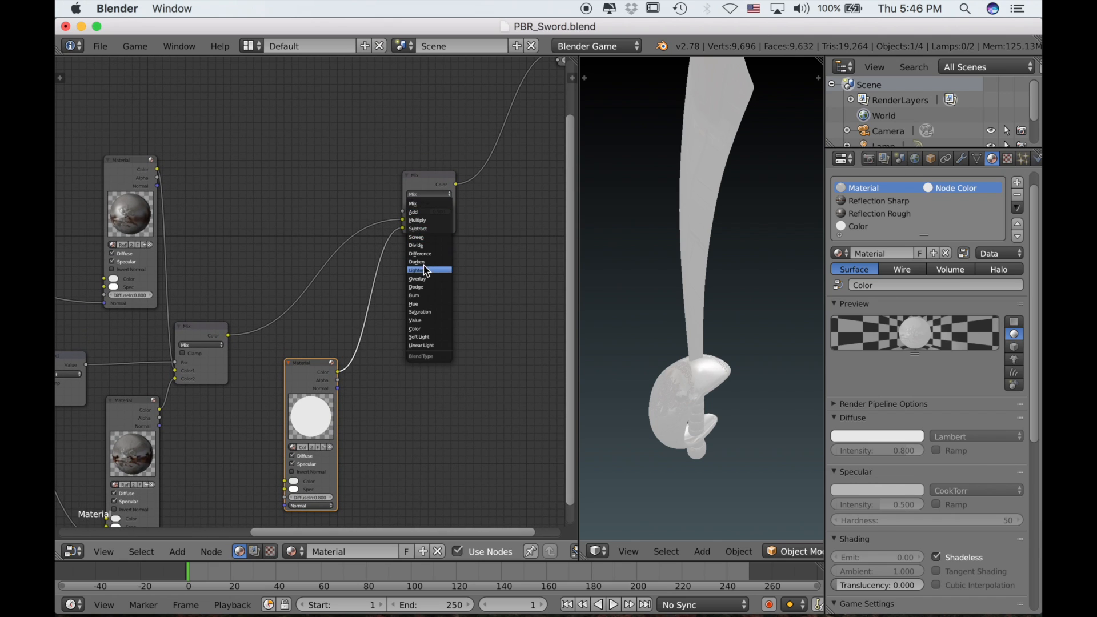
pyautogui.click(426, 329)
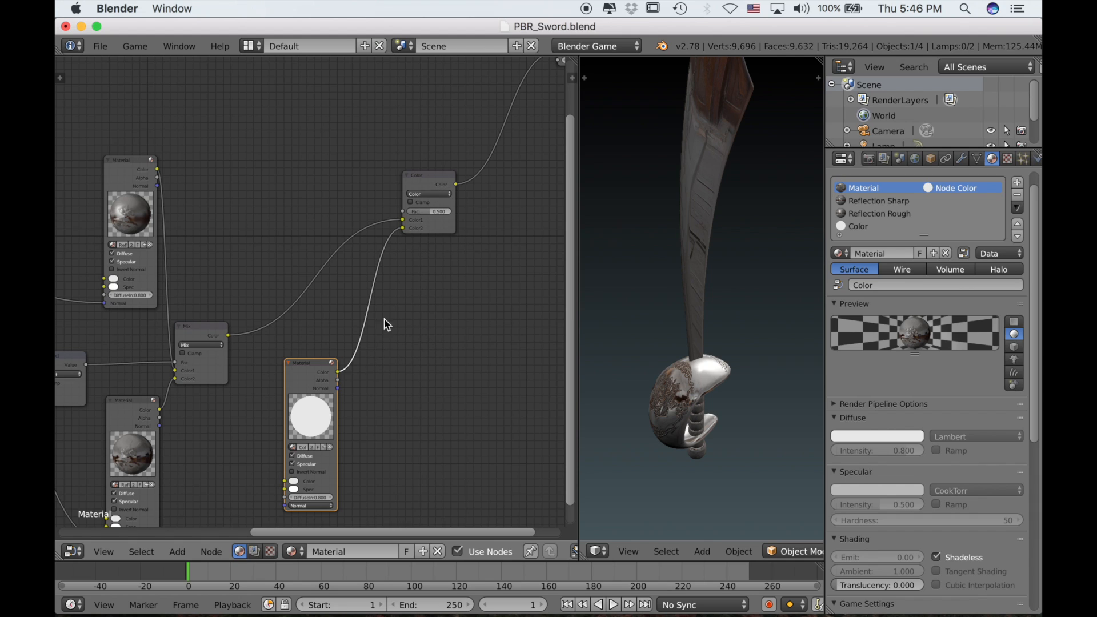
pyautogui.moveTo(429, 212); pyautogui.dragTo(450, 211)
pyautogui.scroll(2, 380, 457)
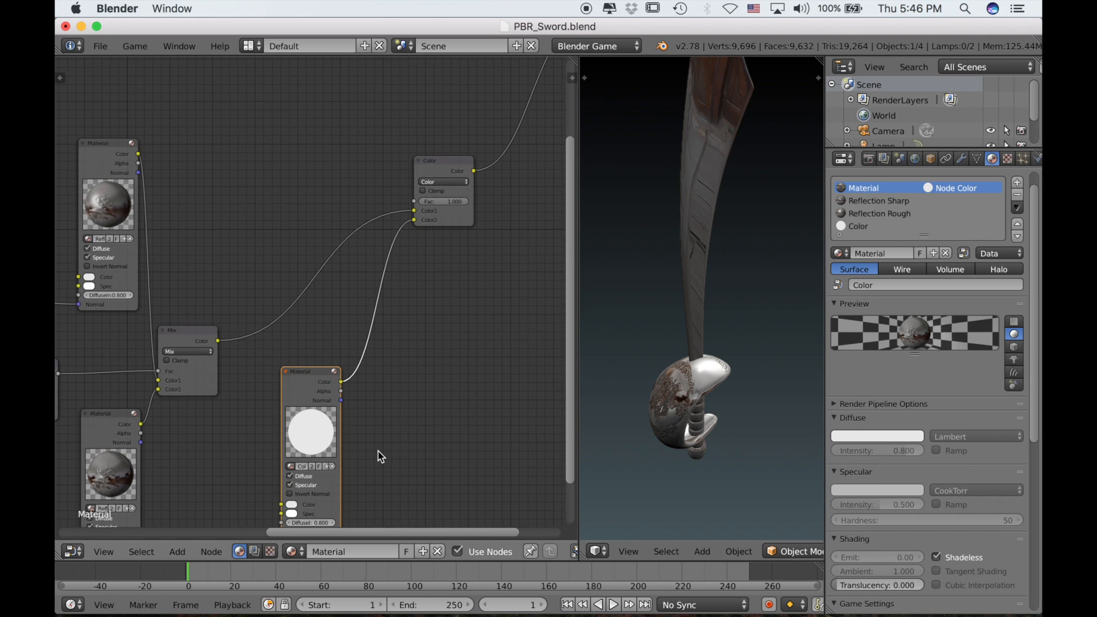
# - Set the Color Material node's Color input to a muted brownish gold
pyautogui.scroll(1, 632, 481)
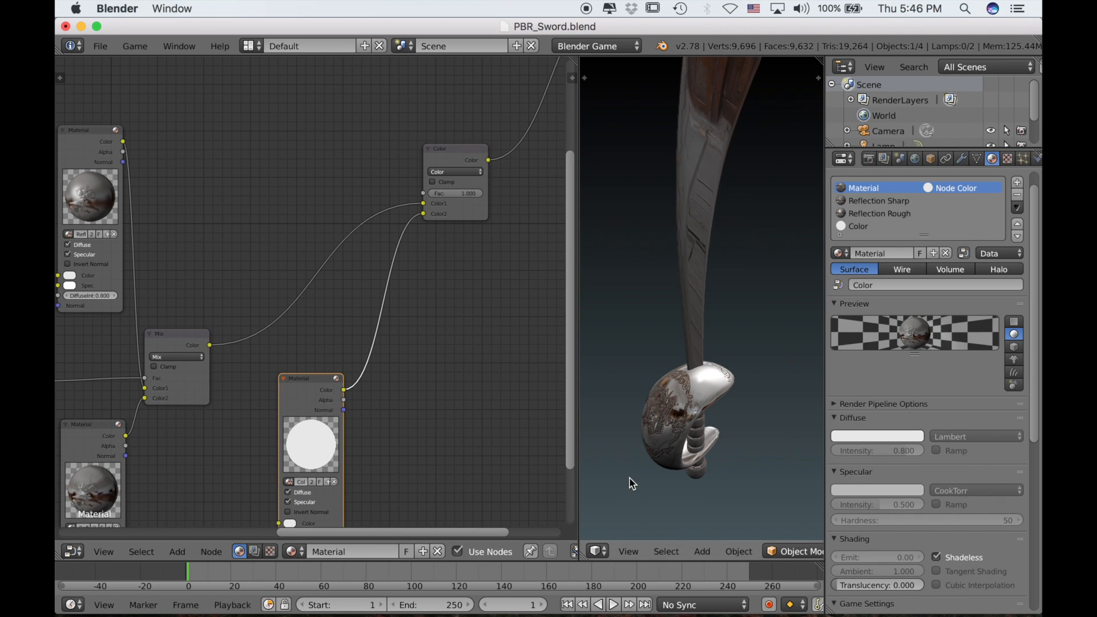
pyautogui.hscroll(-5, 632, 482)
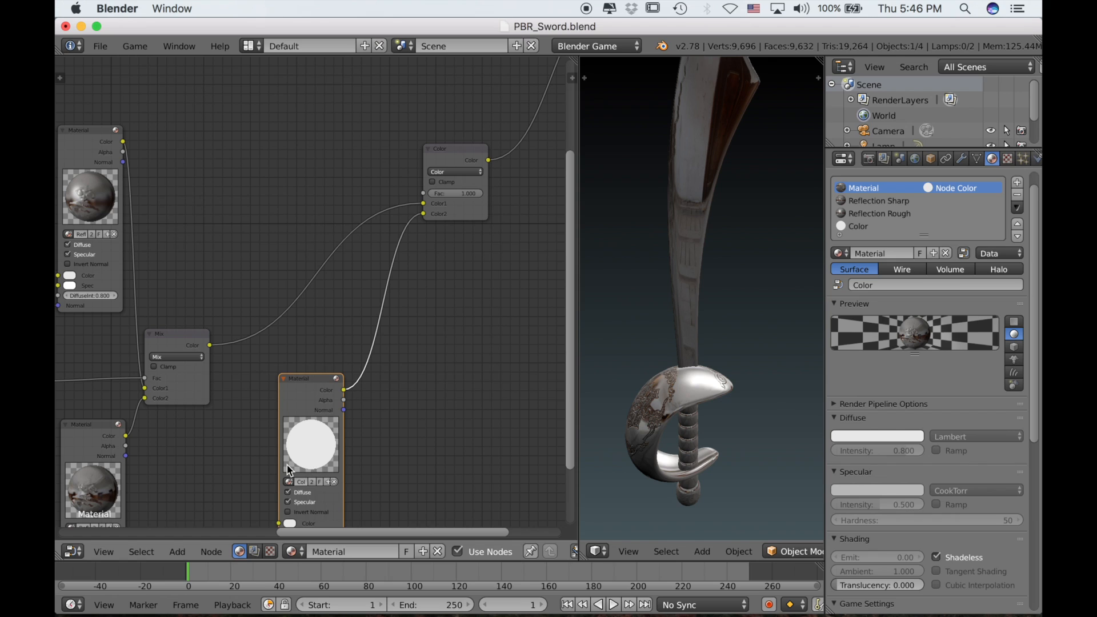
pyautogui.scroll(-5, 288, 469)
pyautogui.click(290, 436)
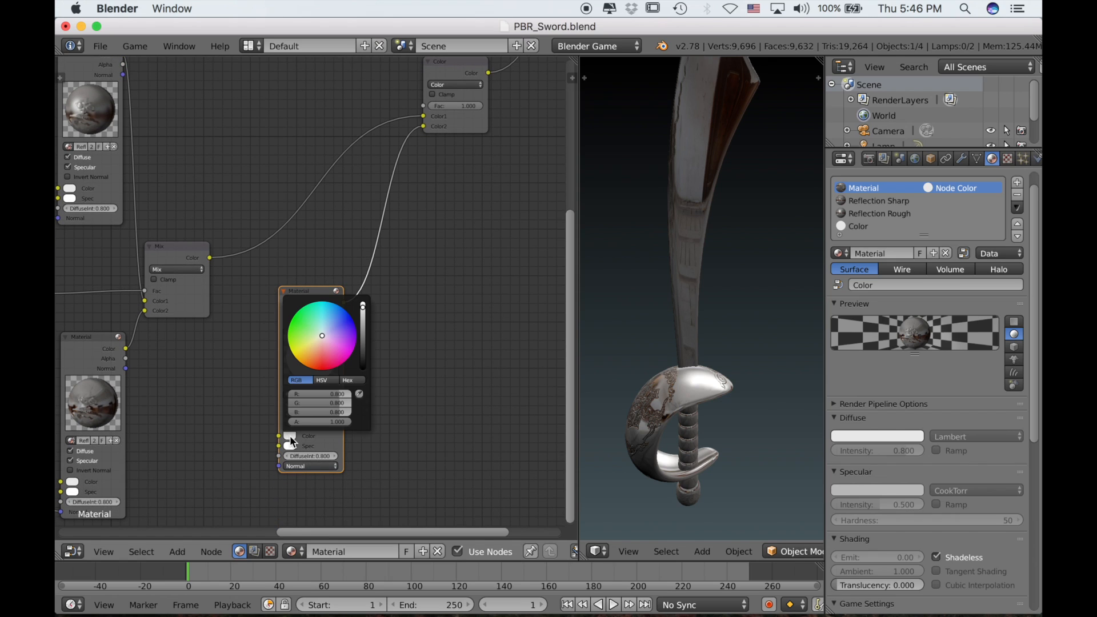
pyautogui.click(312, 354)
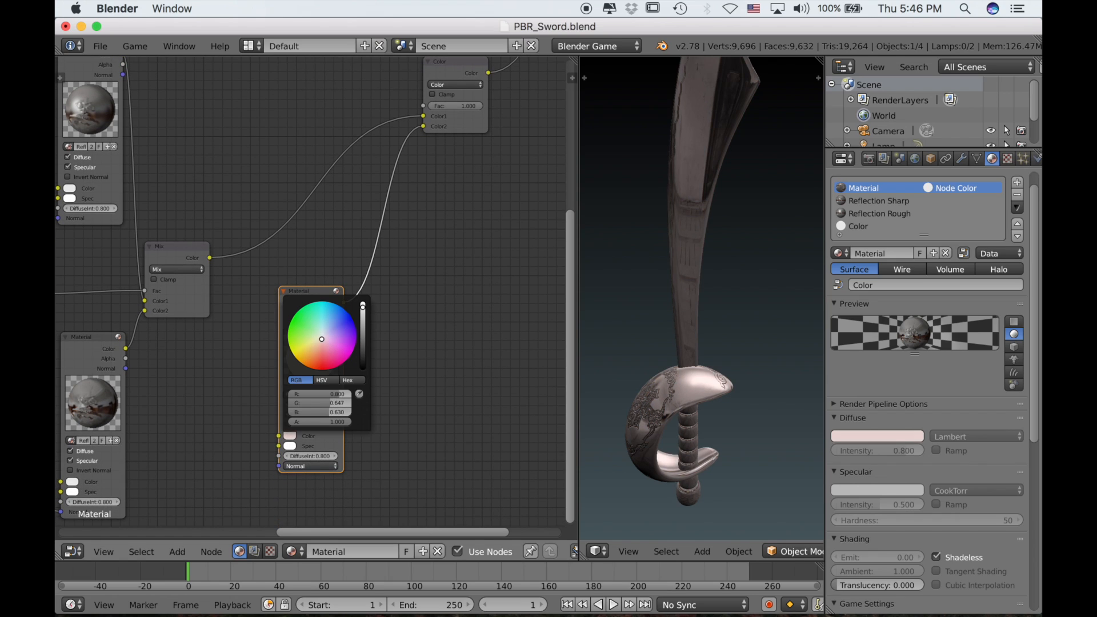
pyautogui.moveTo(312, 354)
pyautogui.mouseDown()
pyautogui.moveTo(311, 340)
pyautogui.moveTo(320, 343)
pyautogui.mouseUp()
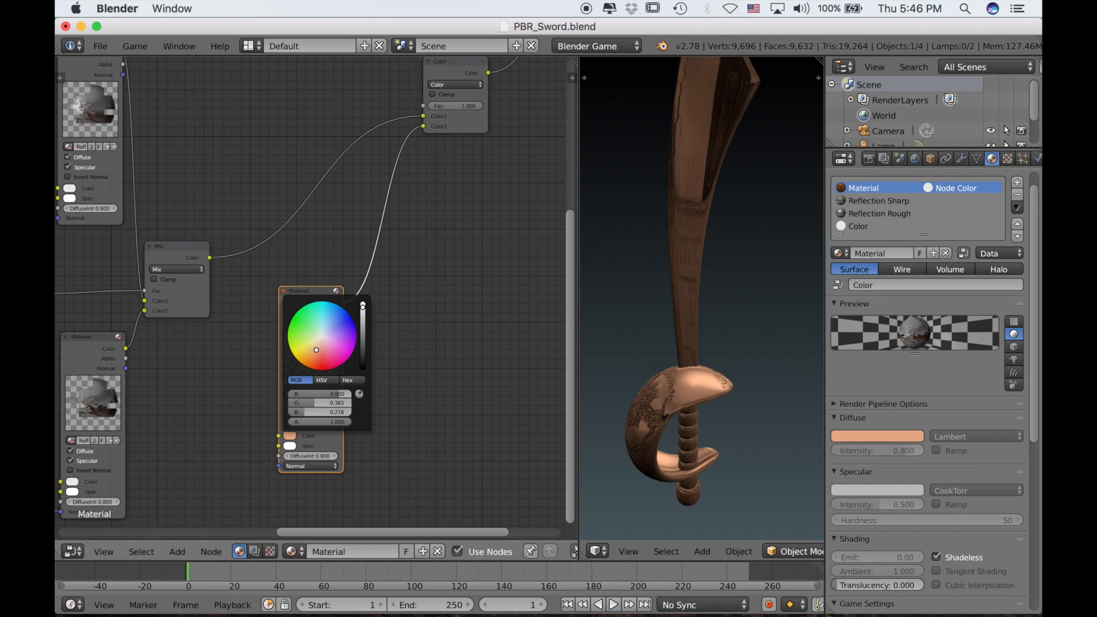
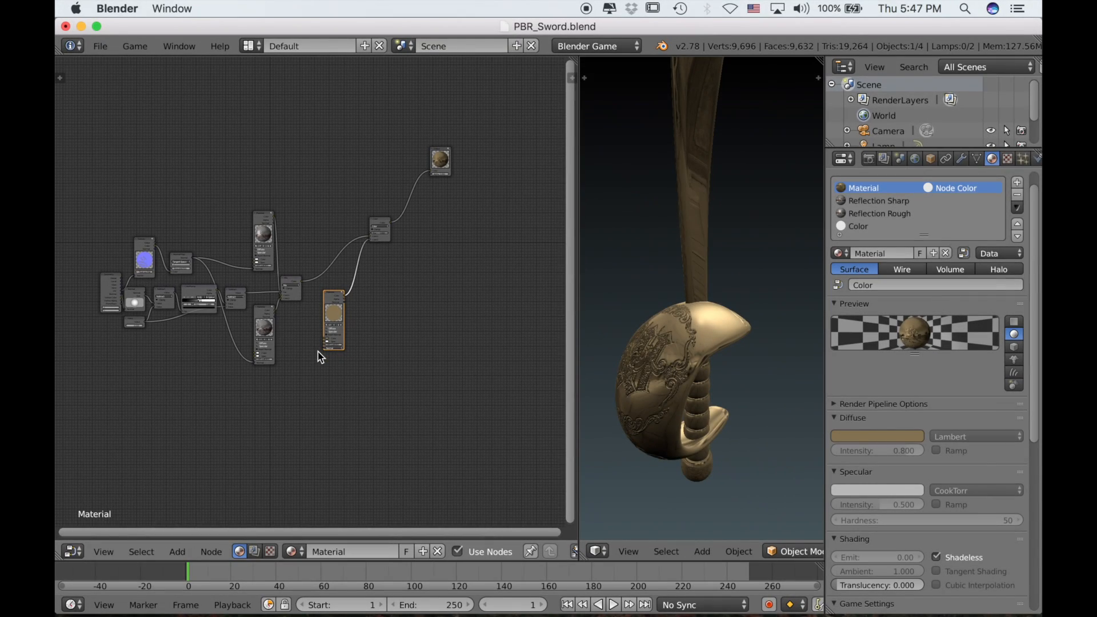
# - Select every node except the Output node and combine them into a node group
pyautogui.hscroll(-1, 318, 352)
pyautogui.press('a')
pyautogui.press('b')
pyautogui.moveTo(90, 190); pyautogui.dragTo(418, 388)
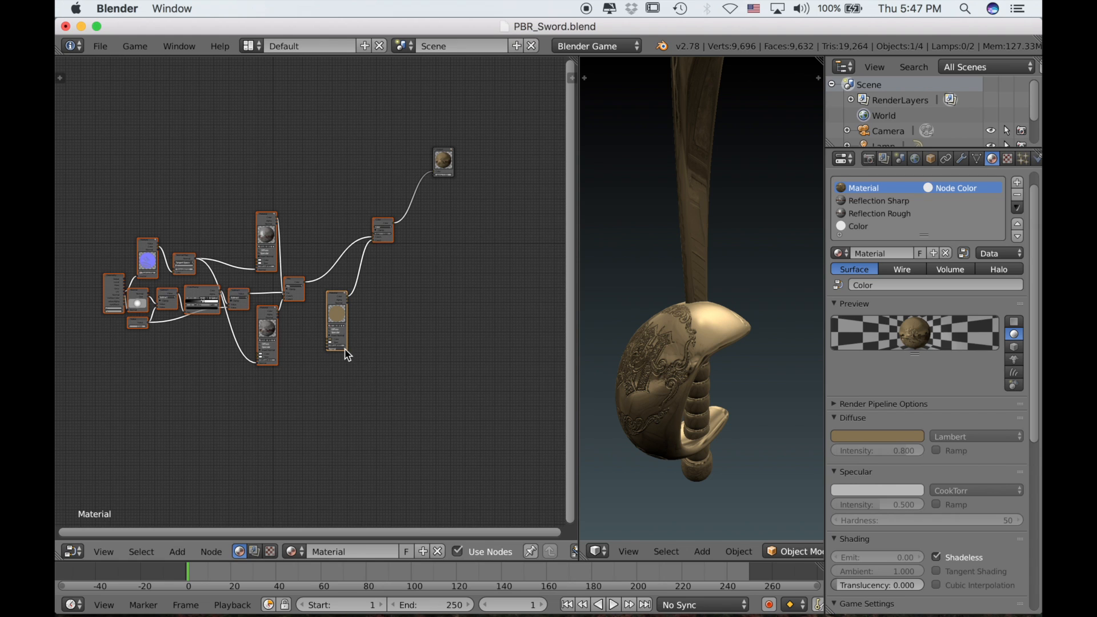
pyautogui.hscroll(-2, 316, 342)
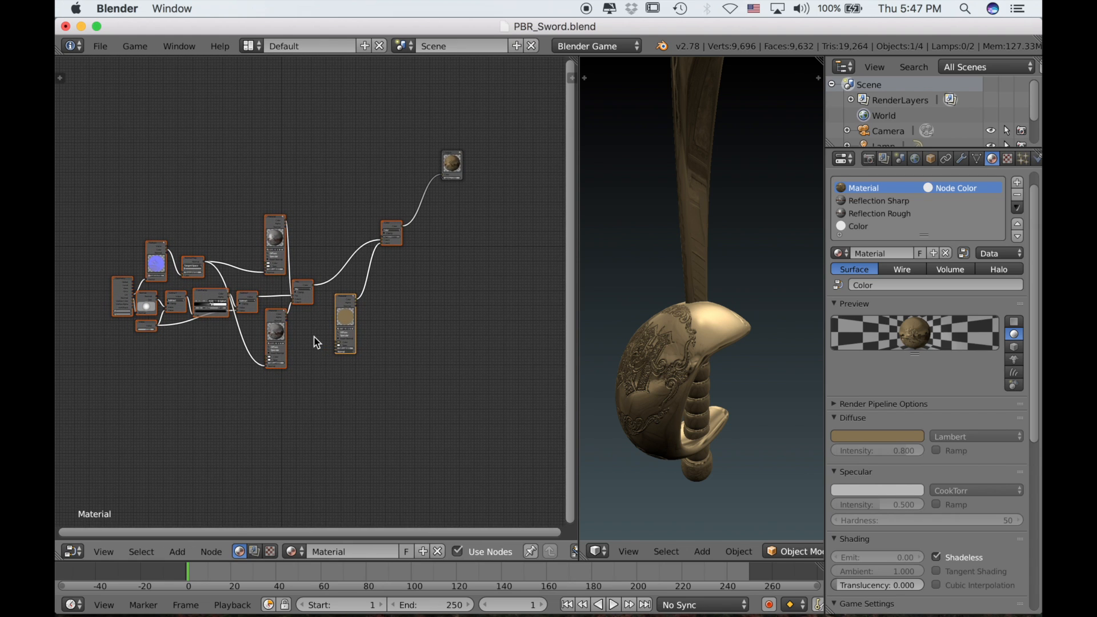
pyautogui.hotkey('ctrl', 'g')
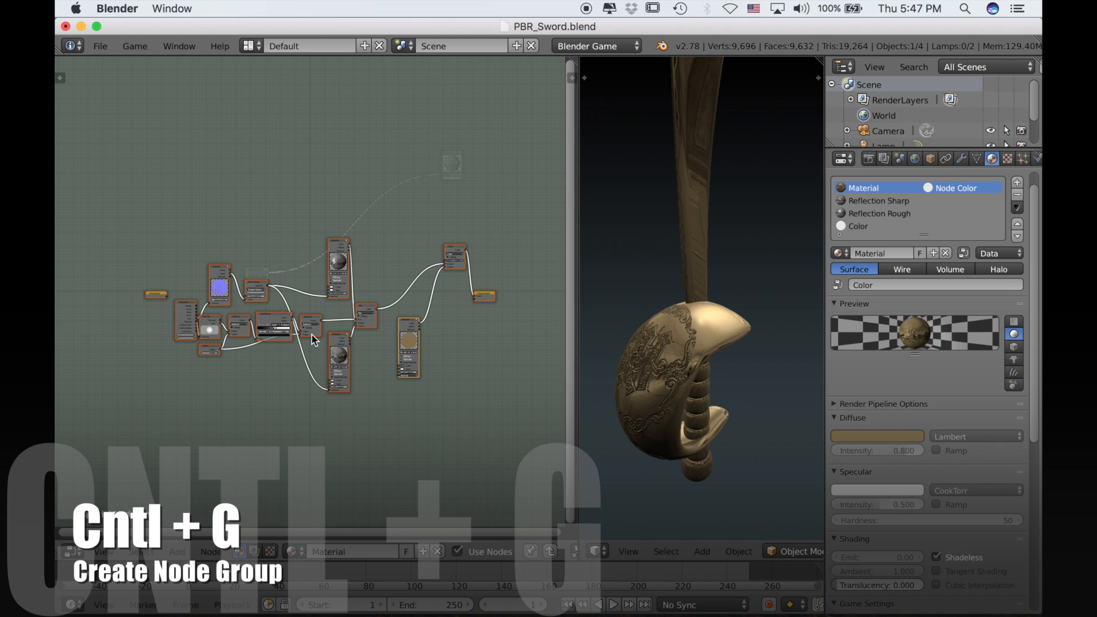
# - Move the Group Input node above the Normal Map node and link the Color Material node's Color input to it
pyautogui.press('Home')
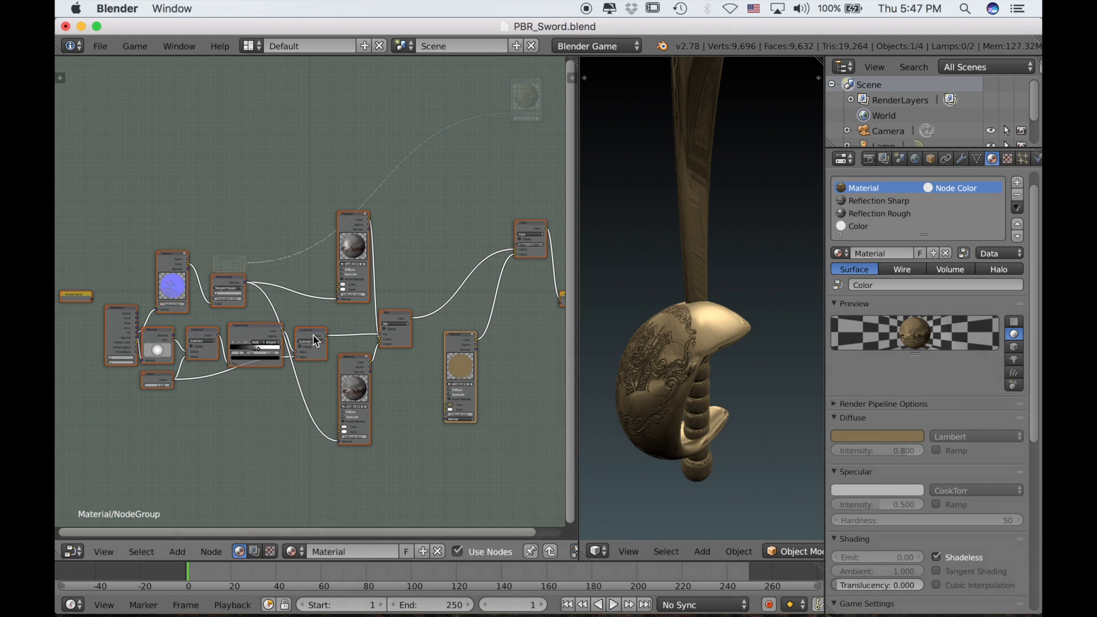
pyautogui.rightClick(74, 296)
pyautogui.press('g')
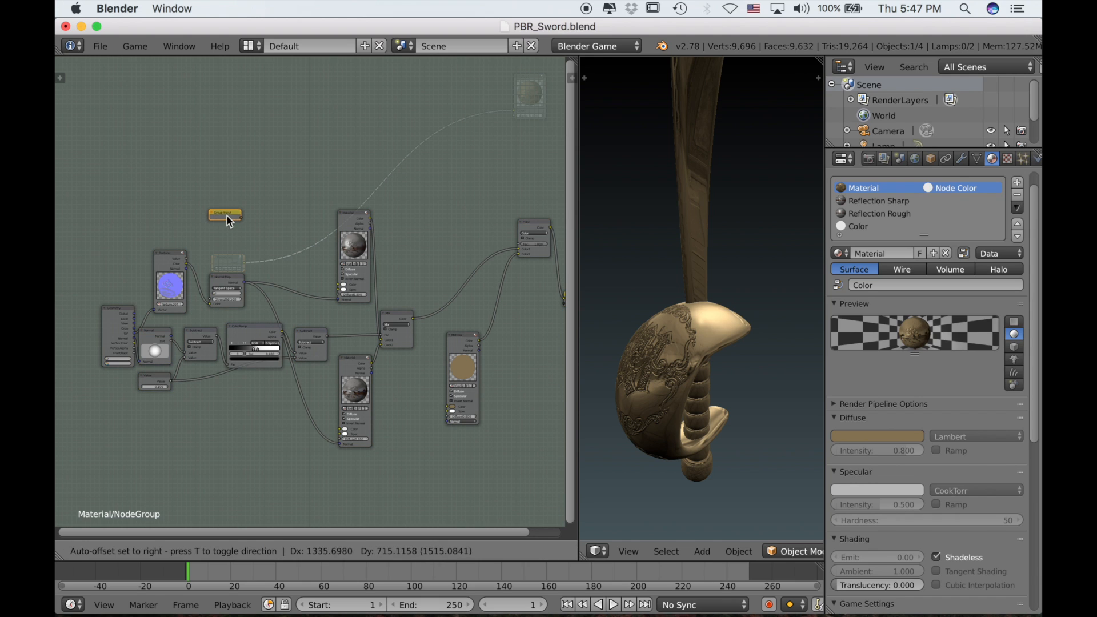
pyautogui.click(262, 225)
pyautogui.scroll(1, 412, 382)
pyautogui.scroll(2, 412, 382)
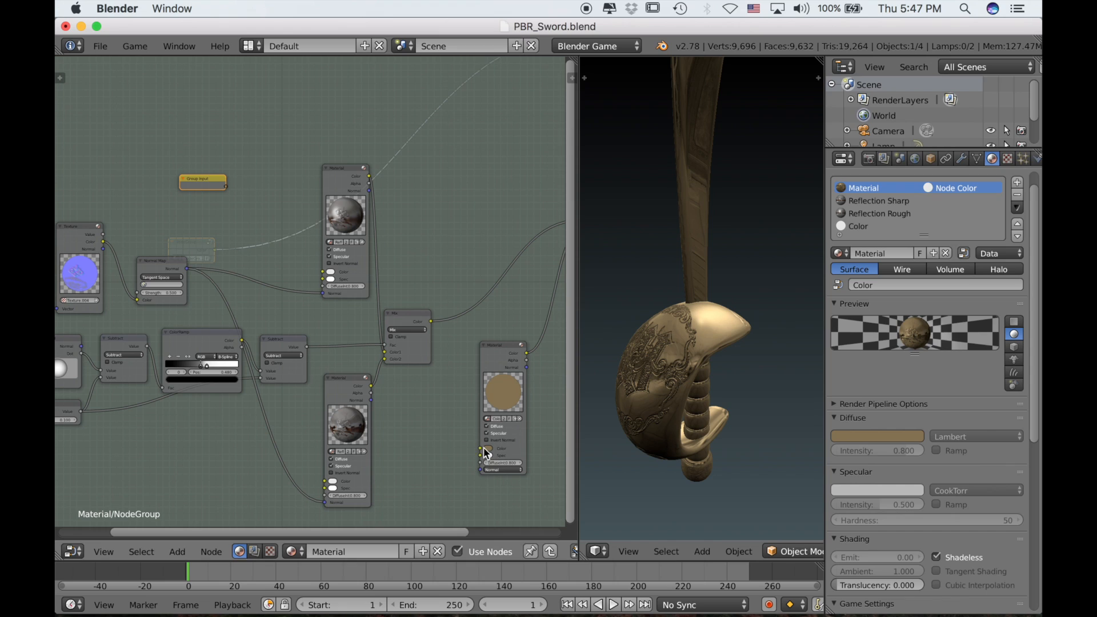
pyautogui.moveTo(479, 449); pyautogui.dragTo(225, 187)
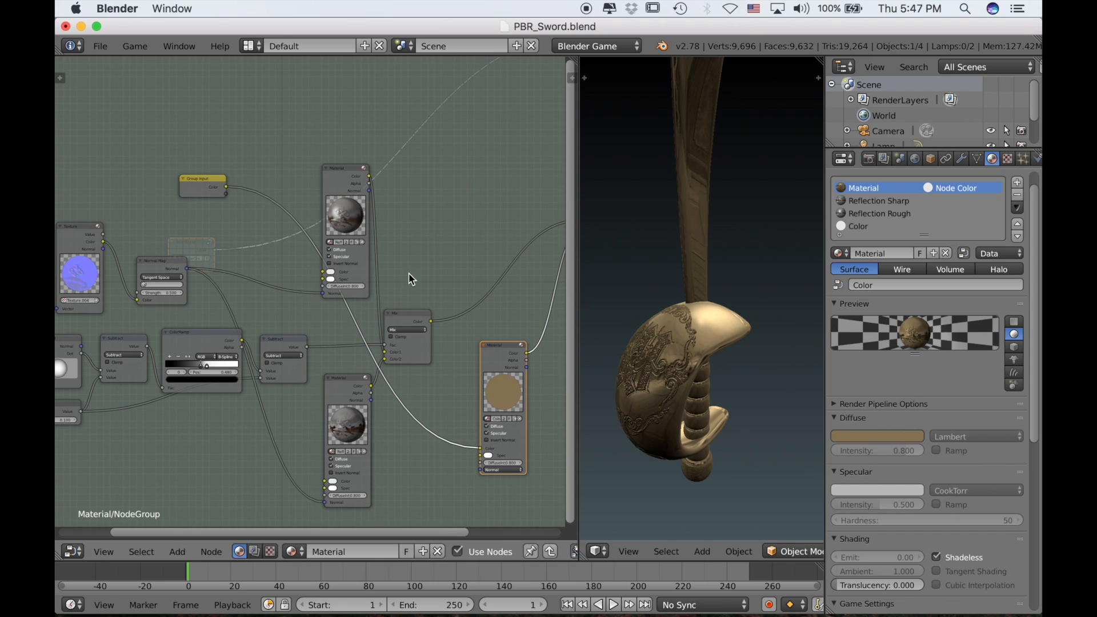
# - Show the node editor's properties sidebar and move the Group Input node upstream, above the Texture and Geometry nodes
pyautogui.press('n')
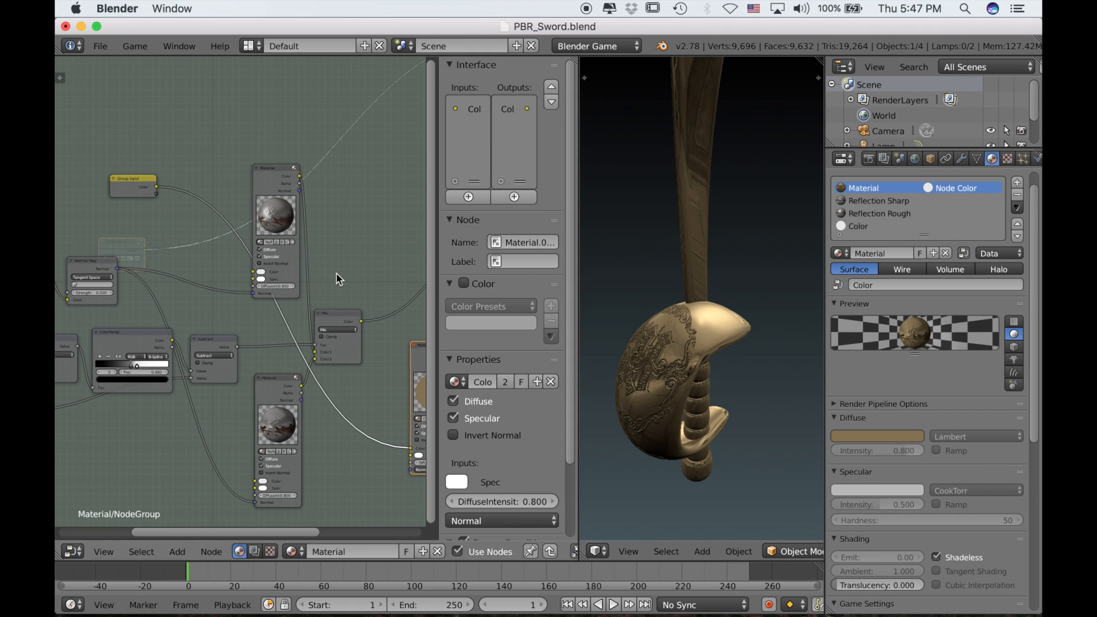
pyautogui.keyDown('ctrl'); pyautogui.scroll(-2, 279, 312); pyautogui.keyUp('ctrl')
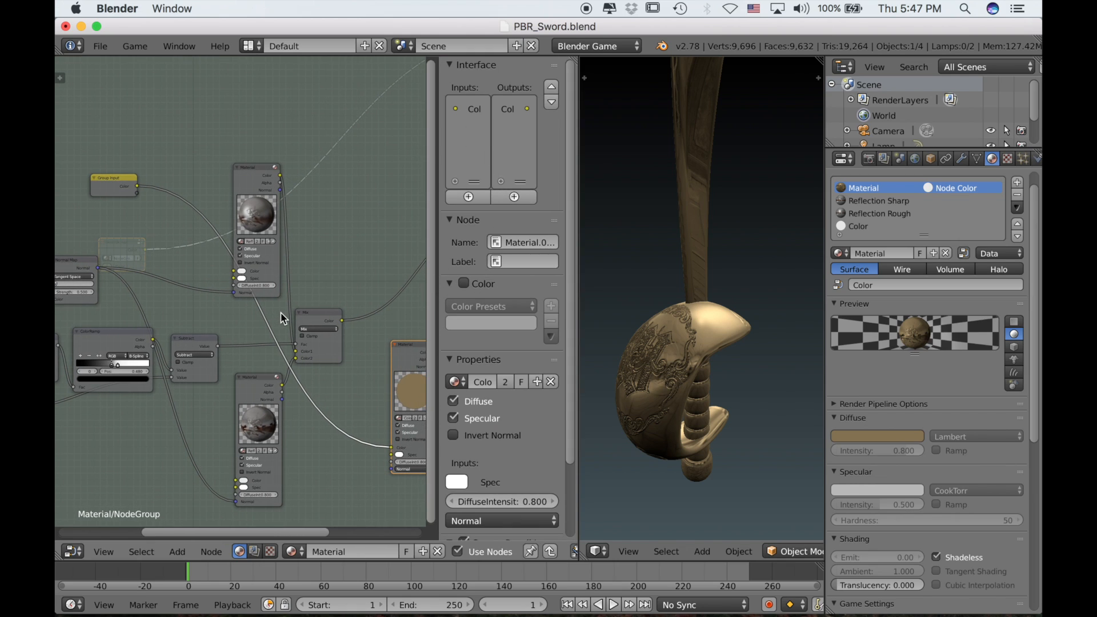
pyautogui.scroll(-3, 281, 313)
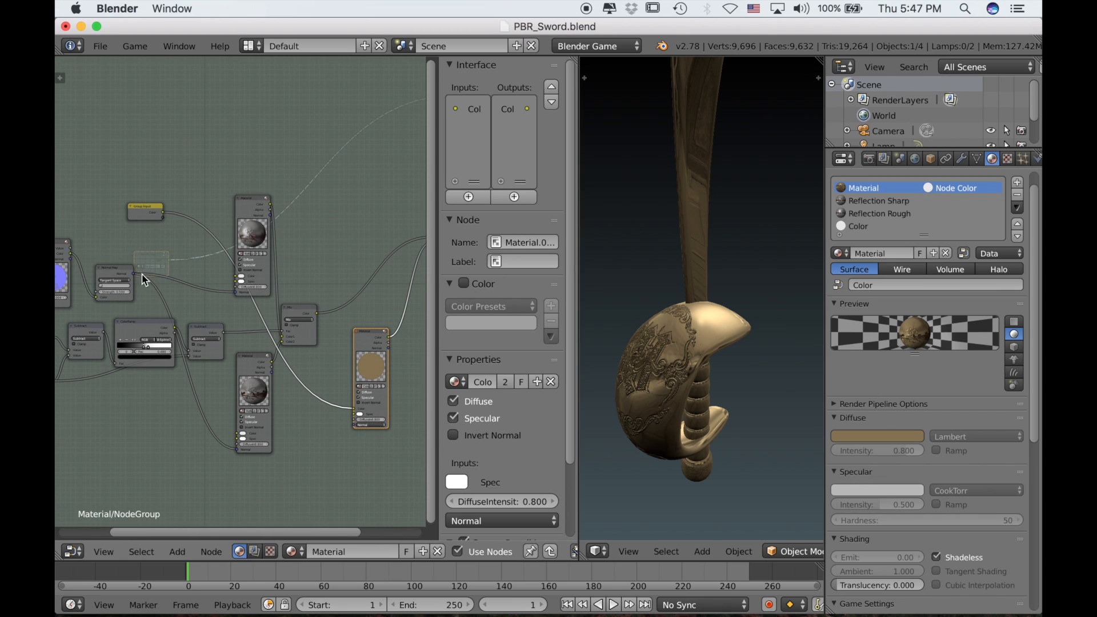
pyautogui.keyDown('ctrl'); pyautogui.scroll(2, 150, 345); pyautogui.keyUp('ctrl')
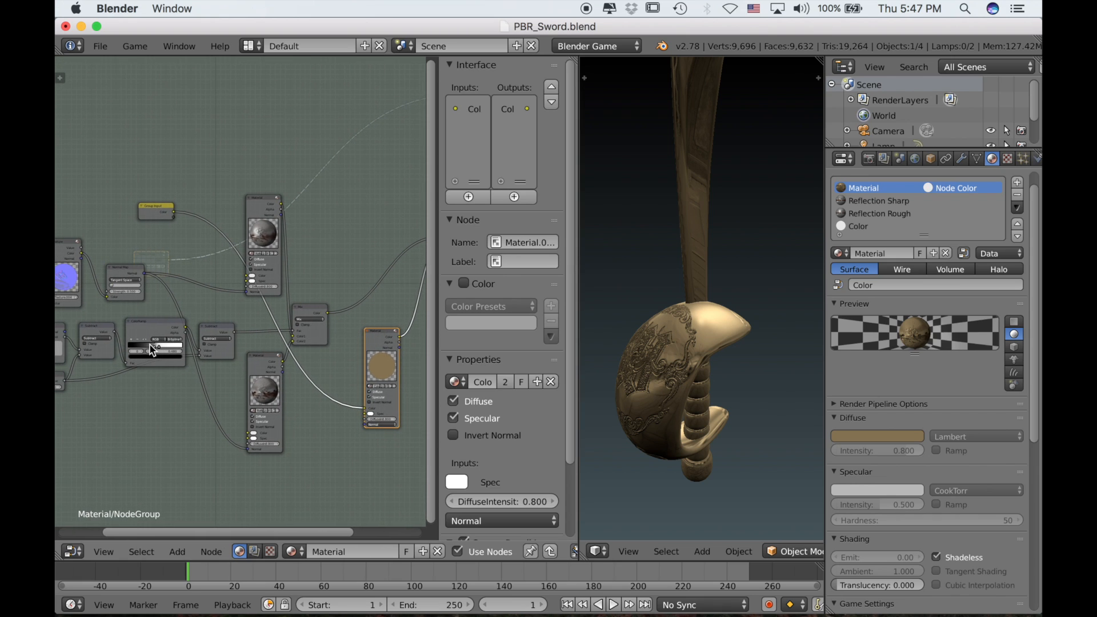
pyautogui.keyDown('ctrl'); pyautogui.scroll(2, 150, 344); pyautogui.keyUp('ctrl')
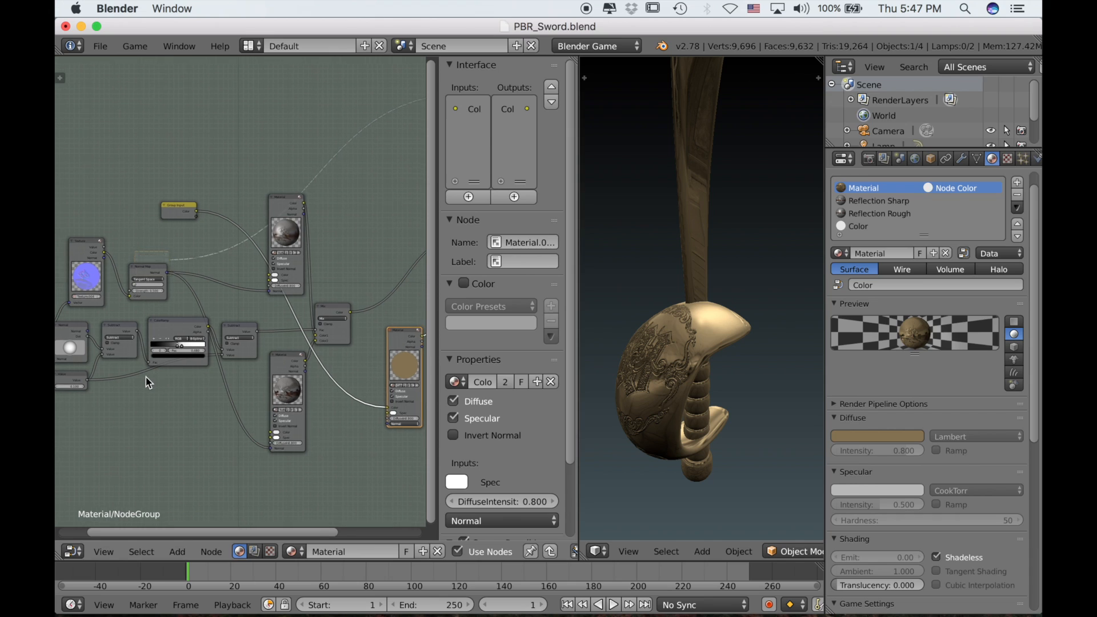
pyautogui.keyDown('ctrl'); pyautogui.scroll(5, 148, 382); pyautogui.keyUp('ctrl')
pyautogui.moveTo(111, 382); pyautogui.dragTo(110, 396)
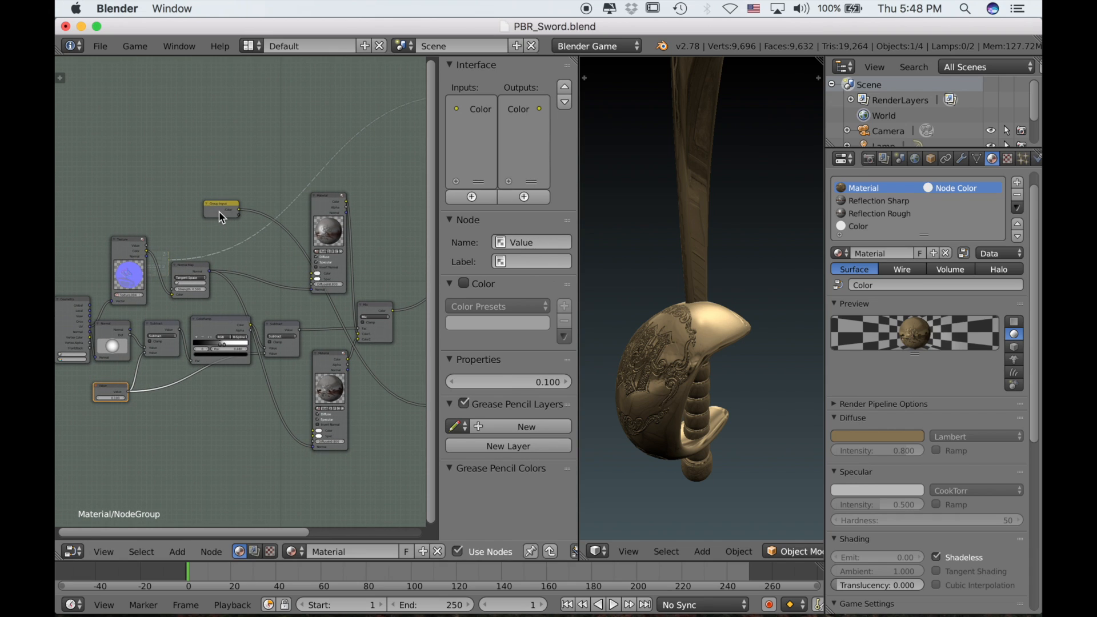
pyautogui.moveTo(218, 211); pyautogui.dragTo(104, 213)
pyautogui.keyDown('ctrl'); pyautogui.scroll(10, 104, 211); pyautogui.keyUp('ctrl')
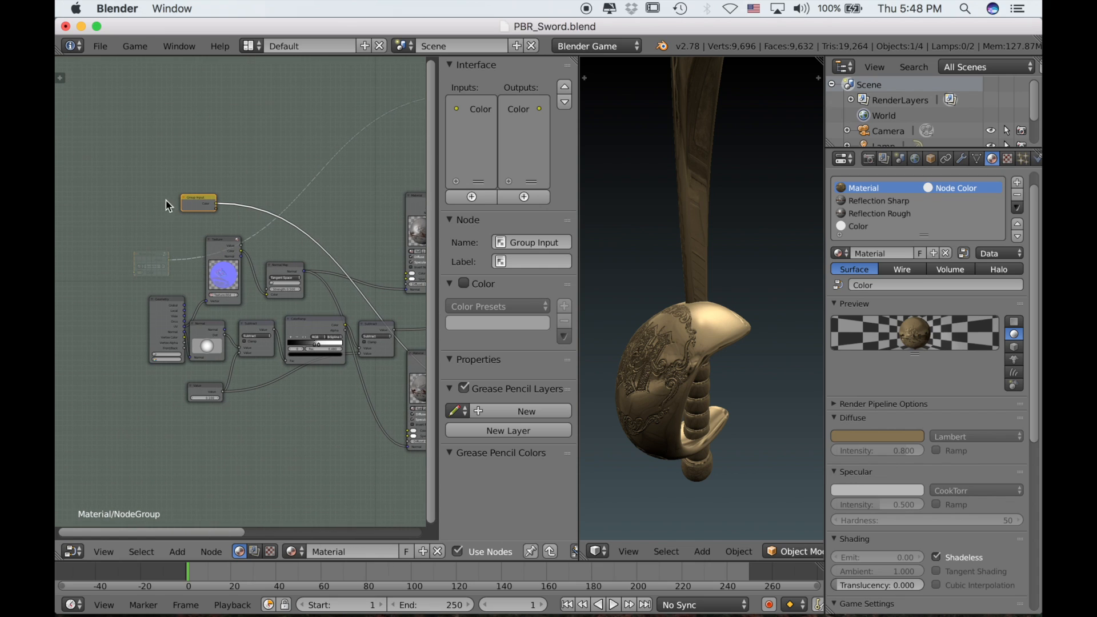
pyautogui.moveTo(193, 204); pyautogui.dragTo(165, 206)
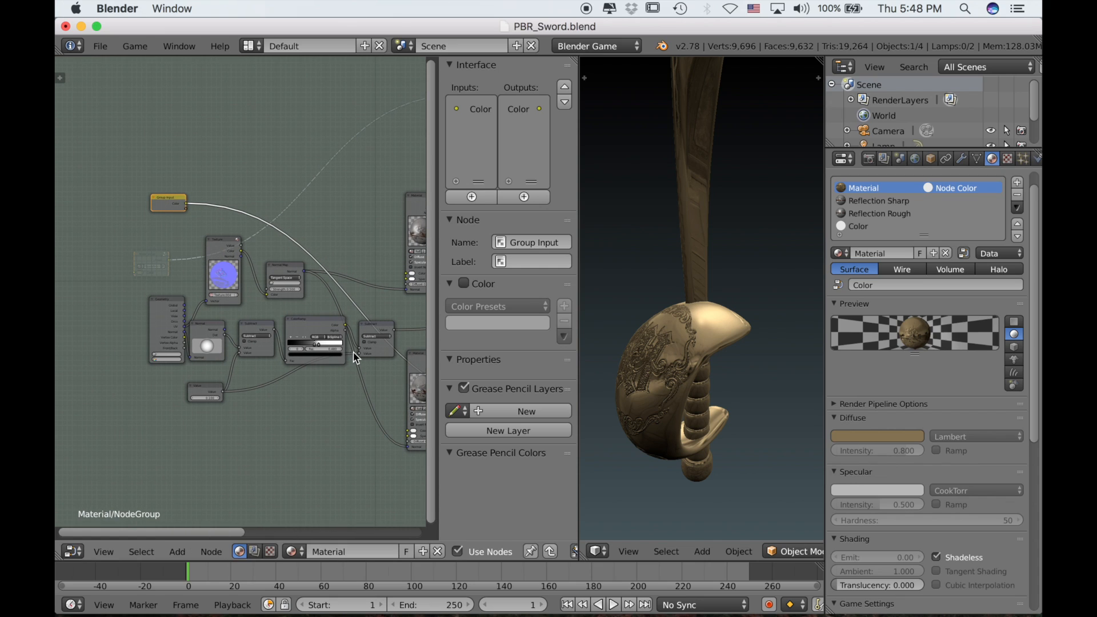
# - Delete the Value node that feeds the two Subtract nodes
pyautogui.moveTo(359, 355); pyautogui.dragTo(222, 391)
pyautogui.click(218, 392)
pyautogui.press('x')
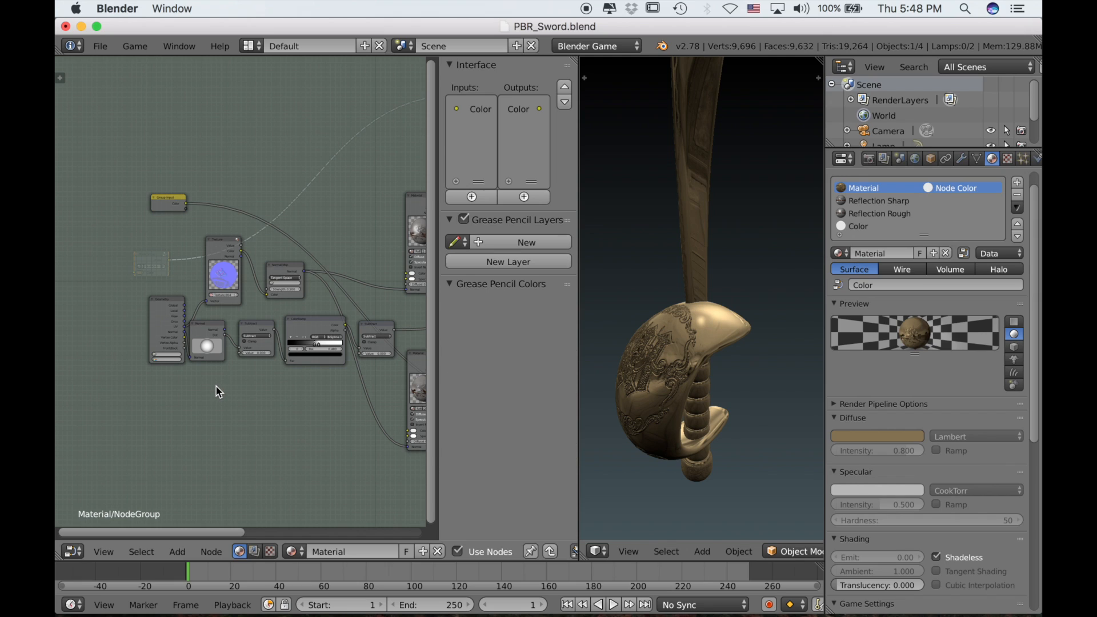
# - Expose the first Subtract node's second Value socket by linking it to the empty socket of the Group Input node
pyautogui.click(240, 354)
pyautogui.moveTo(239, 354); pyautogui.dragTo(186, 210)
pyautogui.scroll(1, 231, 294)
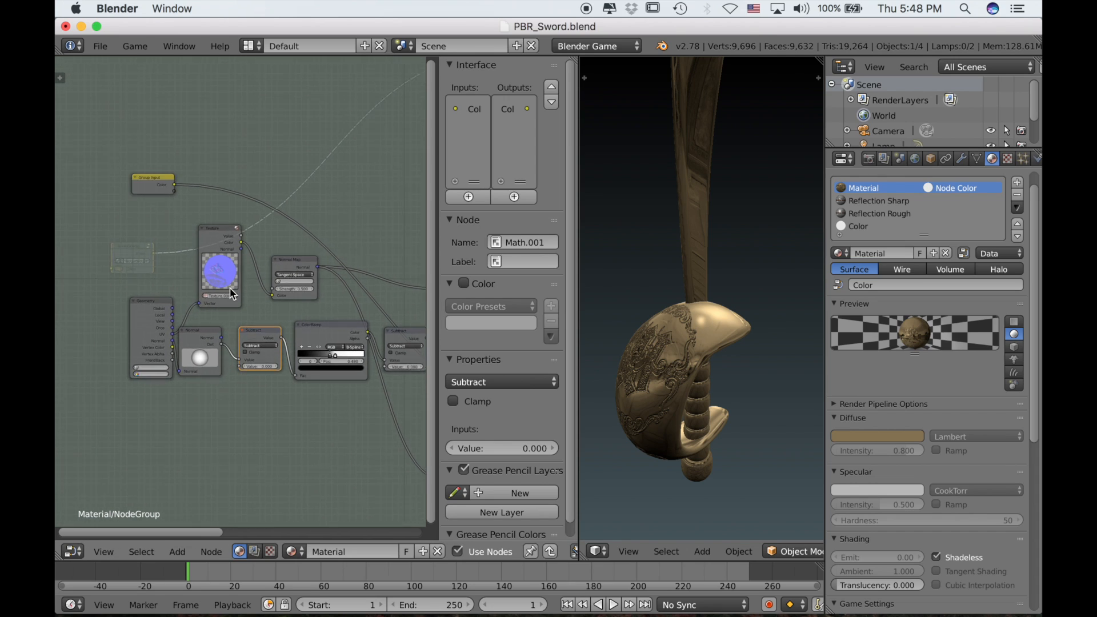
pyautogui.scroll(1, 232, 294)
pyautogui.moveTo(239, 376); pyautogui.dragTo(166, 177)
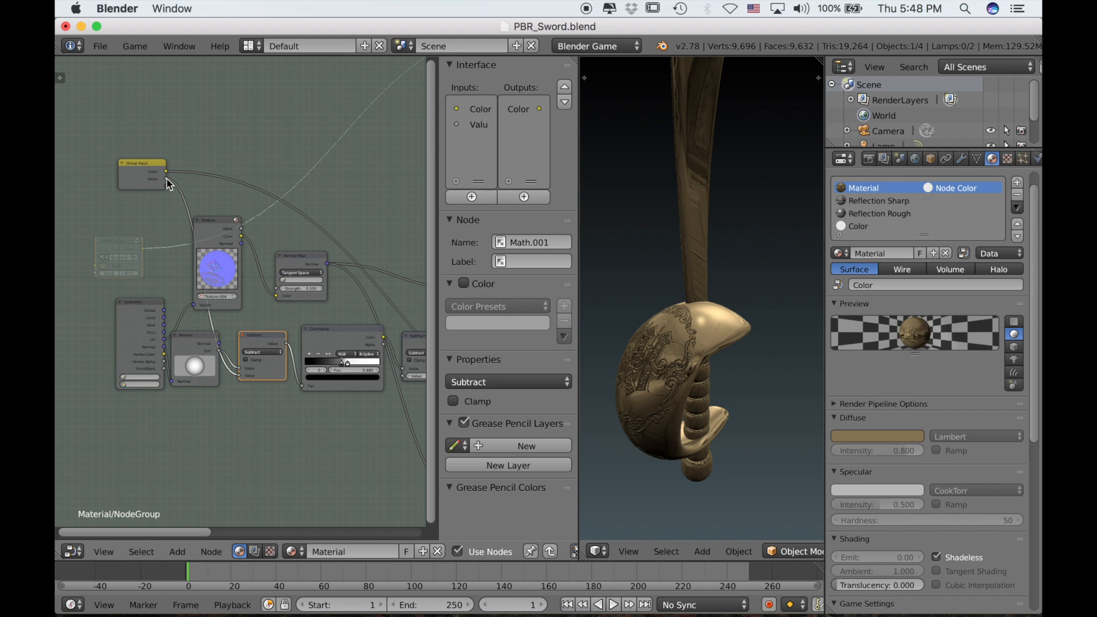
# - Add a reroute on the Value link, connect it to the second Subtract node's lower Value socket, and place it below the nodes
pyautogui.keyDown('shift'); pyautogui.moveTo(206, 192); pyautogui.dragTo(170, 218); pyautogui.keyUp('shift')
pyautogui.moveTo(253, 277); pyautogui.dragTo(225, 275, button='middle')
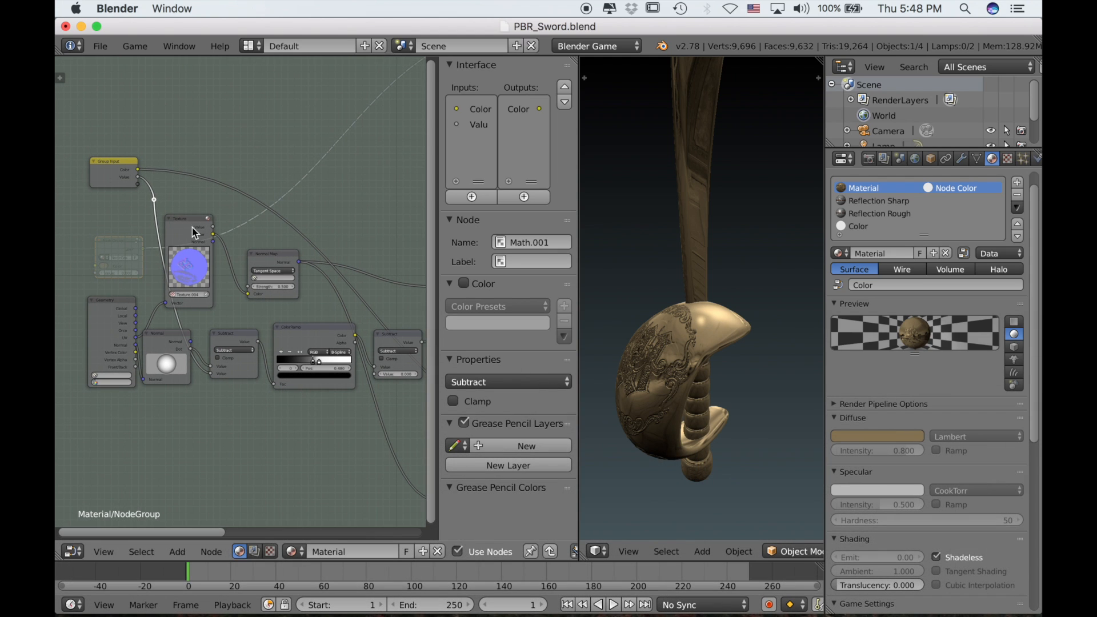
pyautogui.moveTo(155, 201); pyautogui.dragTo(377, 373)
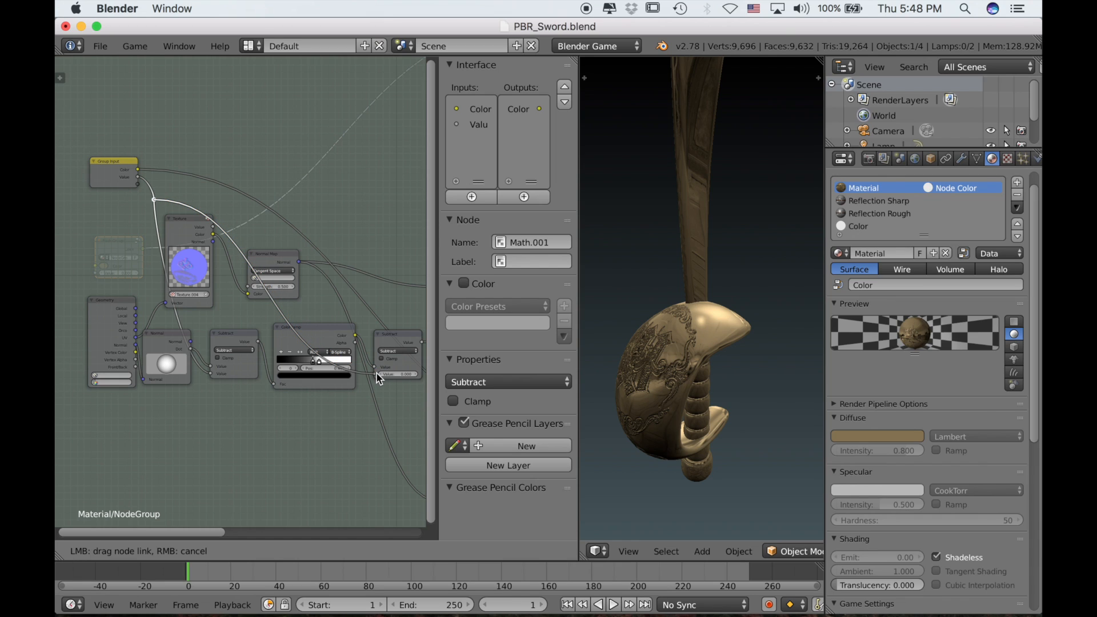
pyautogui.moveTo(153, 200)
pyautogui.mouseDown()
pyautogui.moveTo(154, 254)
pyautogui.moveTo(155, 200)
pyautogui.mouseUp()
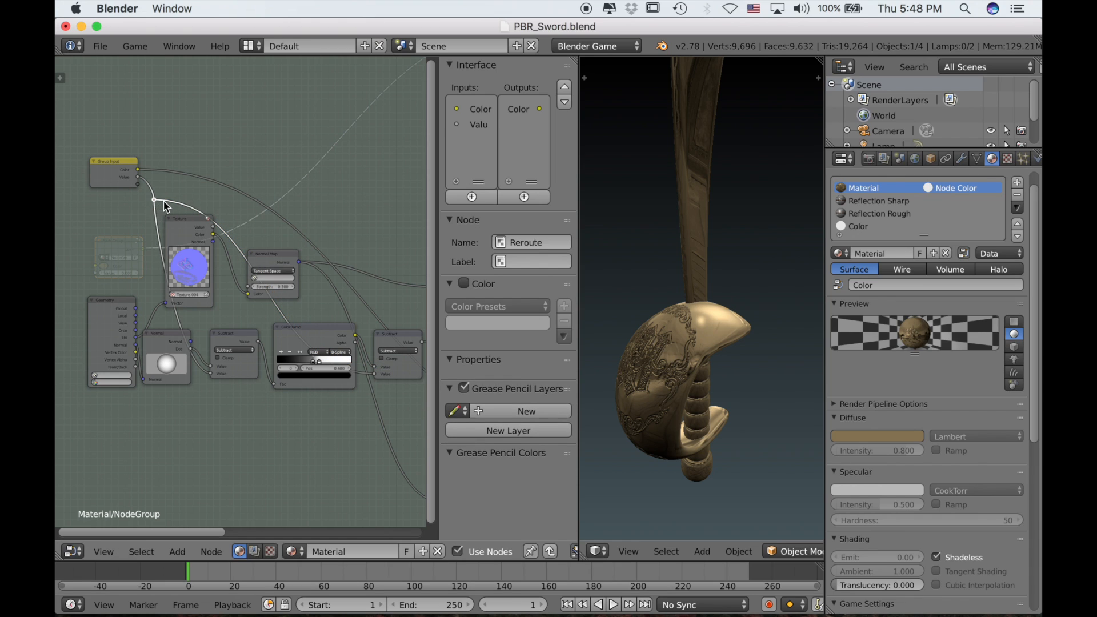
pyautogui.press('g')
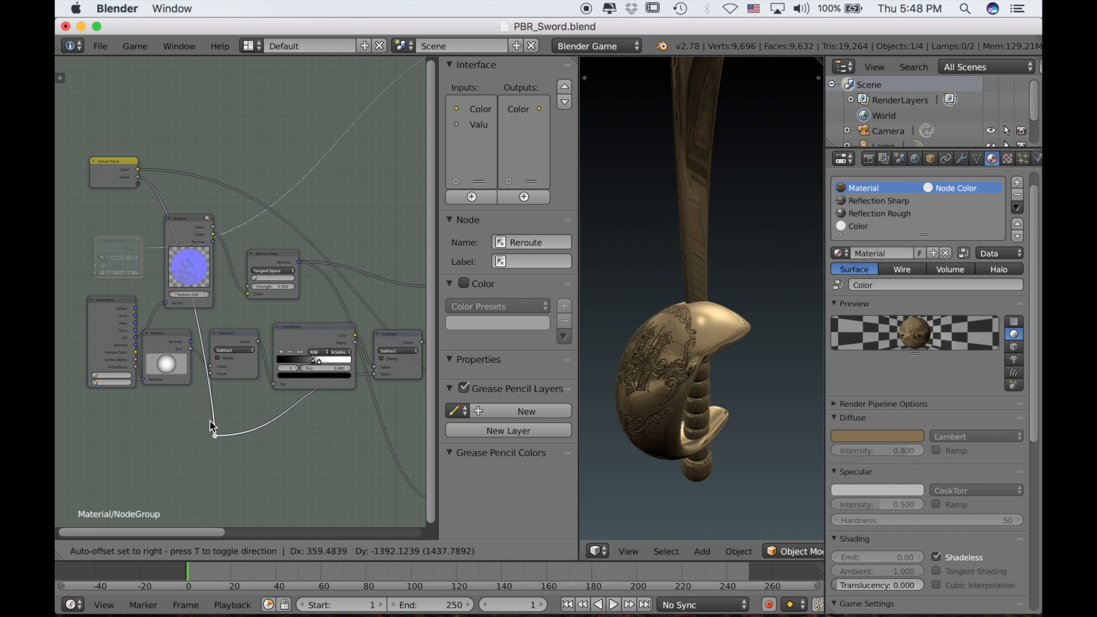
pyautogui.click(150, 438)
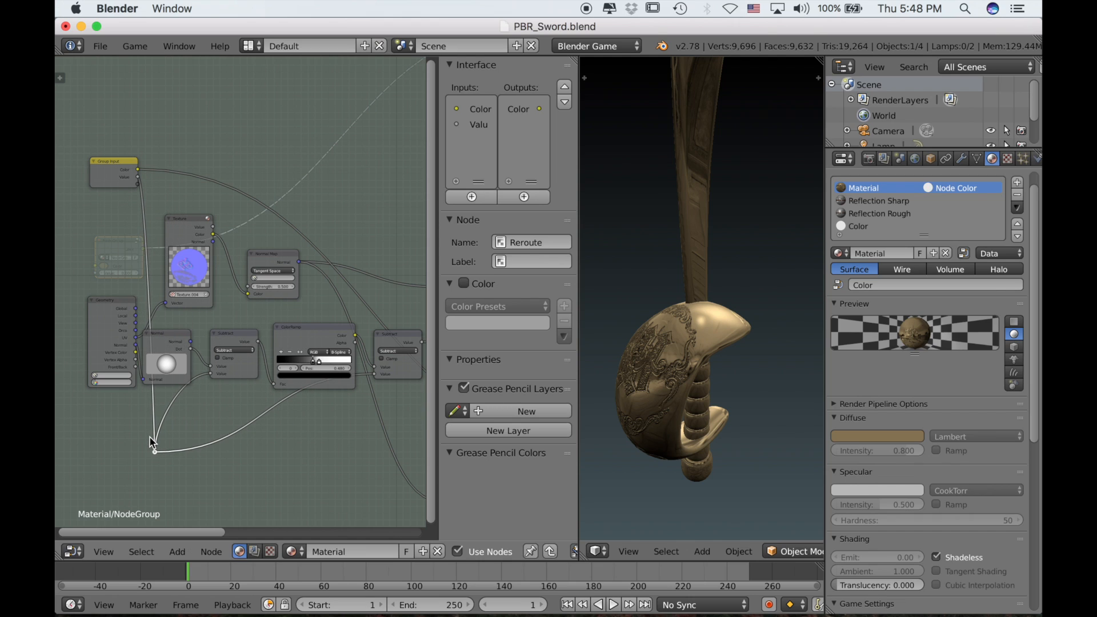
# - Rename the group's Value input to Roughness
pyautogui.hscroll(1, 277, 393)
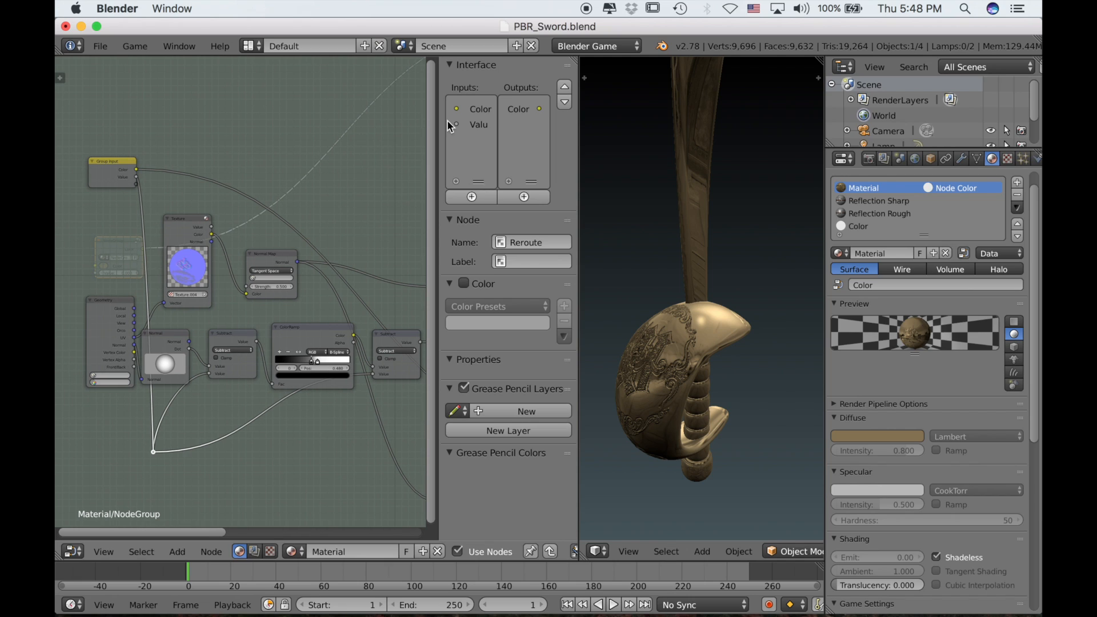
pyautogui.doubleClick(477, 124)
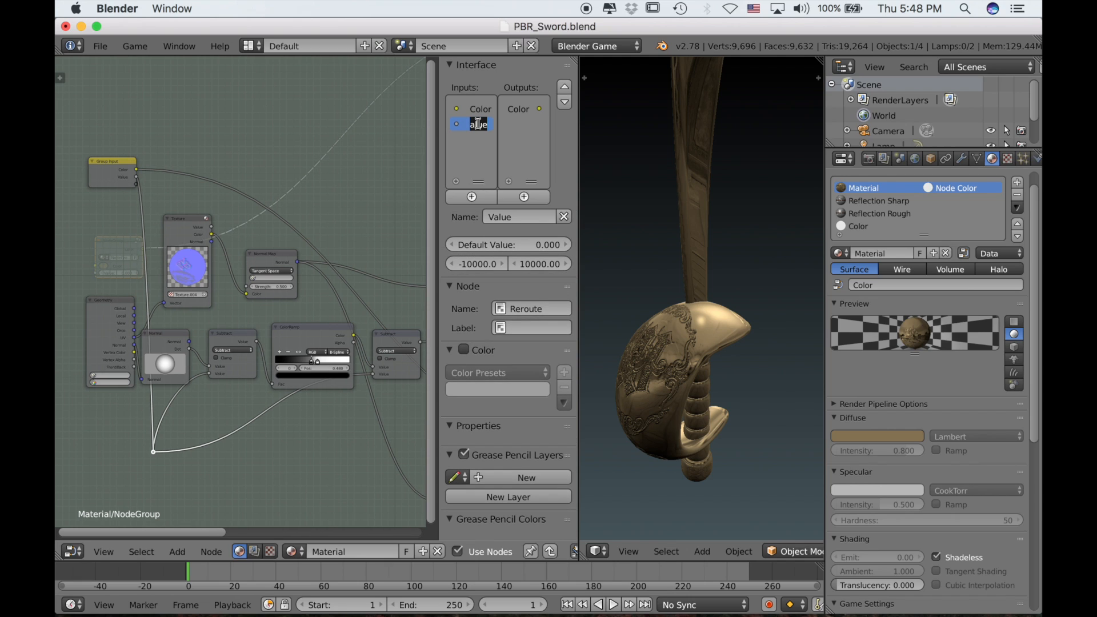
pyautogui.write('Roughness')
pyautogui.press('Return')
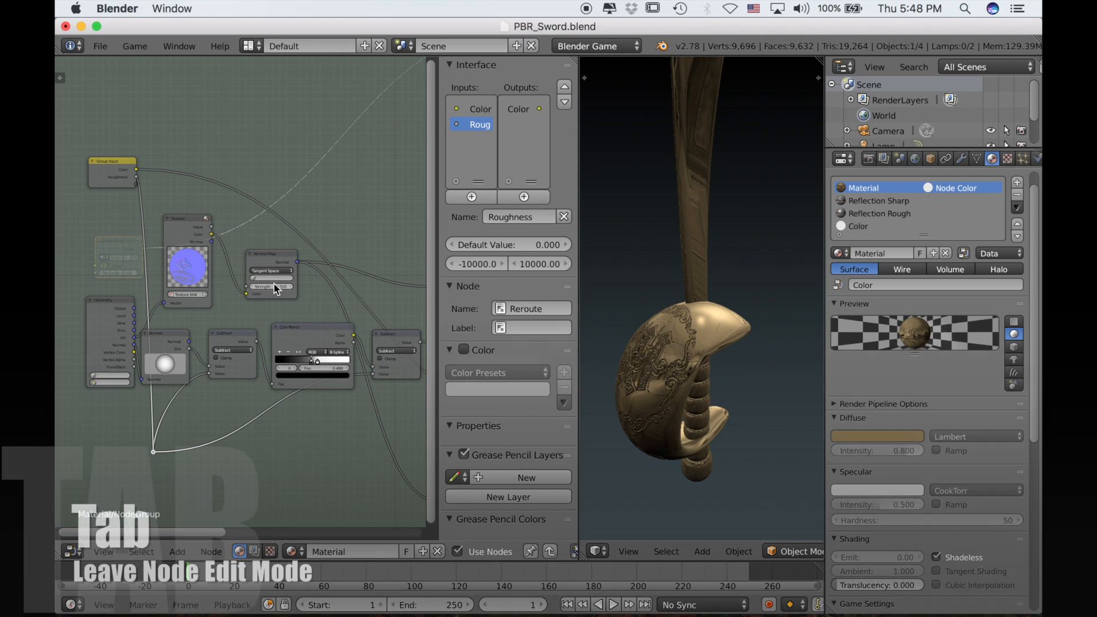
# - Leave group editing and move the NodeGroup node closer to the Output node
pyautogui.press('Tab')
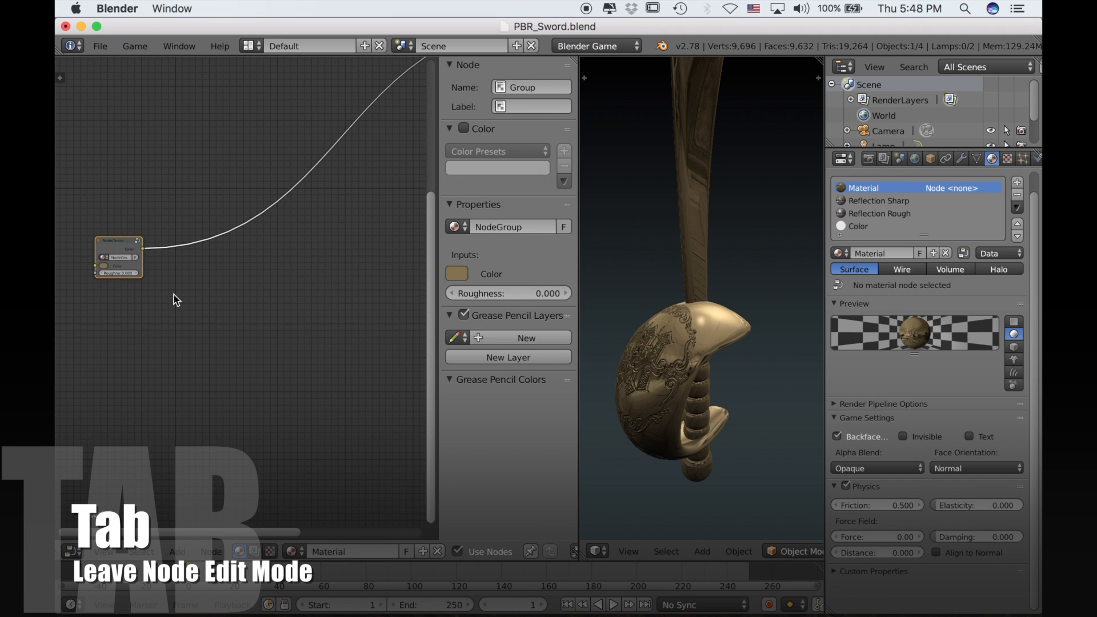
pyautogui.scroll(4, 173, 294)
pyautogui.hscroll(-2, 143, 293)
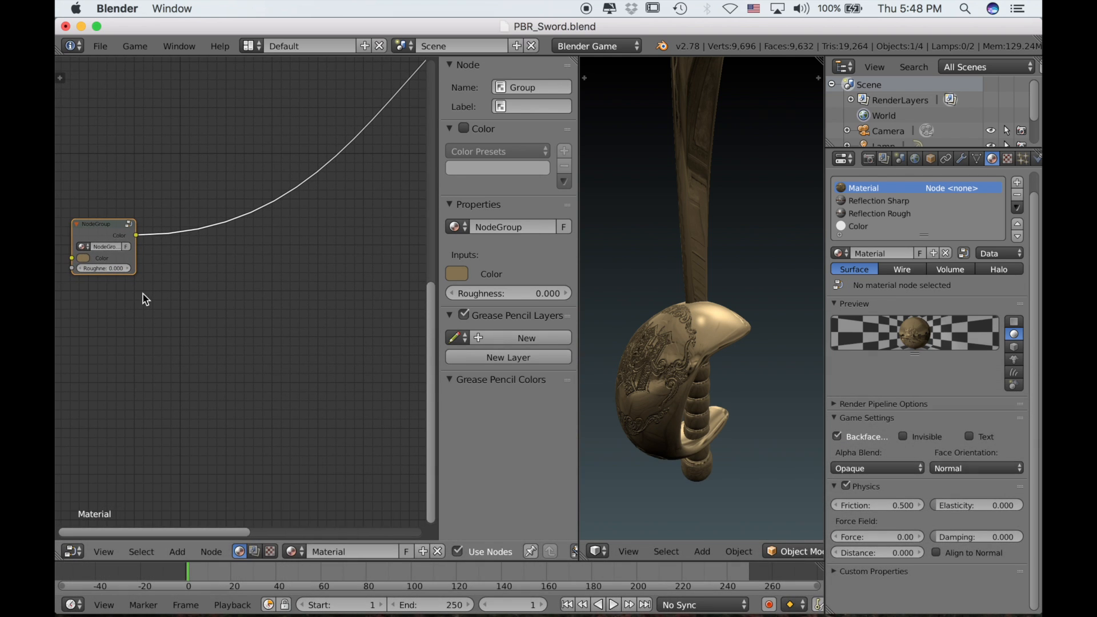
pyautogui.moveTo(104, 228); pyautogui.dragTo(262, 283)
pyautogui.scroll(3, 246, 294)
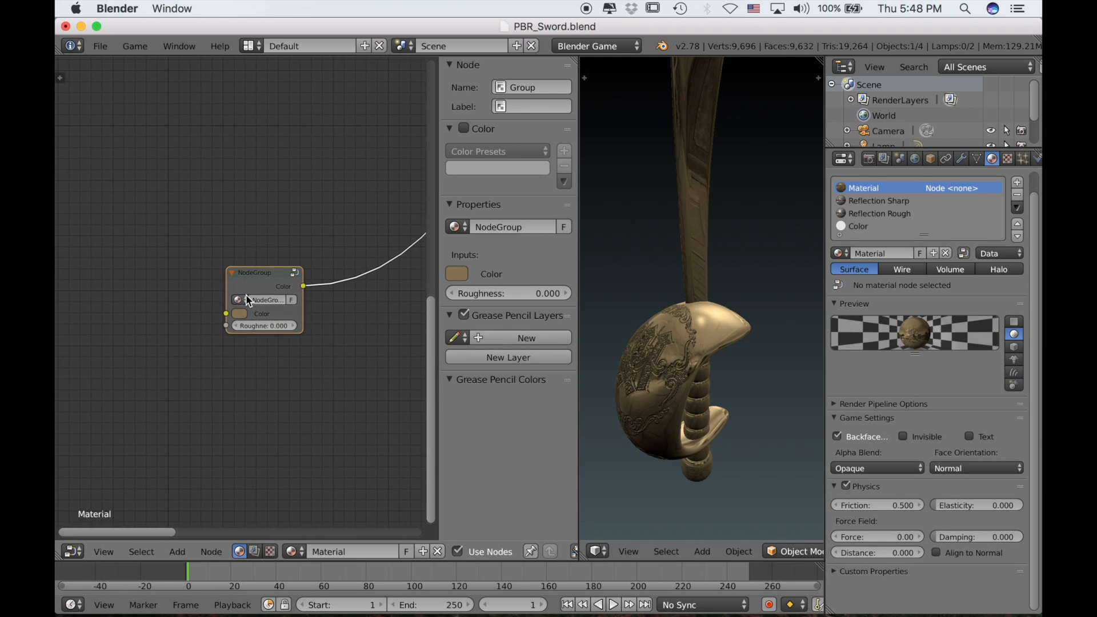
# - Examine the NodeGroup node's Color and Roughness inputs and the shading of the sword's guard from different angles
pyautogui.scroll(3, 249, 300)
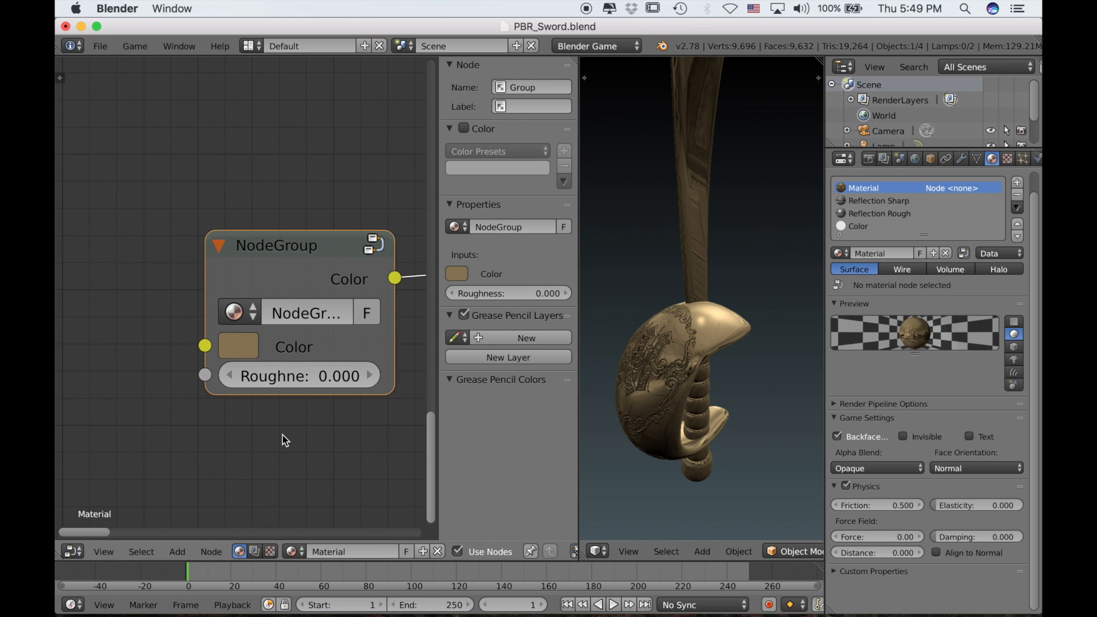
pyautogui.hscroll(1, 282, 434)
pyautogui.hscroll(2, 282, 434)
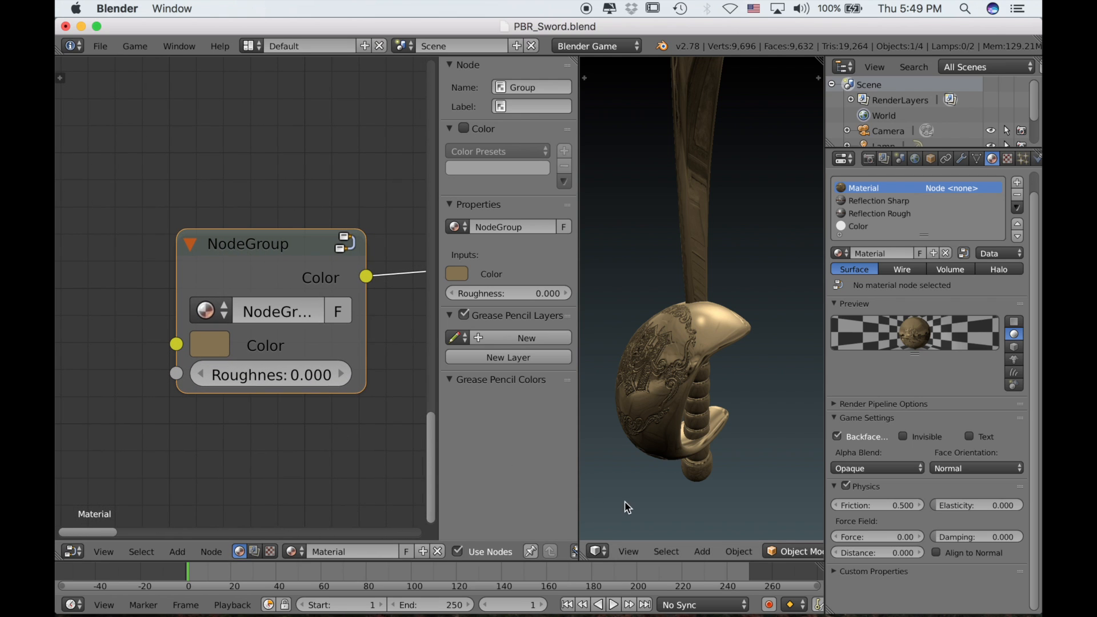
pyautogui.scroll(2, 694, 477)
pyautogui.scroll(-3, 694, 477)
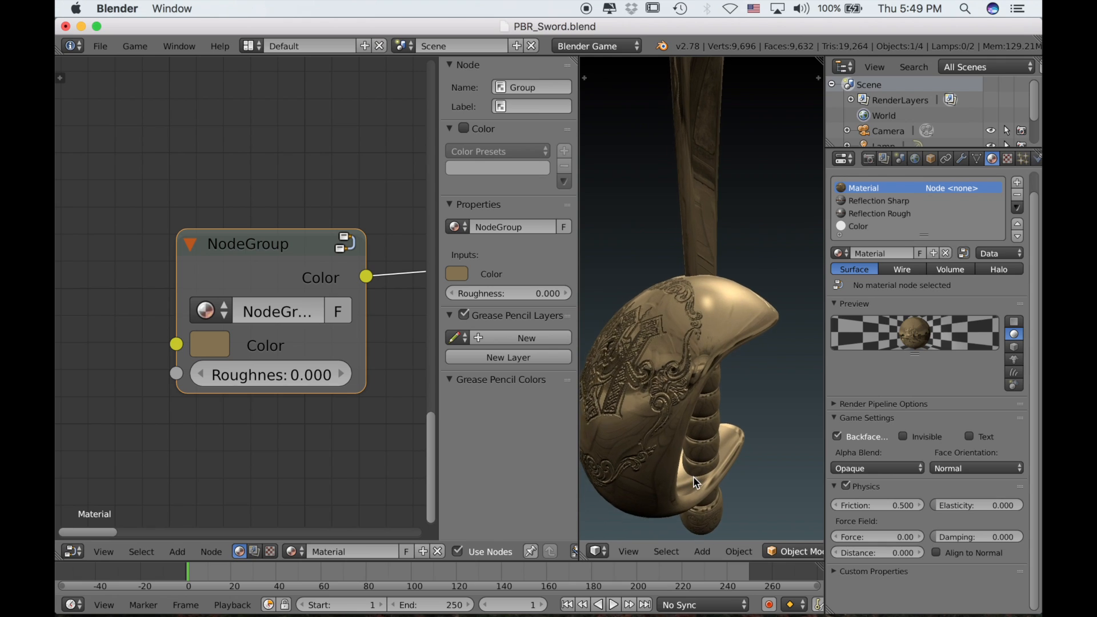
pyautogui.hscroll(2, 694, 477)
pyautogui.hscroll(-4, 693, 477)
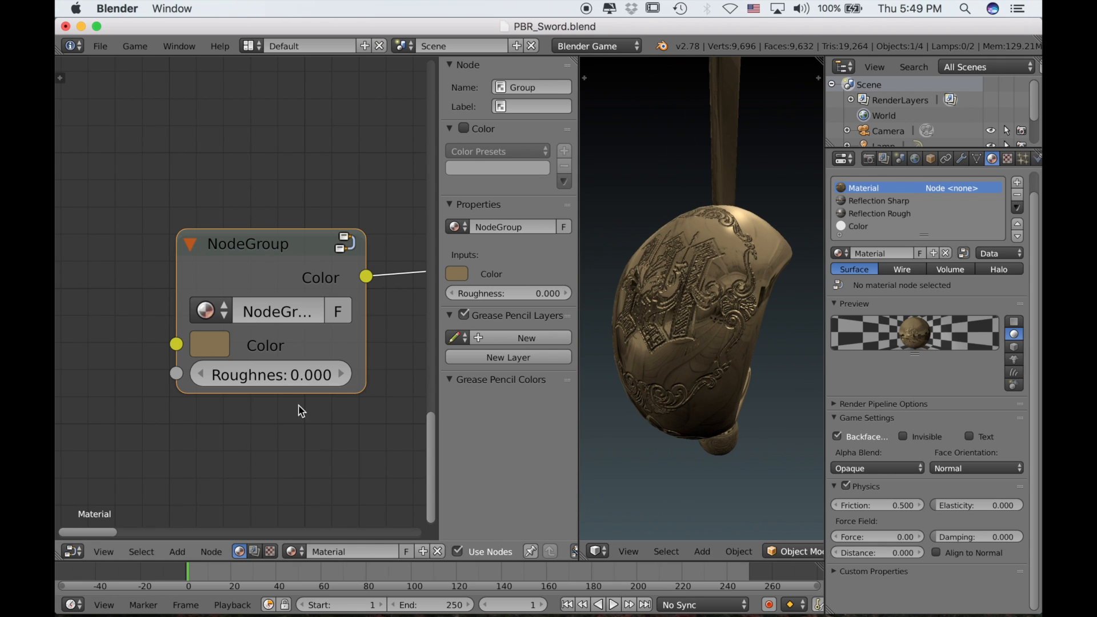
# - Change the NodeGroup's Color input to an olive gold and check the tint on the sword hilt
pyautogui.click(211, 344)
pyautogui.scroll(5, 189, 491)
pyautogui.click(210, 415)
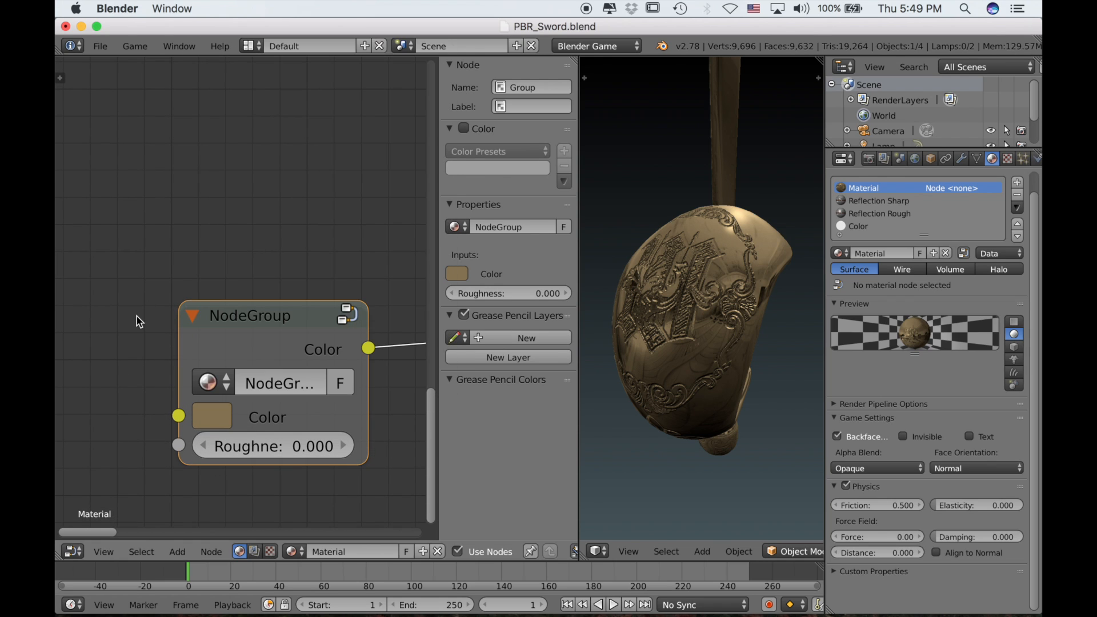
pyautogui.scroll(-3, 136, 316)
pyautogui.scroll(6, 136, 317)
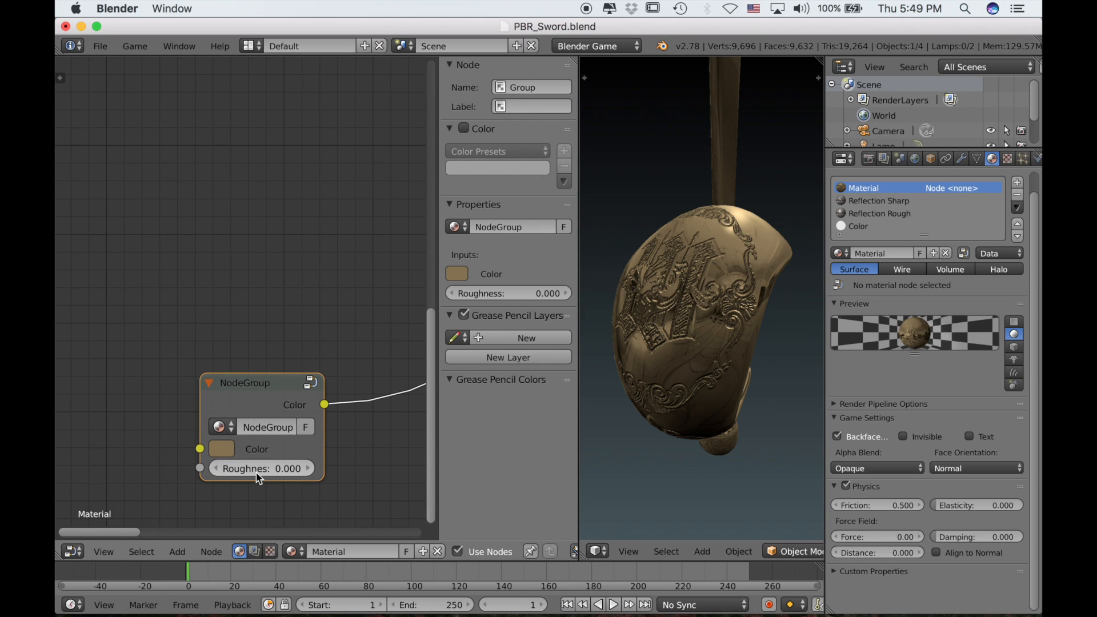
pyautogui.click(222, 449)
pyautogui.click(271, 280)
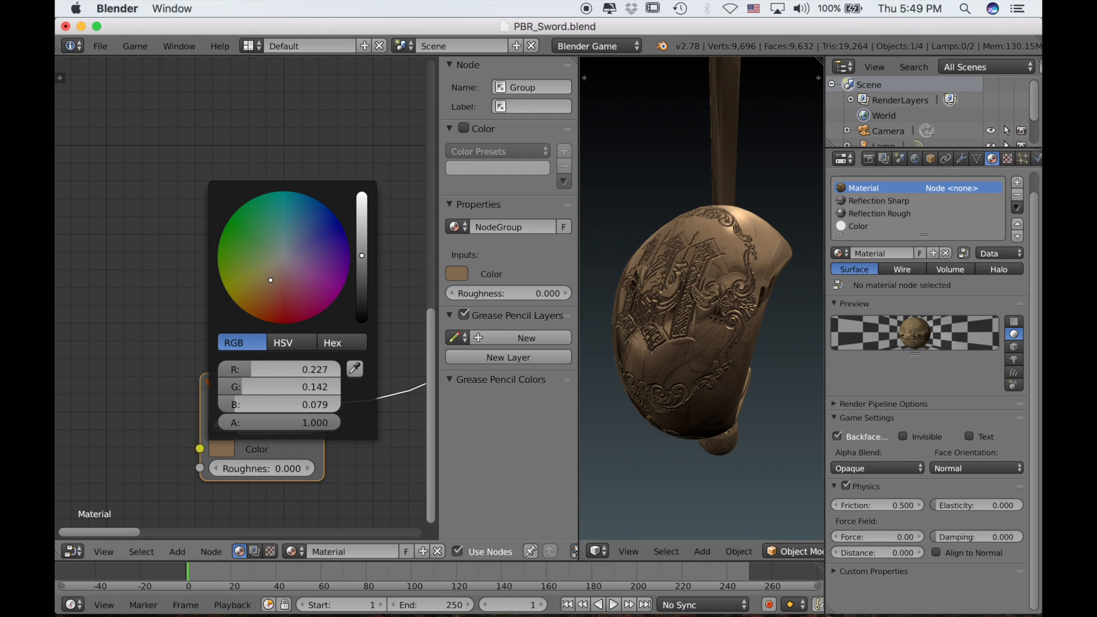
pyautogui.moveTo(271, 281)
pyautogui.mouseDown()
pyautogui.moveTo(261, 253)
pyautogui.moveTo(280, 266)
pyautogui.moveTo(264, 275)
pyautogui.mouseUp()
pyautogui.moveTo(628, 325); pyautogui.dragTo(605, 327, button='middle')
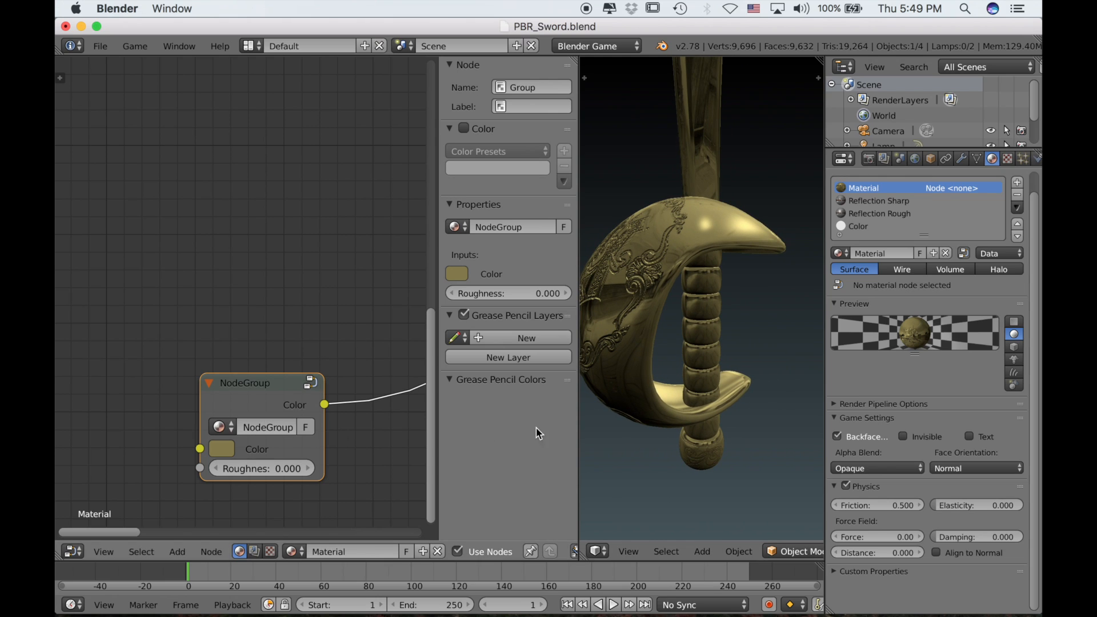
pyautogui.moveTo(666, 413); pyautogui.dragTo(663, 420, button='middle')
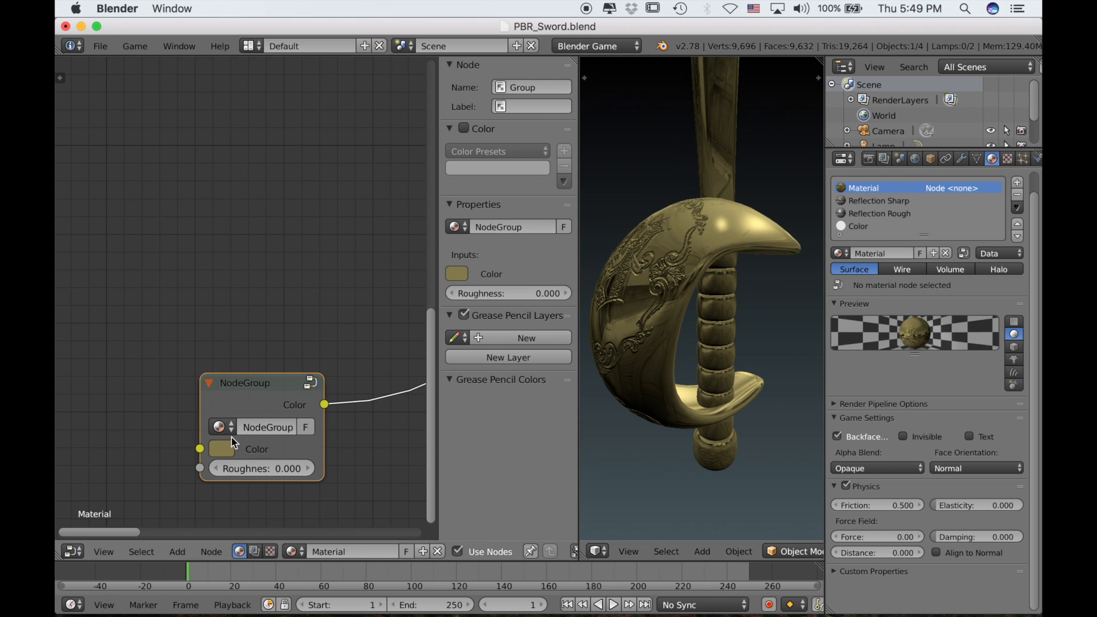
# - Lower the NodeGroup's Roughness to -0.300
pyautogui.click(217, 468)
pyautogui.click(218, 468)
pyautogui.click(218, 468)
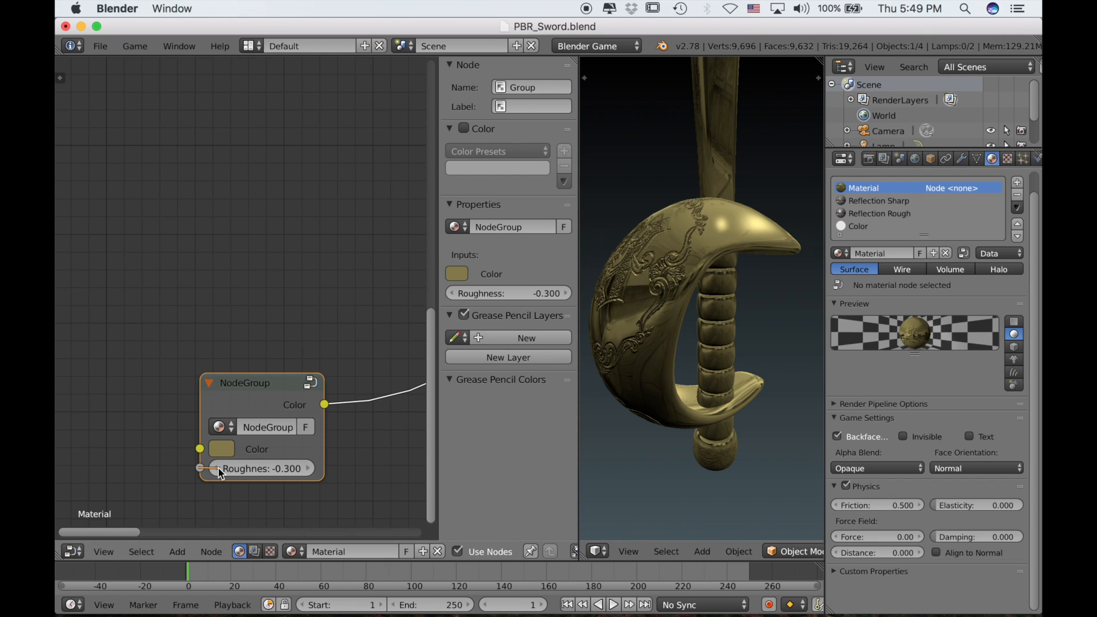
# - Raise the NodeGroup's Roughness to 0.500 and inspect the engraved guard up close
pyautogui.click(309, 468)
pyautogui.click(308, 468)
pyautogui.click(309, 469)
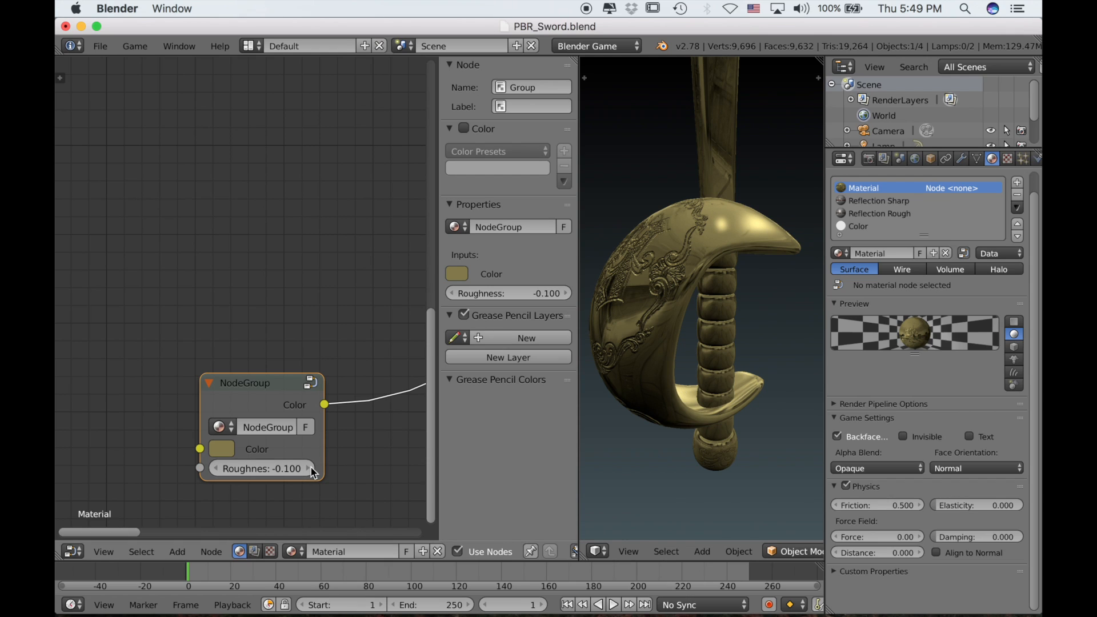
pyautogui.click(308, 468)
pyautogui.click(309, 469)
pyautogui.click(308, 468)
pyautogui.click(309, 468)
pyautogui.click(309, 468)
pyautogui.hscroll(-5, 703, 310)
pyautogui.scroll(4, 702, 309)
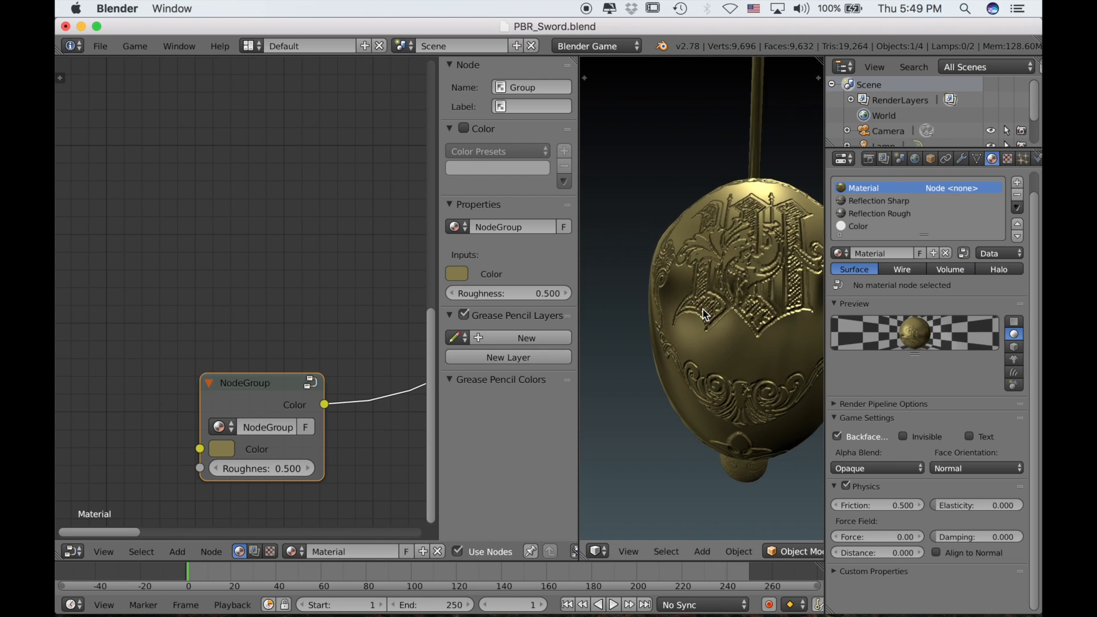
pyautogui.hscroll(-5, 703, 310)
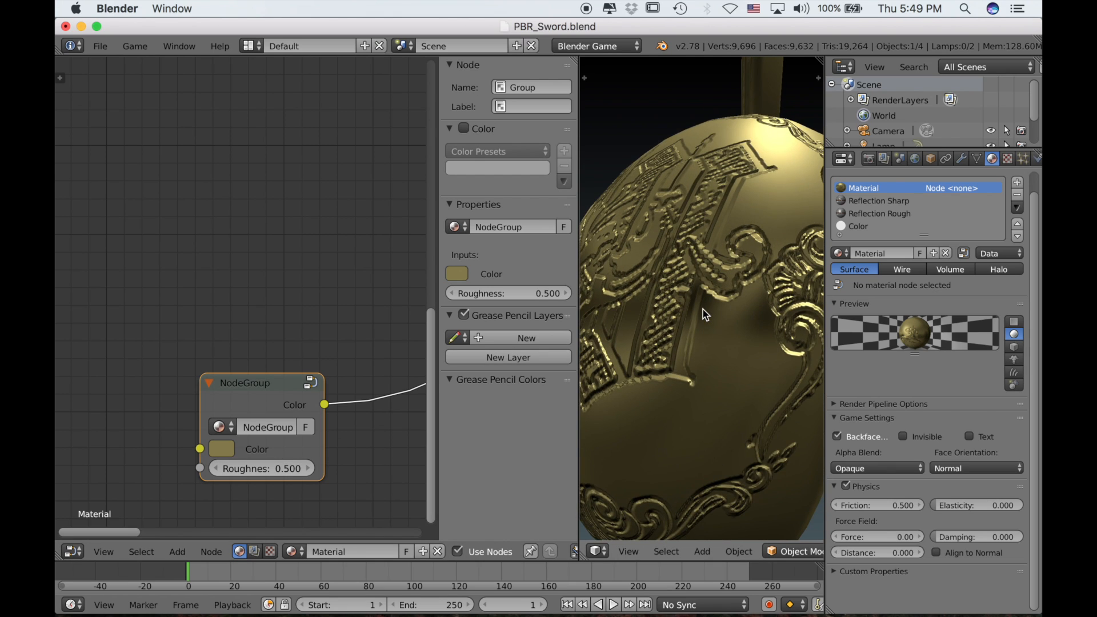
# - Enter group editing and expose the Normal Map node's Strength by linking it to the empty socket of the Group Input node
pyautogui.press('Tab')
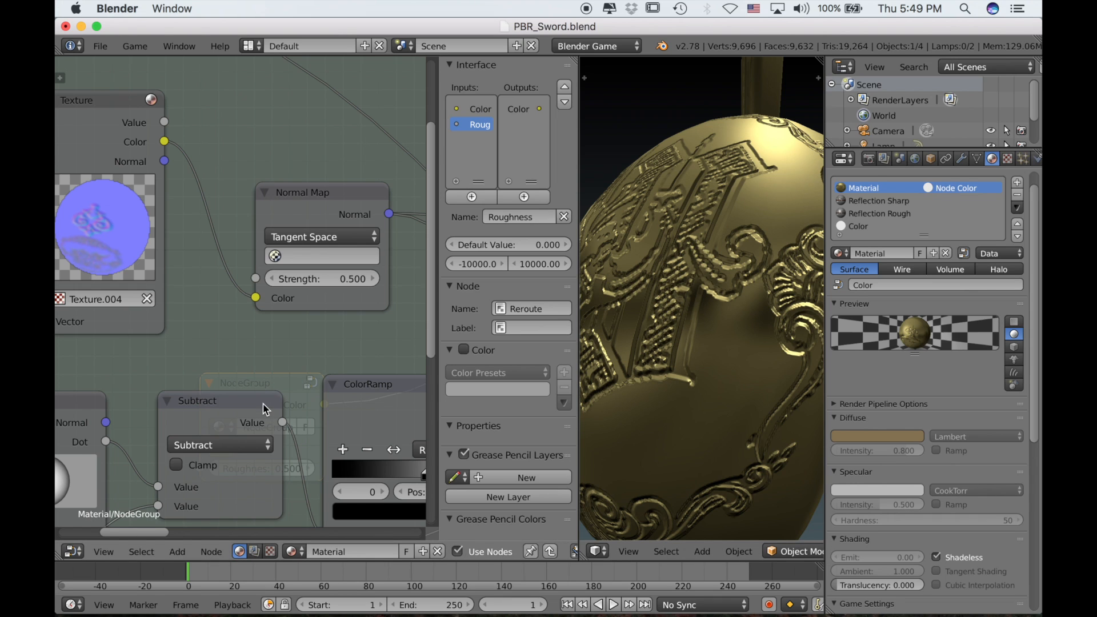
pyautogui.scroll(-3, 266, 403)
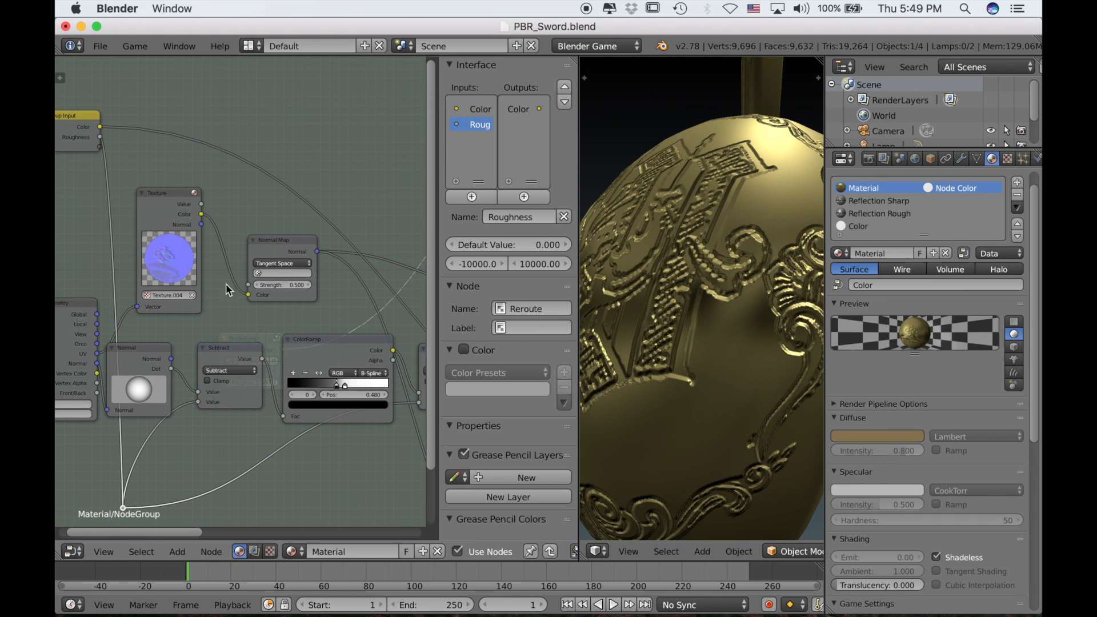
pyautogui.scroll(-2, 256, 297)
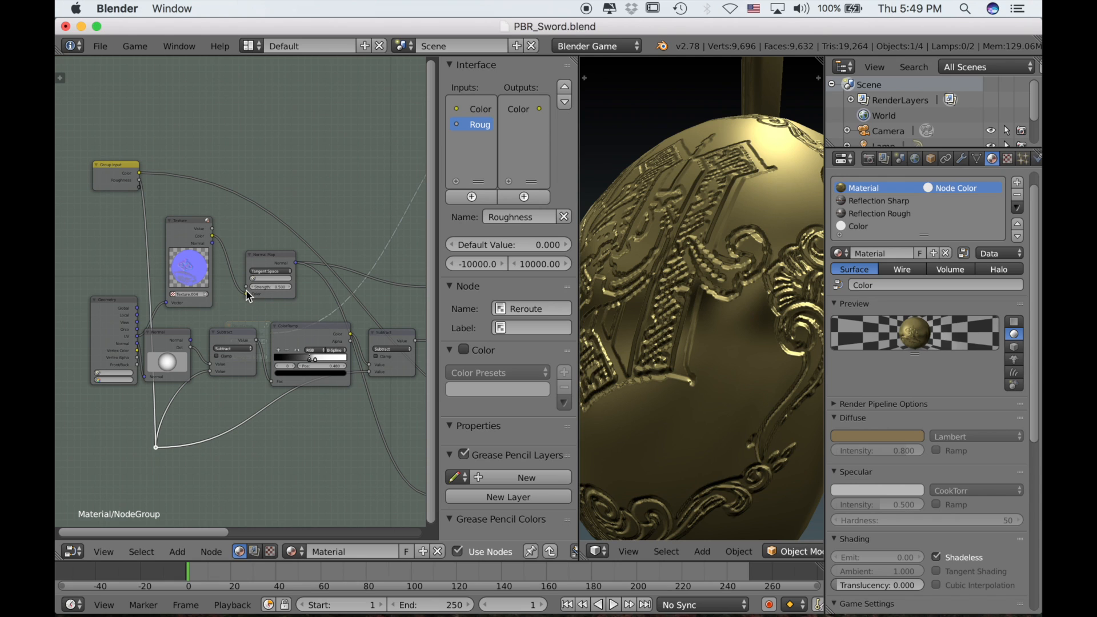
pyautogui.scroll(3, 244, 293)
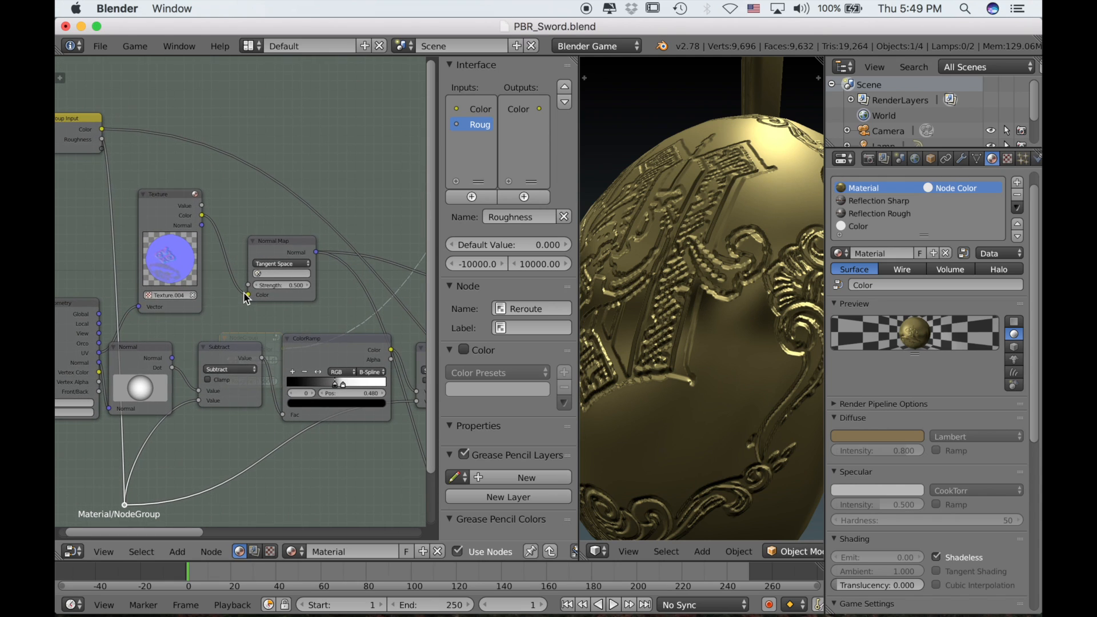
pyautogui.moveTo(258, 292); pyautogui.dragTo(250, 289)
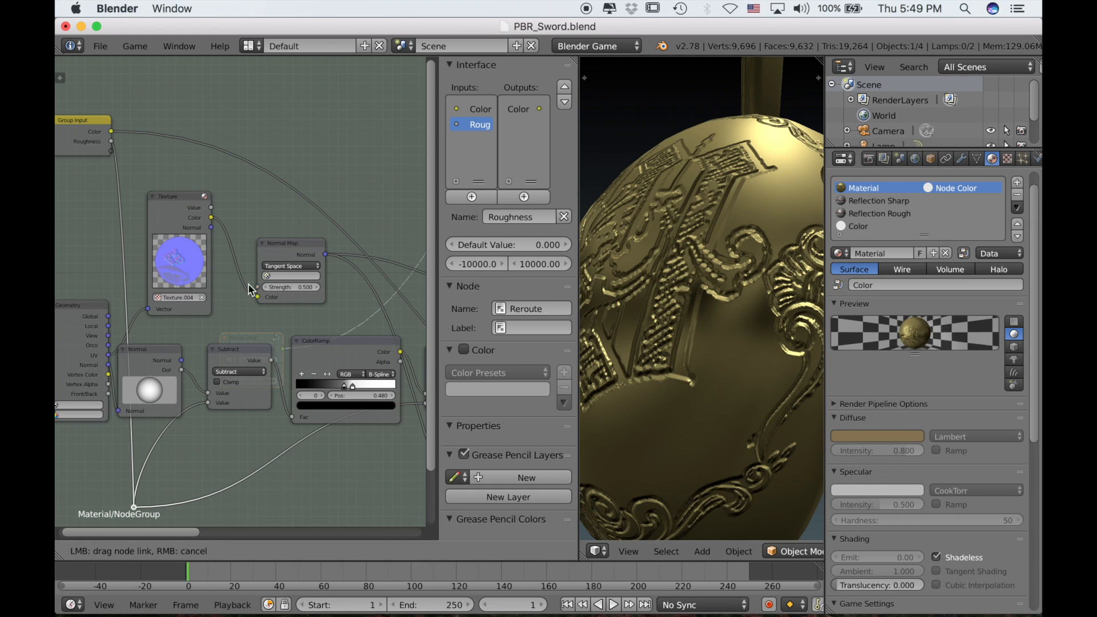
pyautogui.moveTo(181, 156); pyautogui.dragTo(112, 150)
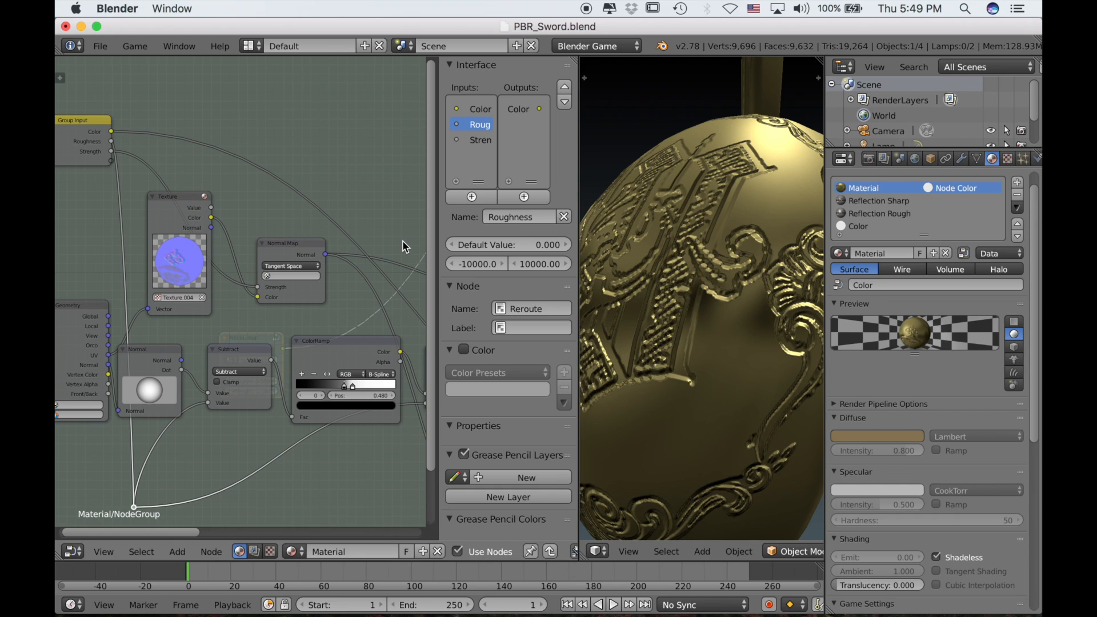
# - Rename the group's Strength input to Normal Strength and leave group editing
pyautogui.doubleClick(469, 140)
pyautogui.press('Escape')
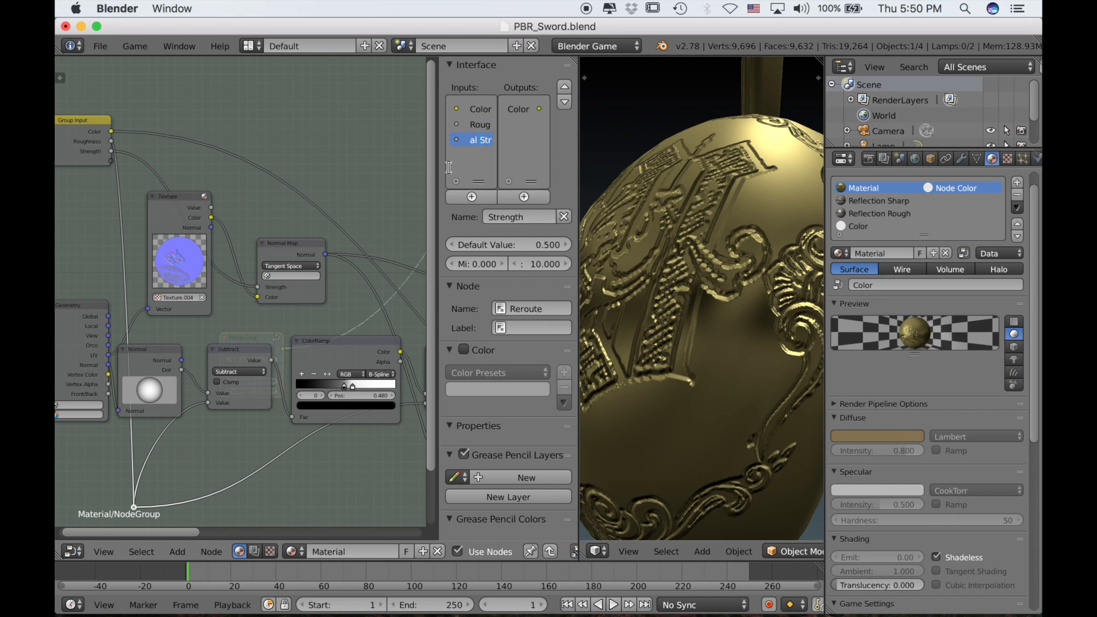
pyautogui.press('Return')
pyautogui.press('Tab')
pyautogui.scroll(3, 273, 302)
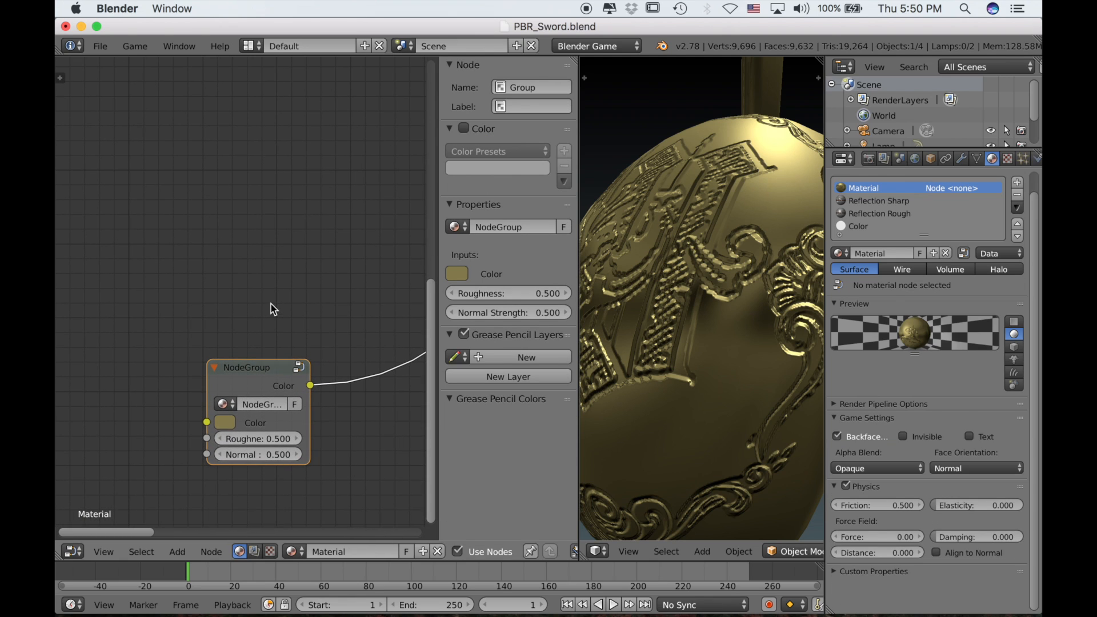
# - Set the NodeGroup's Normal Strength to 0.300 and change its Color to a muted pinkish grey
pyautogui.click(216, 401)
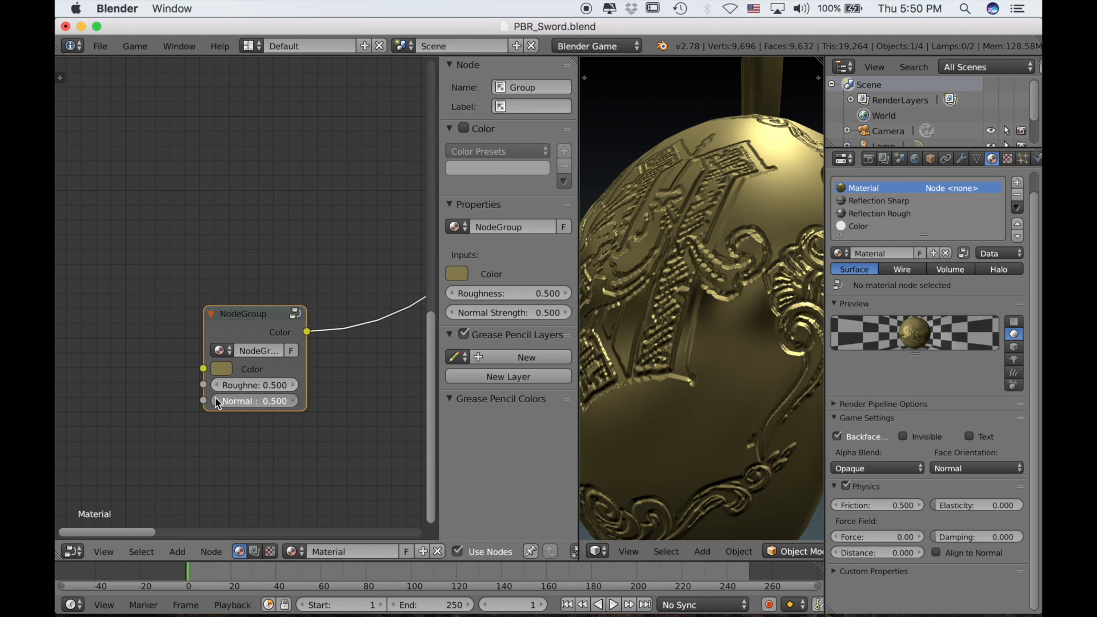
pyautogui.moveTo(664, 372); pyautogui.dragTo(543, 411, button='middle')
pyautogui.click(216, 400)
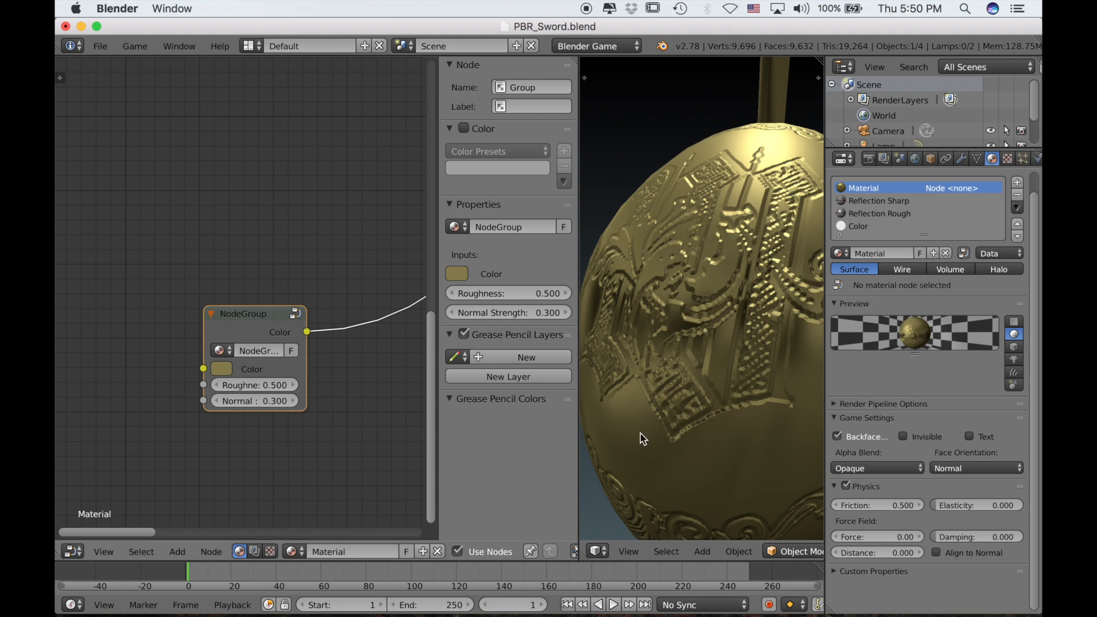
pyautogui.scroll(3, 712, 437)
pyautogui.scroll(-3, 712, 437)
pyautogui.moveTo(713, 437); pyautogui.dragTo(715, 438, button='middle')
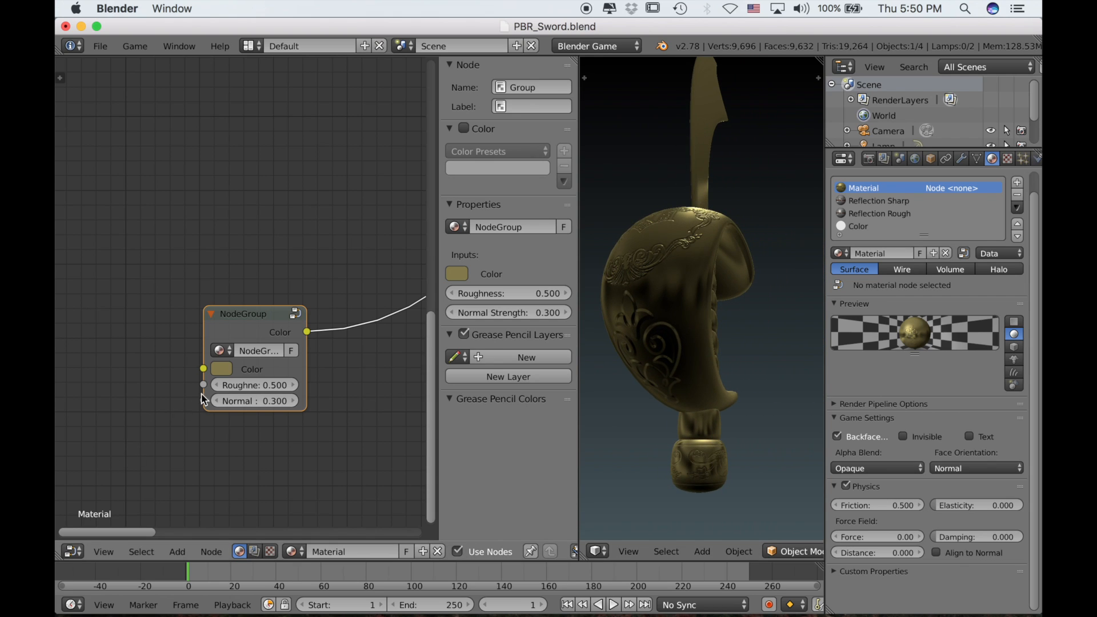
pyautogui.click(221, 367)
pyautogui.click(272, 215)
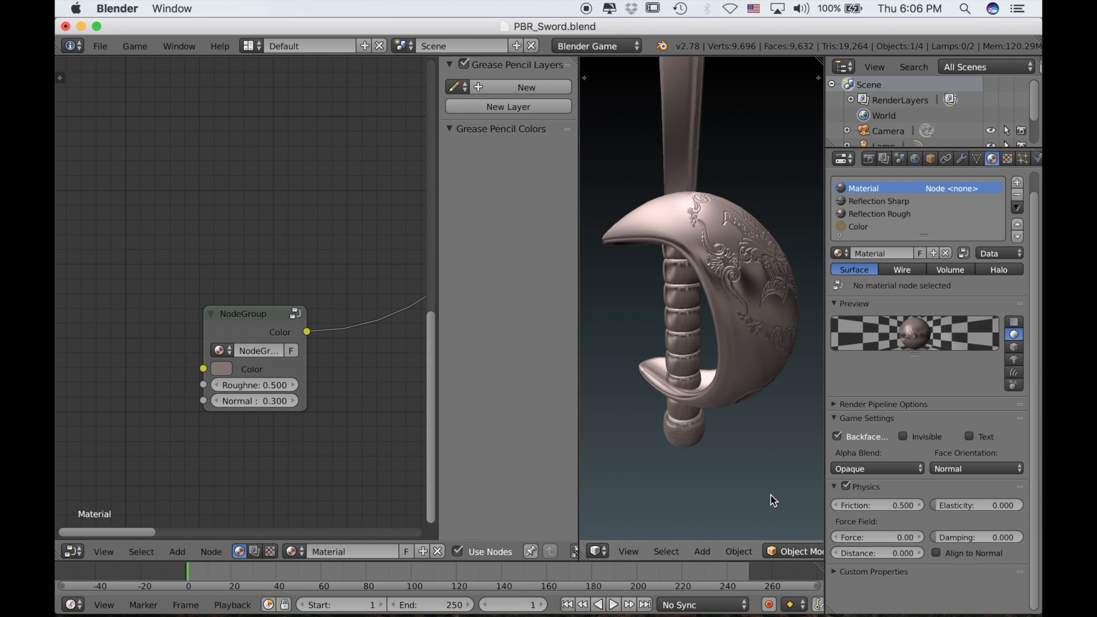
# - Add a material slot with a new material and name it Diffuse
pyautogui.click(1017, 183)
pyautogui.click(865, 266)
pyautogui.doubleClick(864, 240)
pyautogui.write('Diffuse')
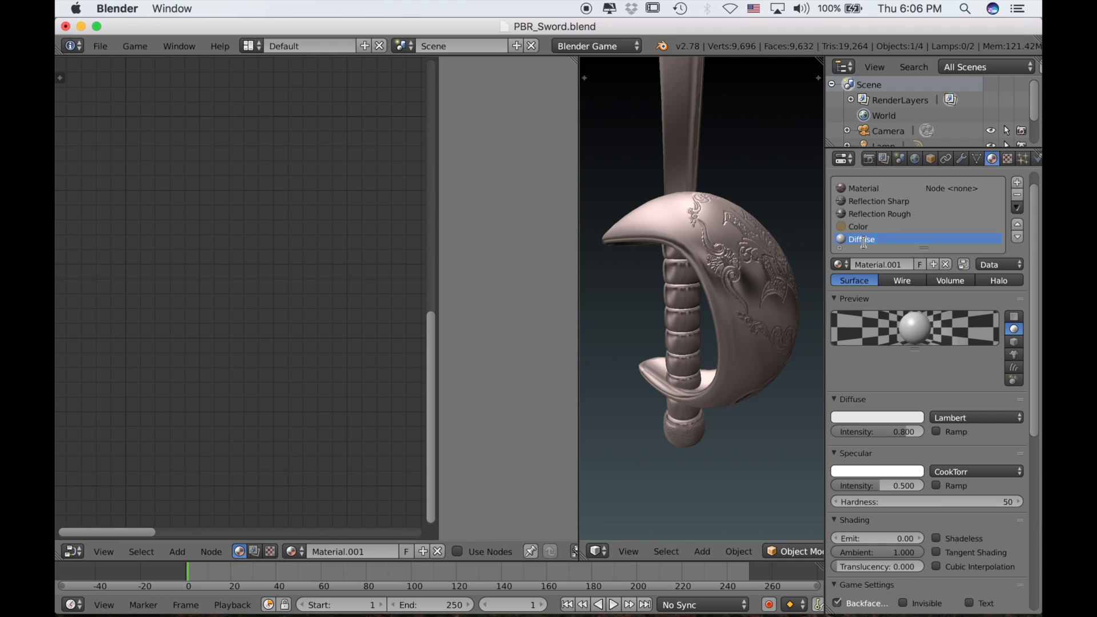
pyautogui.press('Return')
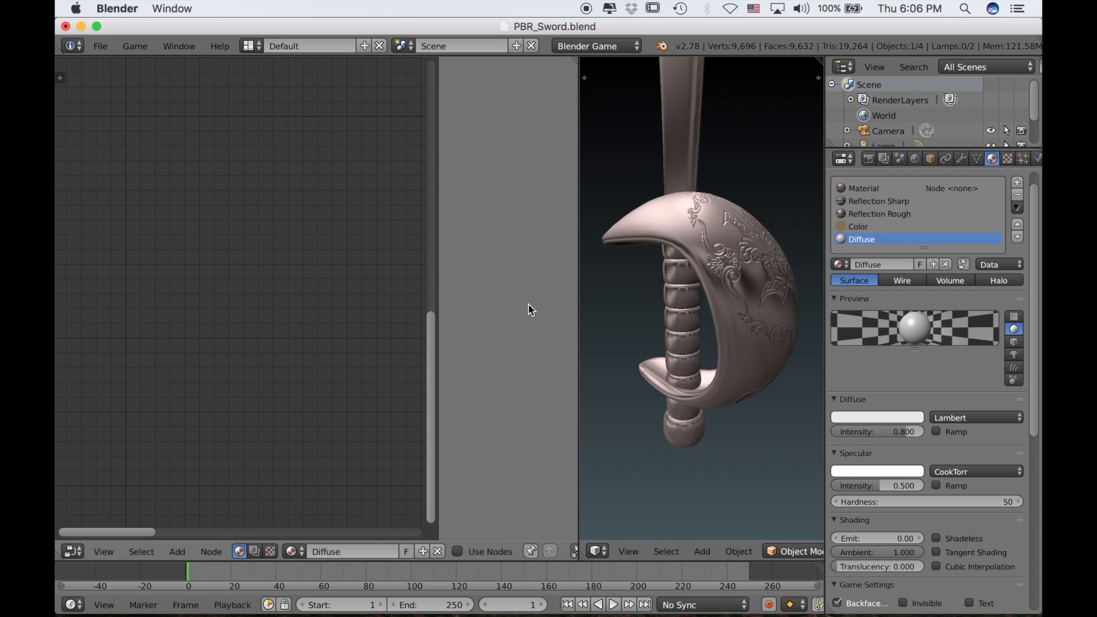
# - Add a Material input node to the main Material's node tree, near the NodeGroup node
pyautogui.click(879, 188)
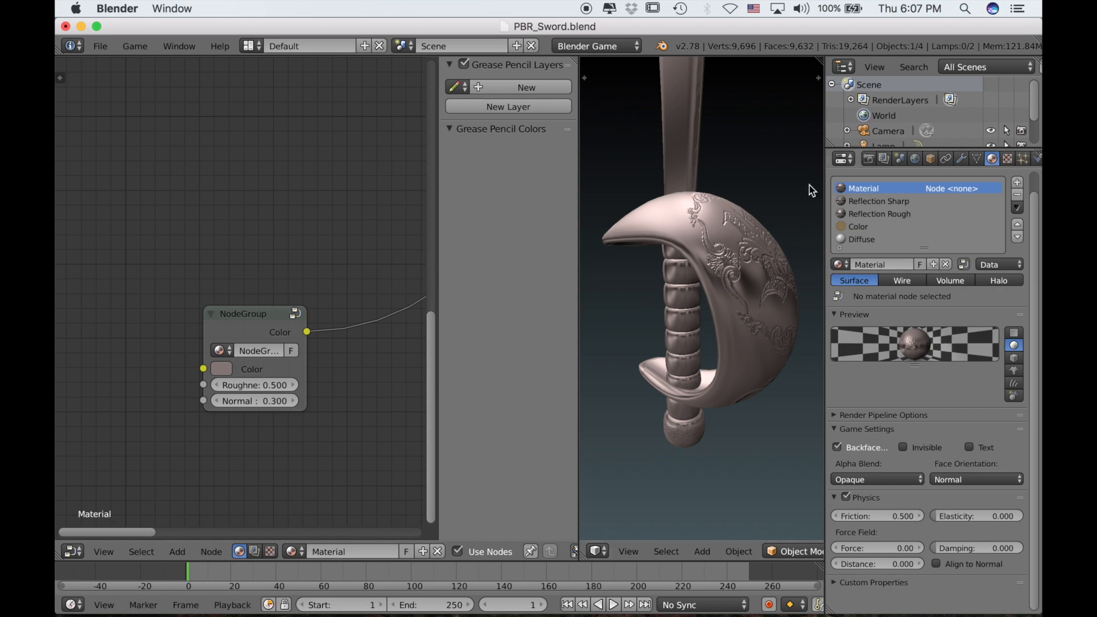
pyautogui.hotkey('shift', 'a')
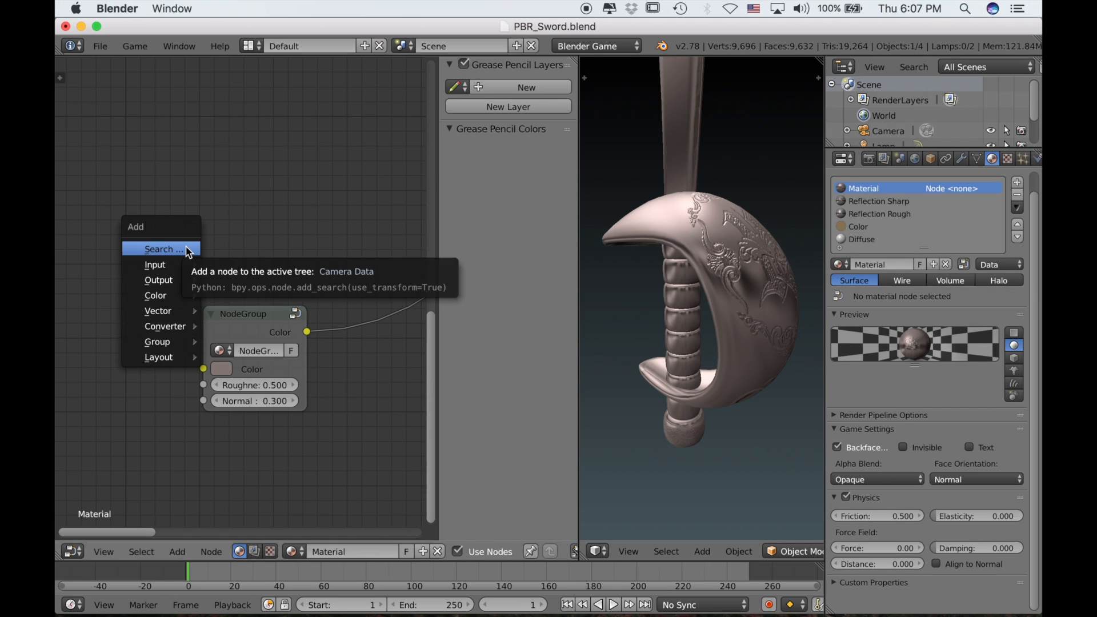
pyautogui.moveTo(183, 264)
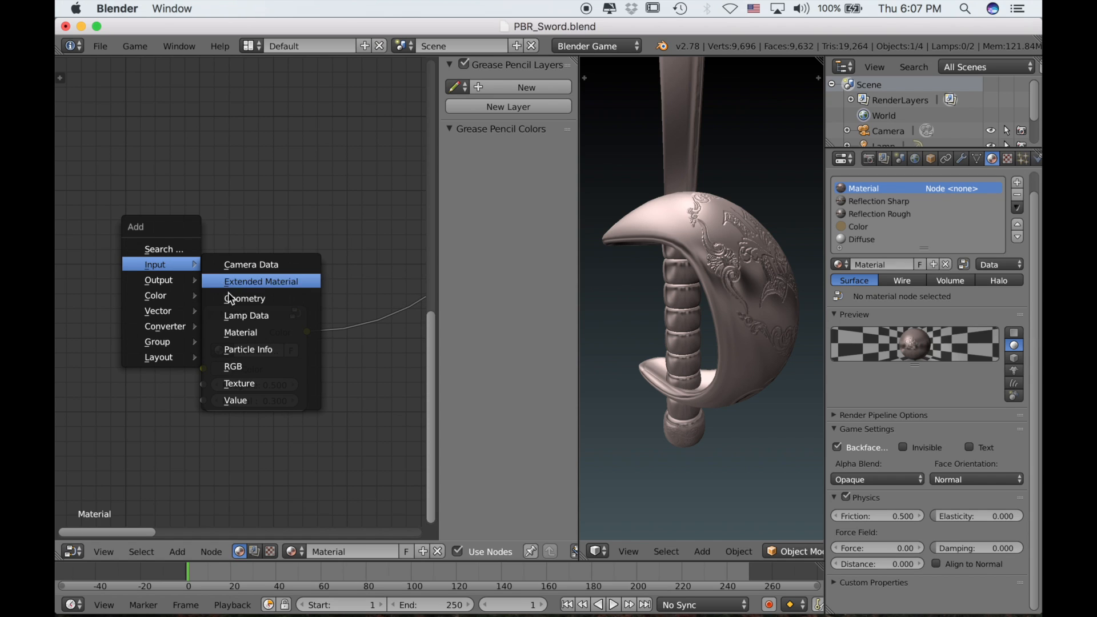
pyautogui.click(247, 332)
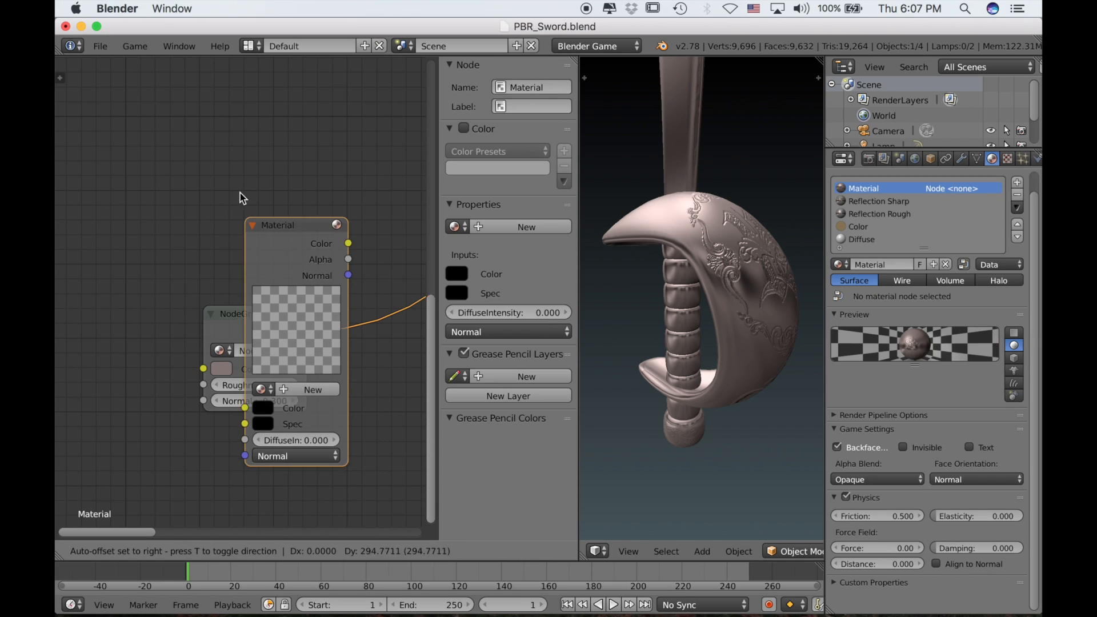
pyautogui.click(207, 536)
# - Assign the Diffuse material to the new node with Specular turned off, and place the node just above NodeGroup
pyautogui.click(222, 221)
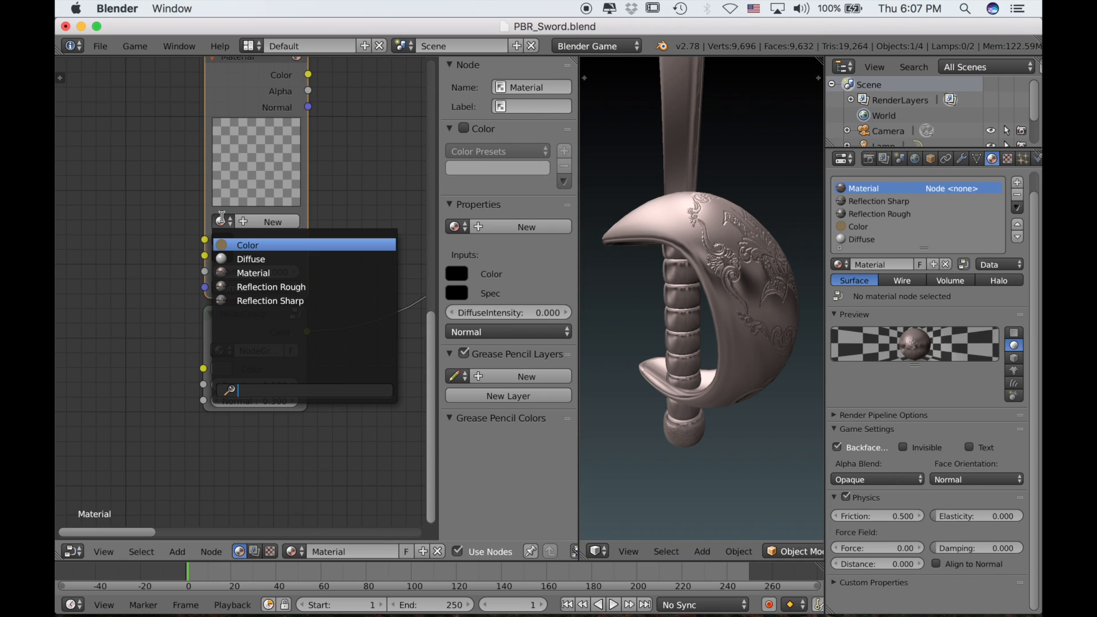
pyautogui.click(238, 258)
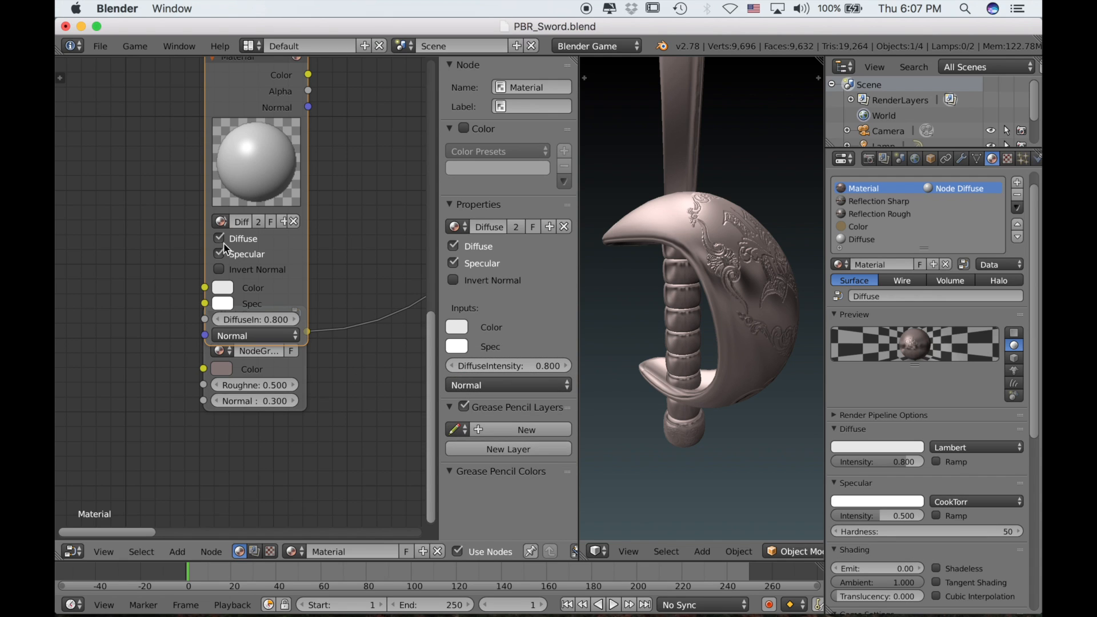
pyautogui.click(219, 254)
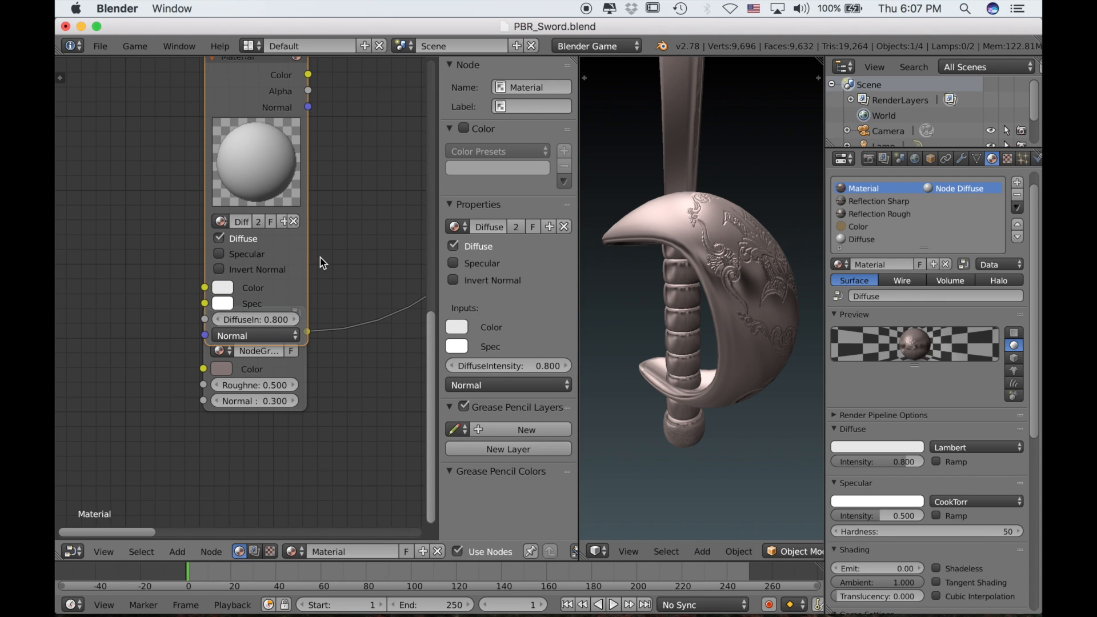
pyautogui.press('g')
pyautogui.click(319, 201)
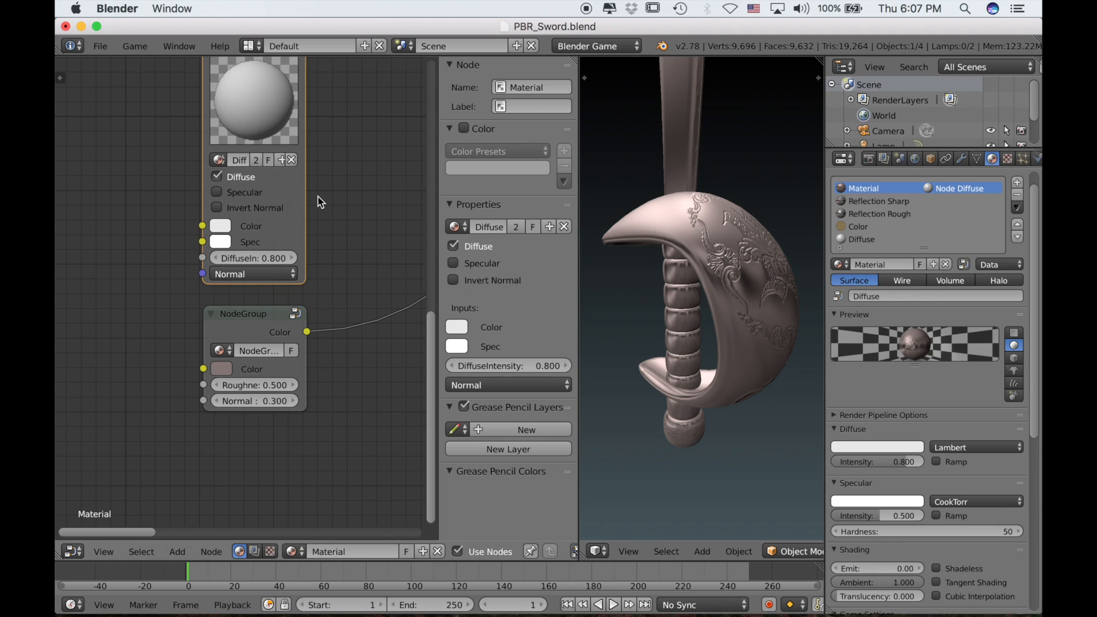
# - Combine the Diffuse Material node and the NodeGroup color outputs through a Mix node in front of the output
pyautogui.scroll(-3, 296, 216)
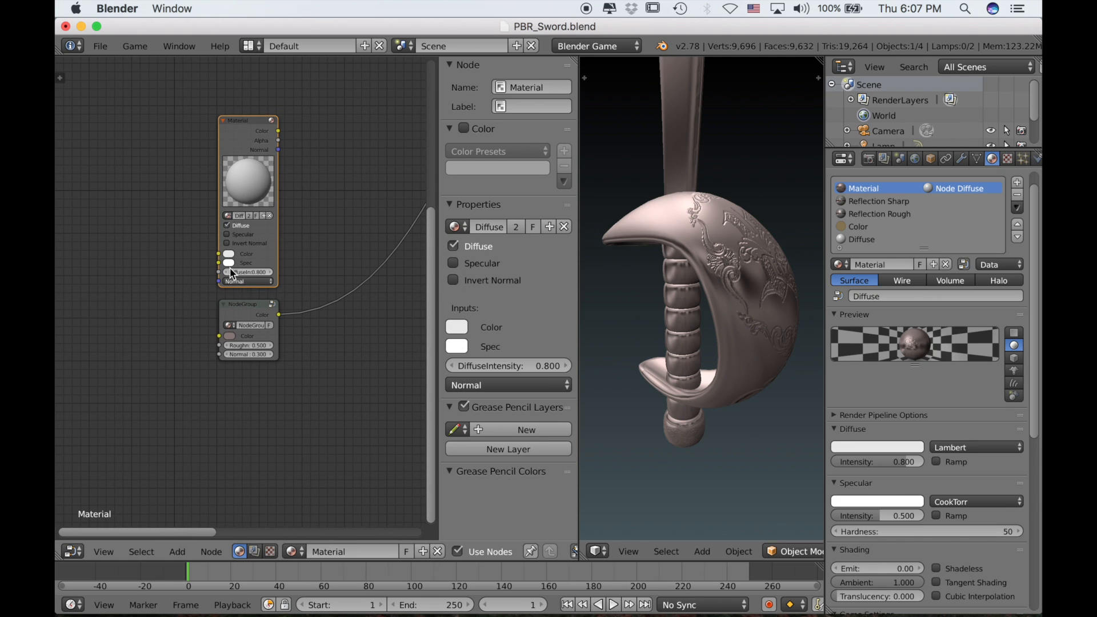
pyautogui.keyDown('alt'); pyautogui.moveTo(252, 247); pyautogui.dragTo(252, 347, button='right'); pyautogui.keyUp('alt')
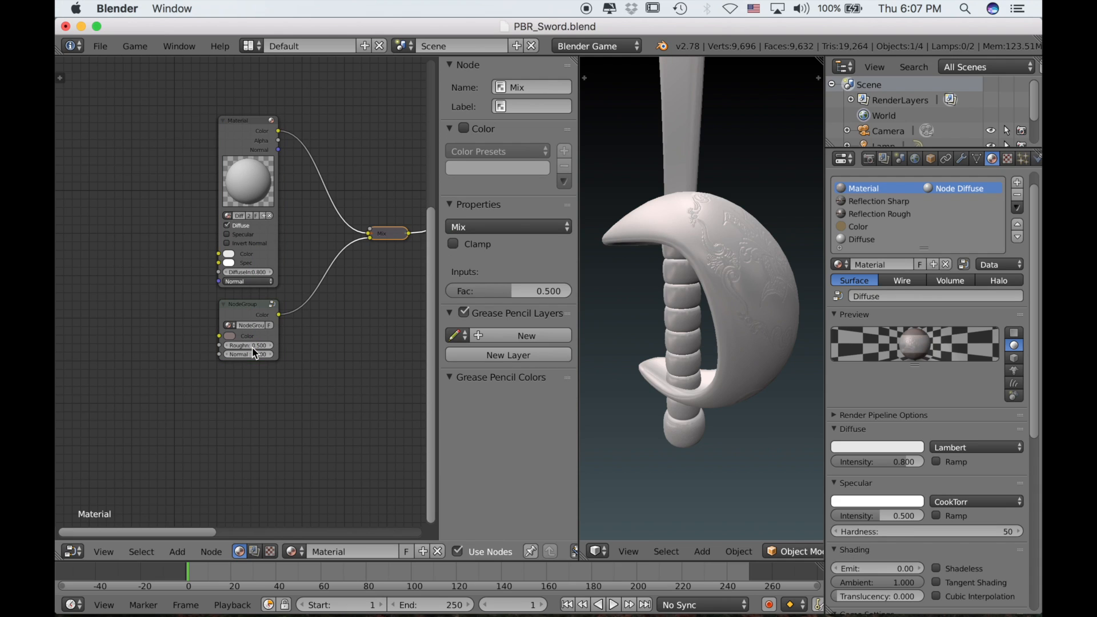
pyautogui.scroll(3, 379, 303)
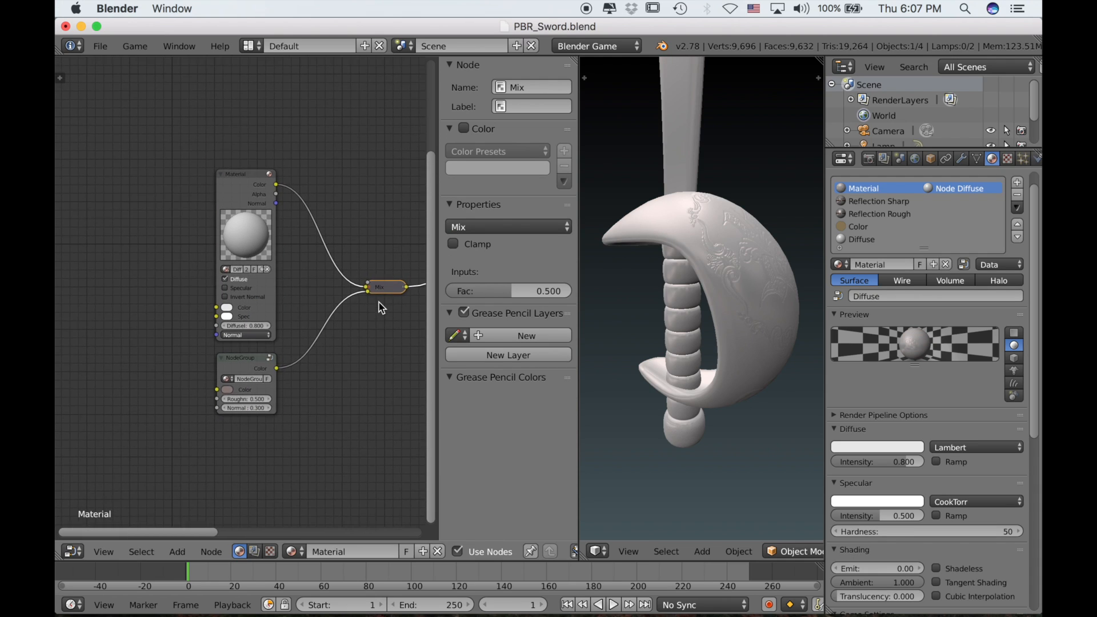
pyautogui.scroll(-1, 381, 308)
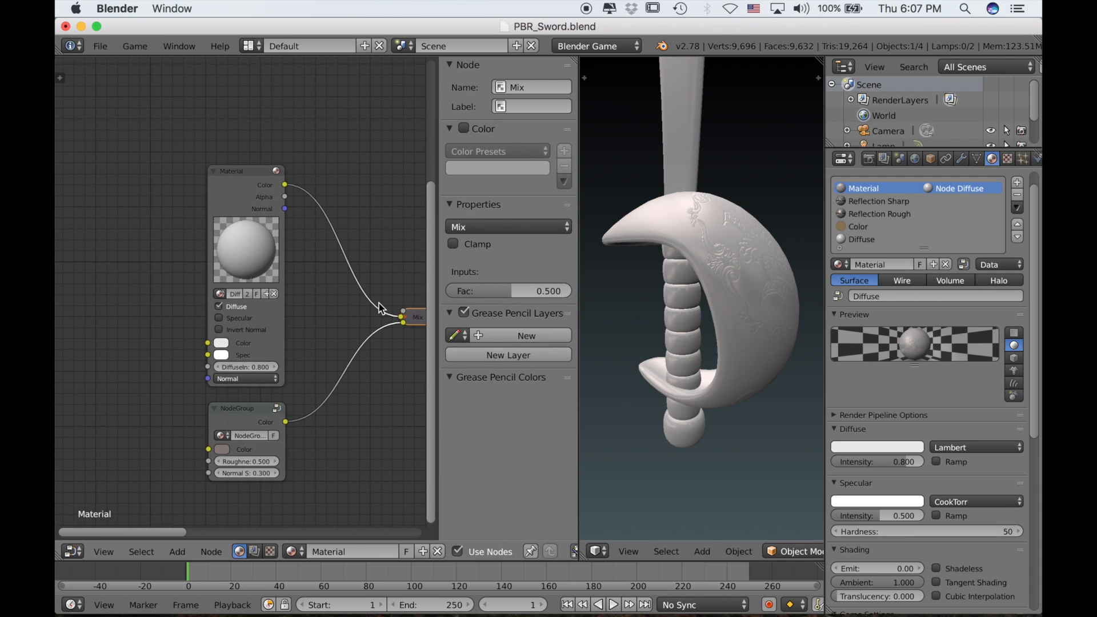
# - Add a Geometry input node and place it well before the Diffuse Material node
pyautogui.hscroll(-3, 167, 344)
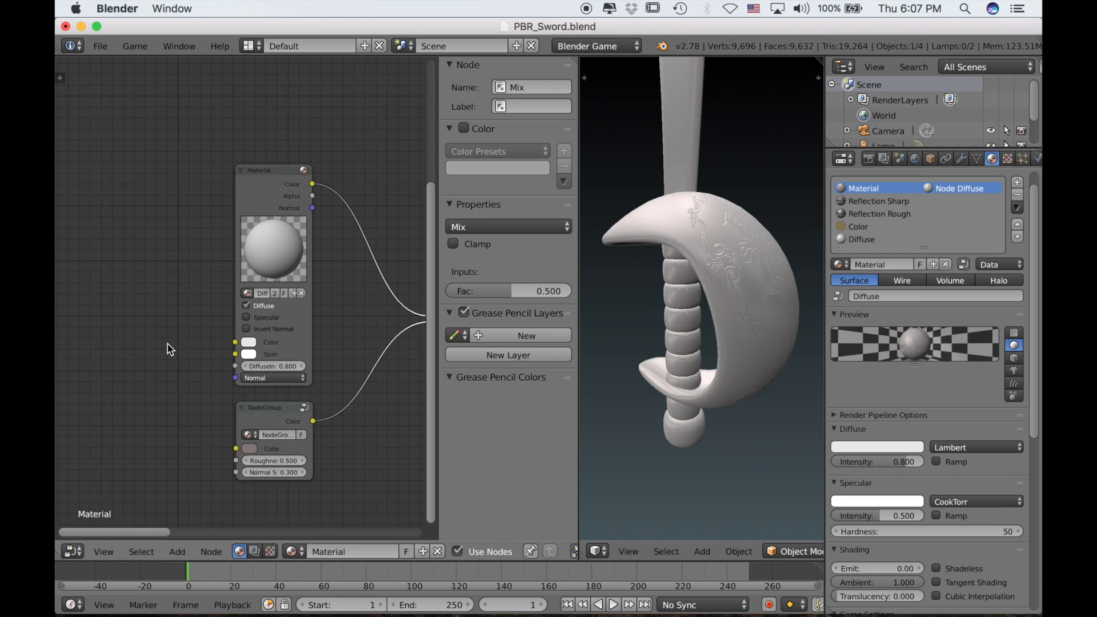
pyautogui.hotkey('shift', 'a')
pyautogui.moveTo(121, 350)
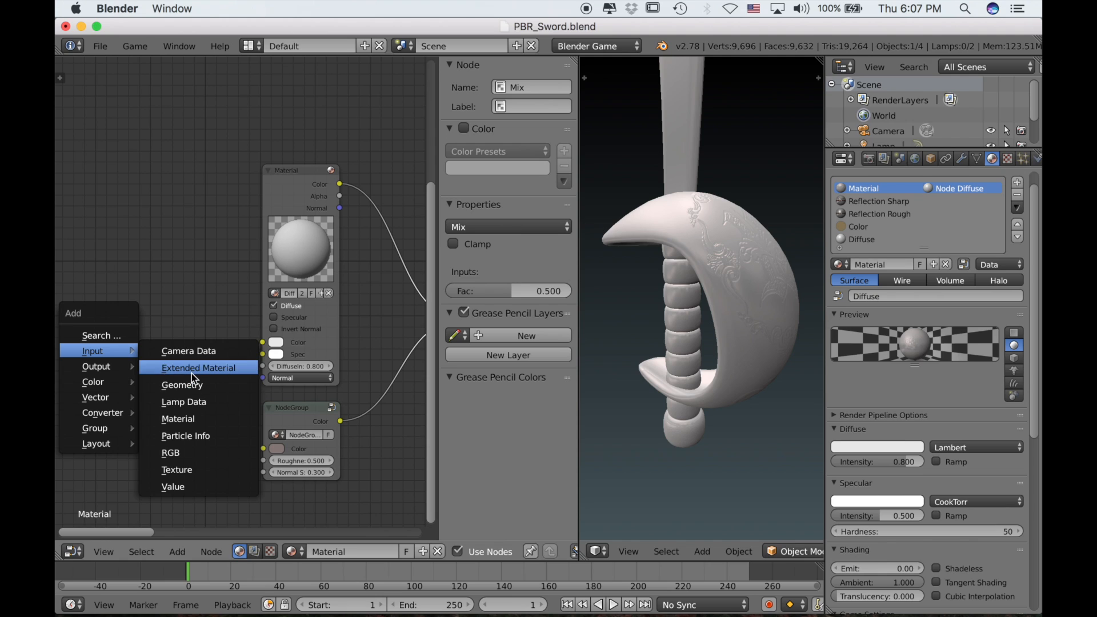
pyautogui.click(183, 385)
pyautogui.click(72, 253)
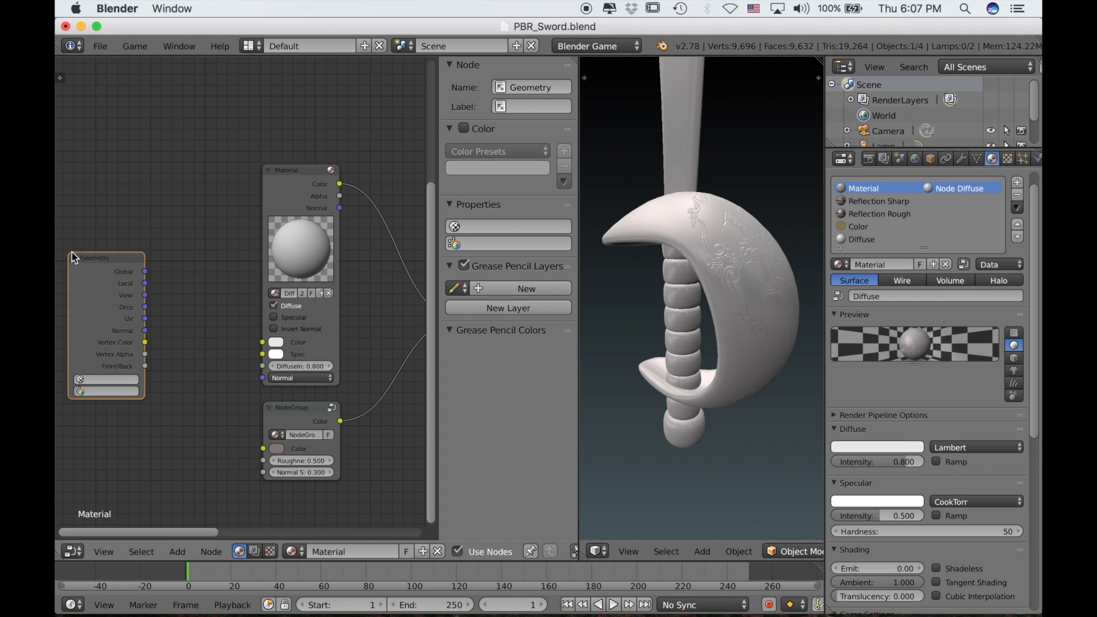
pyautogui.scroll(-1, 188, 301)
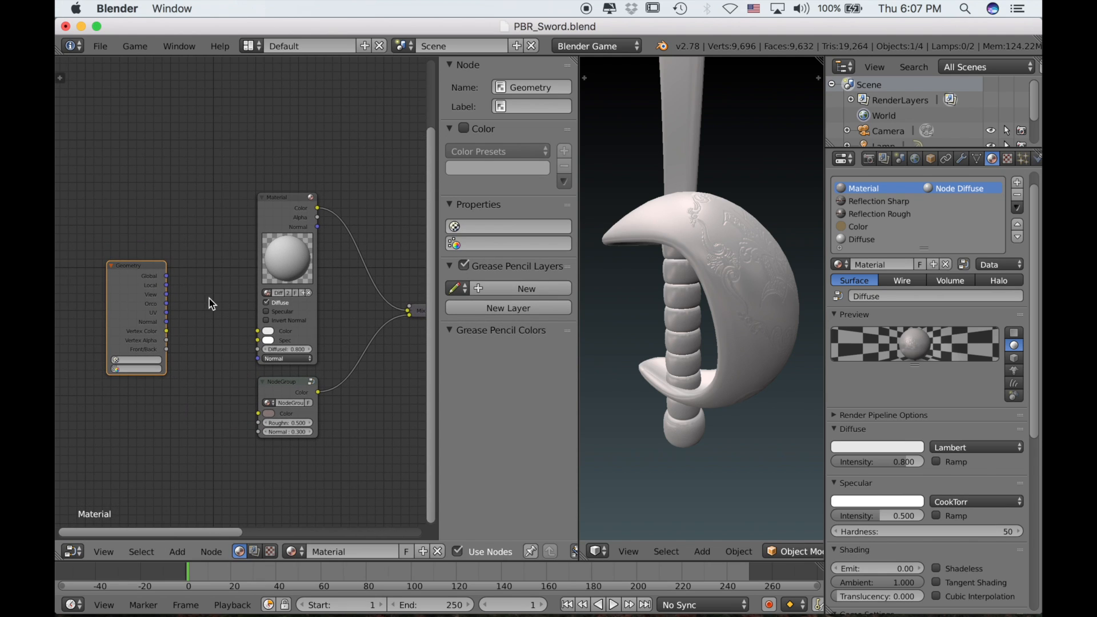
pyautogui.press('g')
pyautogui.click(159, 284)
# - Add a Normal vector node beside the Geometry node and link Geometry's Normal output to its Normal input
pyautogui.hscroll(-1, 142, 296)
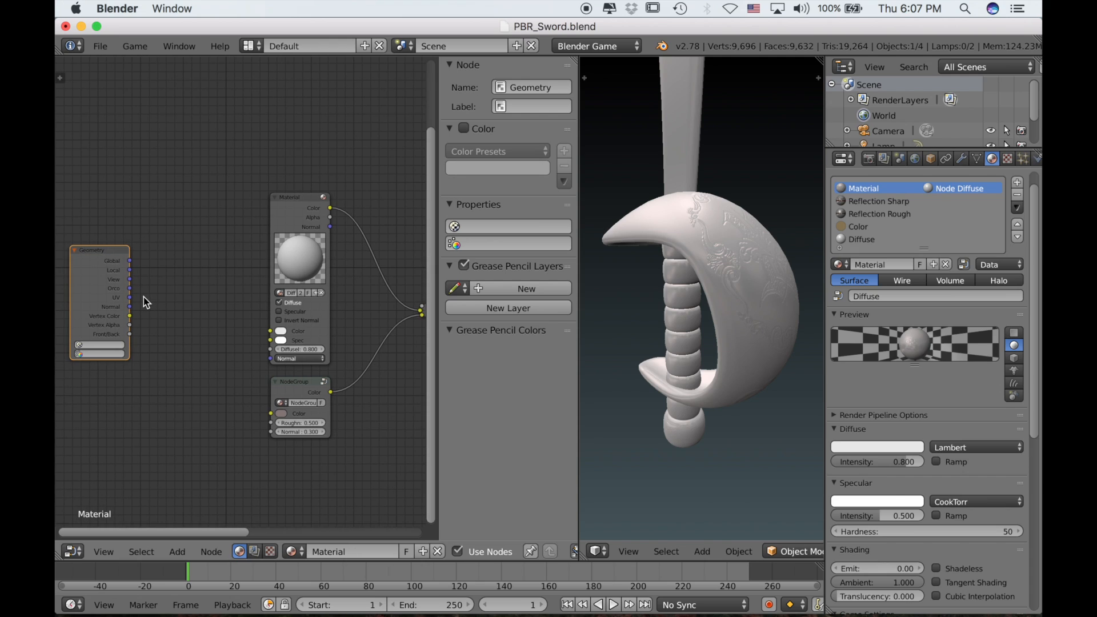
pyautogui.hotkey('shift', 'a')
pyautogui.moveTo(170, 358)
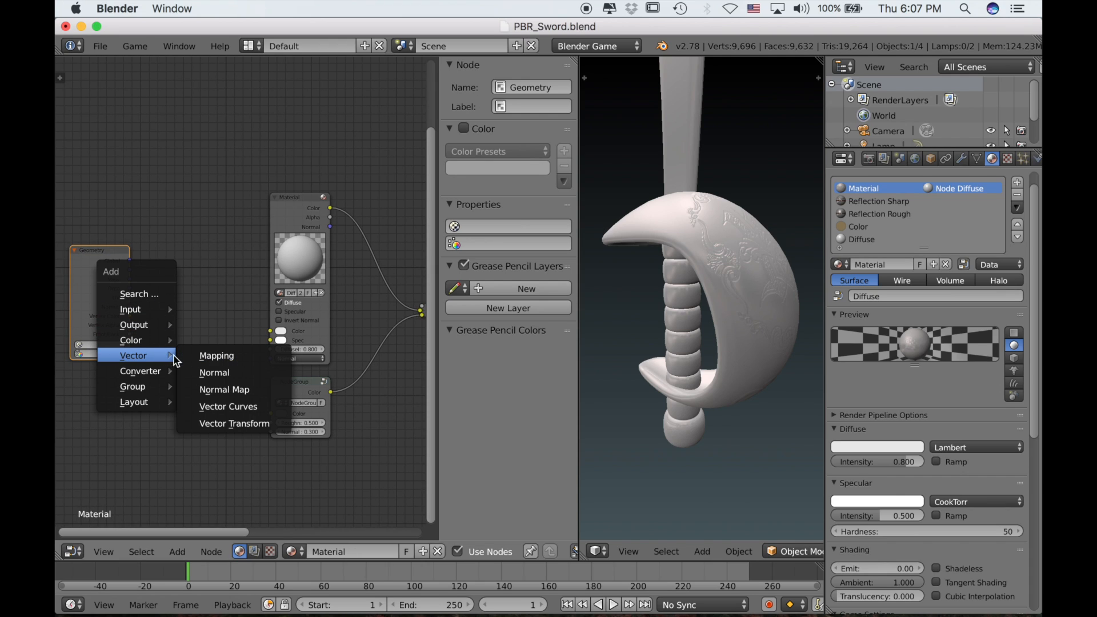
pyautogui.click(213, 373)
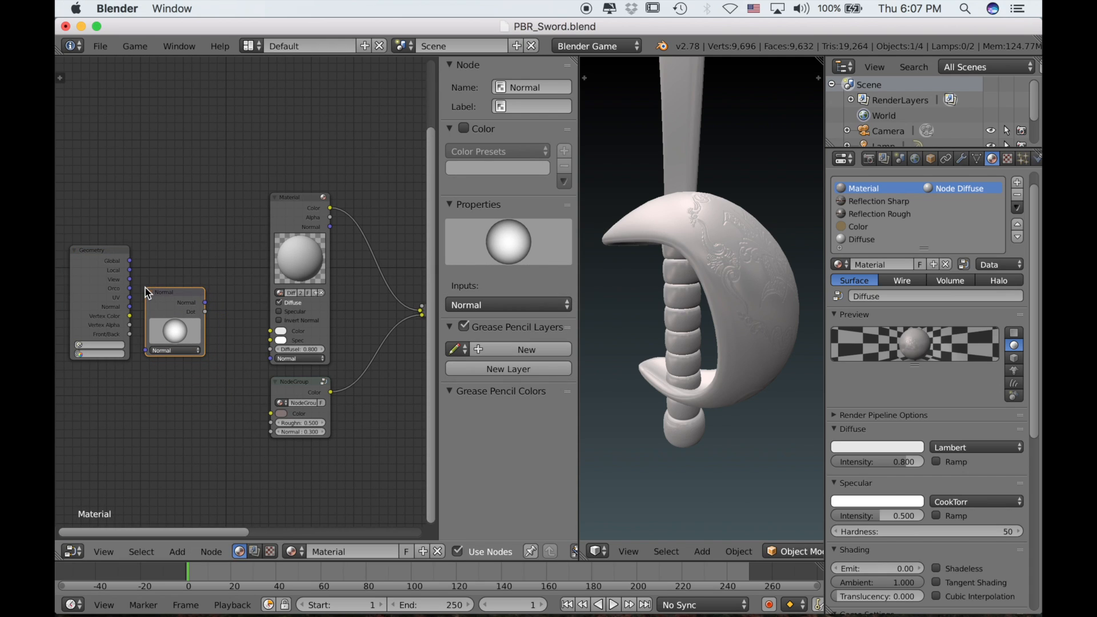
pyautogui.click(148, 293)
pyautogui.click(110, 303)
pyautogui.moveTo(130, 308); pyautogui.dragTo(146, 350)
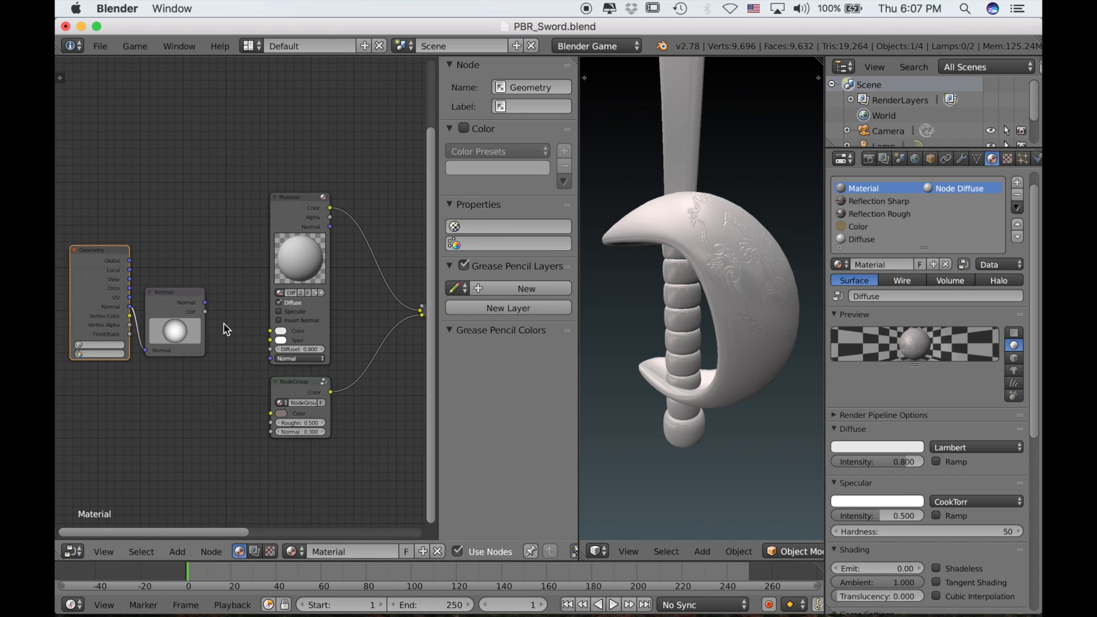
# - Move the Diffuse Material node and the NodeGroup together closer to the Mix node
pyautogui.scroll(-1, 227, 317)
pyautogui.press('a')
pyautogui.press('b')
pyautogui.moveTo(228, 211); pyautogui.dragTo(296, 360)
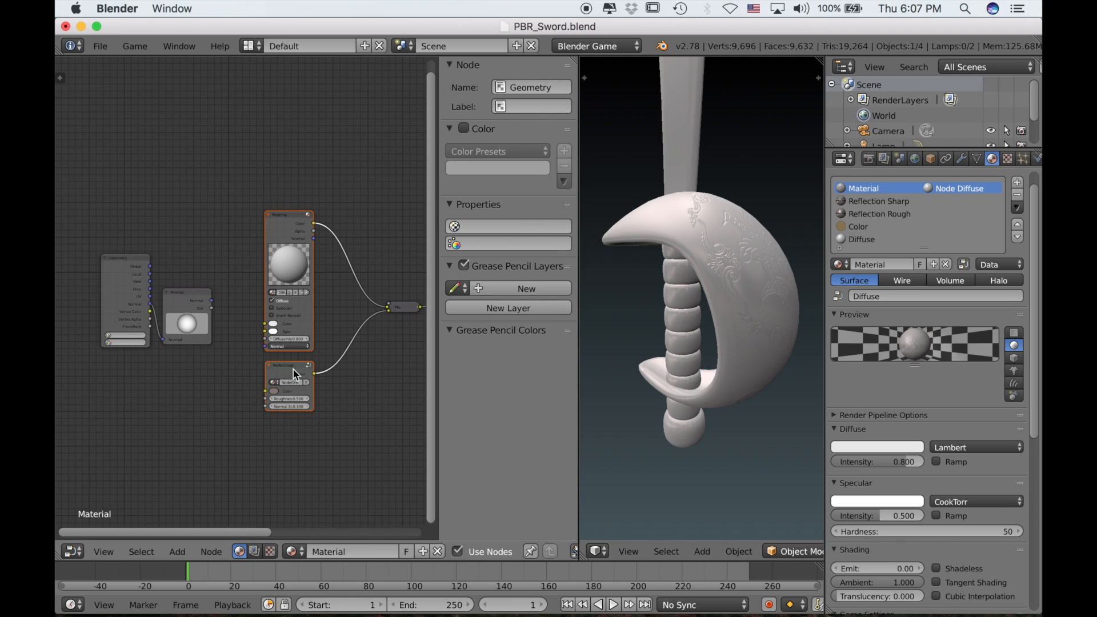
pyautogui.press('g')
pyautogui.click(334, 351)
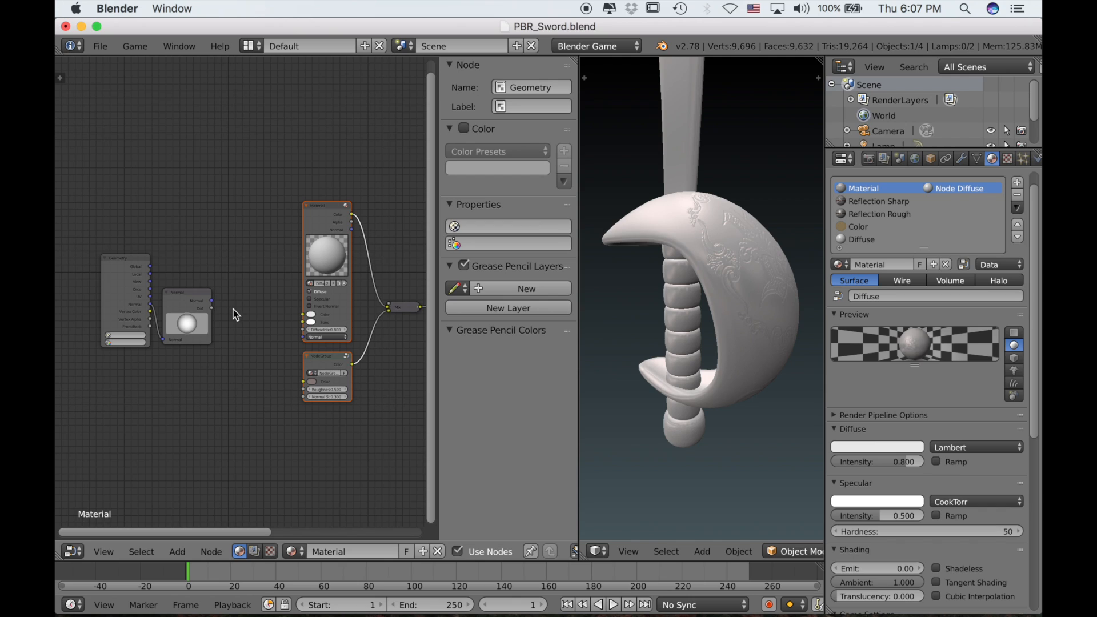
# - Add a ColorRamp converter node between the Normal node and the Diffuse Material node
pyautogui.hotkey('shift', 'a')
pyautogui.moveTo(233, 311)
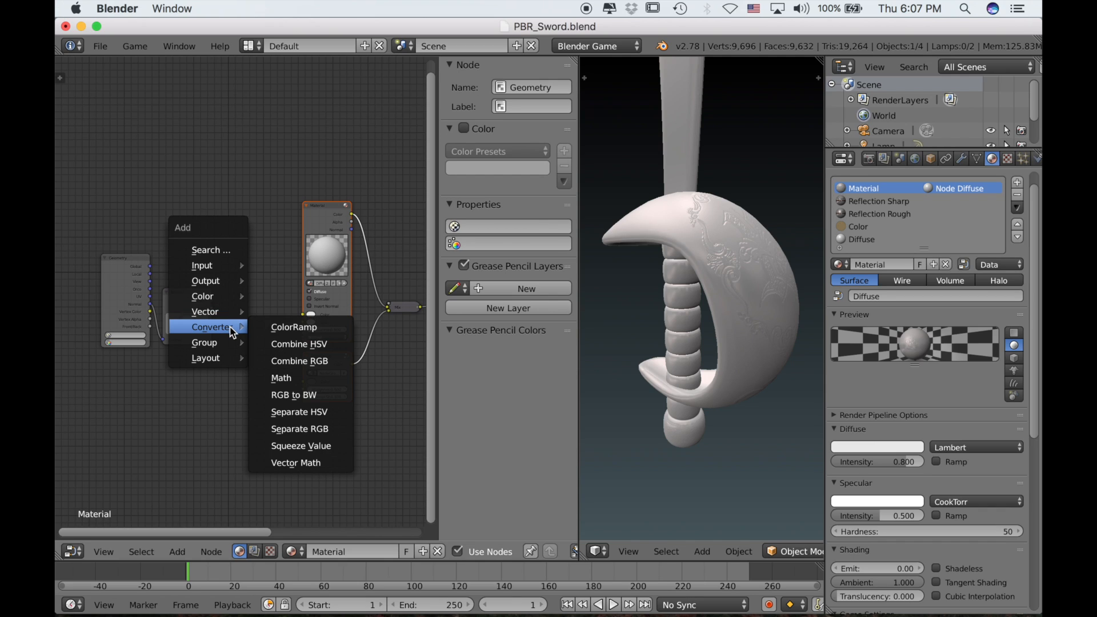
pyautogui.click(297, 326)
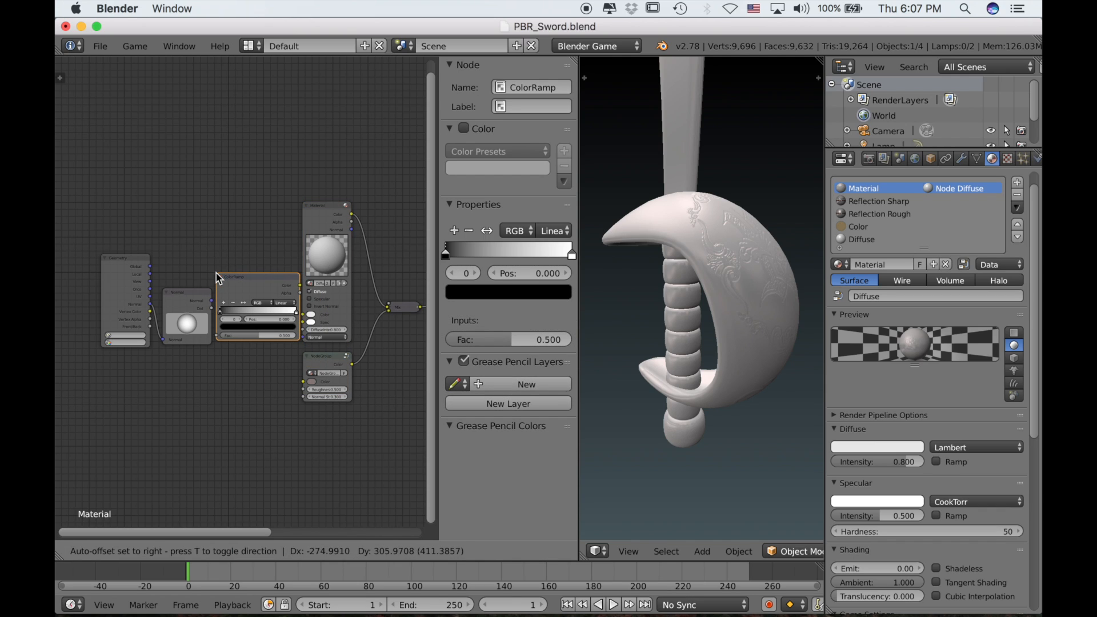
pyautogui.click(216, 274)
# - Move the Geometry, Normal and ColorRamp nodes together away from the Diffuse Material node to free up space
pyautogui.press('b')
pyautogui.moveTo(111, 267); pyautogui.dragTo(236, 307)
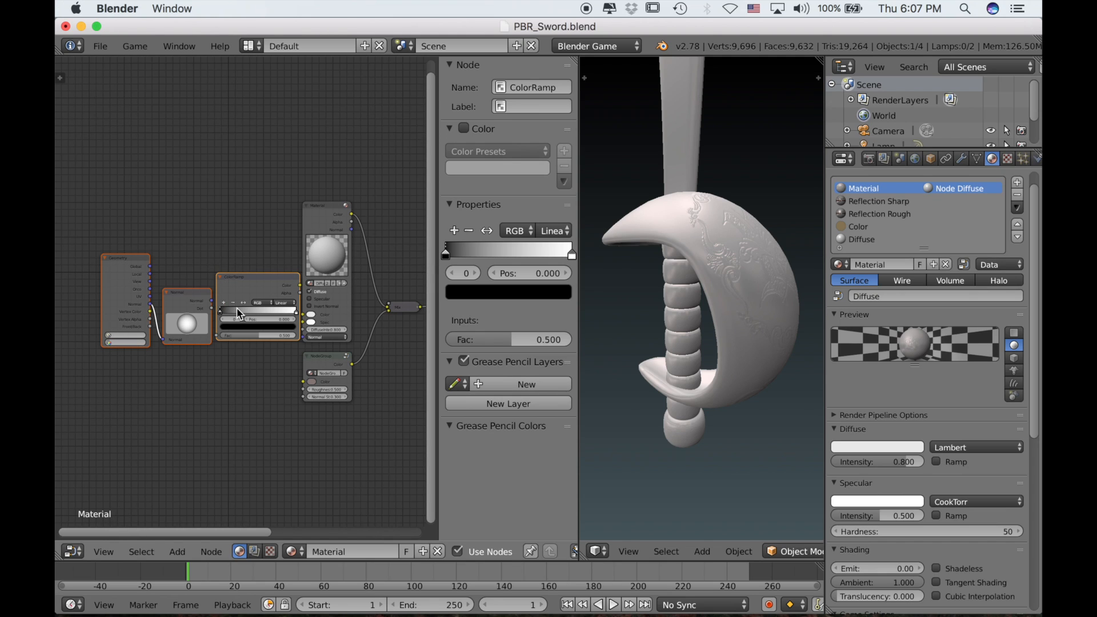
pyautogui.press('g')
pyautogui.click(193, 292)
pyautogui.press('Home')
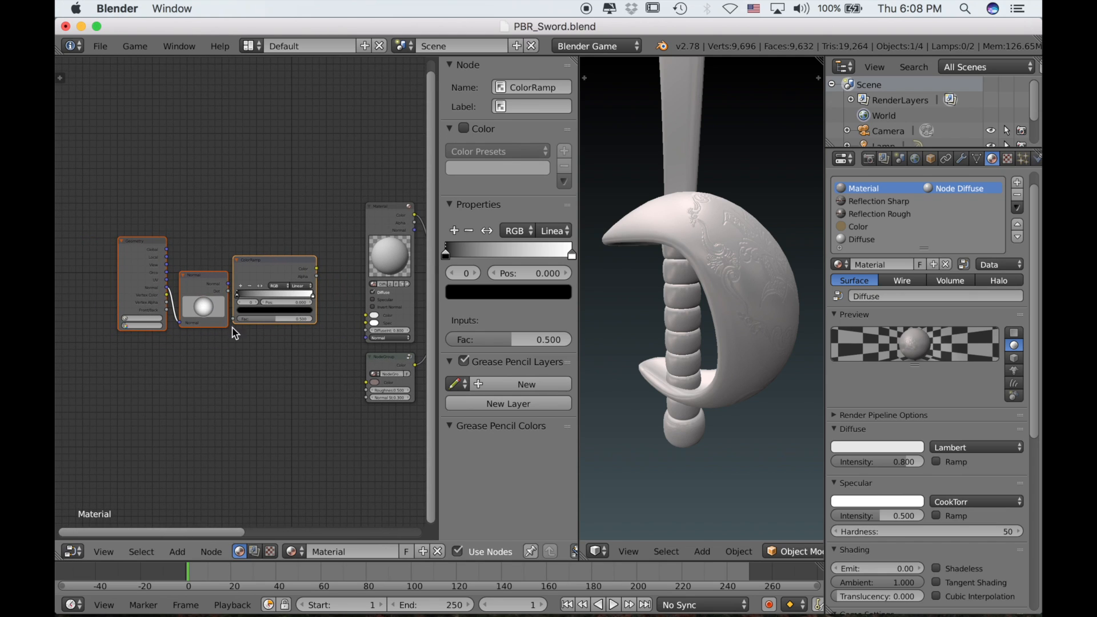
# - Space the ColorRamp apart from the Normal node and link the Normal node's Dot output to the ColorRamp's Fac
pyautogui.click(219, 294)
pyautogui.moveTo(228, 291); pyautogui.dragTo(235, 323)
pyautogui.scroll(3, 235, 303)
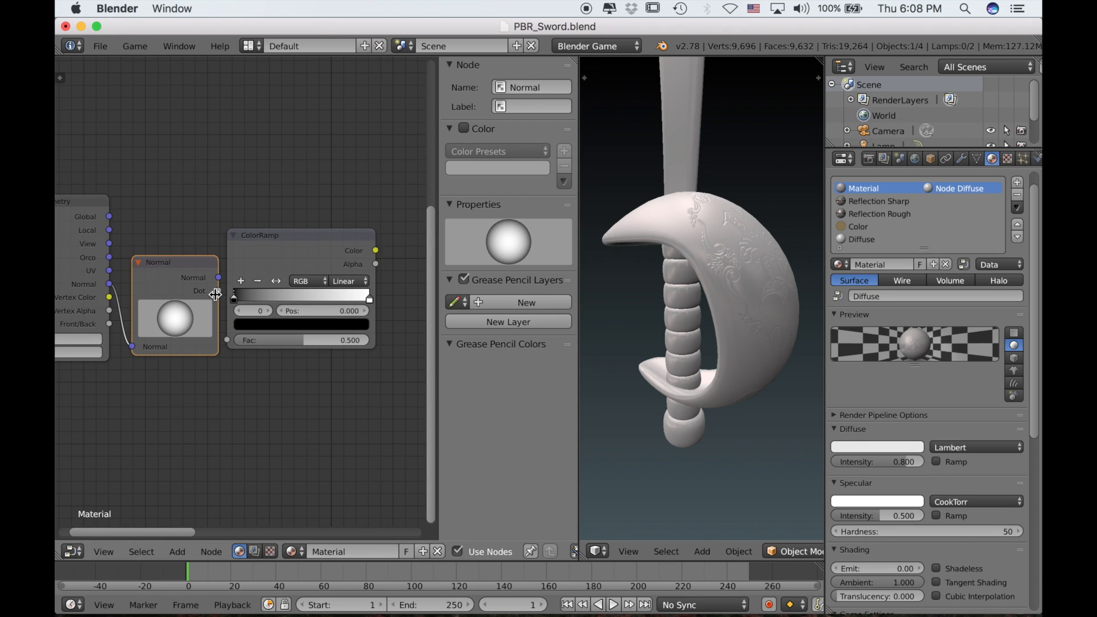
pyautogui.moveTo(219, 291); pyautogui.dragTo(233, 341)
pyautogui.click(272, 253)
pyautogui.moveTo(272, 252); pyautogui.dragTo(295, 254)
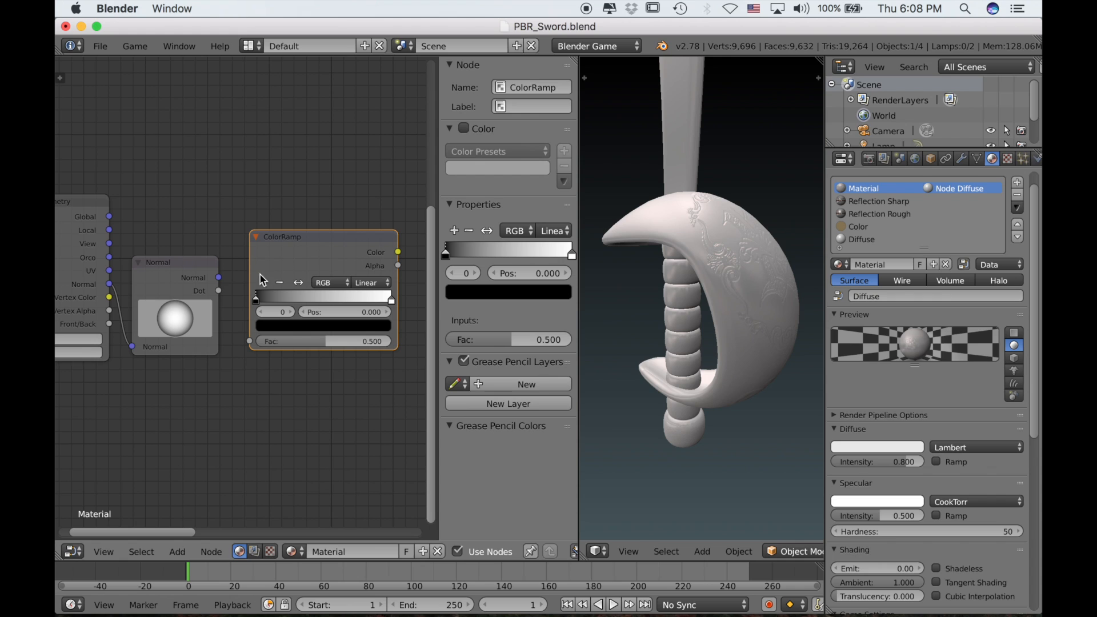
pyautogui.moveTo(221, 296); pyautogui.dragTo(253, 341)
# - Link the ColorRamp's Color output to the Mix node's Fac input and inspect the sword guard from the front
pyautogui.hscroll(5, 349, 332)
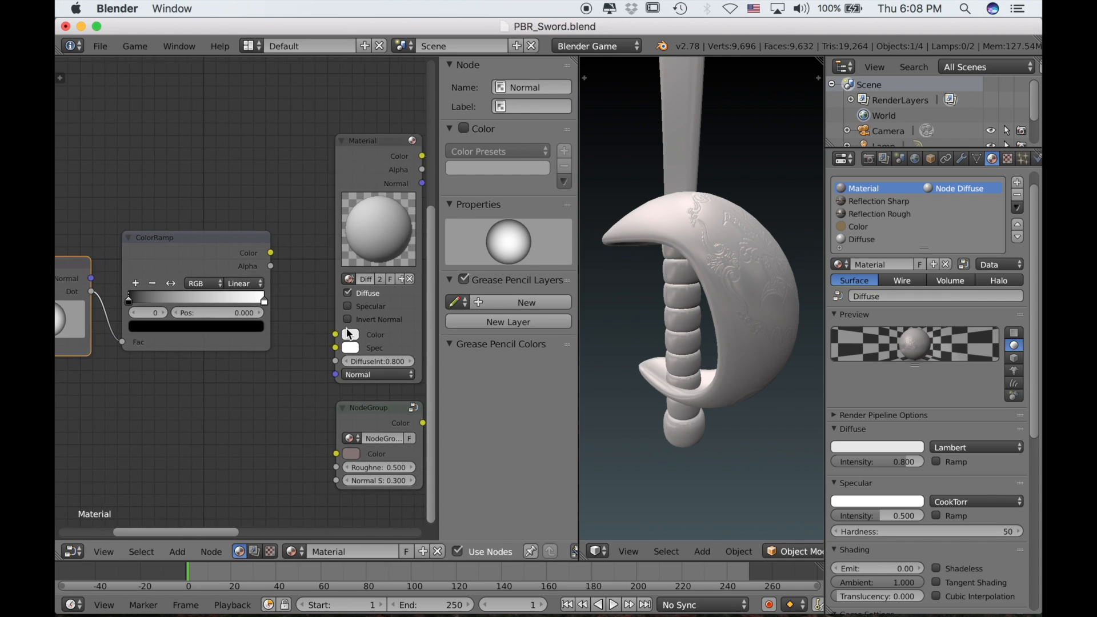
pyautogui.hscroll(4, 349, 335)
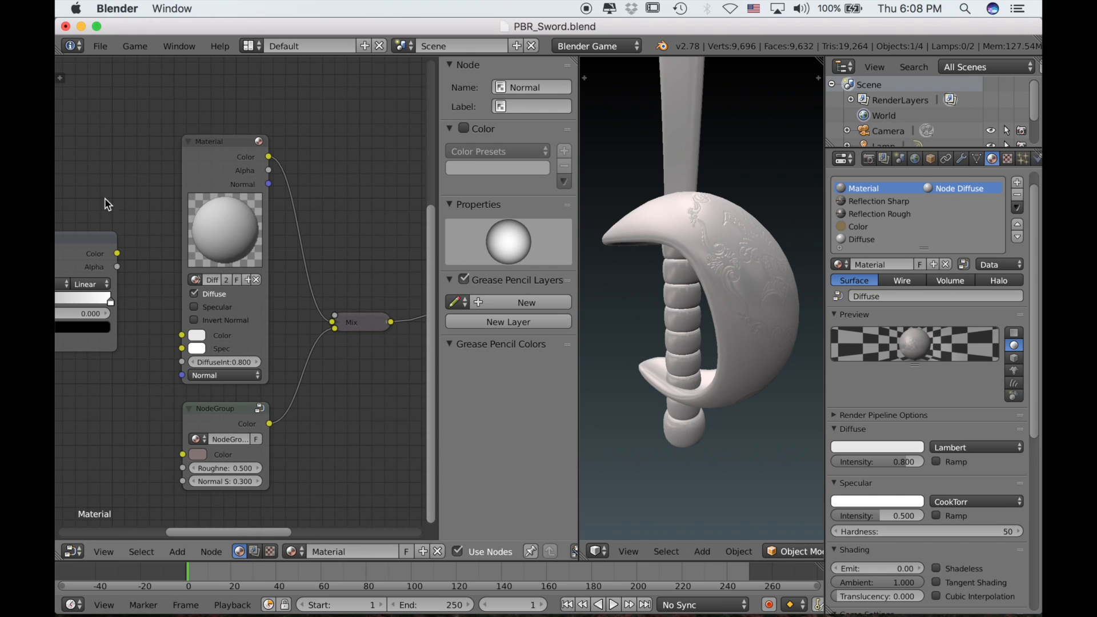
pyautogui.moveTo(118, 259)
pyautogui.mouseDown()
pyautogui.moveTo(182, 298)
pyautogui.moveTo(343, 359)
pyautogui.moveTo(339, 320)
pyautogui.mouseUp()
pyautogui.moveTo(634, 285); pyautogui.dragTo(684, 284, button='middle')
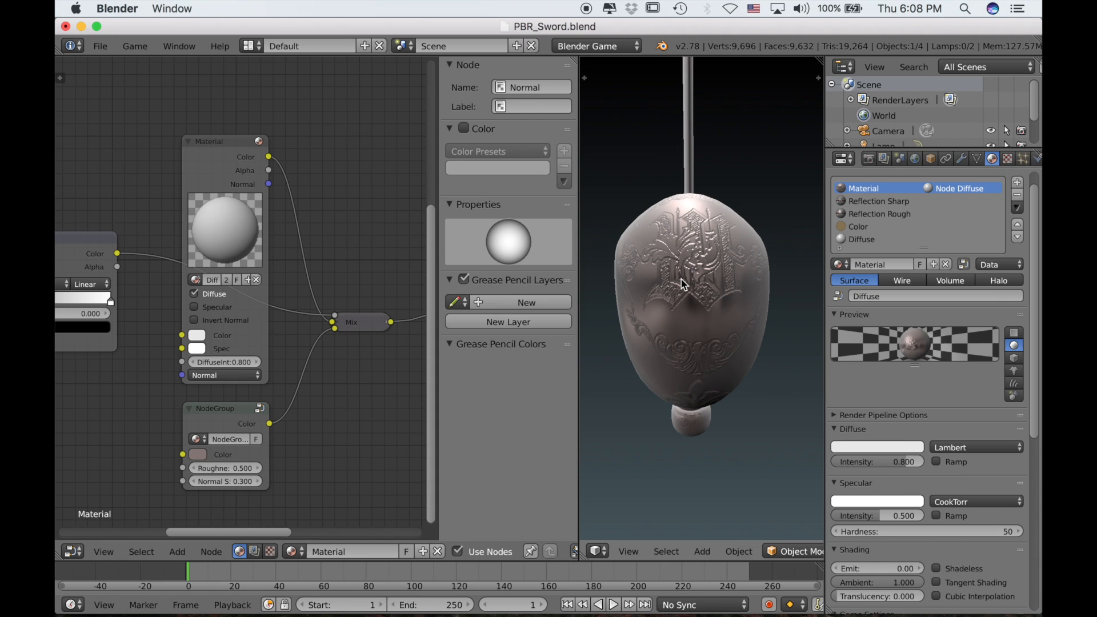
# - Set the Diffuse Material node's Color to light blue
pyautogui.hscroll(-5, 86, 311)
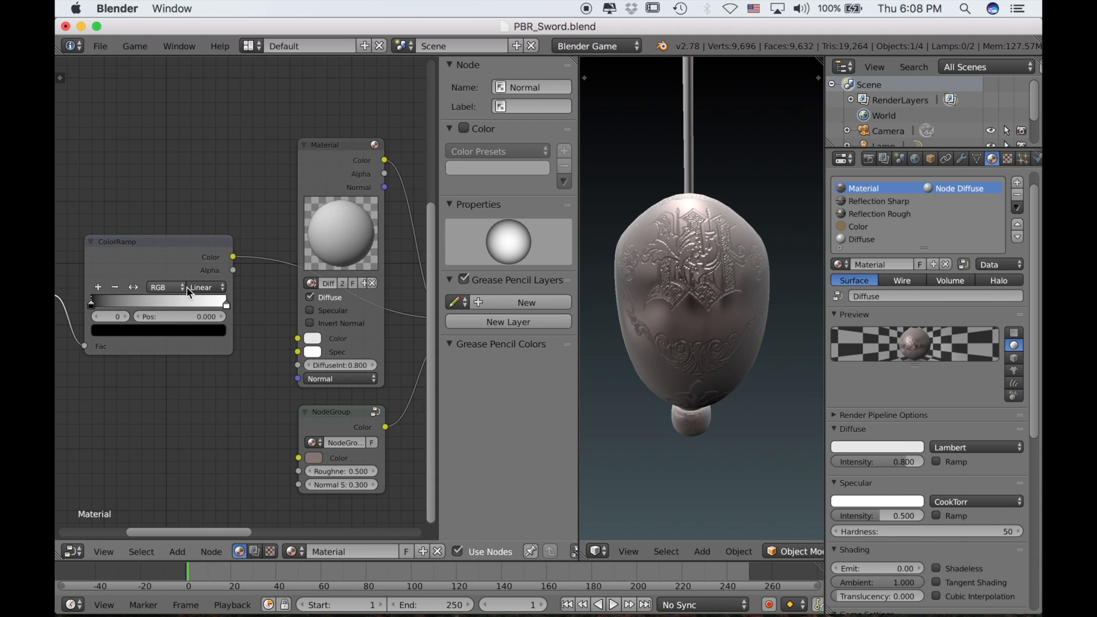
pyautogui.click(313, 339)
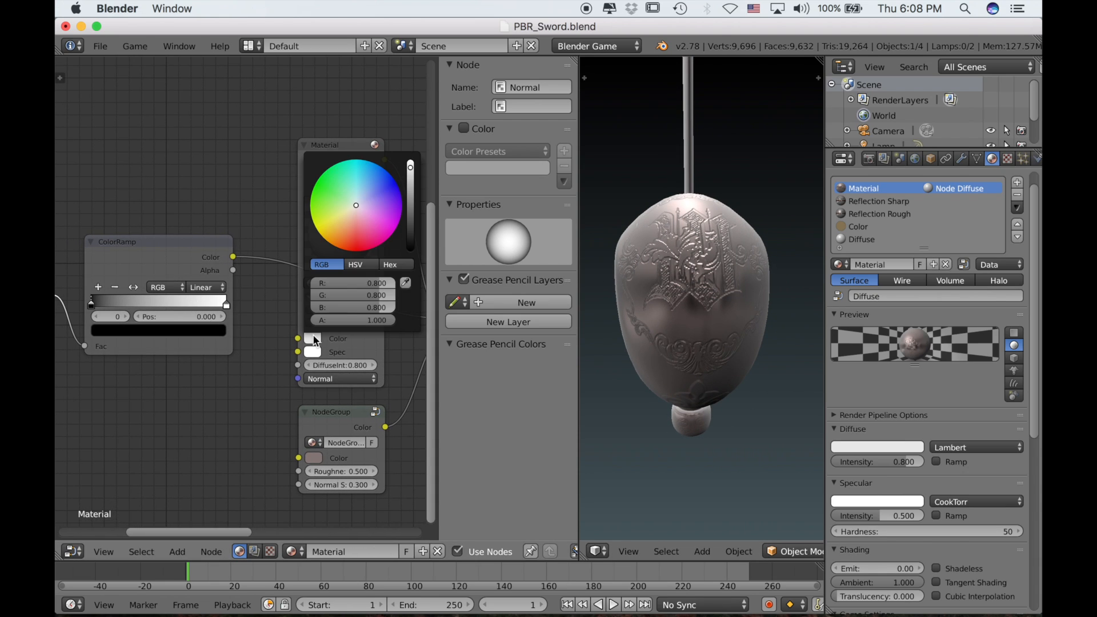
pyautogui.click(366, 187)
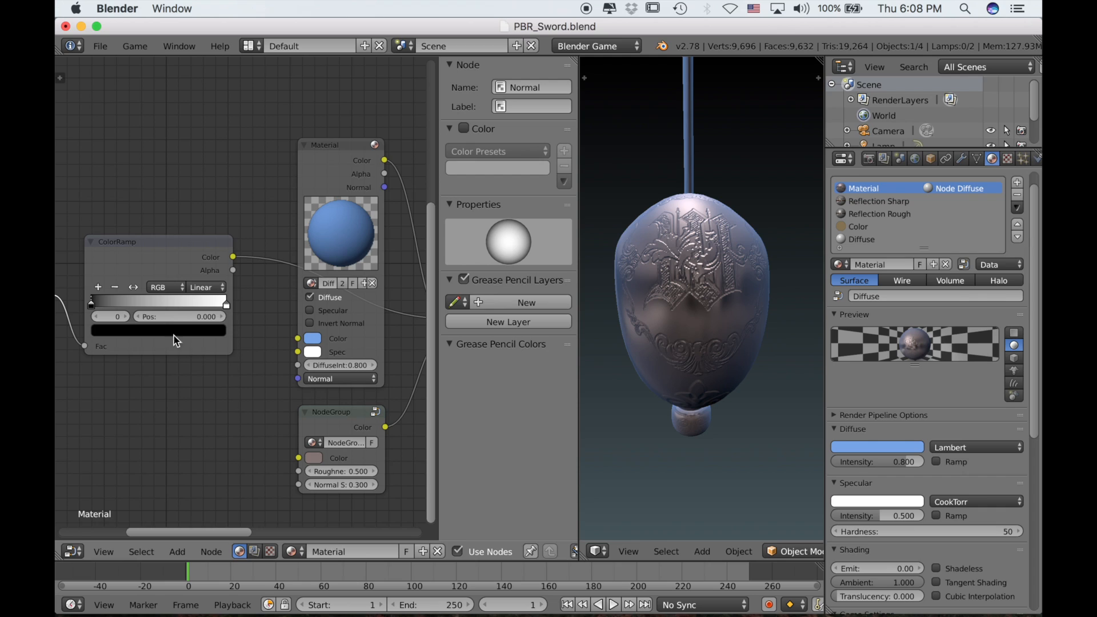
# - Flip the ColorRamp and pull both stops slightly inward, with the black stop at position 0.966
pyautogui.click(133, 288)
pyautogui.hscroll(5, 728, 322)
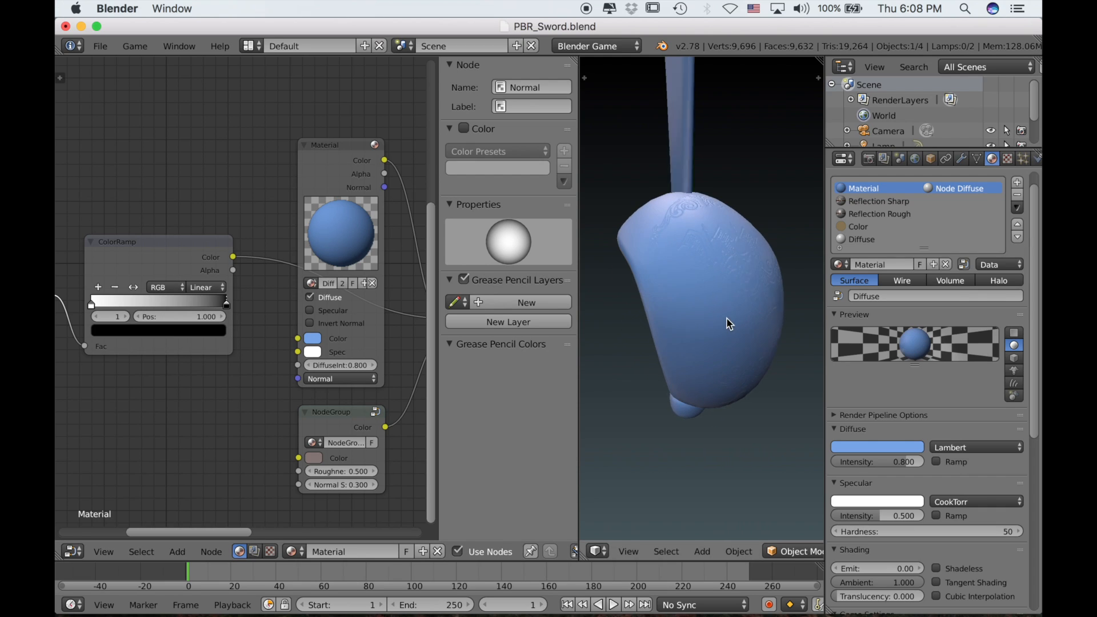
pyautogui.scroll(-1, 156, 382)
pyautogui.scroll(-2, 157, 381)
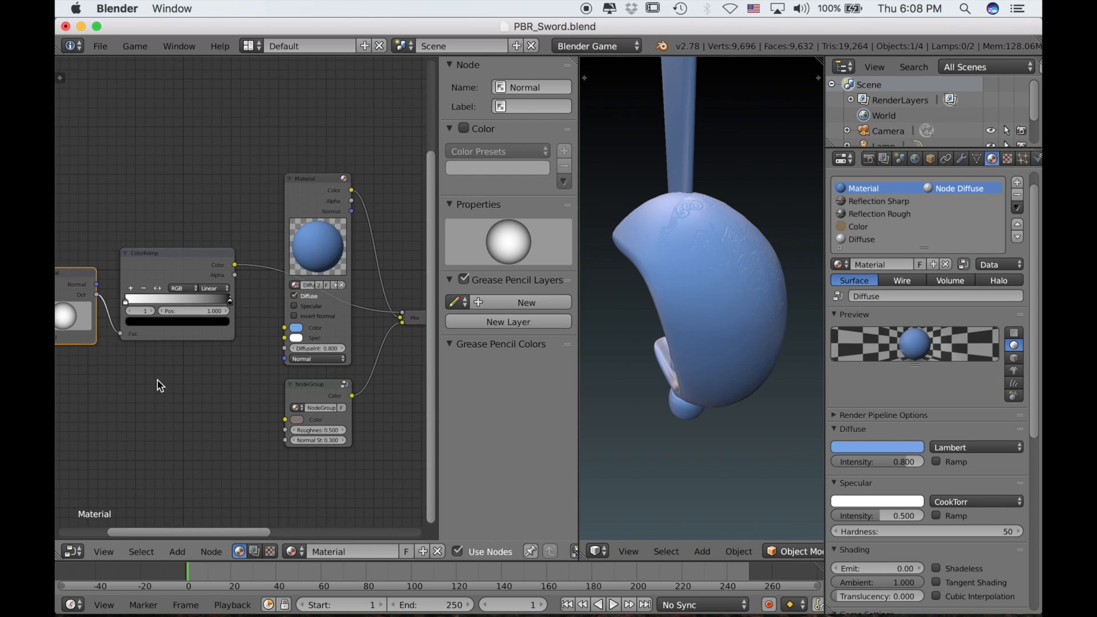
pyautogui.hscroll(-3, 157, 383)
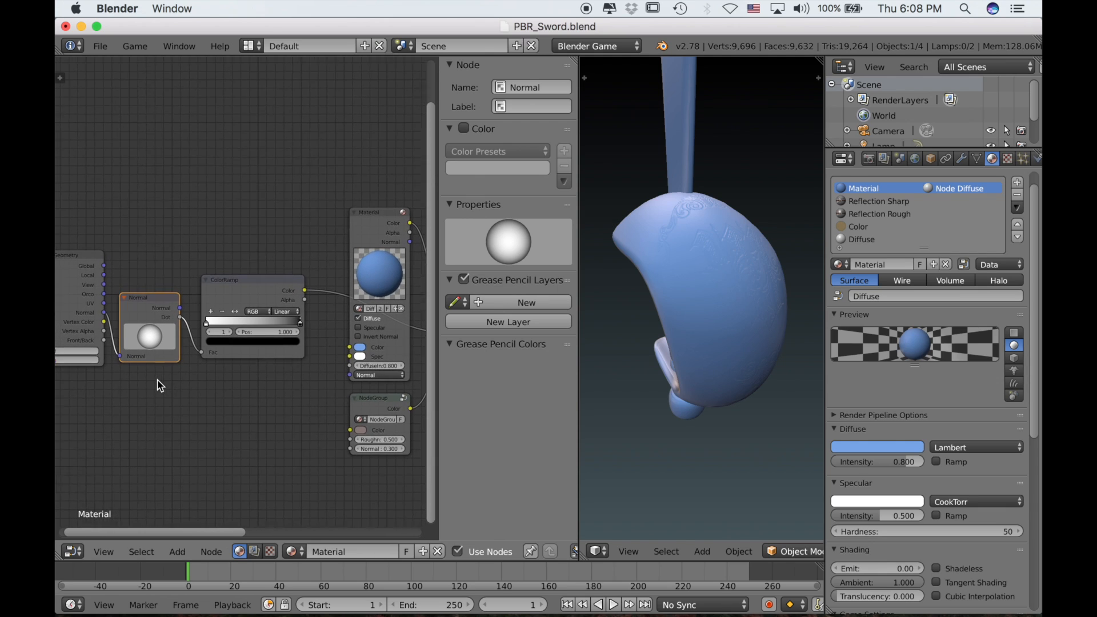
pyautogui.click(213, 325)
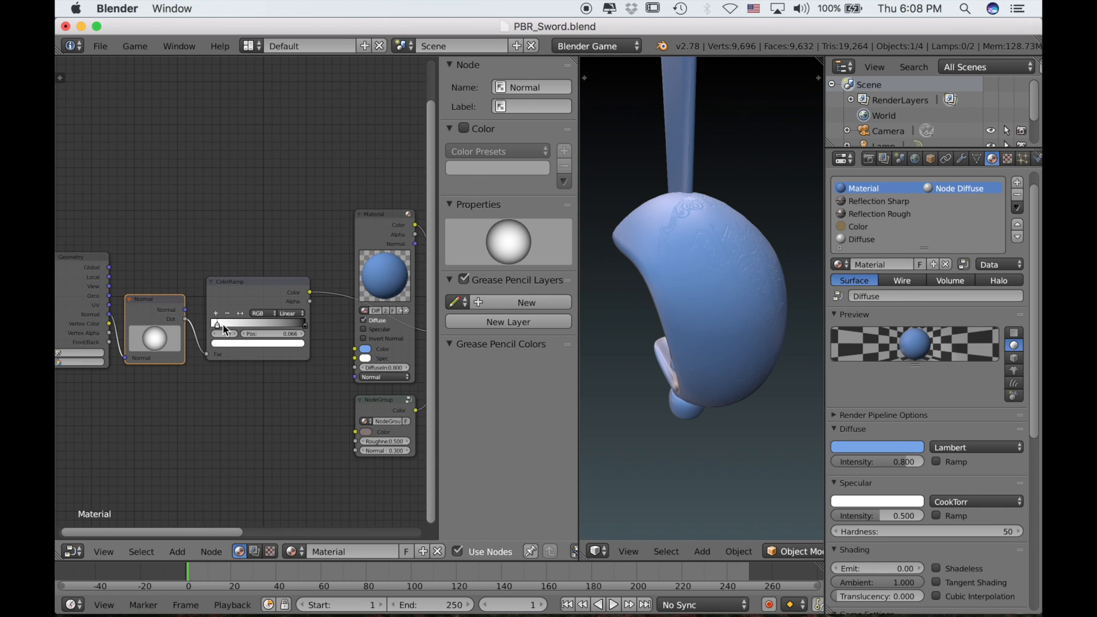
pyautogui.moveTo(229, 325); pyautogui.dragTo(231, 324)
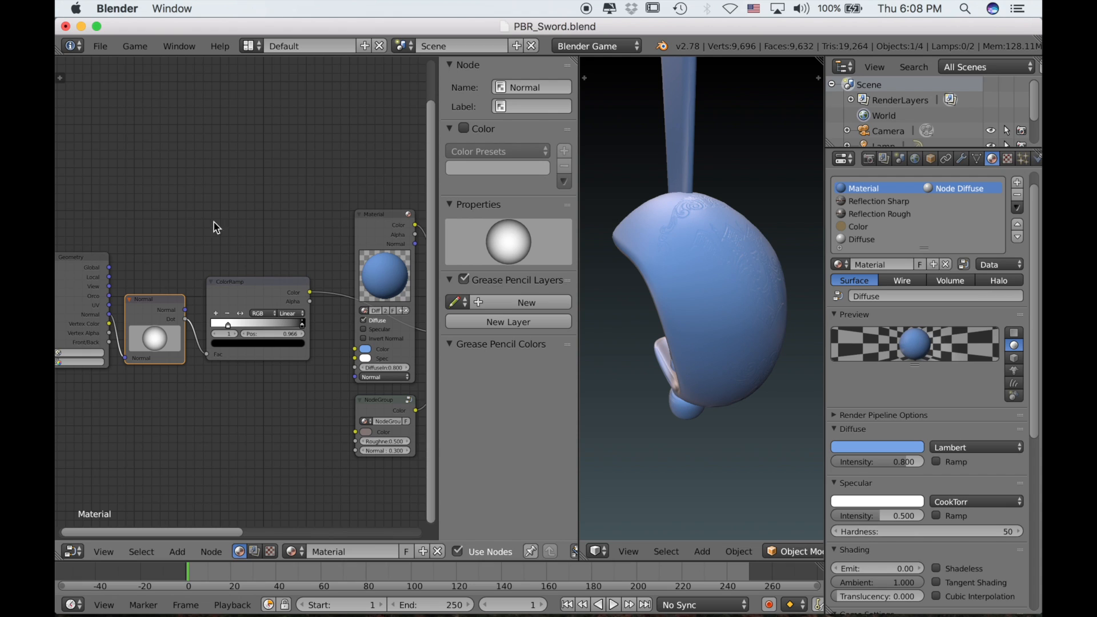
# - Add a Texture input node above the Normal node and link Geometry's UV output to its Vector input
pyautogui.hotkey('shift', 'a')
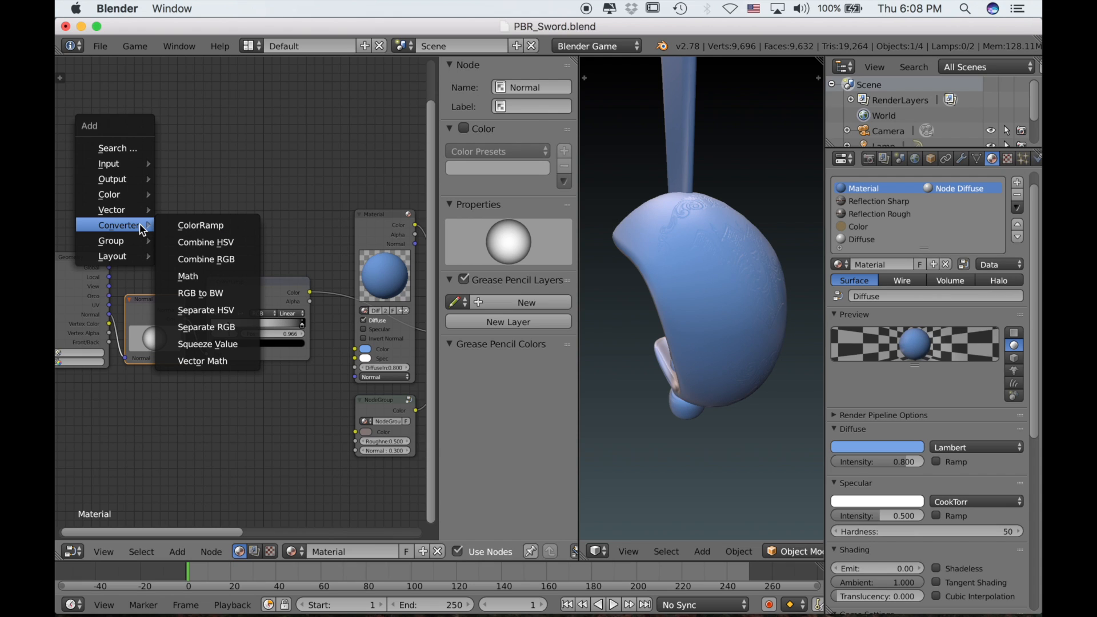
pyautogui.moveTo(132, 166)
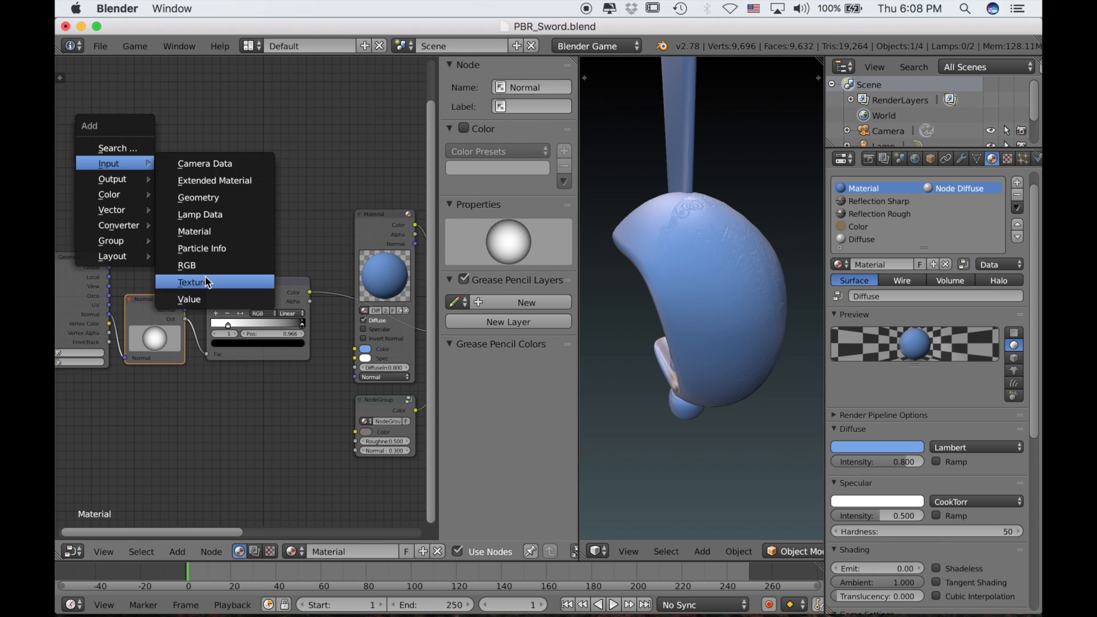
pyautogui.click(207, 281)
pyautogui.click(134, 171)
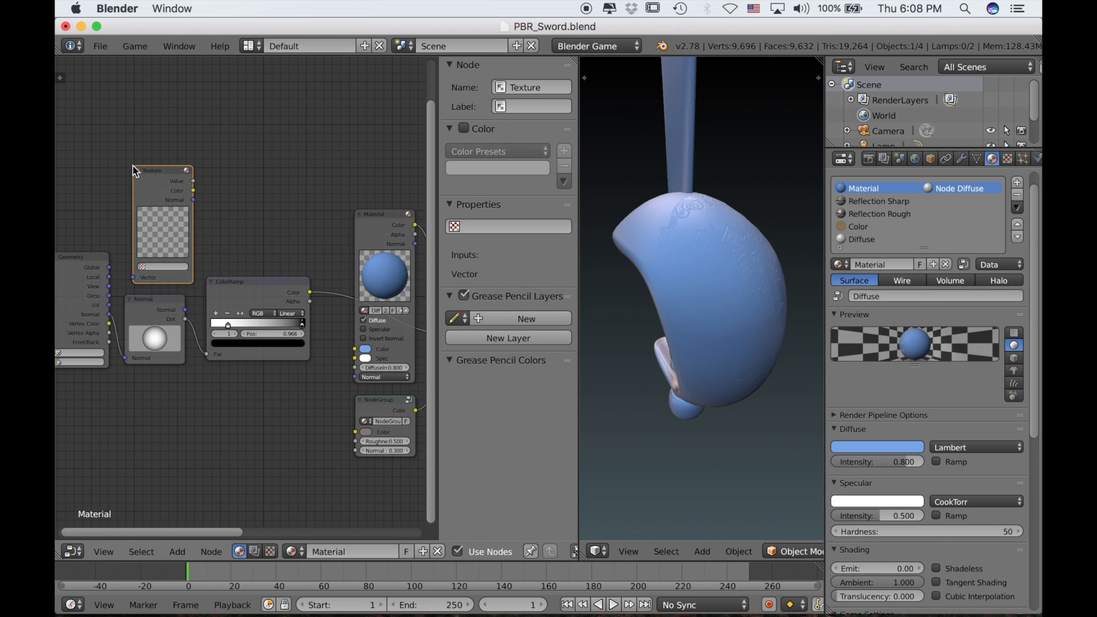
pyautogui.click(110, 311)
pyautogui.moveTo(109, 305); pyautogui.dragTo(139, 281)
pyautogui.scroll(3, 139, 280)
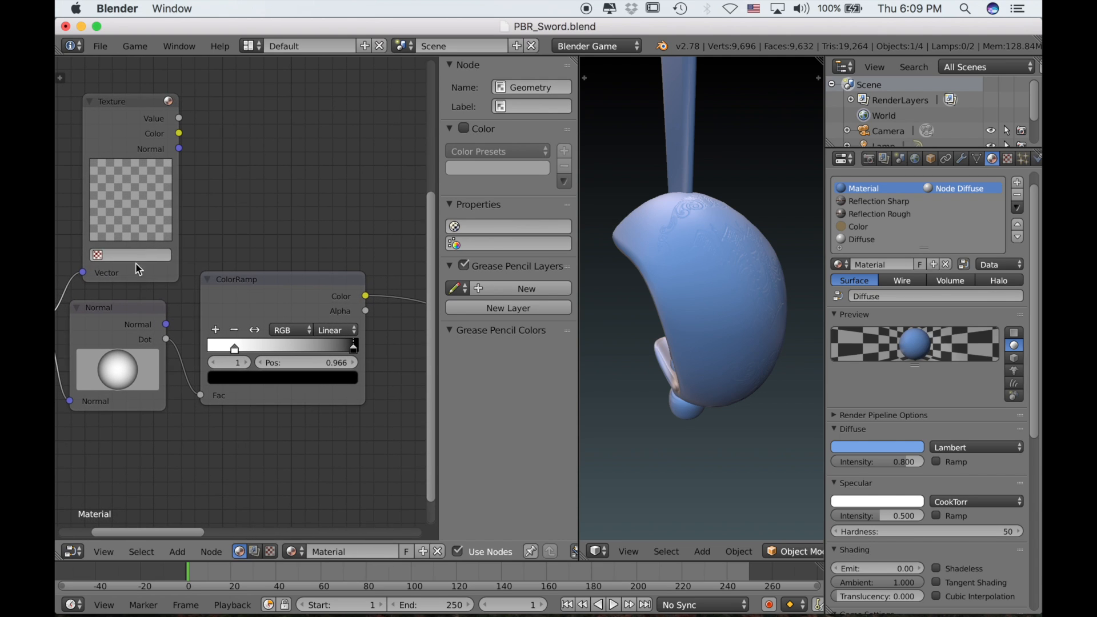
# - Assign Texture.004 to the Texture node and link its Color output to the Color input of a new Normal Map node
pyautogui.click(98, 255)
pyautogui.click(132, 316)
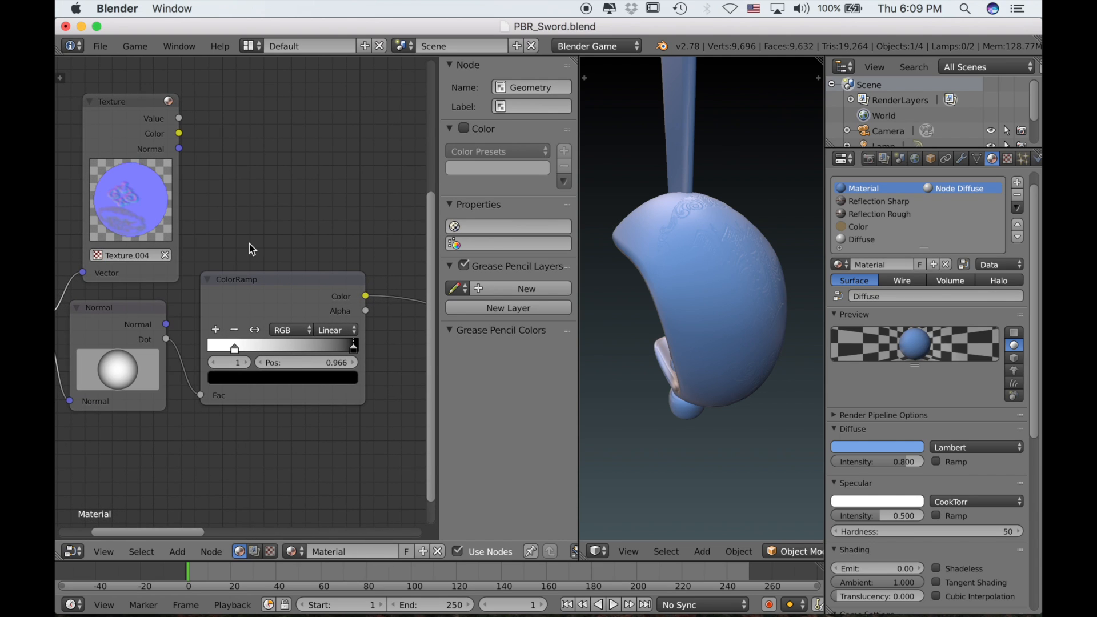
pyautogui.hotkey('shift', 'a')
pyautogui.moveTo(235, 247)
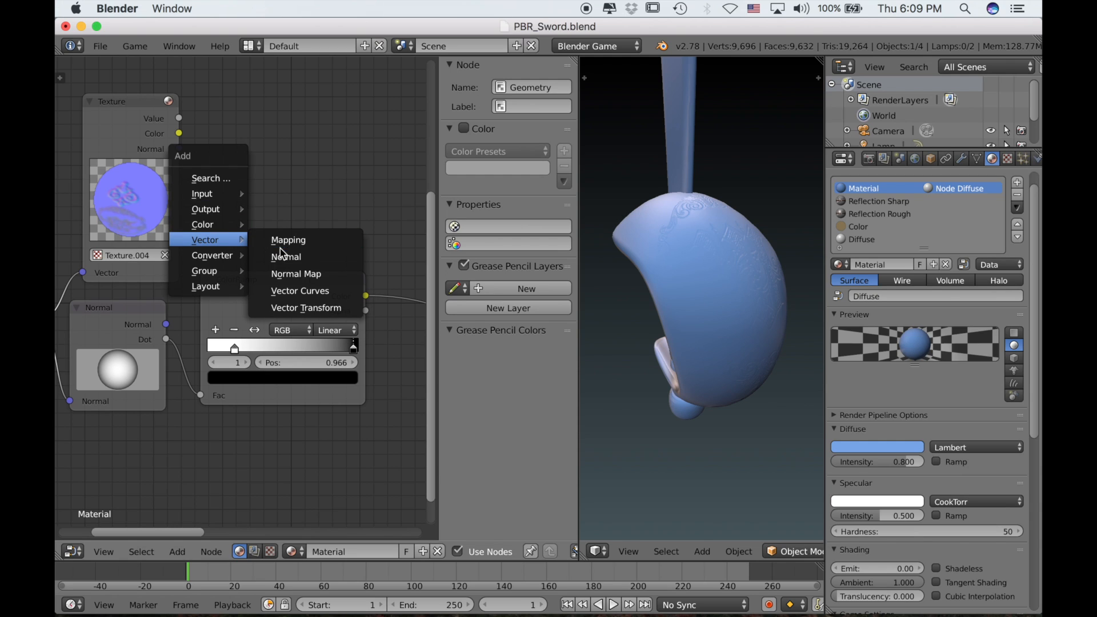
pyautogui.click(286, 273)
pyautogui.click(211, 153)
pyautogui.moveTo(178, 134); pyautogui.dragTo(212, 233)
# - Link the Normal Map node's Normal output to the Normal input of the diffuse Material node
pyautogui.scroll(-2, 213, 235)
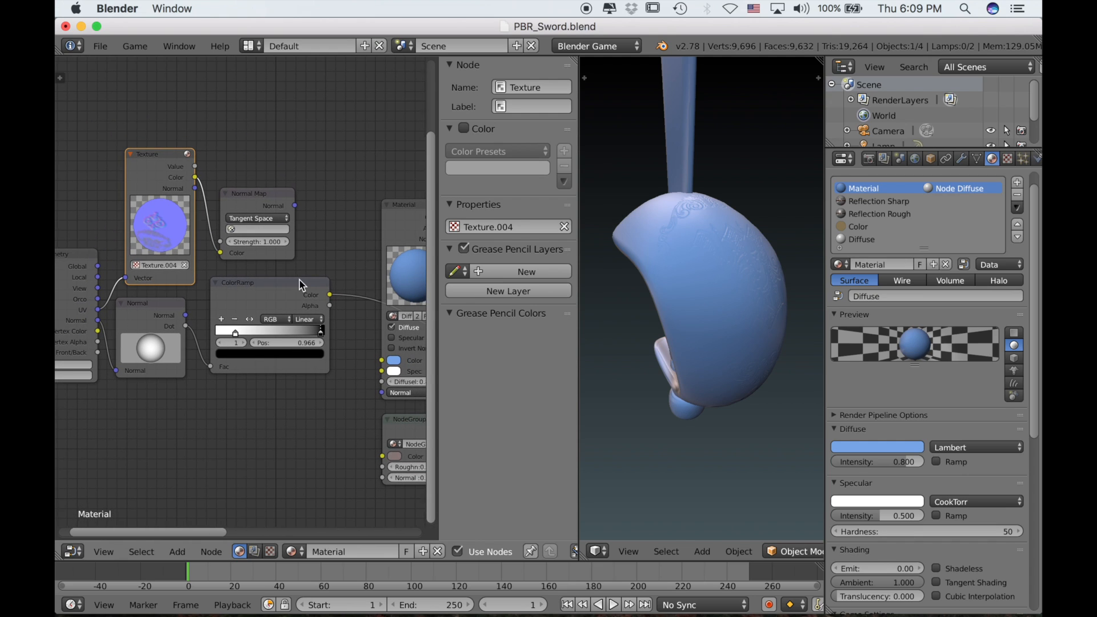
pyautogui.moveTo(299, 280); pyautogui.dragTo(182, 222, button='middle')
pyautogui.click(158, 209)
pyautogui.moveTo(172, 205); pyautogui.dragTo(256, 392)
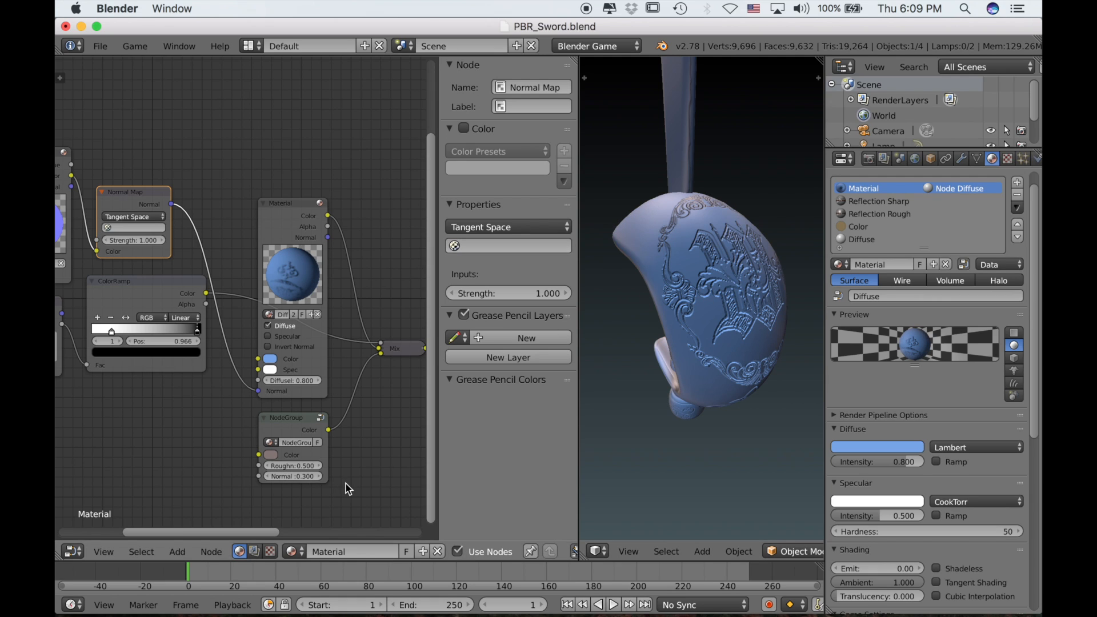
# - Set the Normal Map node's Strength to 0.300 and inspect the engraving on the sword guard from several sides
pyautogui.click(105, 238)
pyautogui.click(105, 238)
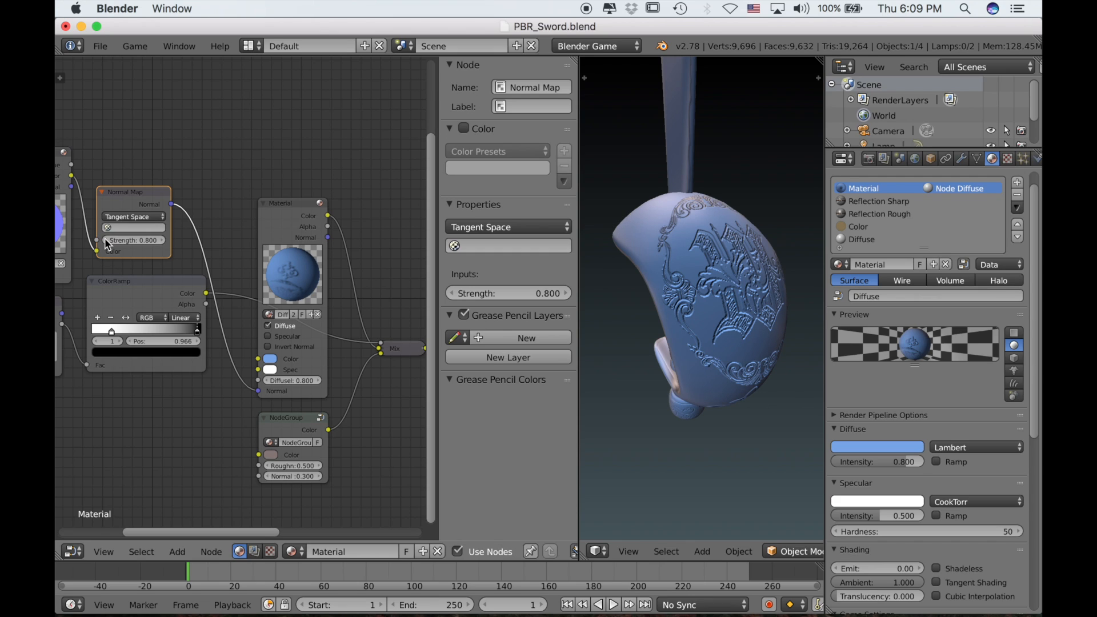
pyautogui.click(105, 240)
pyautogui.click(105, 240)
pyautogui.click(105, 240)
pyautogui.click(105, 240)
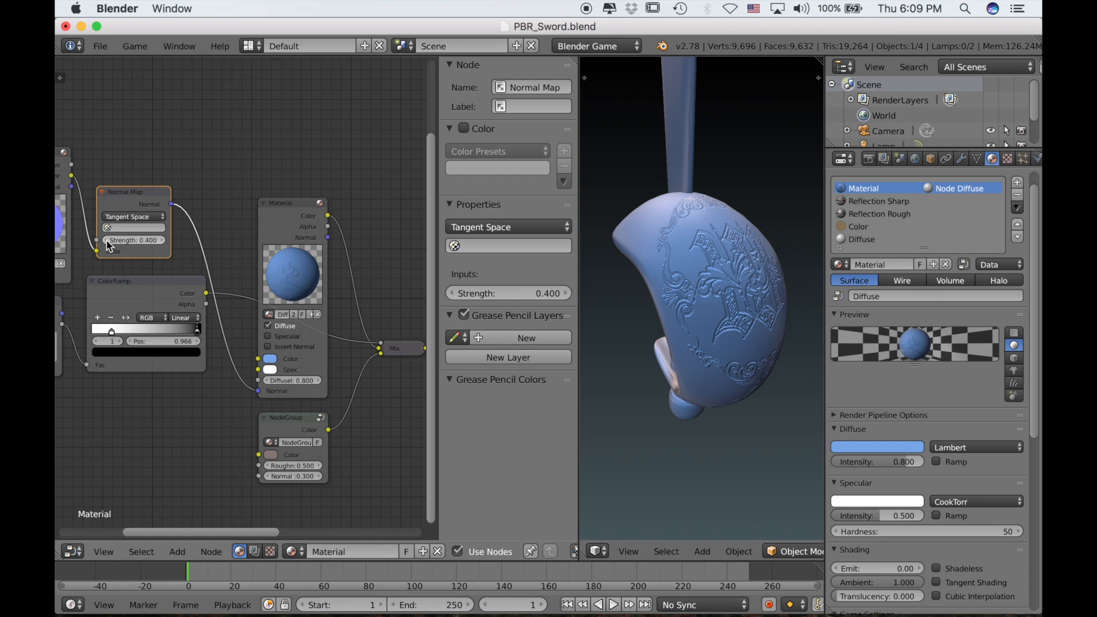
pyautogui.click(106, 240)
pyautogui.hscroll(10, 753, 292)
pyautogui.hscroll(10, 751, 275)
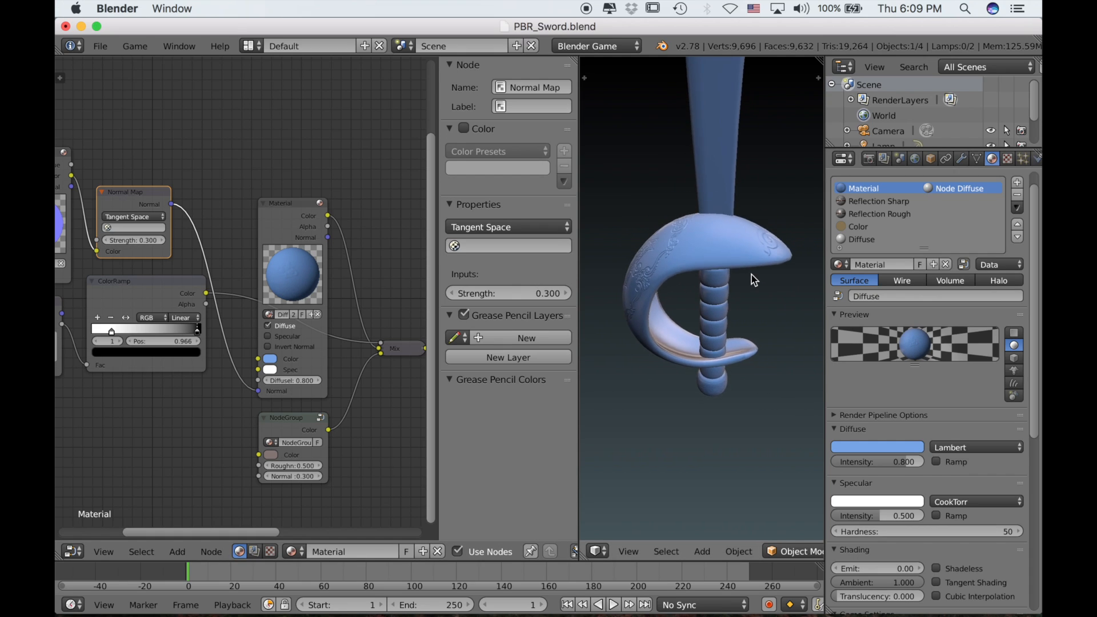
pyautogui.hscroll(10, 751, 273)
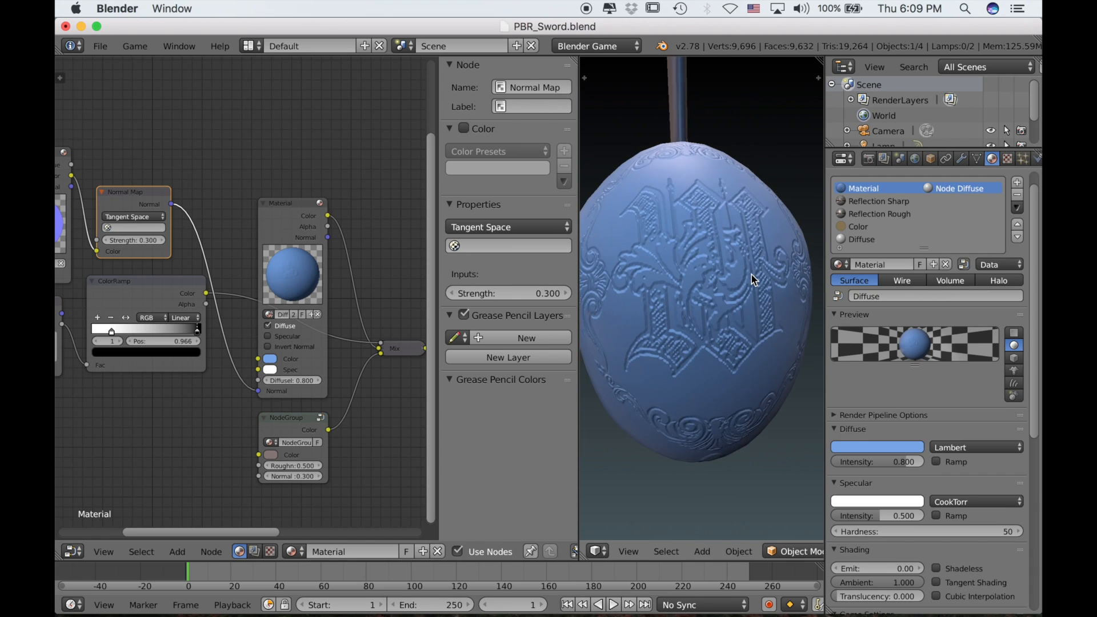
pyautogui.scroll(3, 229, 280)
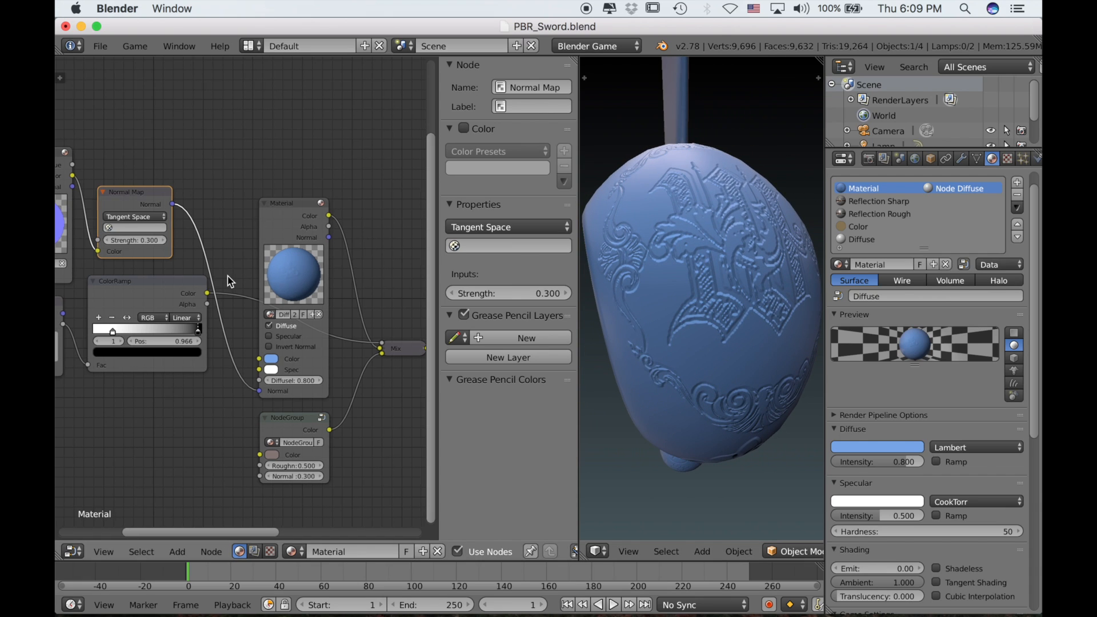
# - Move the ColorRamp's white stop closer to the middle and its black stop to position 1.000, checking the guard's reflections
pyautogui.hscroll(-5, 96, 460)
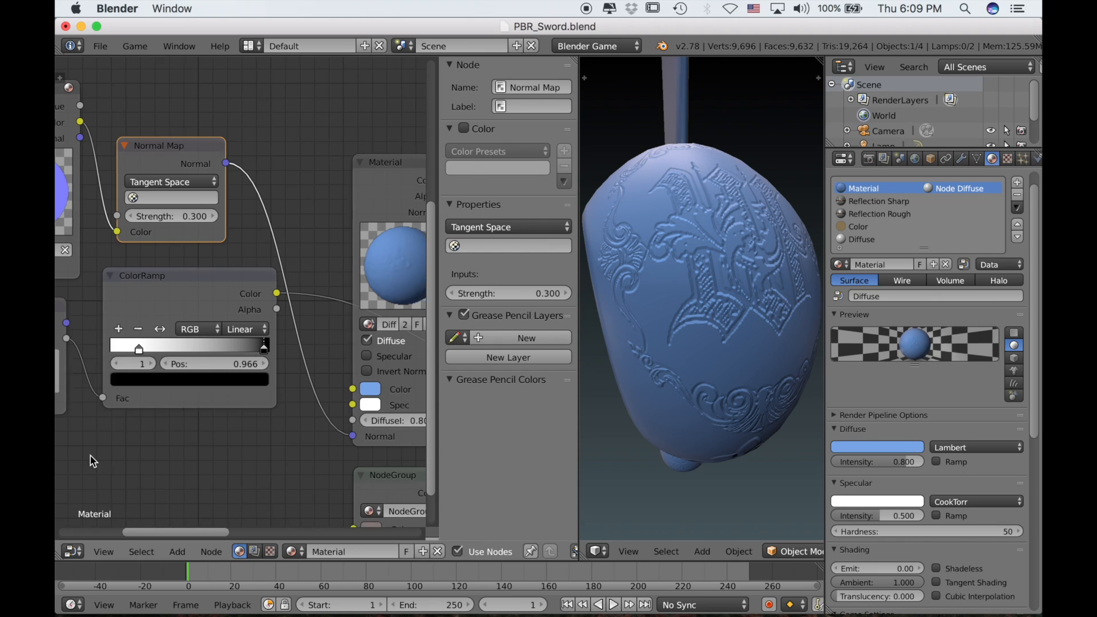
pyautogui.click(180, 347)
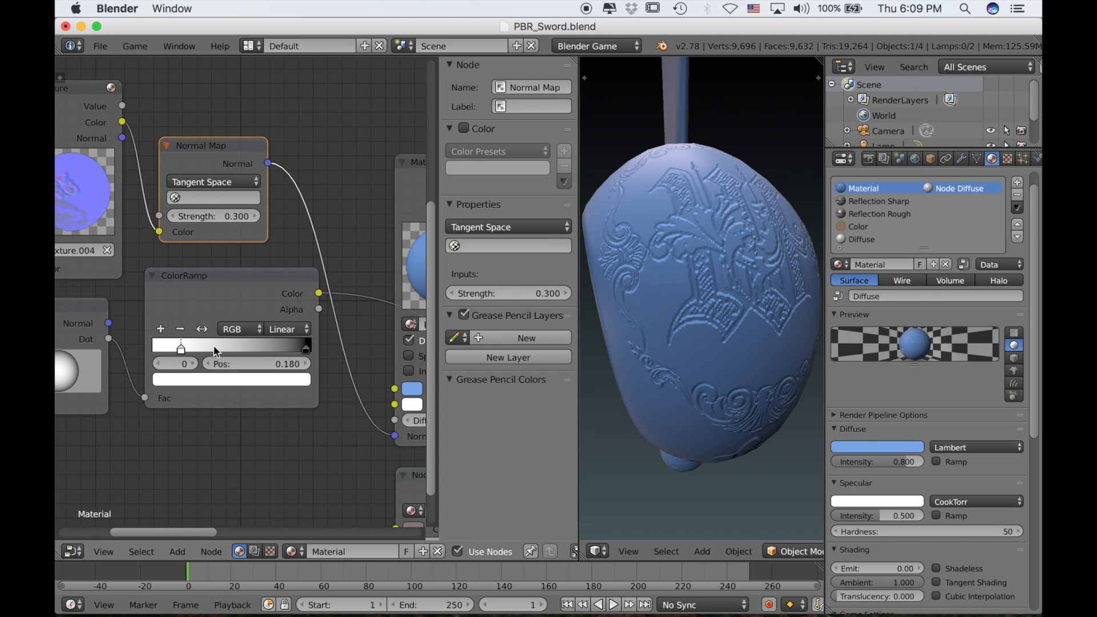
pyautogui.moveTo(224, 354); pyautogui.dragTo(223, 353)
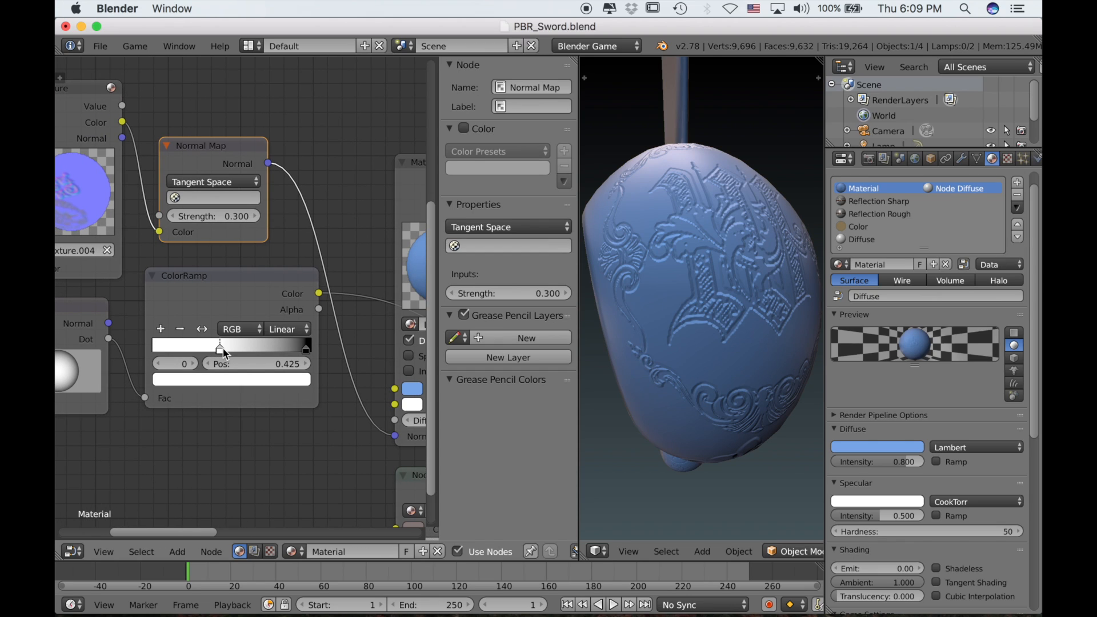
pyautogui.click(306, 354)
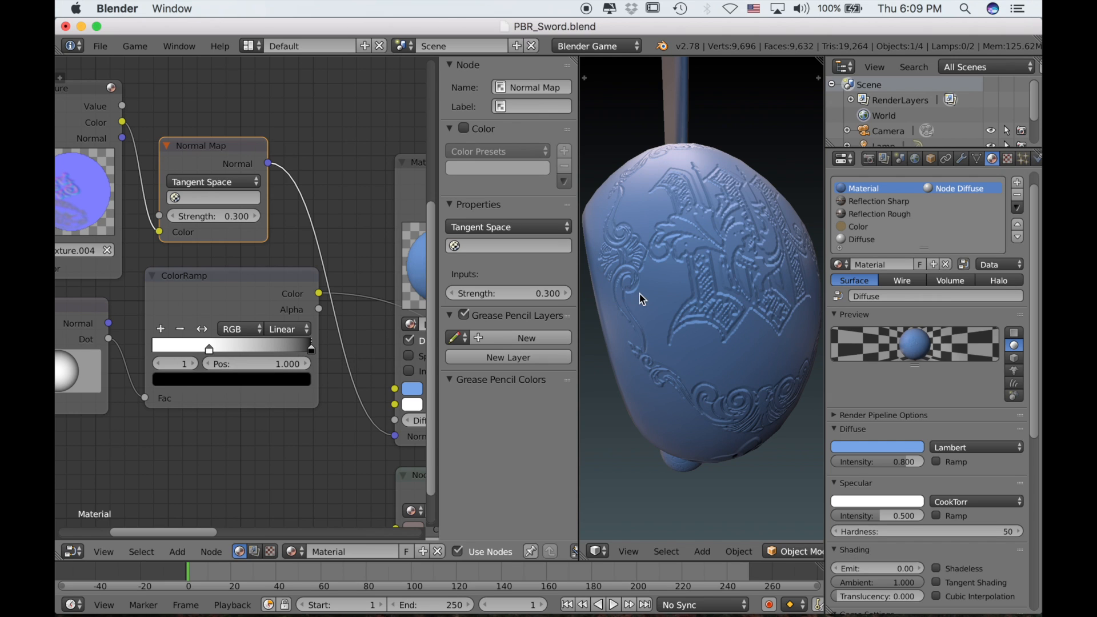
pyautogui.hscroll(5, 690, 263)
pyautogui.scroll(-3, 691, 262)
pyautogui.hscroll(-4, 691, 262)
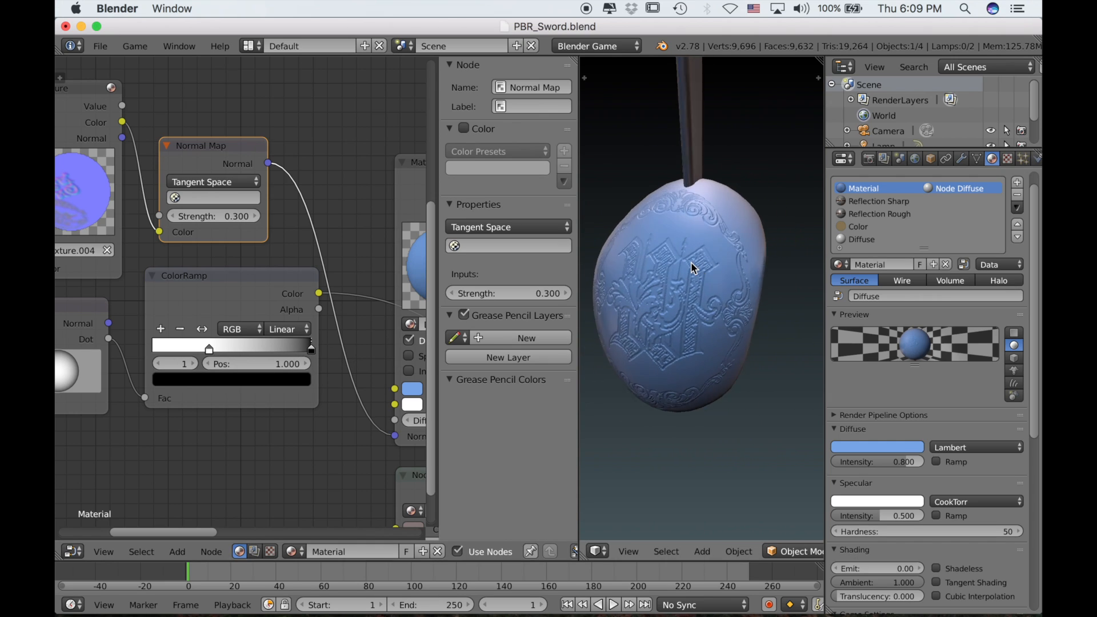
pyautogui.hscroll(-8, 691, 262)
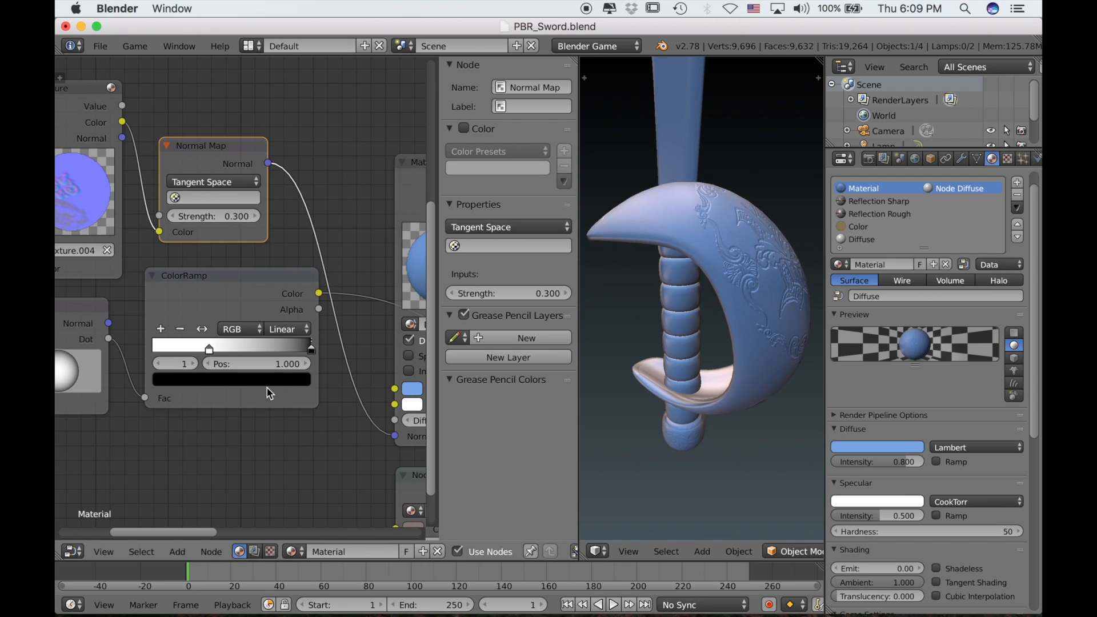
# - Set the ColorRamp's interpolation to B-Spline and check the falloff around the sword guard and grip
pyautogui.scroll(-2, 265, 407)
pyautogui.click(279, 321)
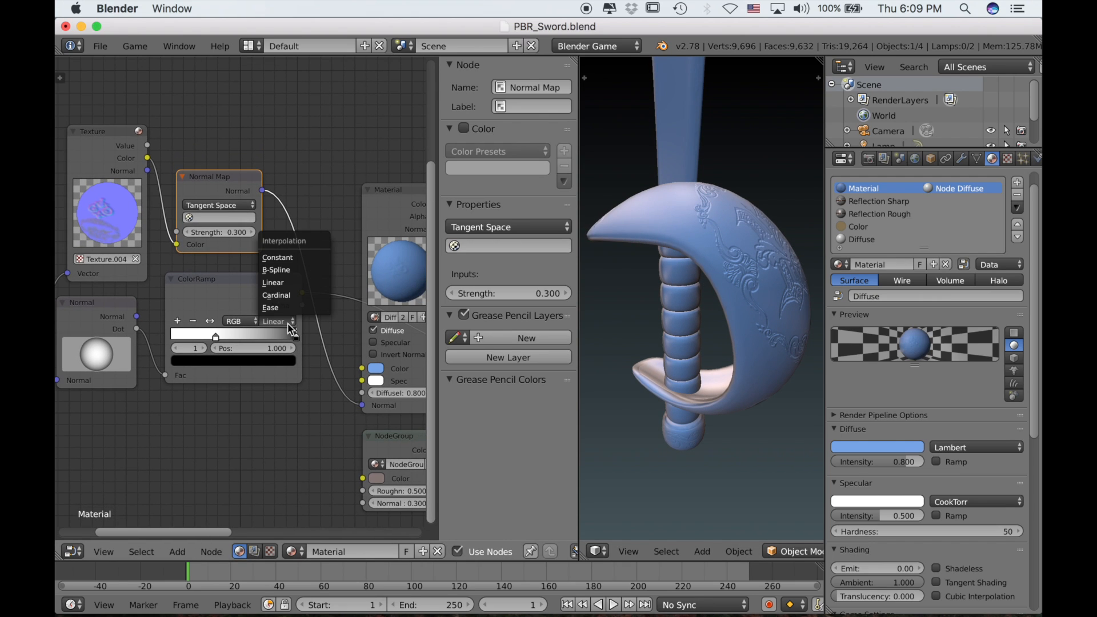
pyautogui.click(279, 270)
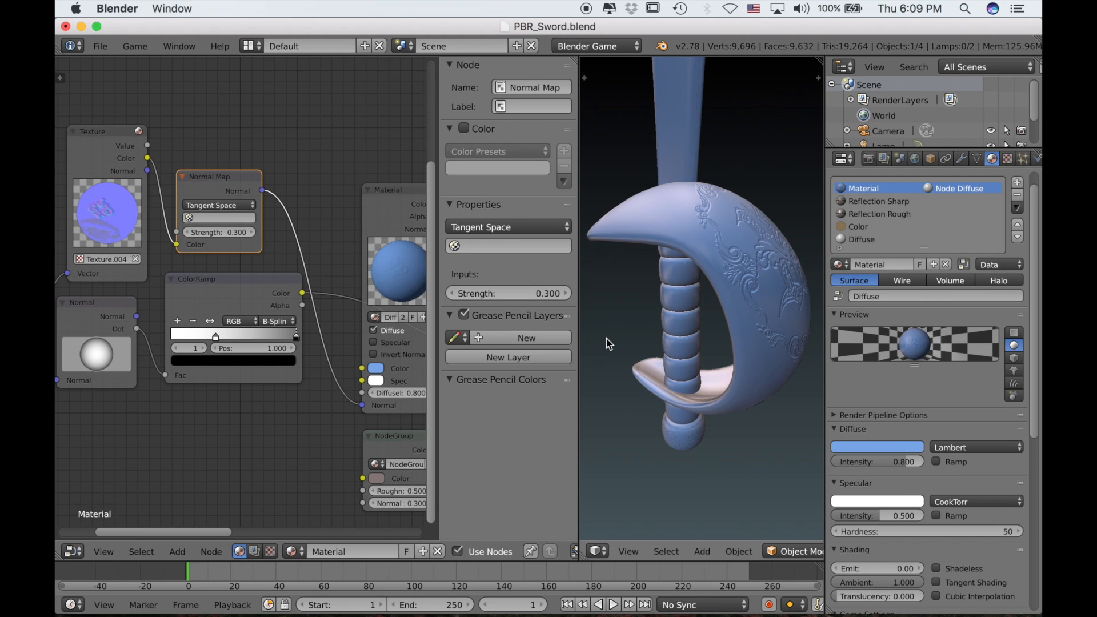
pyautogui.hscroll(8, 608, 341)
pyautogui.hscroll(10, 608, 341)
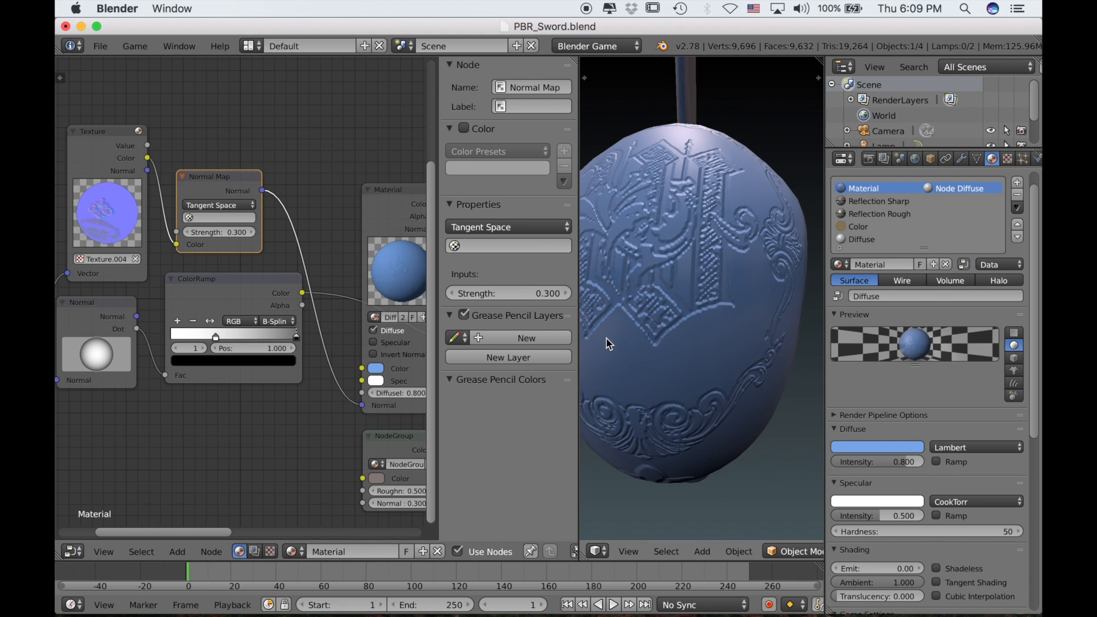
pyautogui.hscroll(10, 609, 343)
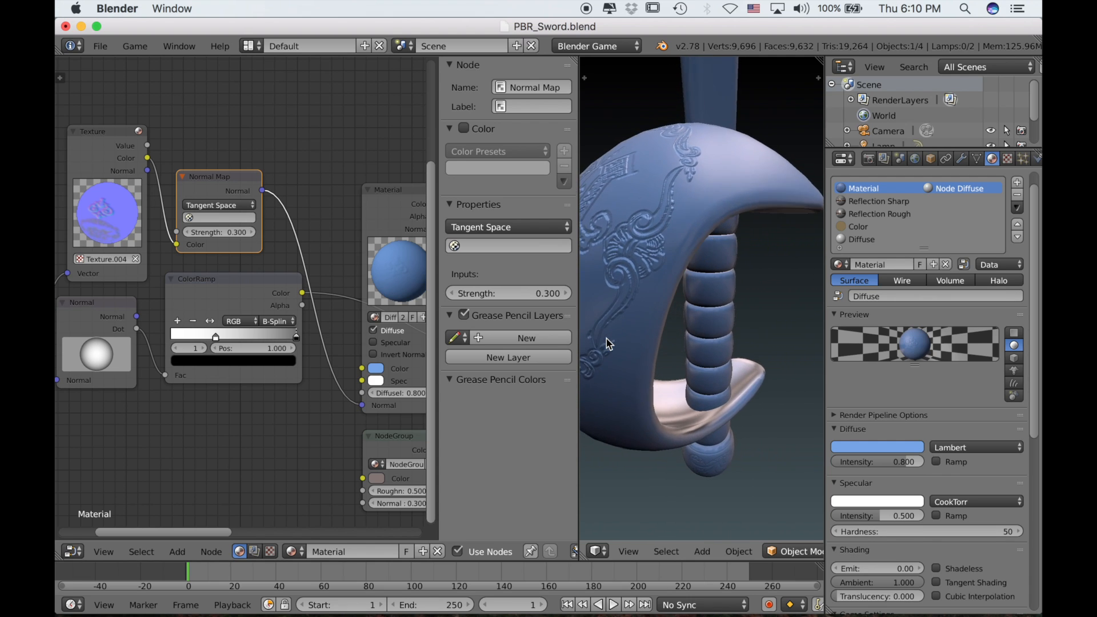
pyautogui.hscroll(10, 607, 341)
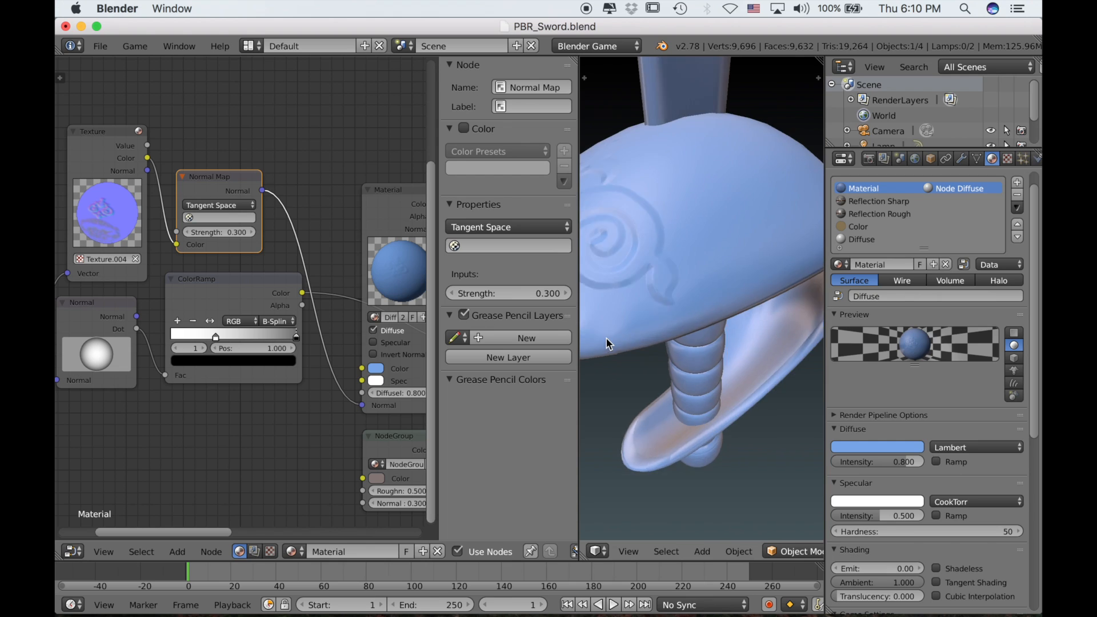
pyautogui.hscroll(5, 608, 343)
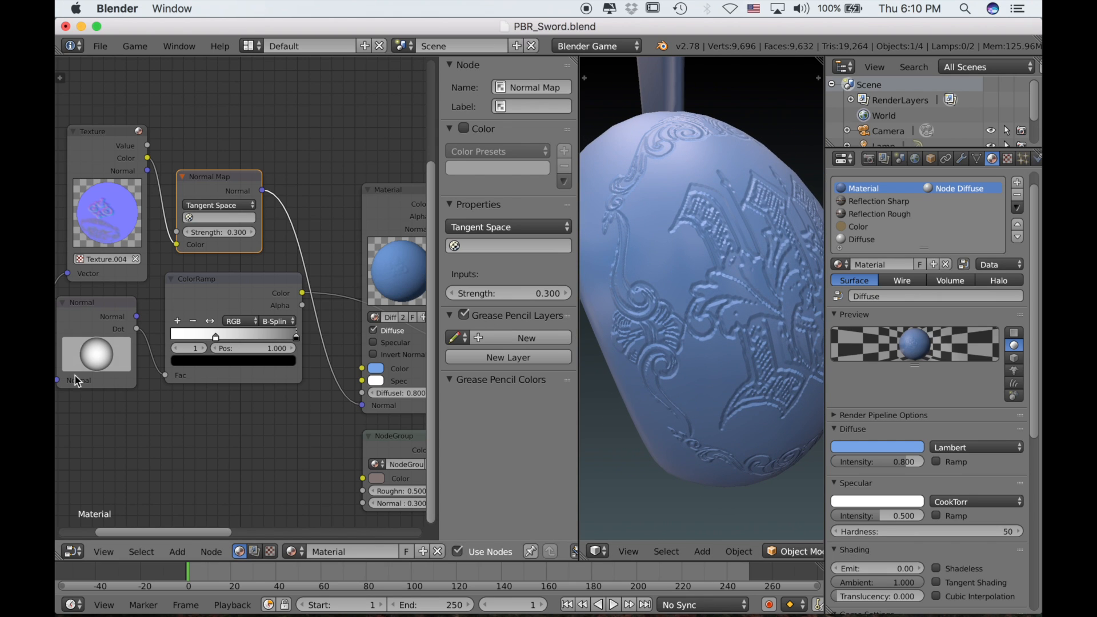
# - Set the reflective NodeGroup's Roughness to 0.000
pyautogui.hscroll(8, 260, 403)
pyautogui.scroll(-5, 260, 402)
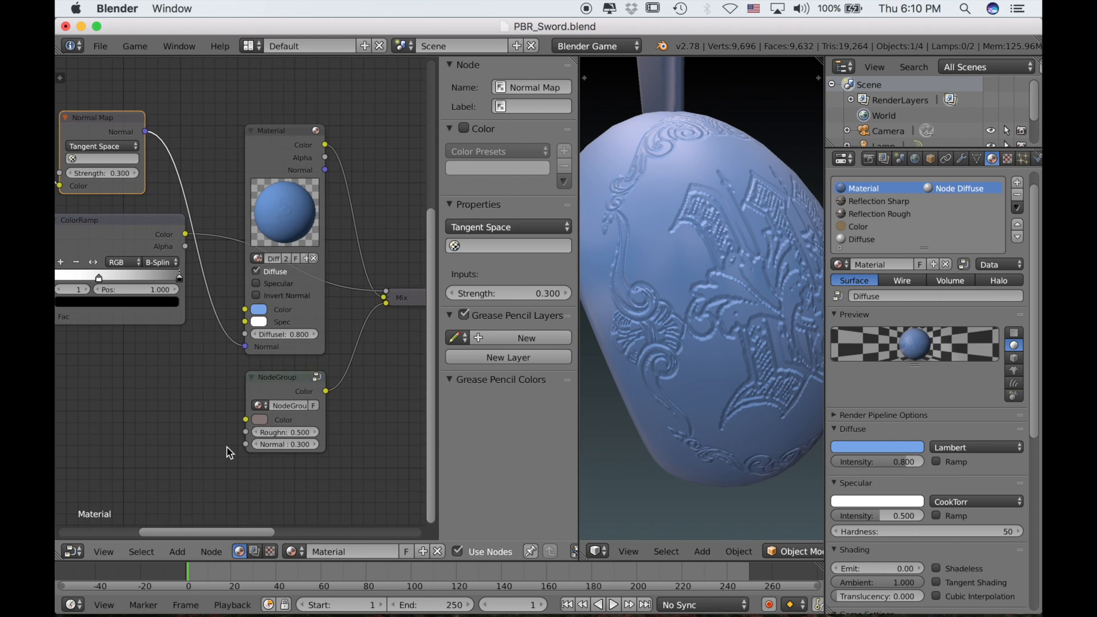
pyautogui.click(257, 432)
pyautogui.click(258, 433)
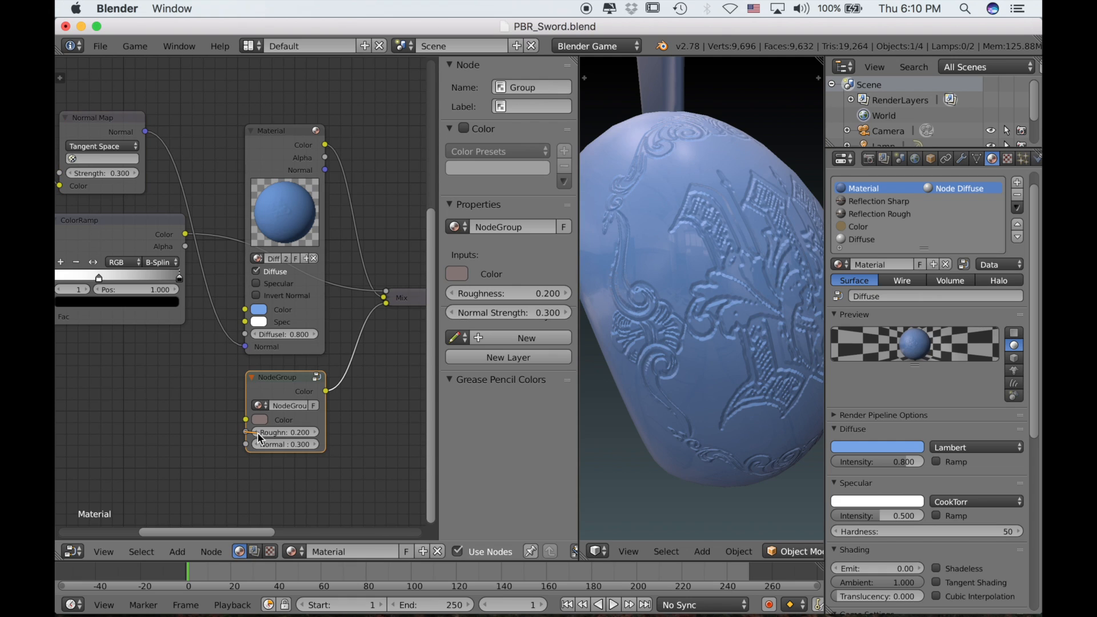
pyautogui.click(257, 432)
pyautogui.click(257, 432)
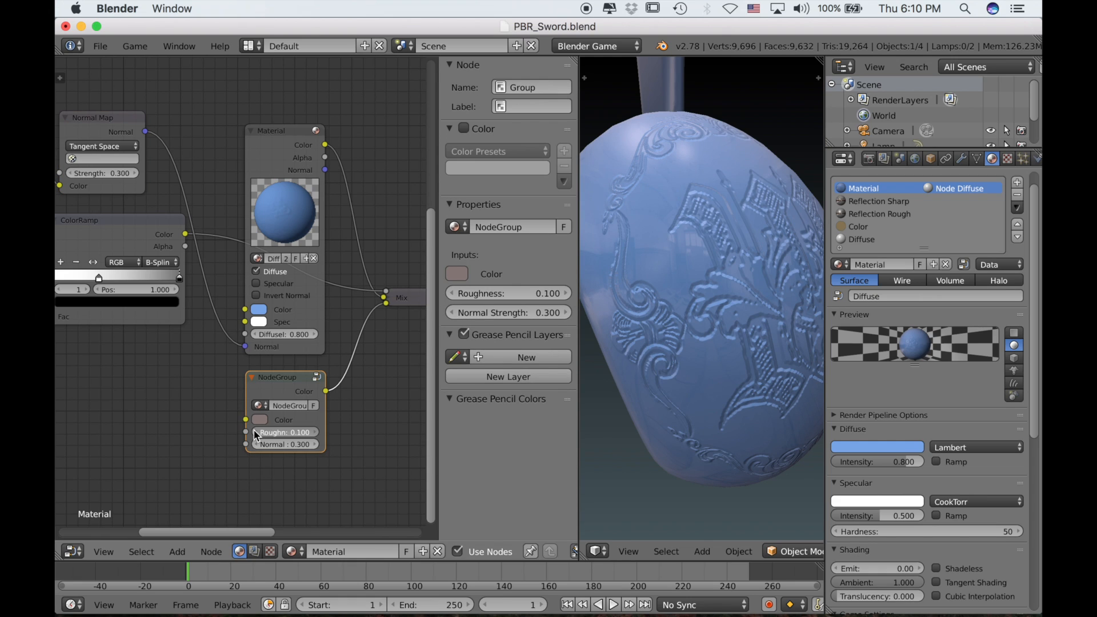
# - Inspect the guard's engraved face up close and move the ColorRamp's black stop to position 0.939
pyautogui.hscroll(8, 700, 321)
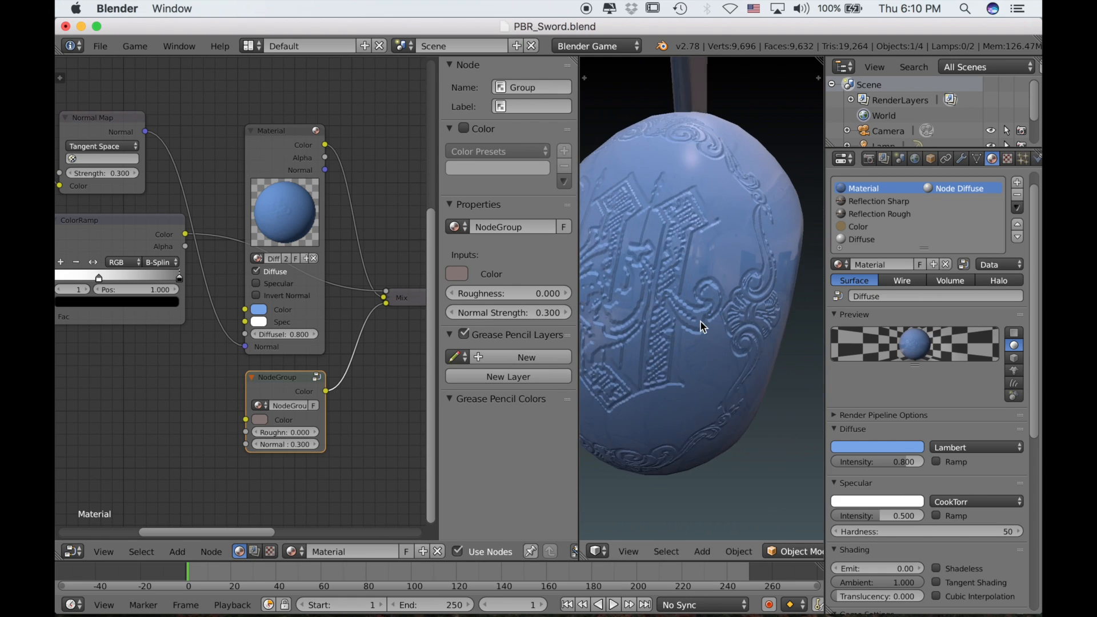
pyautogui.hscroll(10, 701, 321)
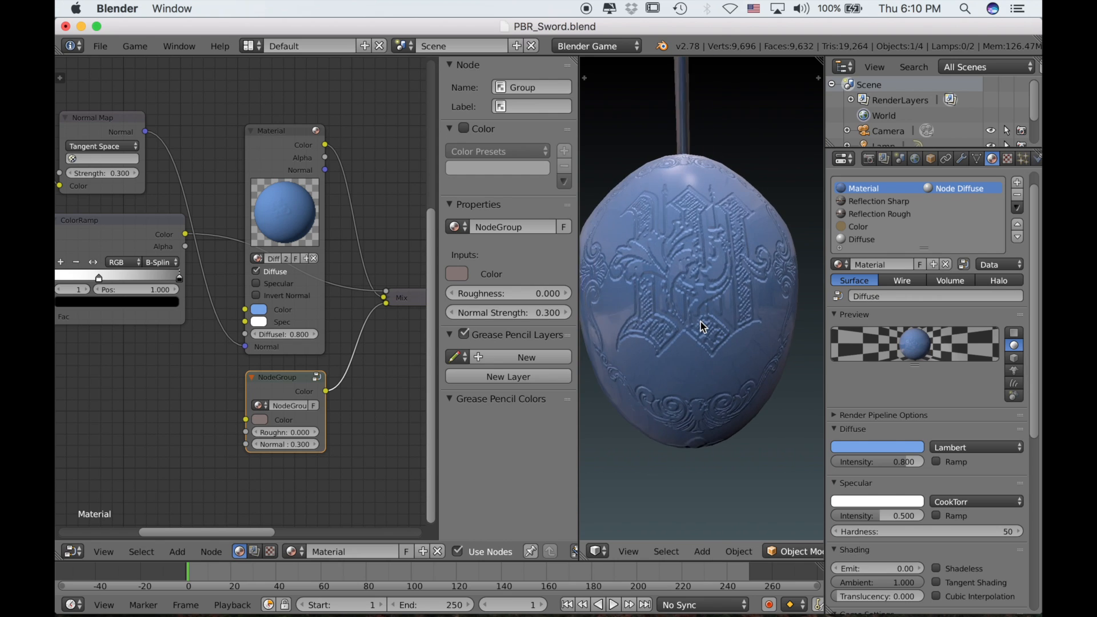
pyautogui.scroll(6, 714, 315)
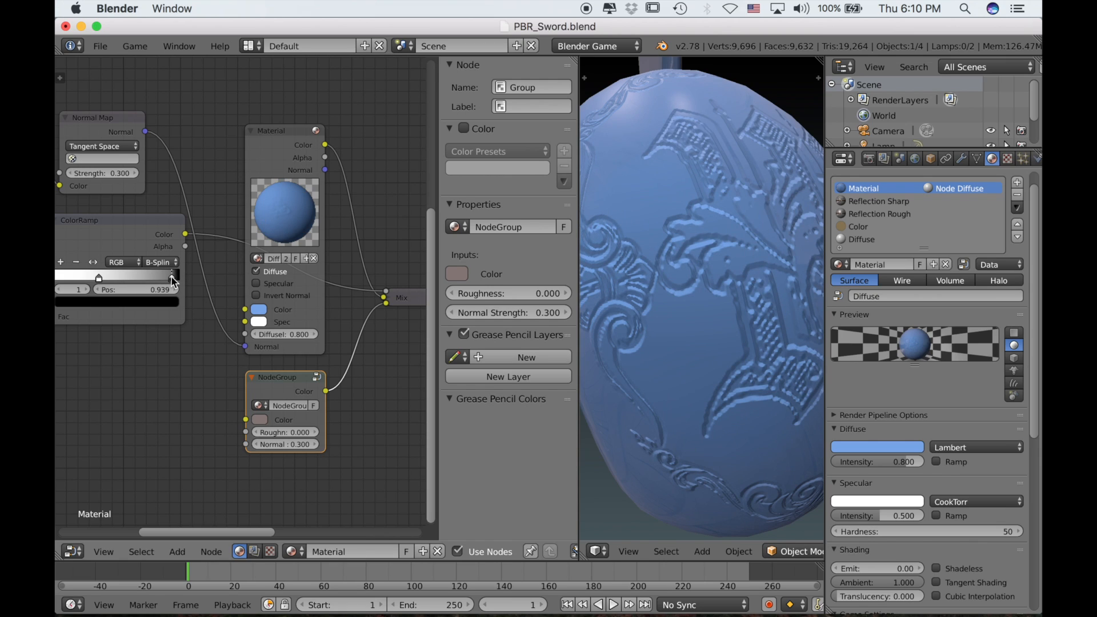
# - Examine the reflections and normal detail on the sword's guard, grip and pommel from all around
pyautogui.hscroll(-8, 753, 341)
pyautogui.scroll(-4, 753, 341)
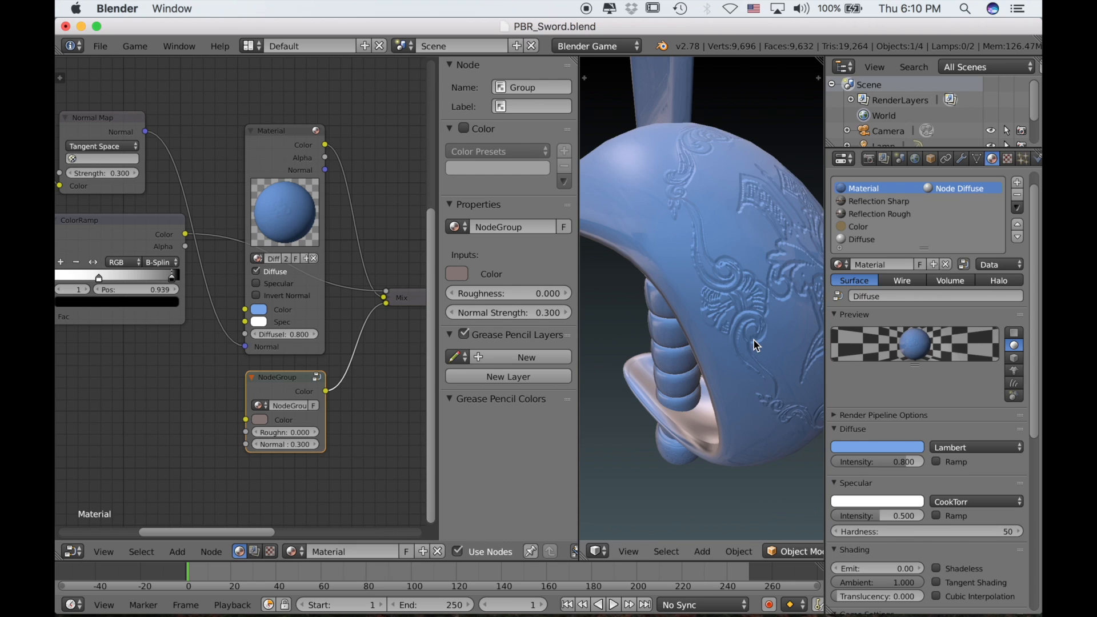
pyautogui.hscroll(10, 753, 341)
pyautogui.scroll(-5, 753, 340)
pyautogui.scroll(10, 753, 341)
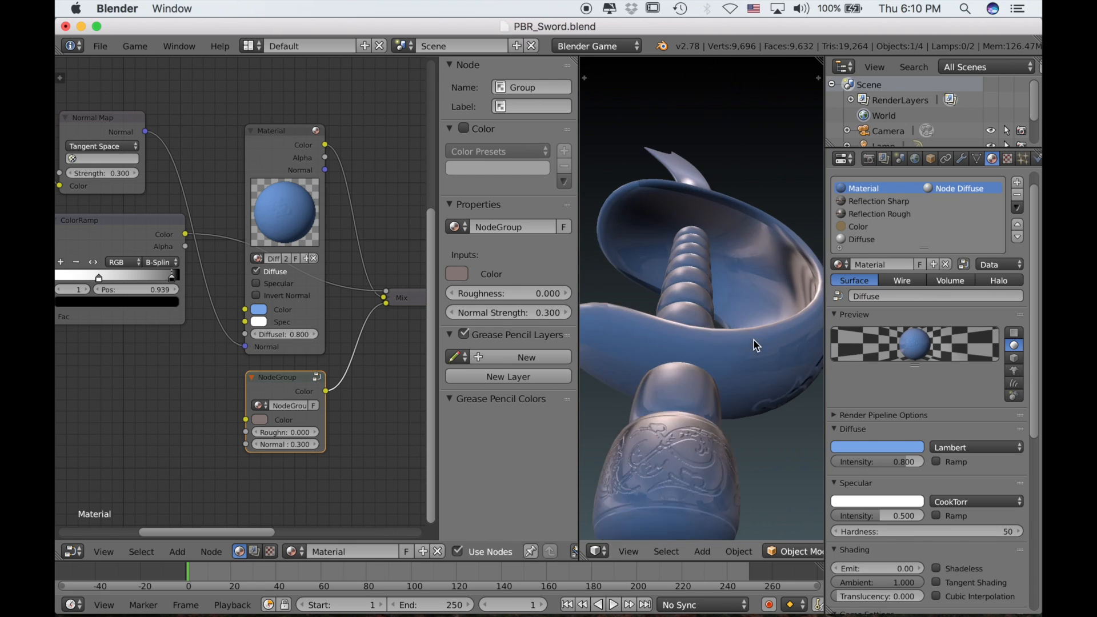
pyautogui.scroll(-6, 753, 338)
pyautogui.hscroll(-10, 753, 338)
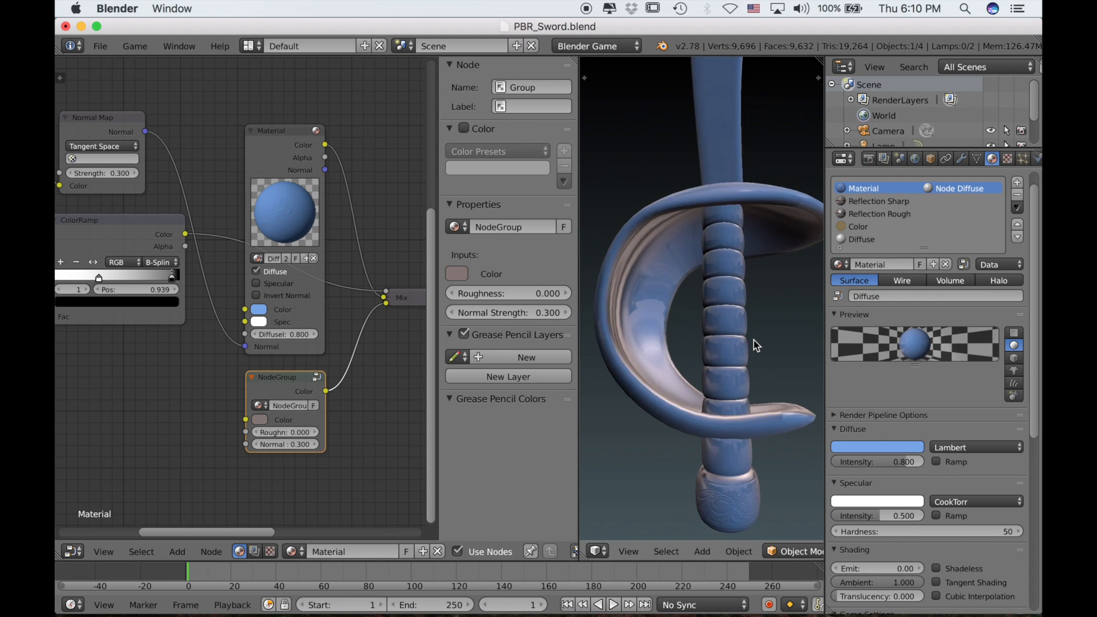
pyautogui.hscroll(-10, 753, 341)
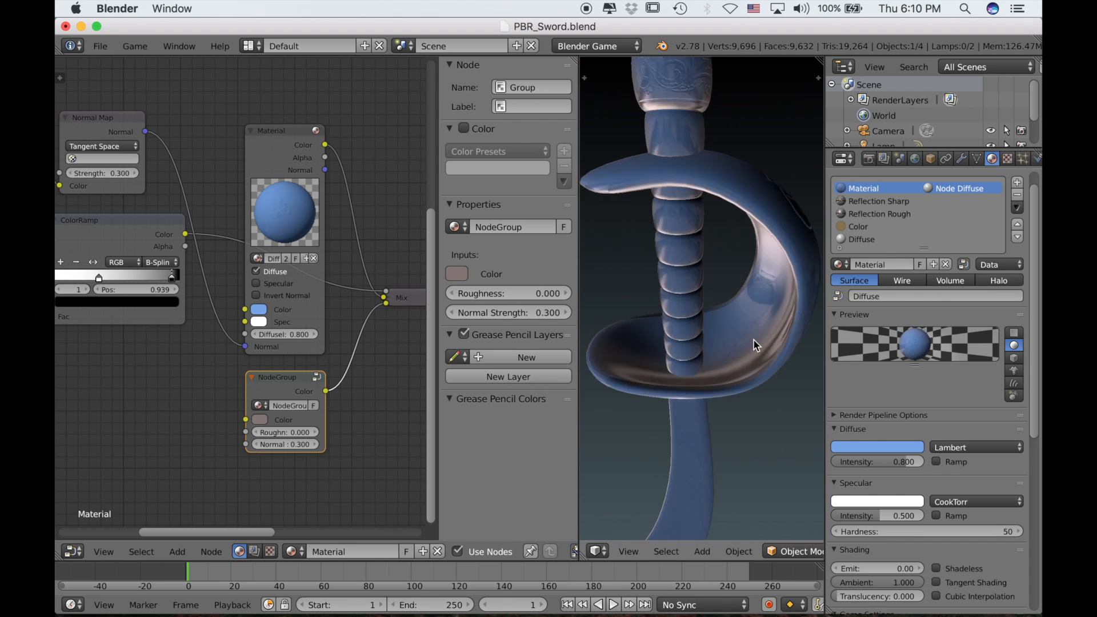
pyautogui.hscroll(-10, 753, 340)
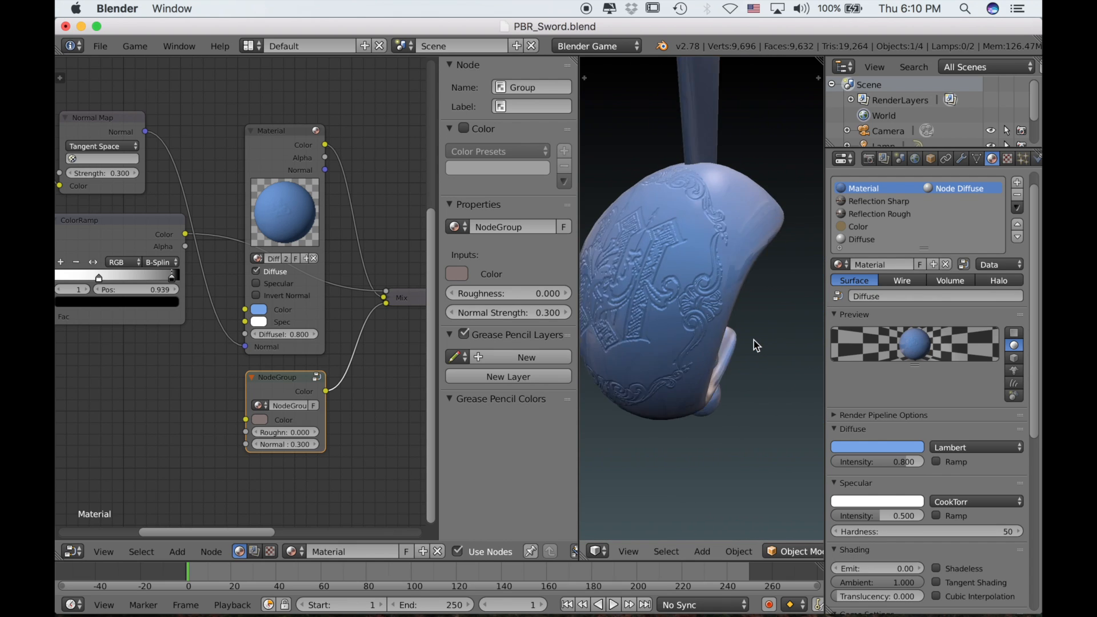
pyautogui.hscroll(-5, 753, 340)
# - Rotate the sword freely with a trackball rotation to check how its reflections respond
pyautogui.press('r')
pyautogui.press('r')
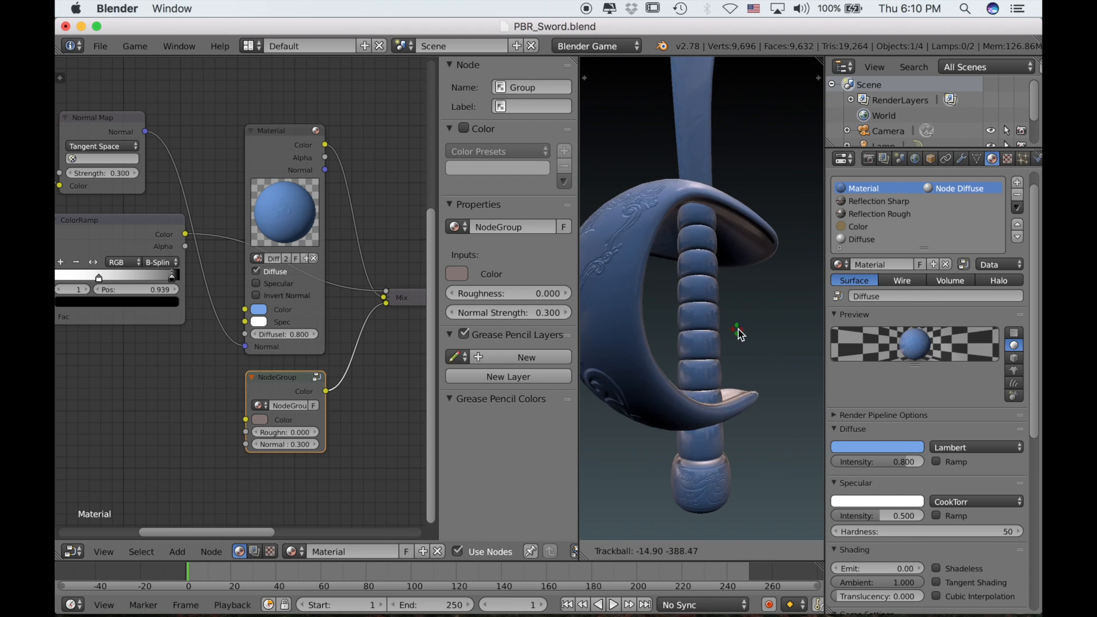
pyautogui.click(765, 335)
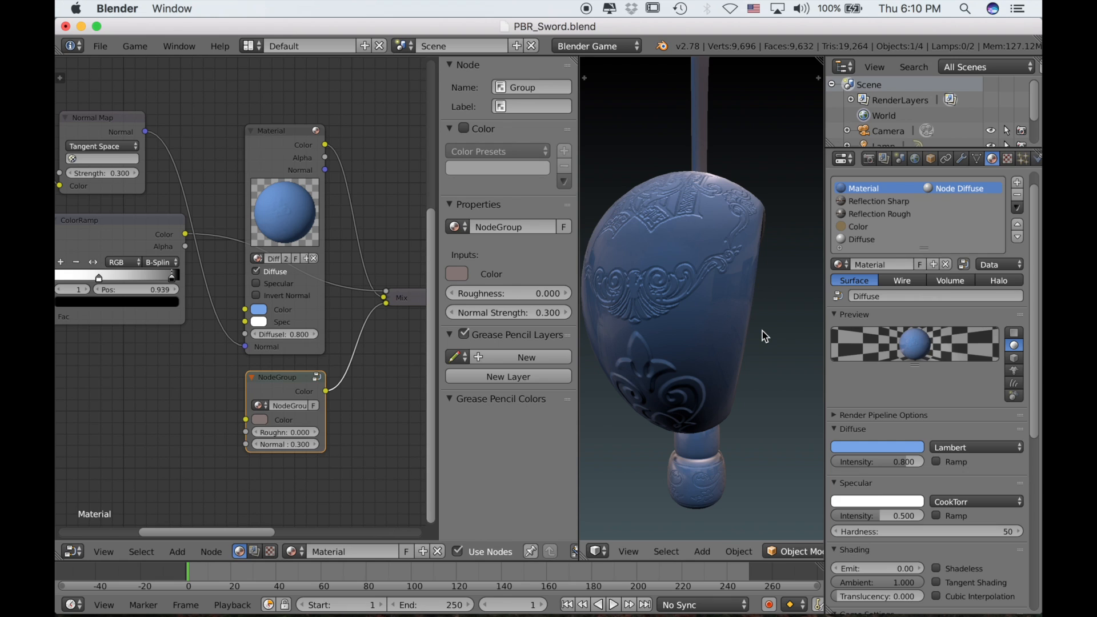